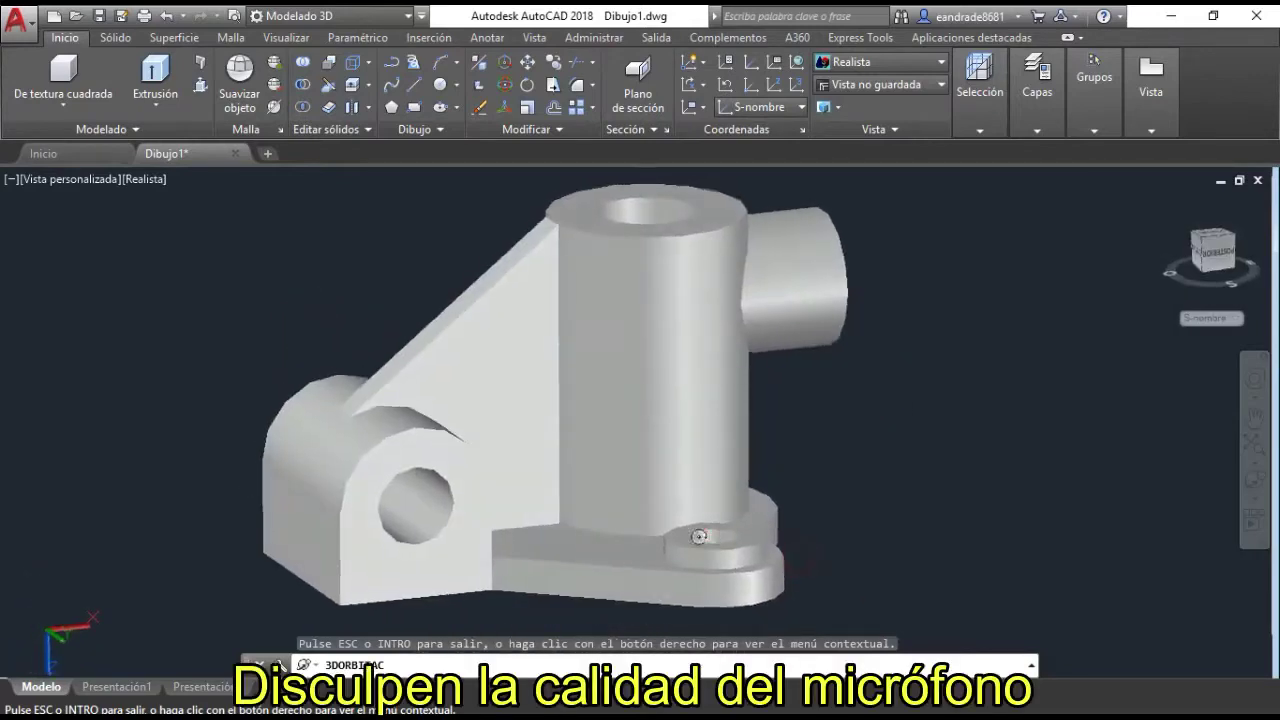
- Orbit the bracket to view it from the side and below, then switch to constrained orbit
{"action": "left_click_drag", "start_coordinate": [700, 534], "coordinate": [813, 514]}
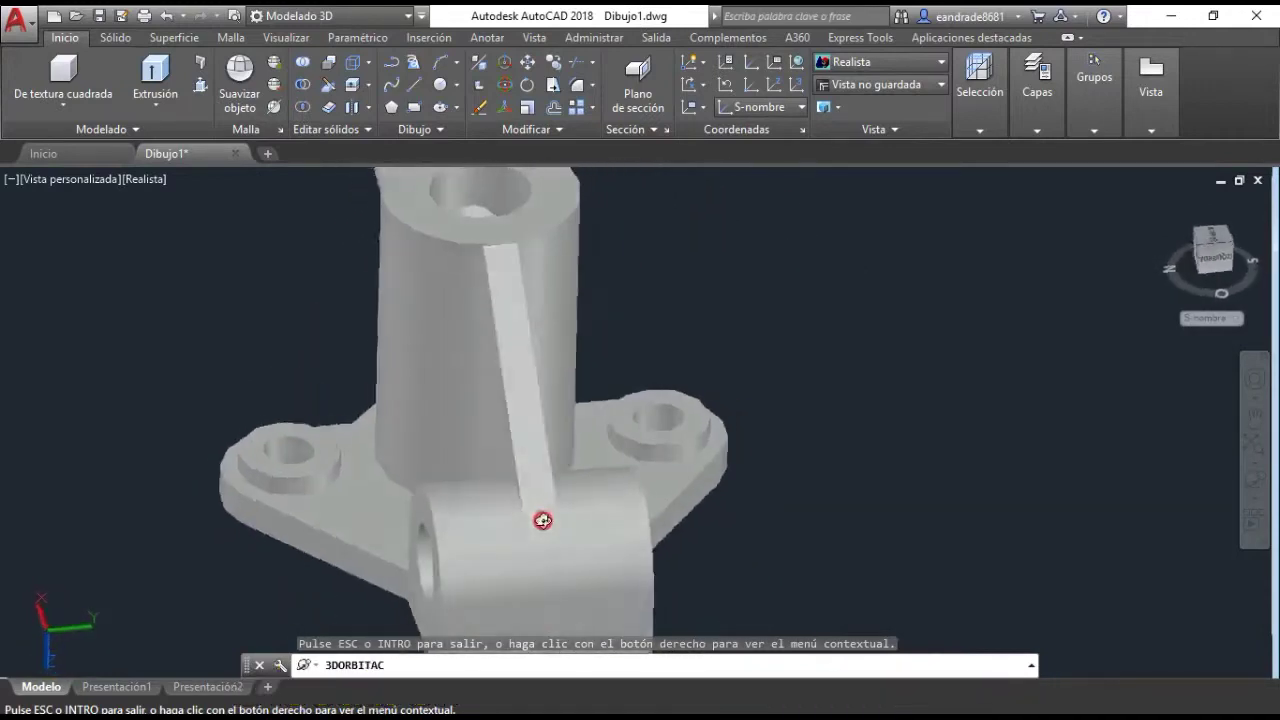
{"action": "left_click_drag", "start_coordinate": [436, 558], "coordinate": [600, 533]}
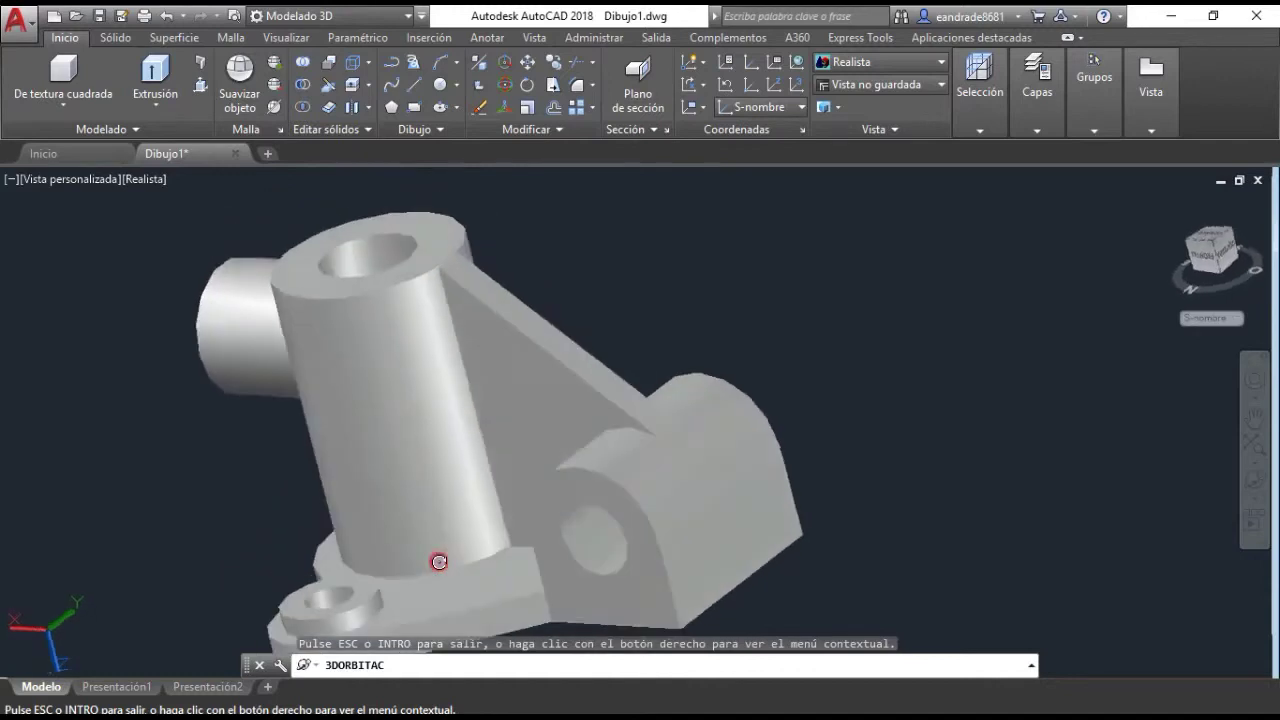
{"action": "right_click", "coordinate": [600, 533]}
{"action": "left_click", "coordinate": [643, 186]}
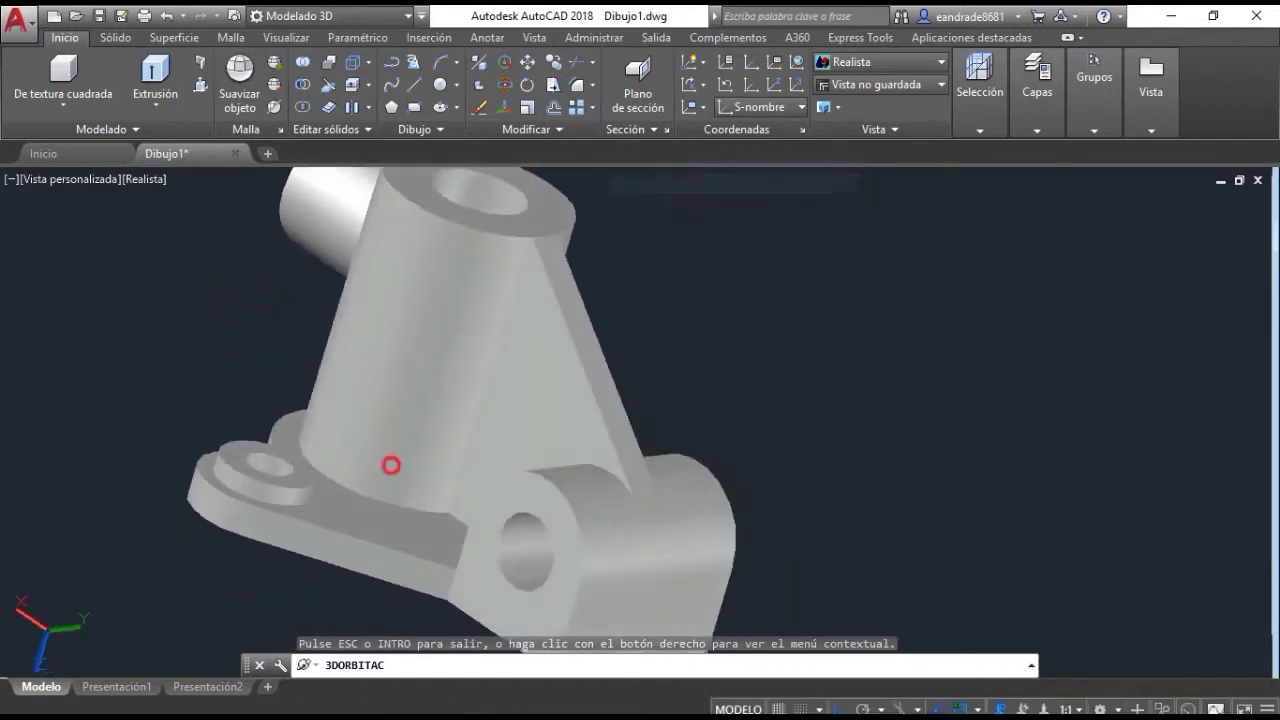
{"action": "left_click", "coordinate": [500, 485]}
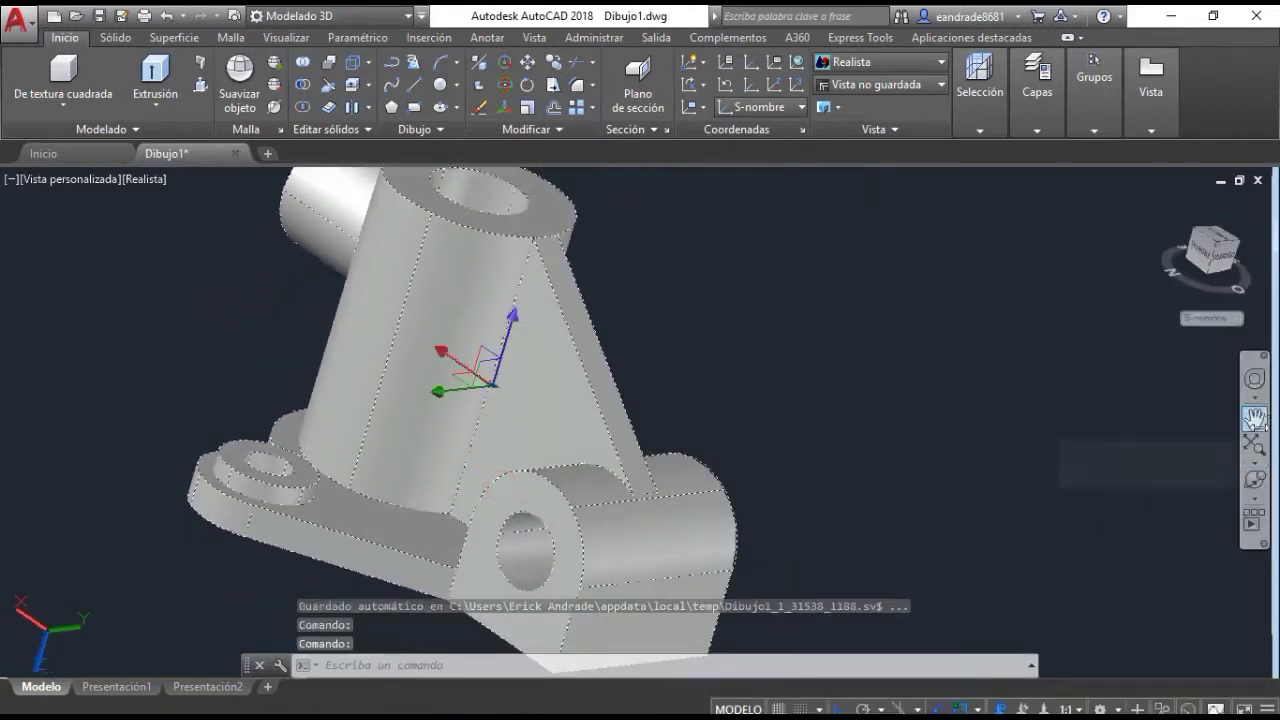
{"action": "left_click", "coordinate": [1224, 491]}
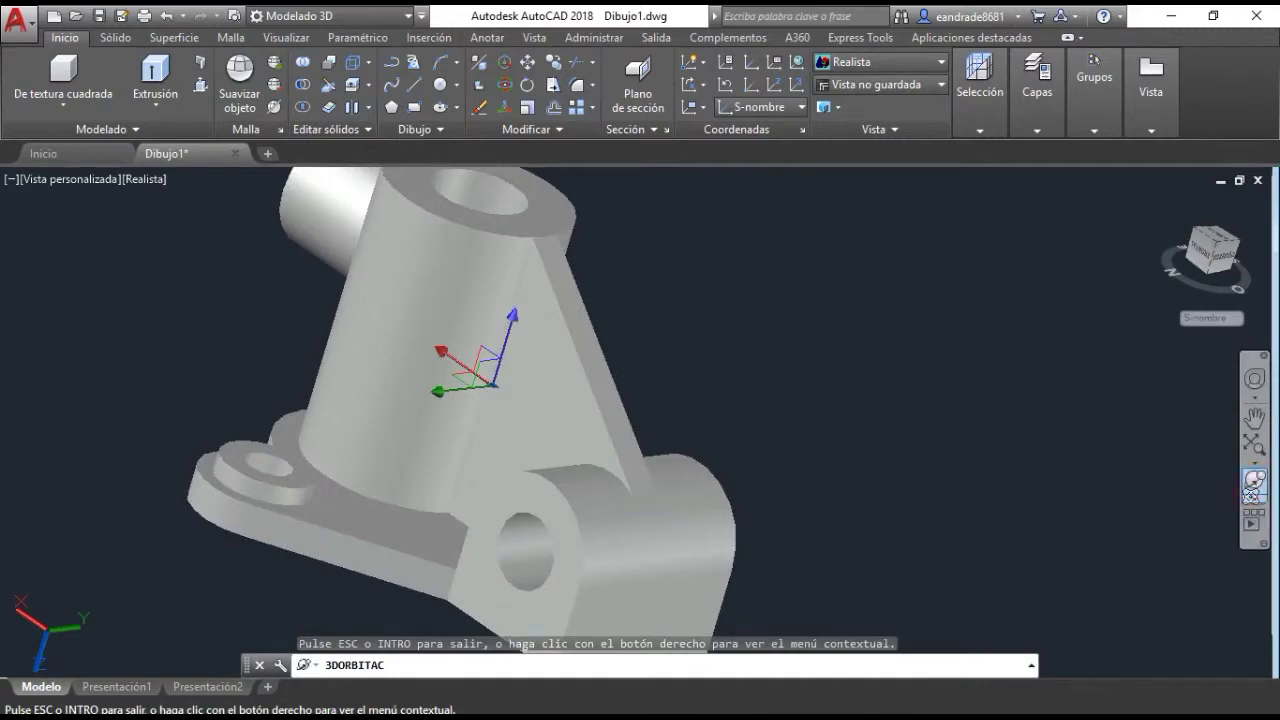
{"action": "left_click", "coordinate": [1250, 494]}
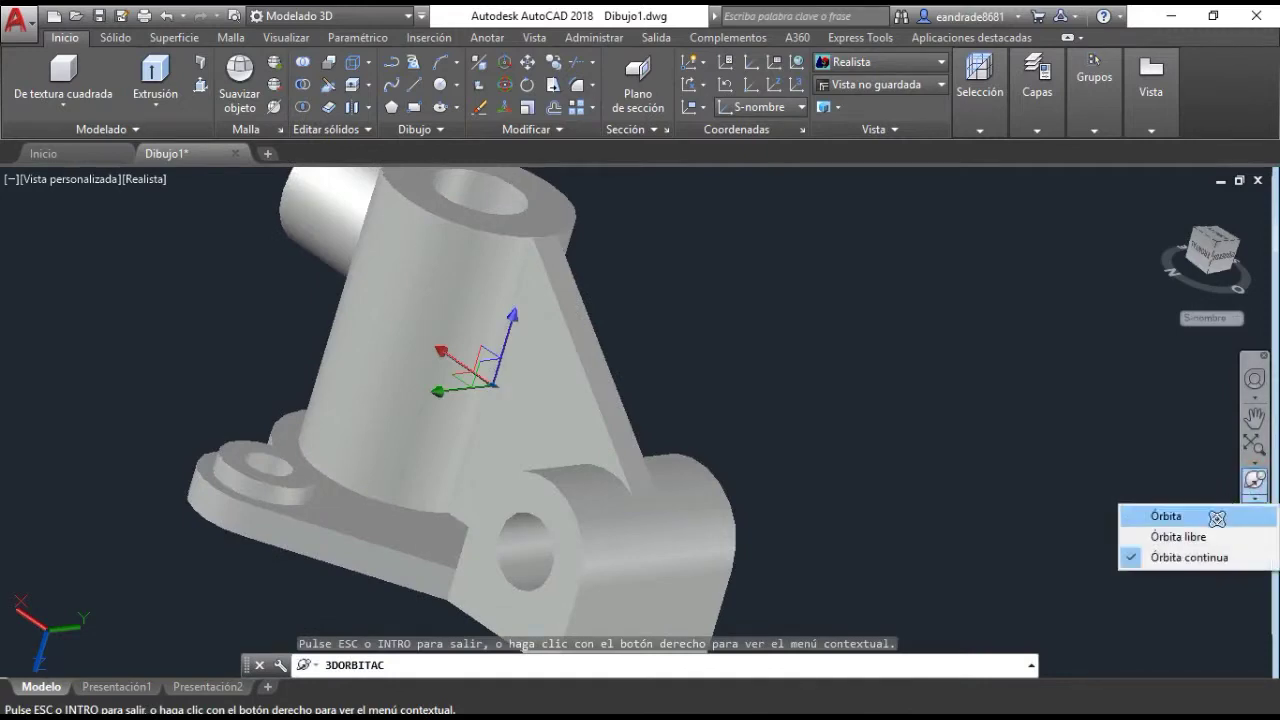
{"action": "left_click", "coordinate": [1216, 518]}
- Orbit the bracket through side, top and low front views to inspect the boss, rib and cylinder
{"action": "mouse_move", "coordinate": [420, 480]}
{"action": "left_mouse_down"}
{"action": "mouse_move", "coordinate": [683, 491]}
{"action": "mouse_move", "coordinate": [624, 492]}
{"action": "mouse_move", "coordinate": [606, 474]}
{"action": "mouse_move", "coordinate": [503, 523]}
{"action": "mouse_move", "coordinate": [516, 594]}
{"action": "left_mouse_up"}
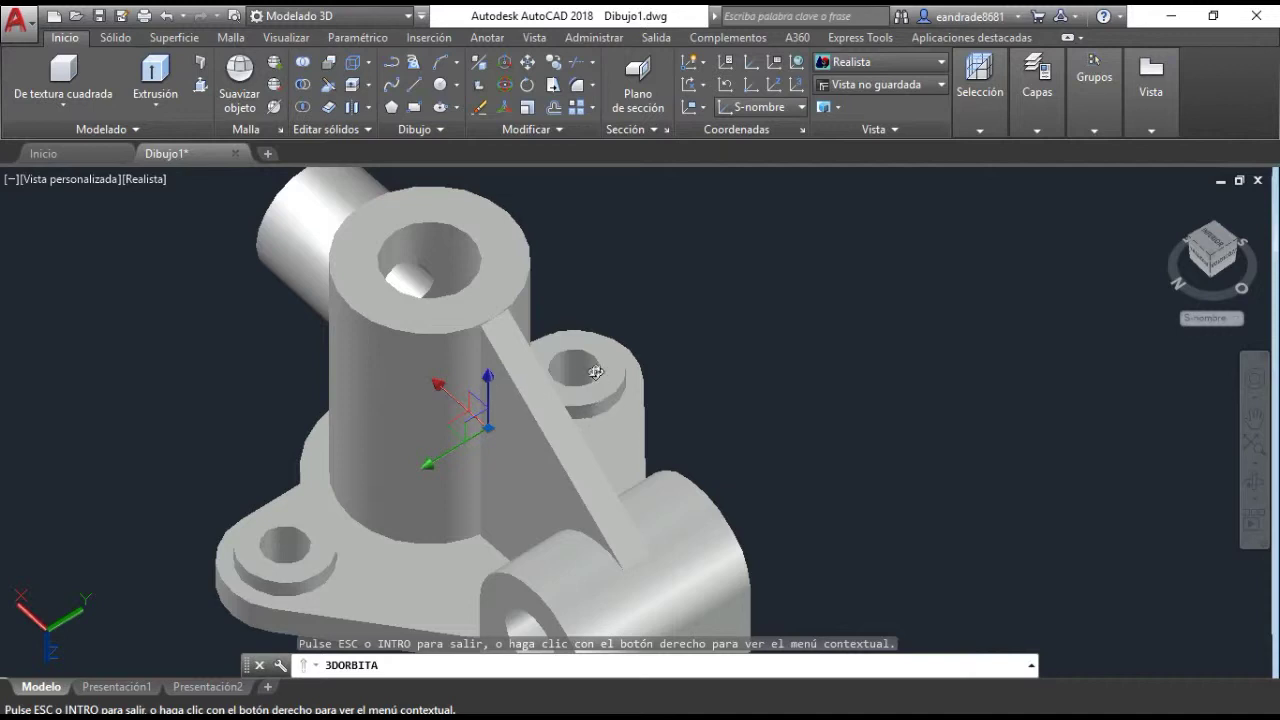
{"action": "left_click_drag", "start_coordinate": [426, 517], "coordinate": [230, 458]}
{"action": "left_click_drag", "start_coordinate": [309, 557], "coordinate": [282, 522]}
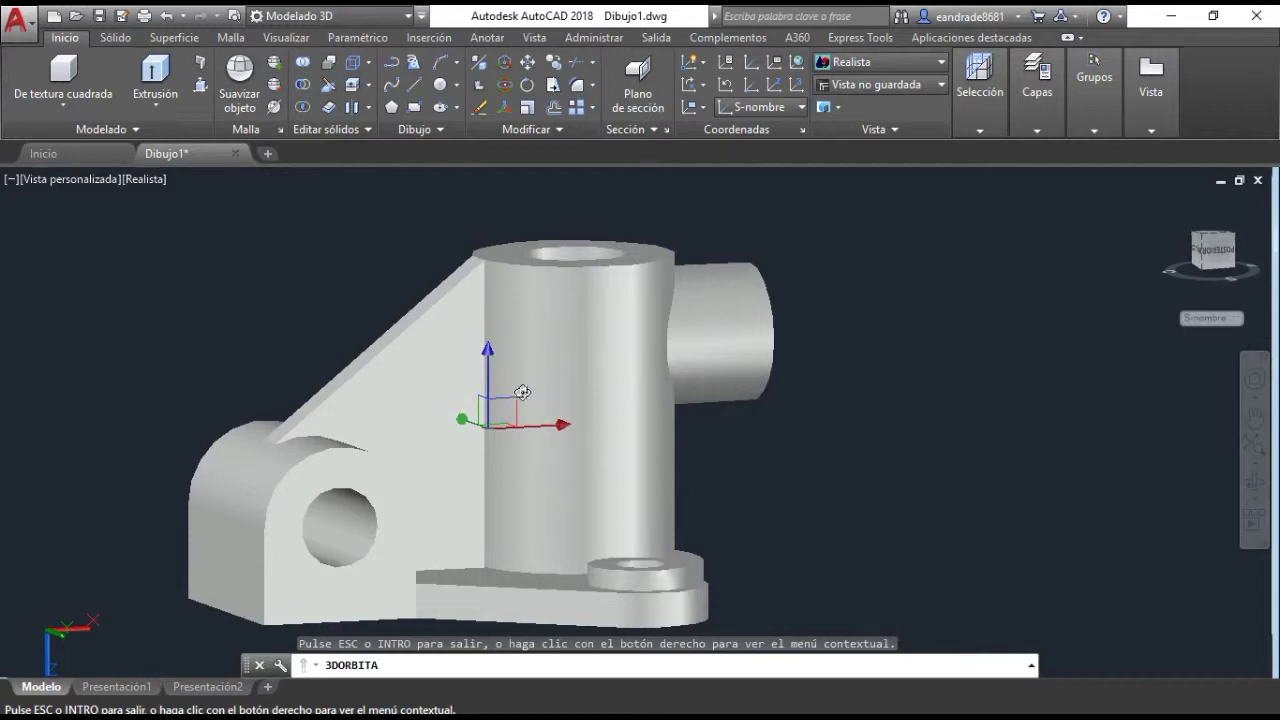
{"action": "mouse_move", "coordinate": [589, 522]}
{"action": "left_mouse_down"}
{"action": "mouse_move", "coordinate": [528, 508]}
{"action": "mouse_move", "coordinate": [566, 472]}
{"action": "left_mouse_up"}
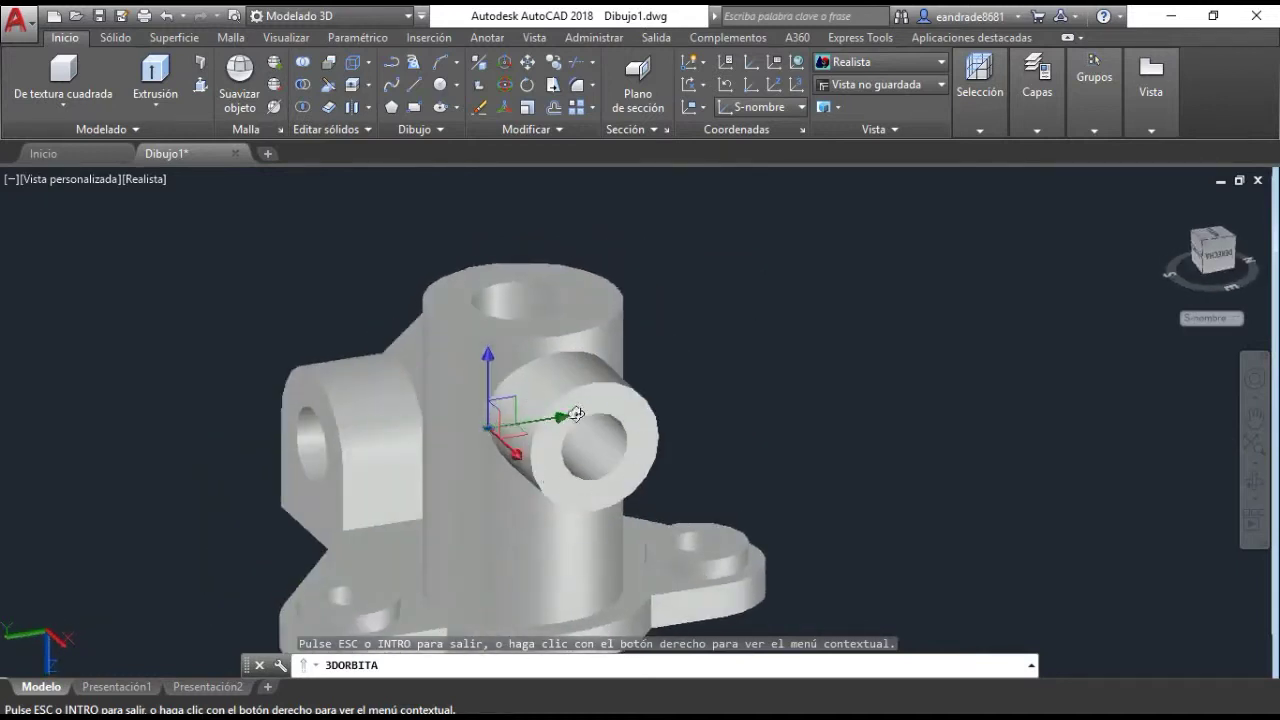
{"action": "mouse_move", "coordinate": [514, 305]}
{"action": "left_mouse_down"}
{"action": "mouse_move", "coordinate": [537, 423]}
{"action": "mouse_move", "coordinate": [603, 451]}
{"action": "mouse_move", "coordinate": [745, 467]}
{"action": "mouse_move", "coordinate": [548, 289]}
{"action": "left_mouse_up"}
{"action": "mouse_move", "coordinate": [472, 464]}
{"action": "left_mouse_down"}
{"action": "mouse_move", "coordinate": [514, 389]}
{"action": "mouse_move", "coordinate": [526, 323]}
{"action": "mouse_move", "coordinate": [529, 409]}
{"action": "mouse_move", "coordinate": [637, 443]}
{"action": "mouse_move", "coordinate": [673, 440]}
{"action": "left_mouse_up"}
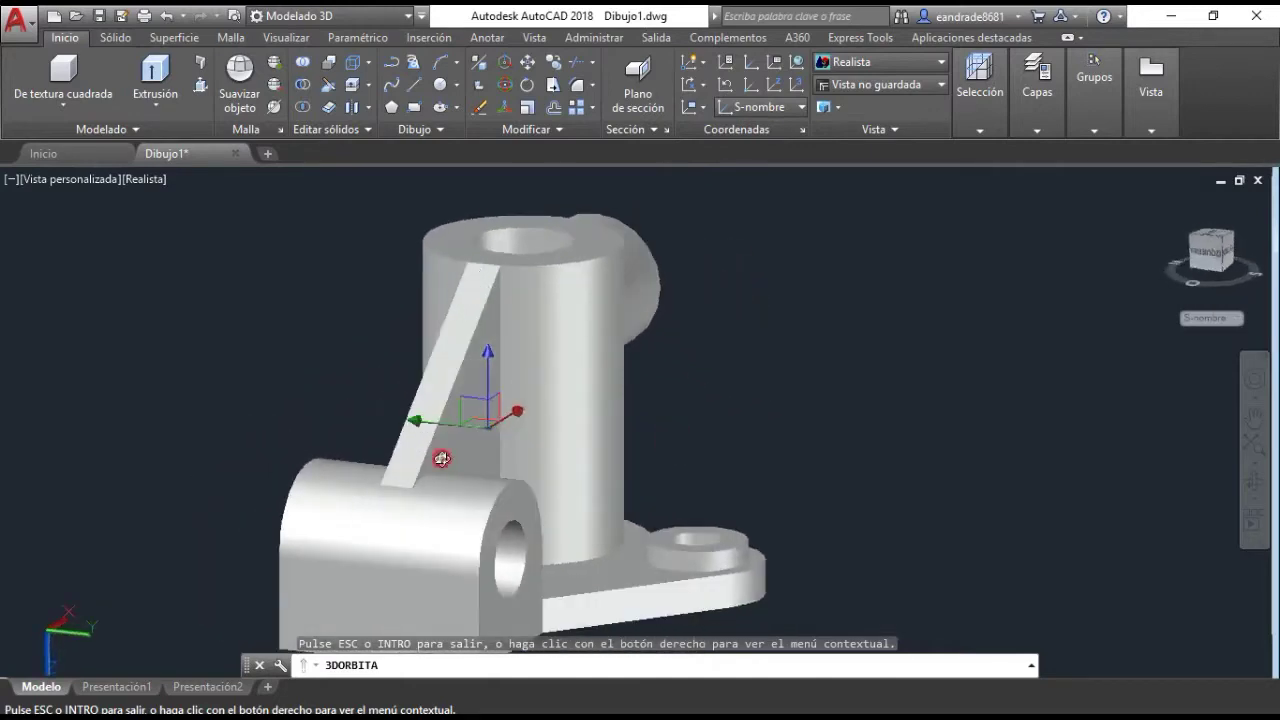
{"action": "mouse_move", "coordinate": [441, 458]}
{"action": "left_mouse_down"}
{"action": "mouse_move", "coordinate": [592, 443]}
{"action": "mouse_move", "coordinate": [634, 509]}
{"action": "mouse_move", "coordinate": [450, 303]}
{"action": "left_mouse_up"}
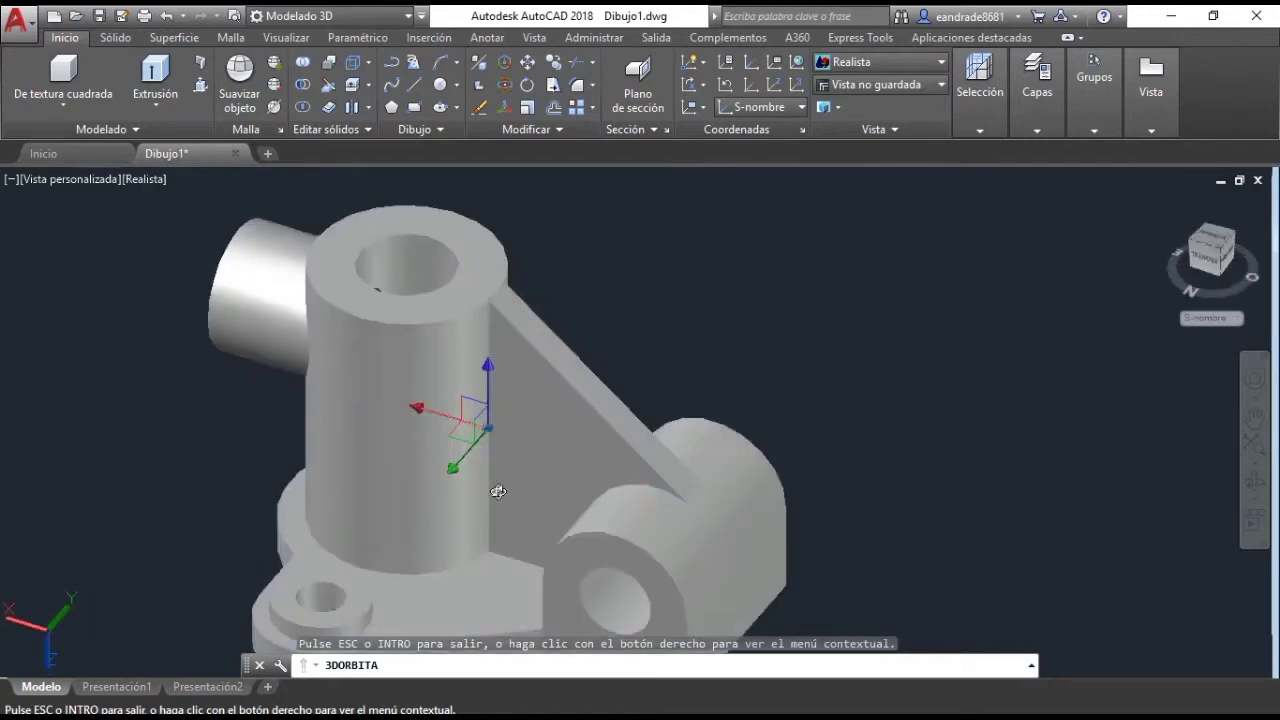
{"action": "mouse_move", "coordinate": [498, 491]}
{"action": "left_mouse_down"}
{"action": "mouse_move", "coordinate": [514, 494]}
{"action": "mouse_move", "coordinate": [470, 460]}
{"action": "mouse_move", "coordinate": [385, 434]}
{"action": "mouse_move", "coordinate": [397, 500]}
{"action": "mouse_move", "coordinate": [280, 477]}
{"action": "mouse_move", "coordinate": [386, 500]}
{"action": "mouse_move", "coordinate": [645, 467]}
{"action": "mouse_move", "coordinate": [554, 549]}
{"action": "mouse_move", "coordinate": [426, 560]}
{"action": "mouse_move", "coordinate": [510, 430]}
{"action": "mouse_move", "coordinate": [600, 463]}
{"action": "mouse_move", "coordinate": [586, 477]}
{"action": "mouse_move", "coordinate": [423, 477]}
{"action": "mouse_move", "coordinate": [434, 482]}
{"action": "mouse_move", "coordinate": [434, 429]}
{"action": "mouse_move", "coordinate": [441, 461]}
{"action": "left_mouse_up"}
{"action": "mouse_move", "coordinate": [477, 419]}
{"action": "left_mouse_down"}
{"action": "mouse_move", "coordinate": [540, 531]}
{"action": "mouse_move", "coordinate": [503, 231]}
{"action": "mouse_move", "coordinate": [523, 434]}
{"action": "mouse_move", "coordinate": [572, 441]}
{"action": "left_mouse_up"}
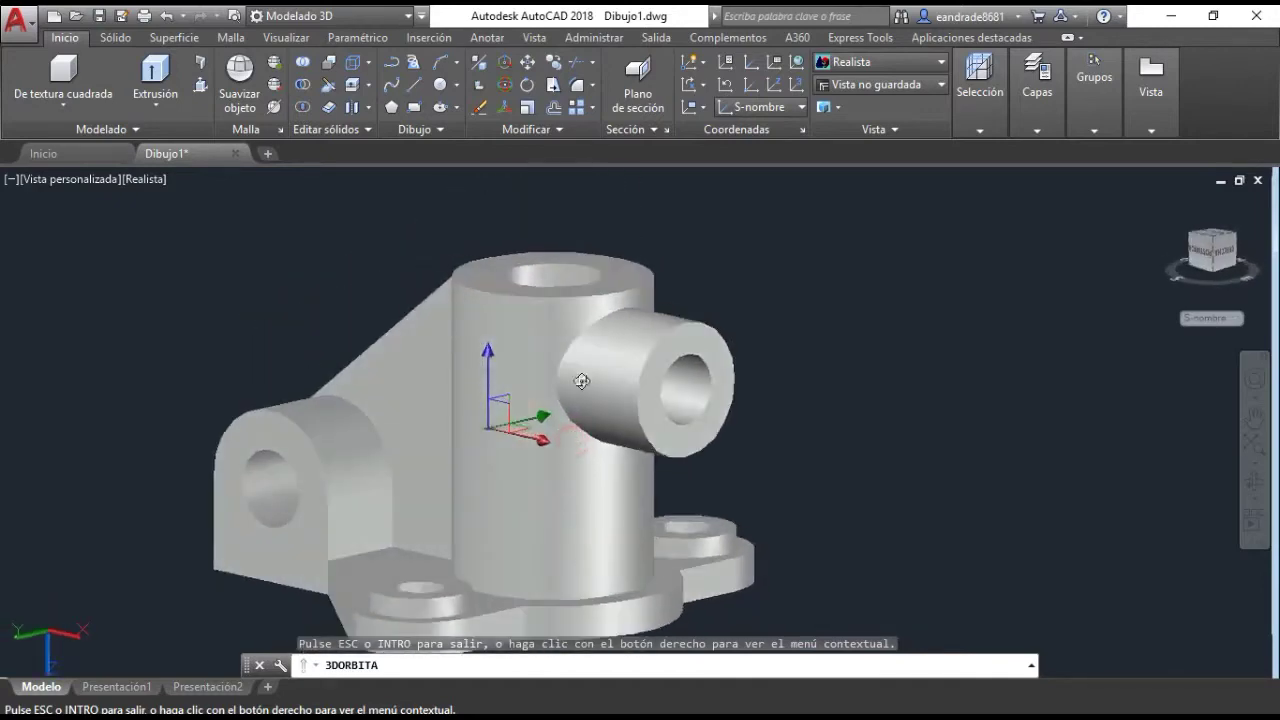
{"action": "left_click_drag", "start_coordinate": [599, 353], "coordinate": [1057, 397]}
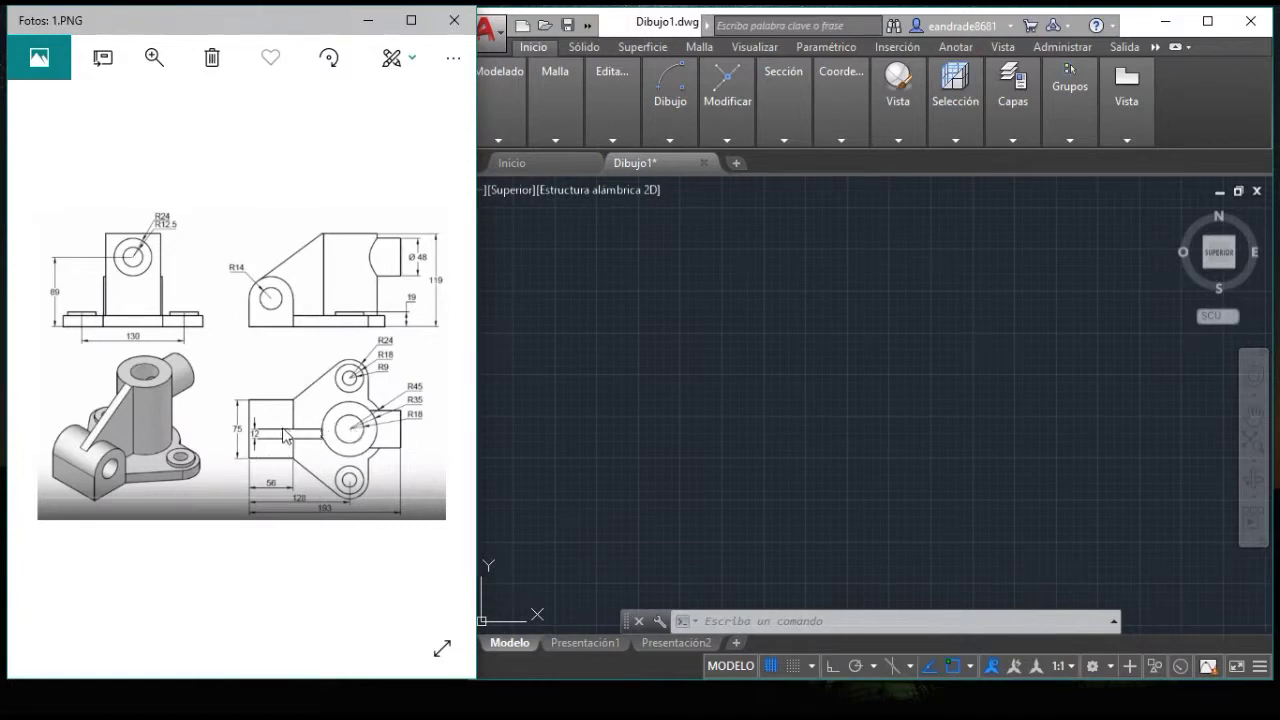
- Draw a circle of radius 24
{"action": "mouse_move", "coordinate": [300, 420]}
{"action": "left_click", "coordinate": [603, 120]}
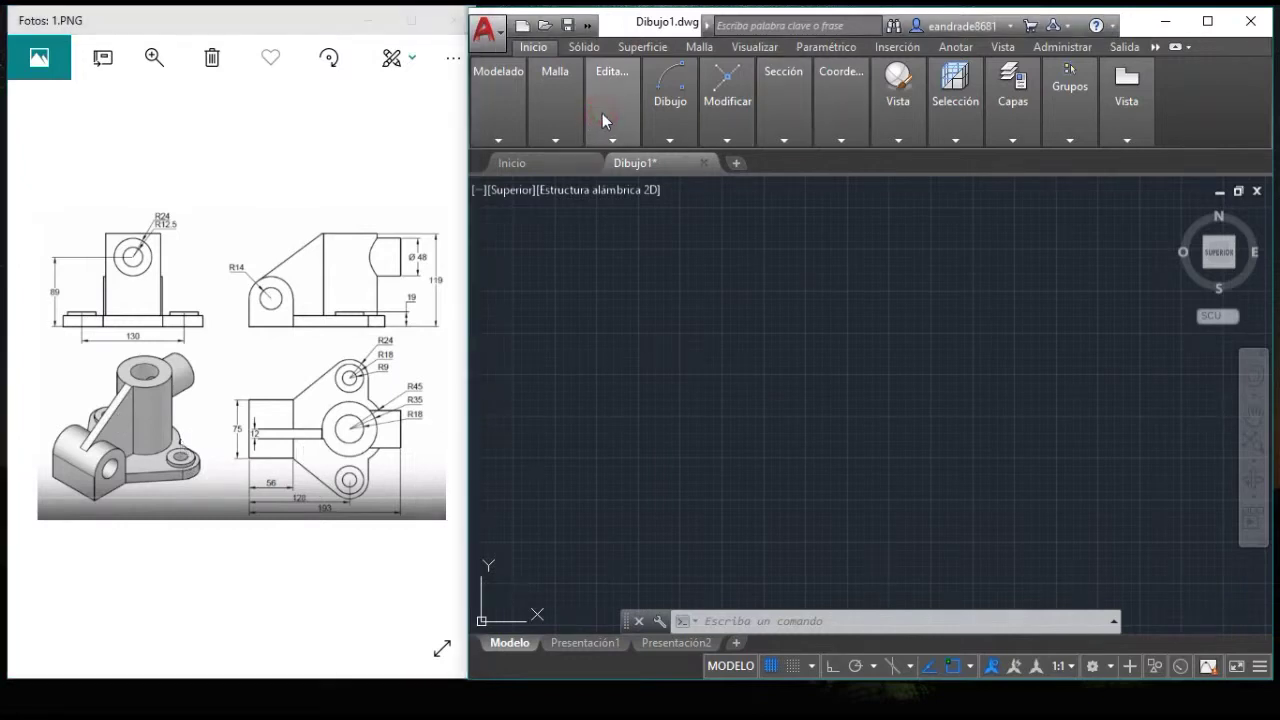
{"action": "left_click", "coordinate": [610, 125]}
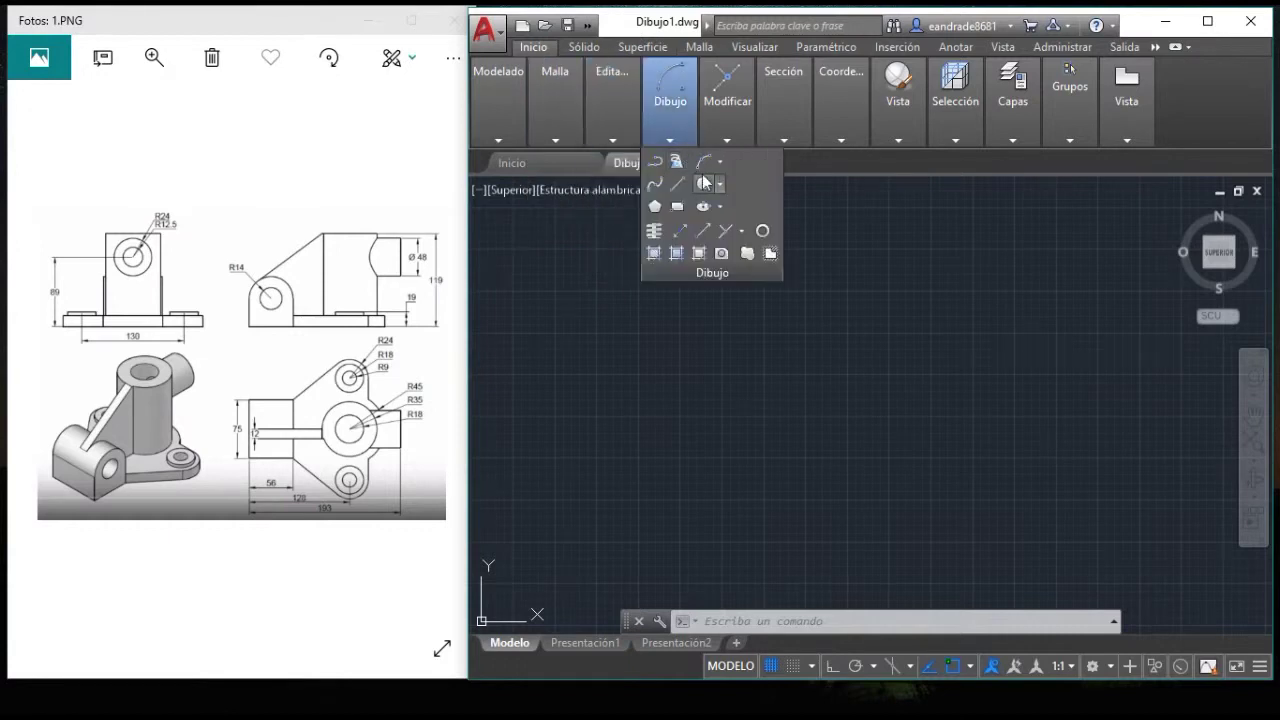
{"action": "left_click", "coordinate": [705, 182]}
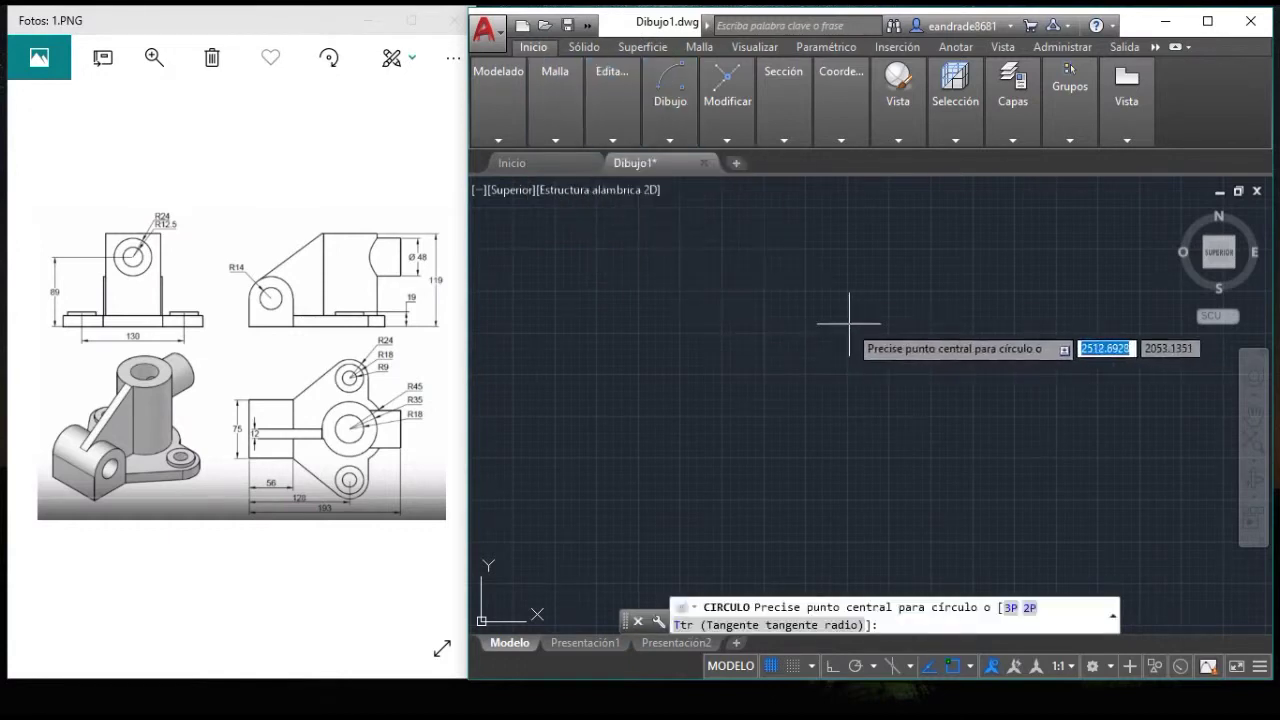
{"action": "left_click", "coordinate": [775, 287]}
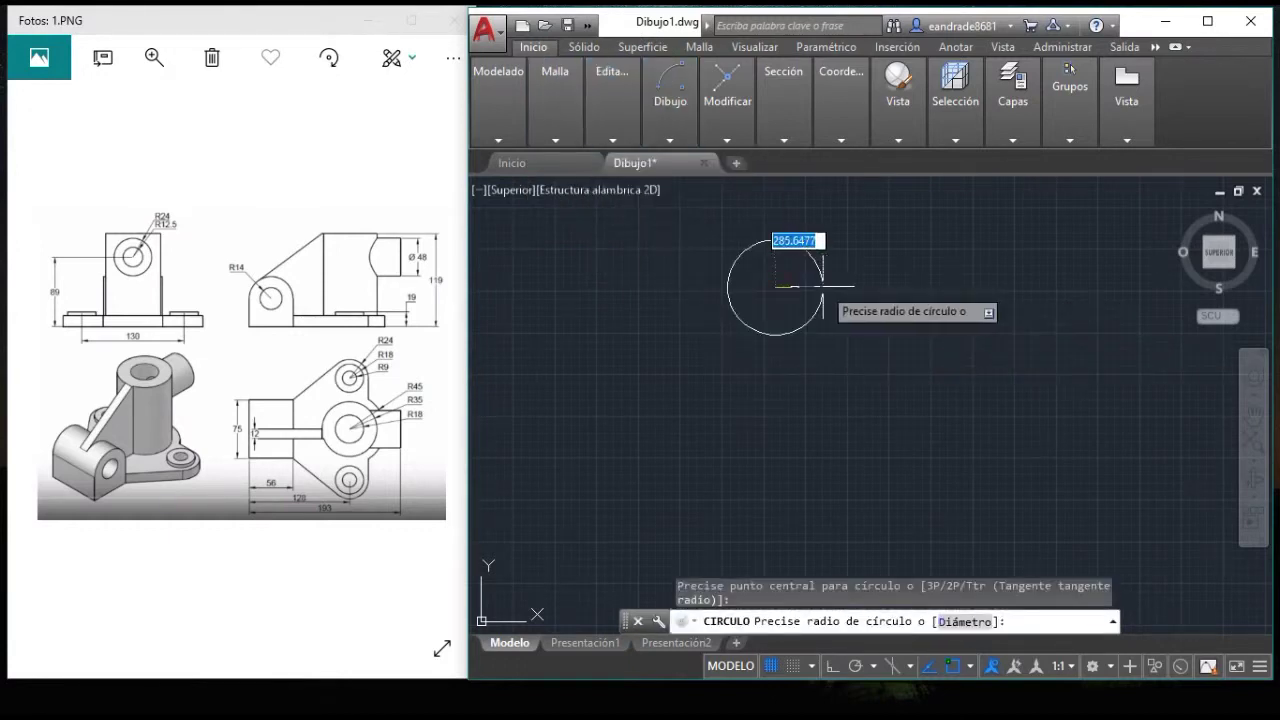
{"action": "type", "text": "24"}
{"action": "key", "text": "Return"}
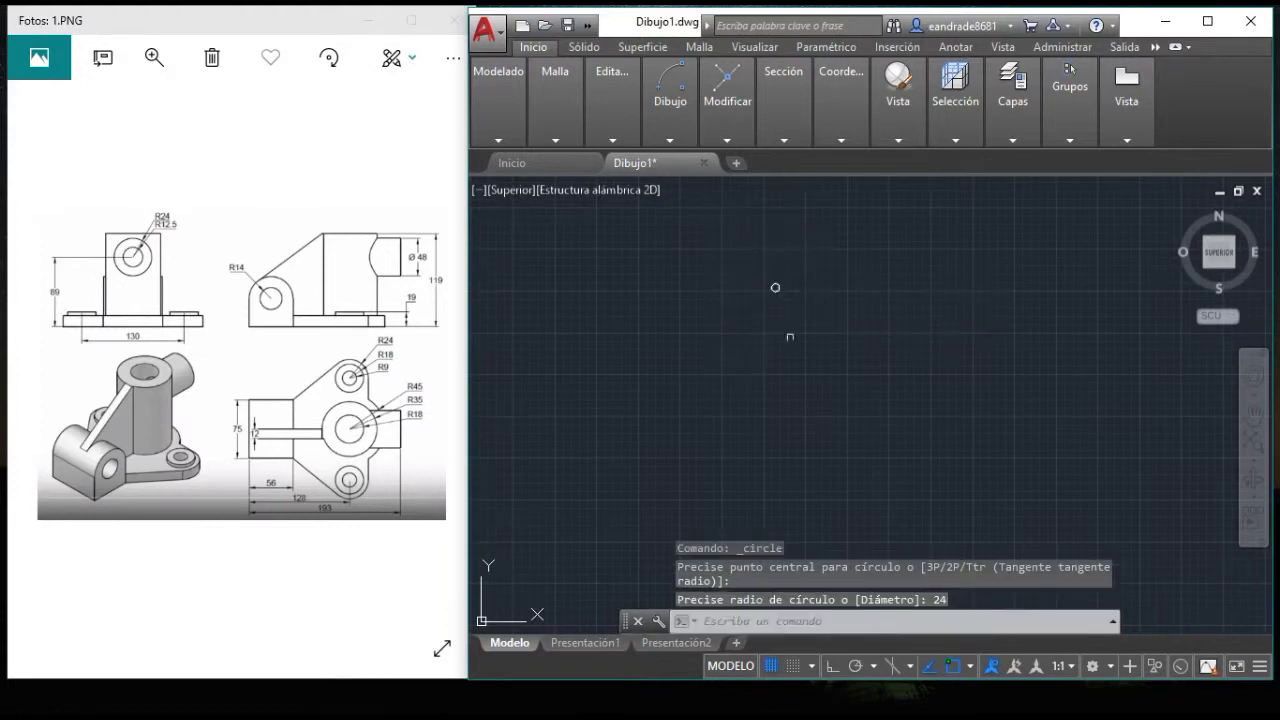
{"action": "scroll", "coordinate": [766, 257], "scroll_direction": "up", "scroll_amount": 3}
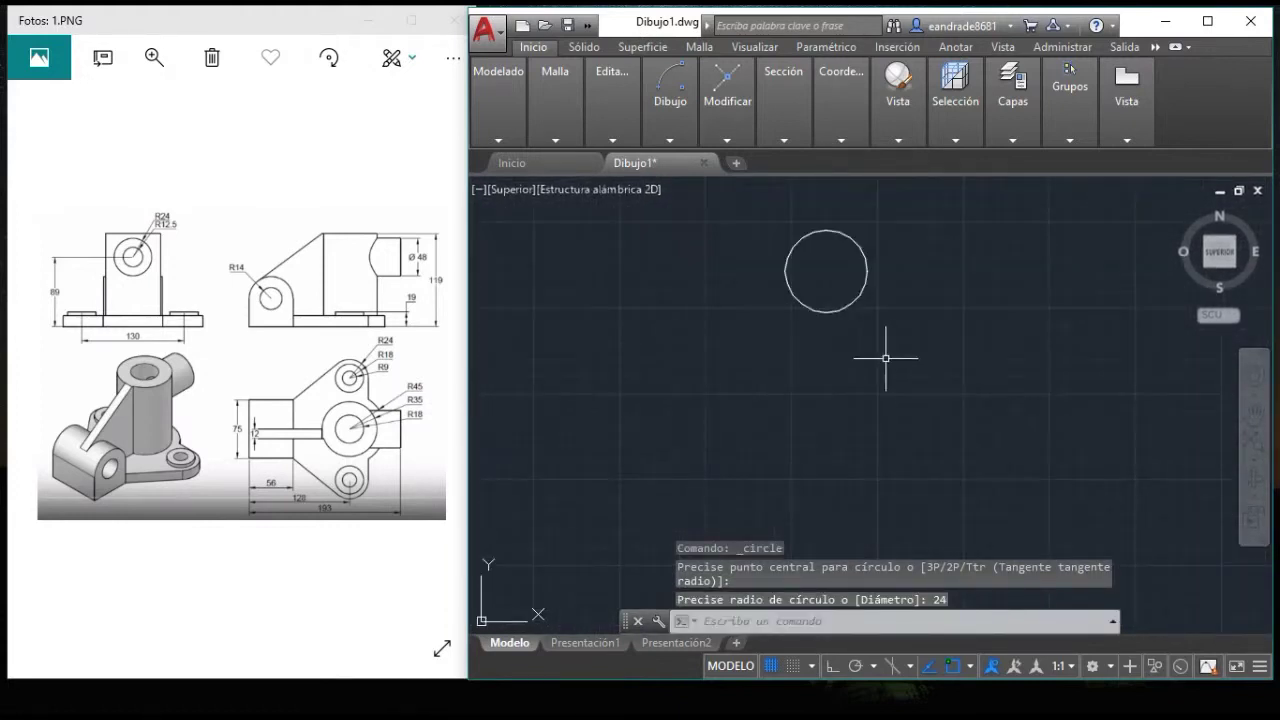
{"action": "middle_click_drag", "start_coordinate": [885, 357], "coordinate": [894, 398]}
- Add concentric circles of radius 18 and 9 on the same centre
{"action": "key", "text": "Return"}
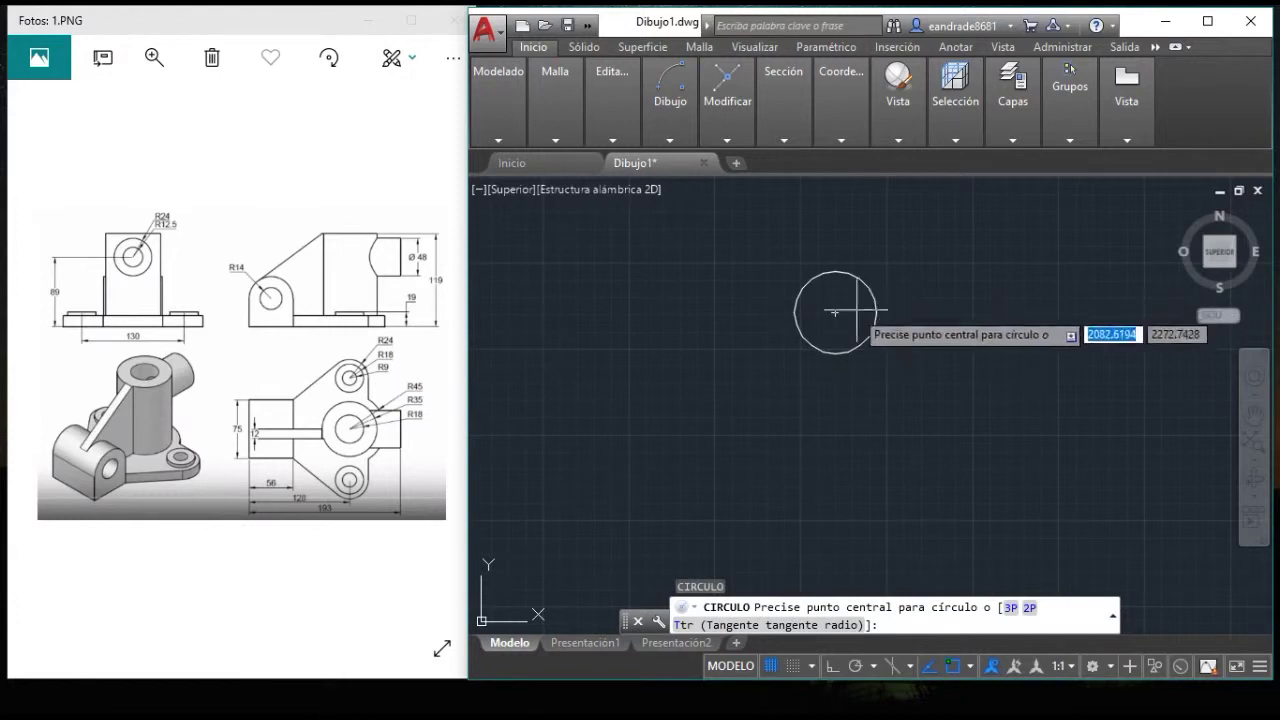
{"action": "left_click", "coordinate": [835, 312]}
{"action": "type", "text": "18"}
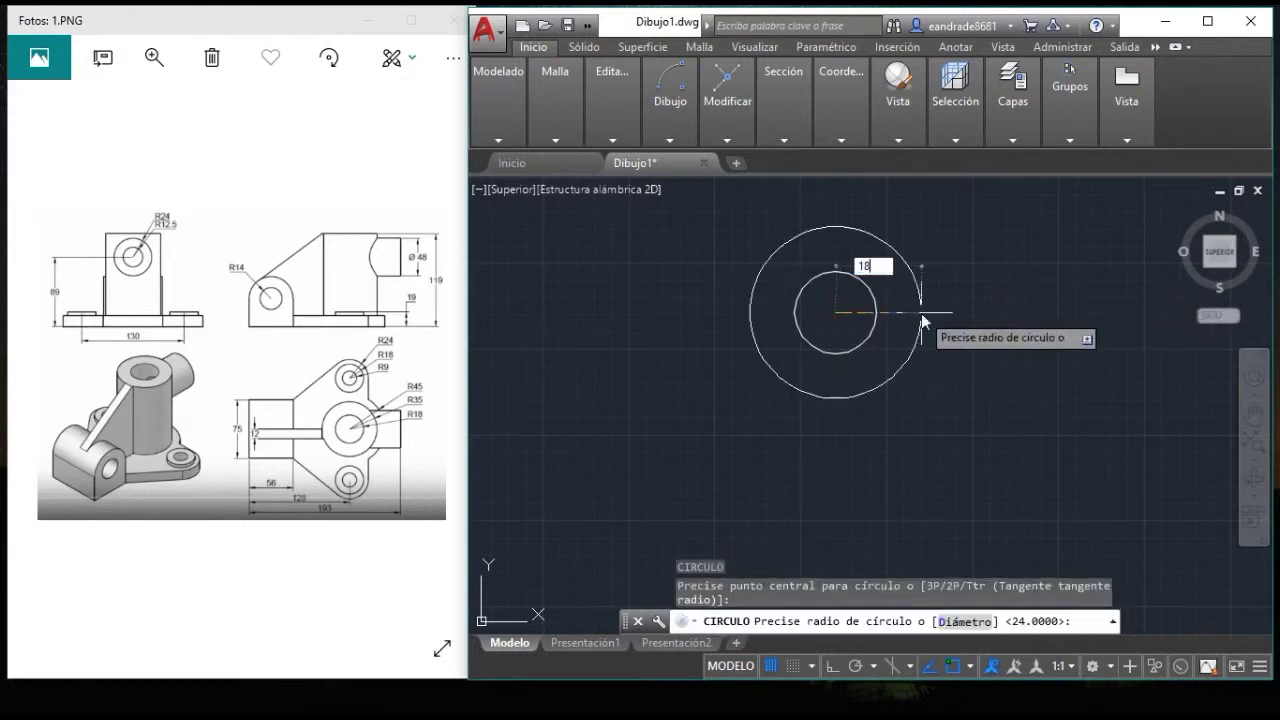
{"action": "key", "text": "Return"}
{"action": "key", "text": "Return"}
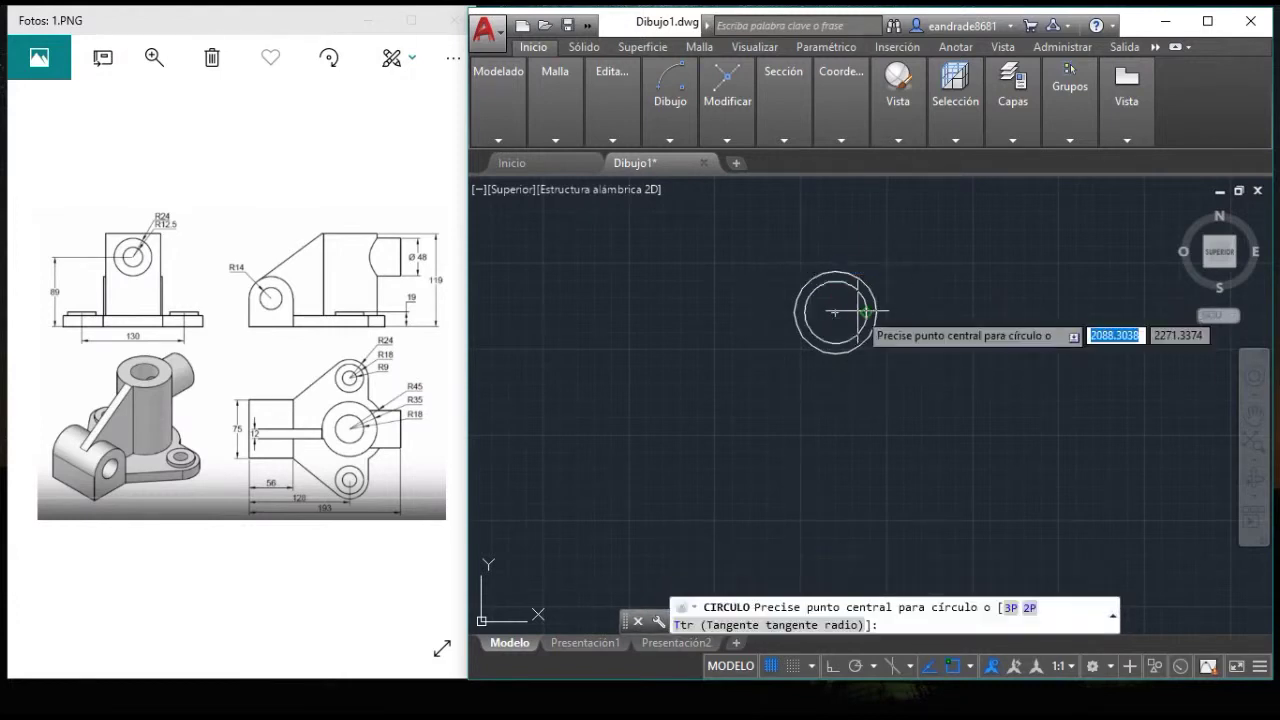
{"action": "scroll", "coordinate": [832, 302], "scroll_direction": "up", "scroll_amount": 4}
{"action": "scroll", "coordinate": [832, 302], "scroll_direction": "up", "scroll_amount": 2}
{"action": "scroll", "coordinate": [945, 295], "scroll_direction": "down", "scroll_amount": 4}
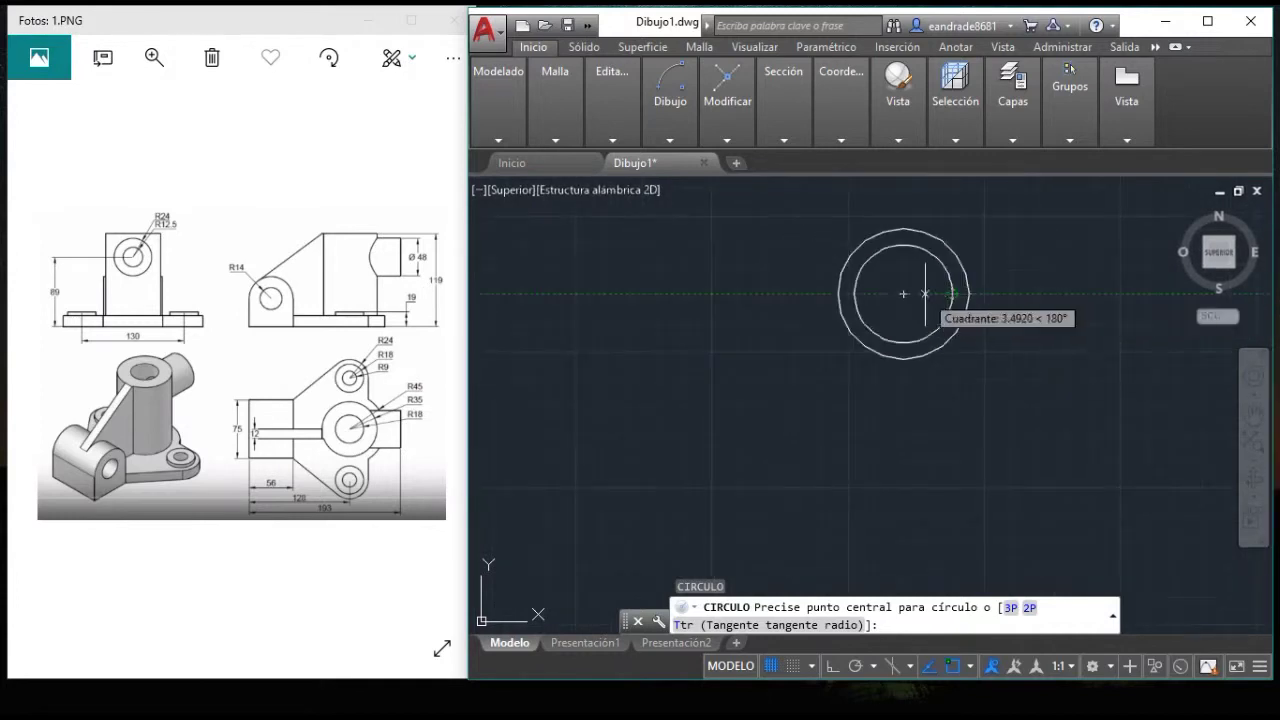
{"action": "left_click", "coordinate": [903, 293]}
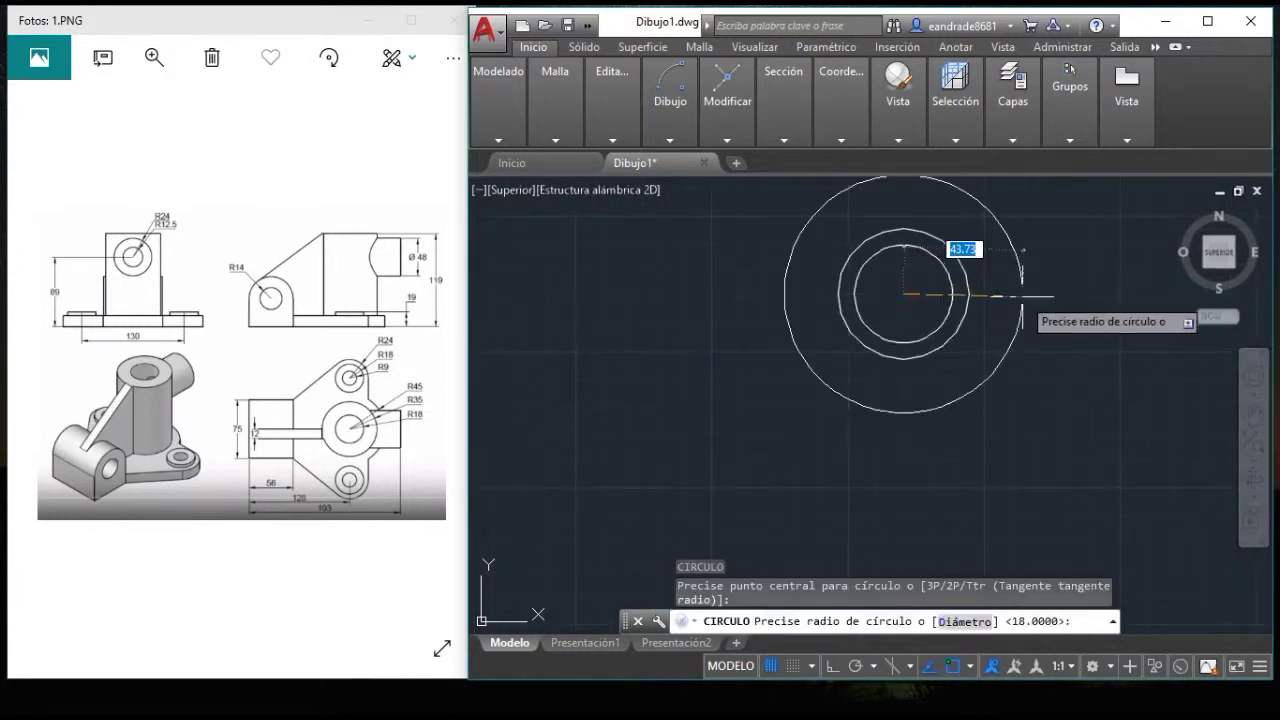
{"action": "key", "text": "Return"}
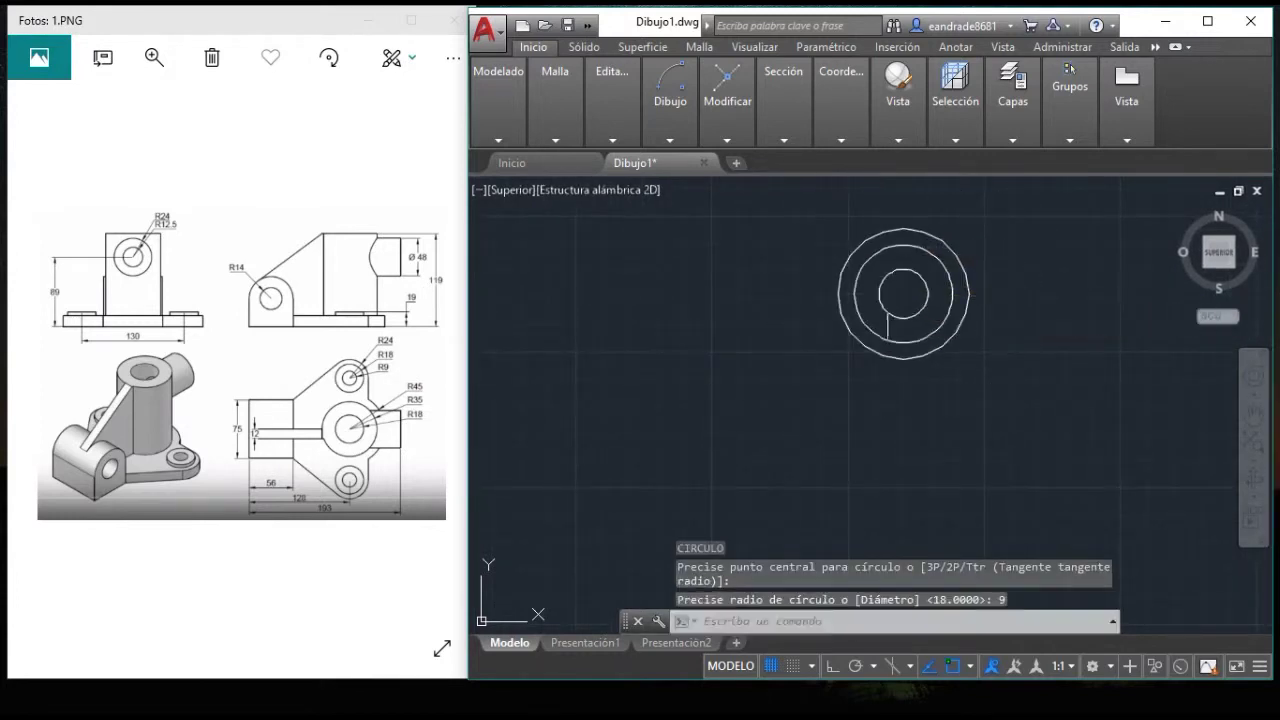
- Zoom and pan until the three concentric circles sit in the centre of the view
{"action": "scroll", "coordinate": [788, 351], "scroll_direction": "up", "scroll_amount": 1}
{"action": "scroll", "coordinate": [788, 351], "scroll_direction": "up", "scroll_amount": 3}
{"action": "scroll", "coordinate": [788, 351], "scroll_direction": "down", "scroll_amount": 2}
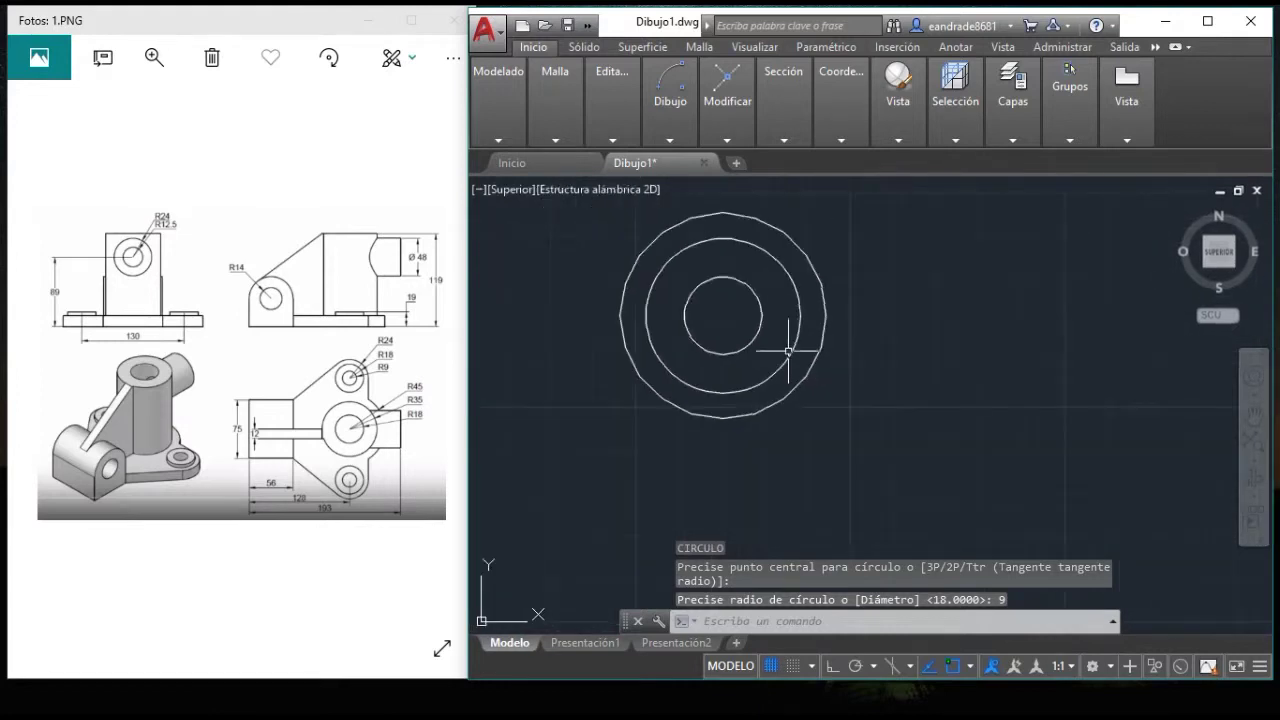
{"action": "scroll", "coordinate": [806, 374], "scroll_direction": "up", "scroll_amount": 2}
{"action": "scroll", "coordinate": [804, 375], "scroll_direction": "up", "scroll_amount": 4}
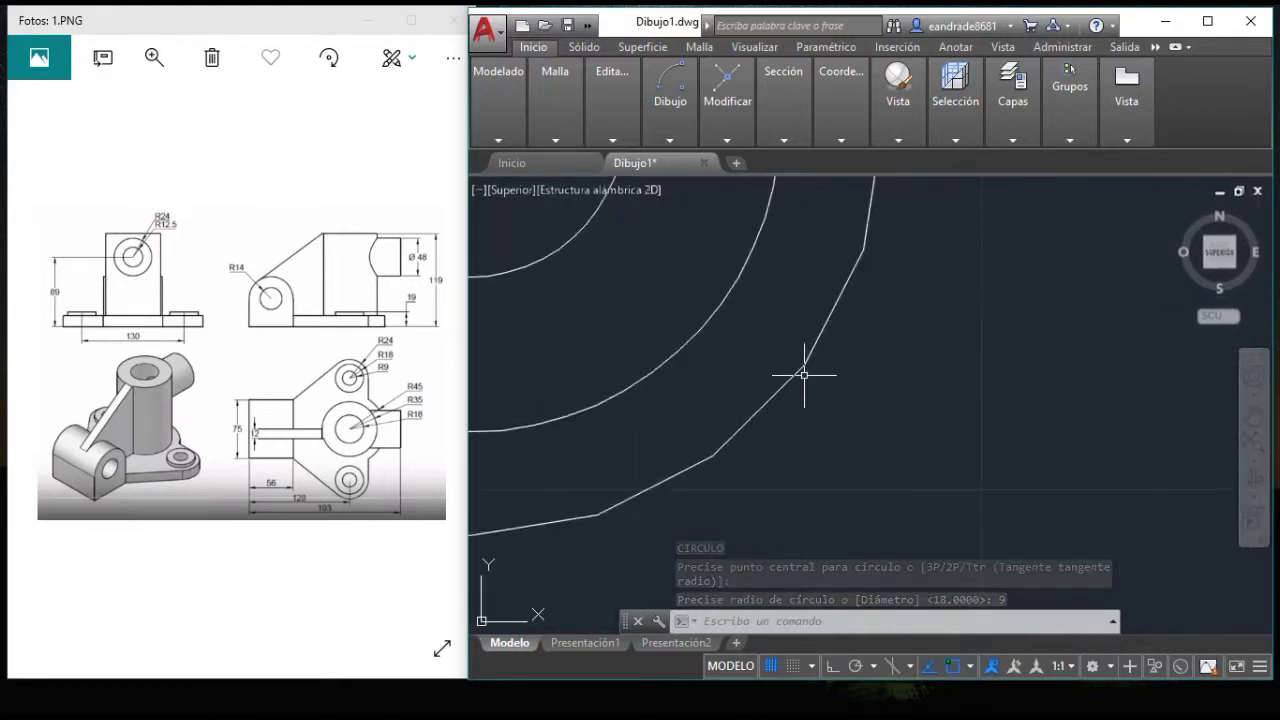
{"action": "scroll", "coordinate": [804, 375], "scroll_direction": "down", "scroll_amount": 2}
{"action": "scroll", "coordinate": [777, 352], "scroll_direction": "down", "scroll_amount": 2}
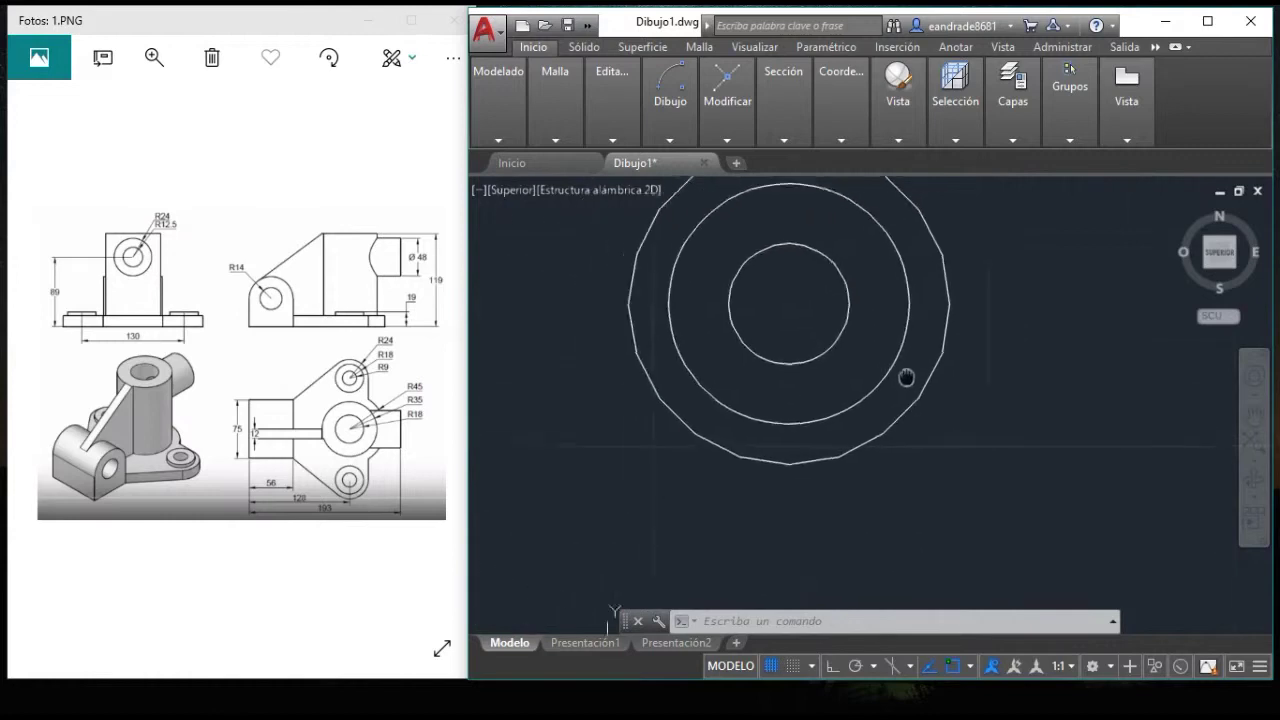
{"action": "middle_click_drag", "start_coordinate": [873, 460], "coordinate": [748, 309]}
{"action": "scroll", "coordinate": [780, 443], "scroll_direction": "down", "scroll_amount": 2}
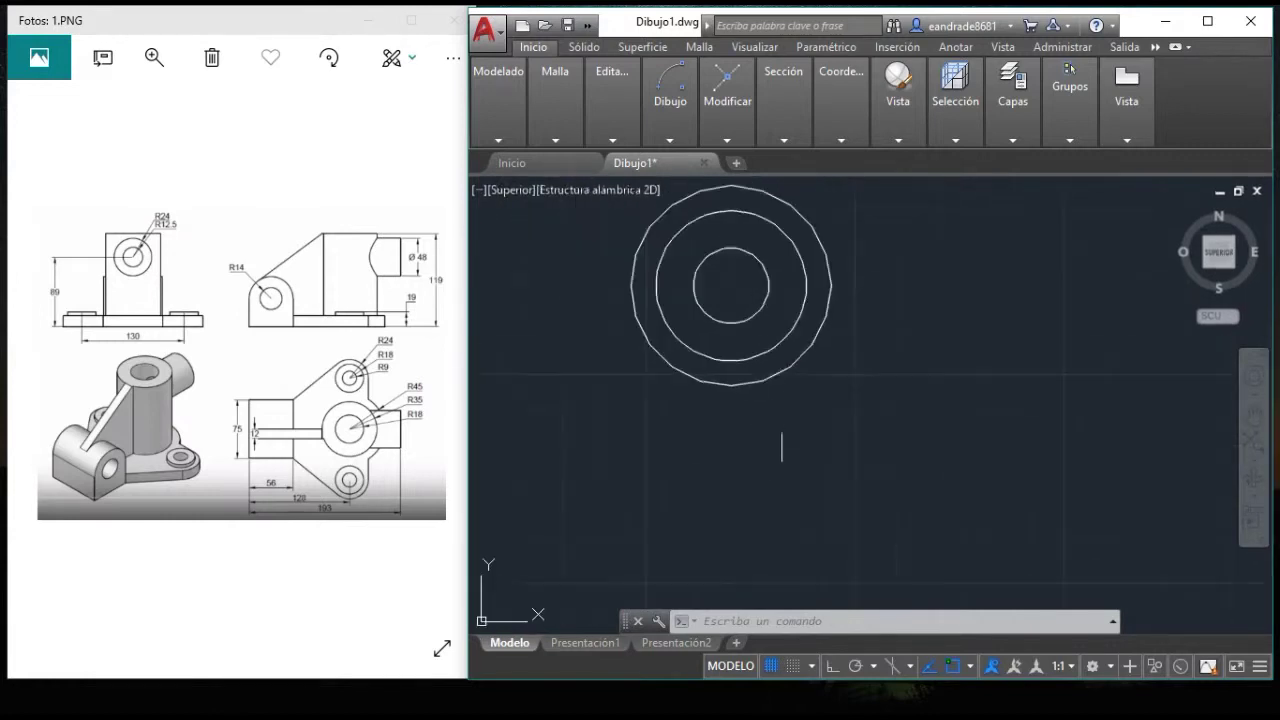
{"action": "middle_click_drag", "start_coordinate": [743, 443], "coordinate": [700, 344]}
{"action": "scroll", "coordinate": [680, 414], "scroll_direction": "down", "scroll_amount": 2}
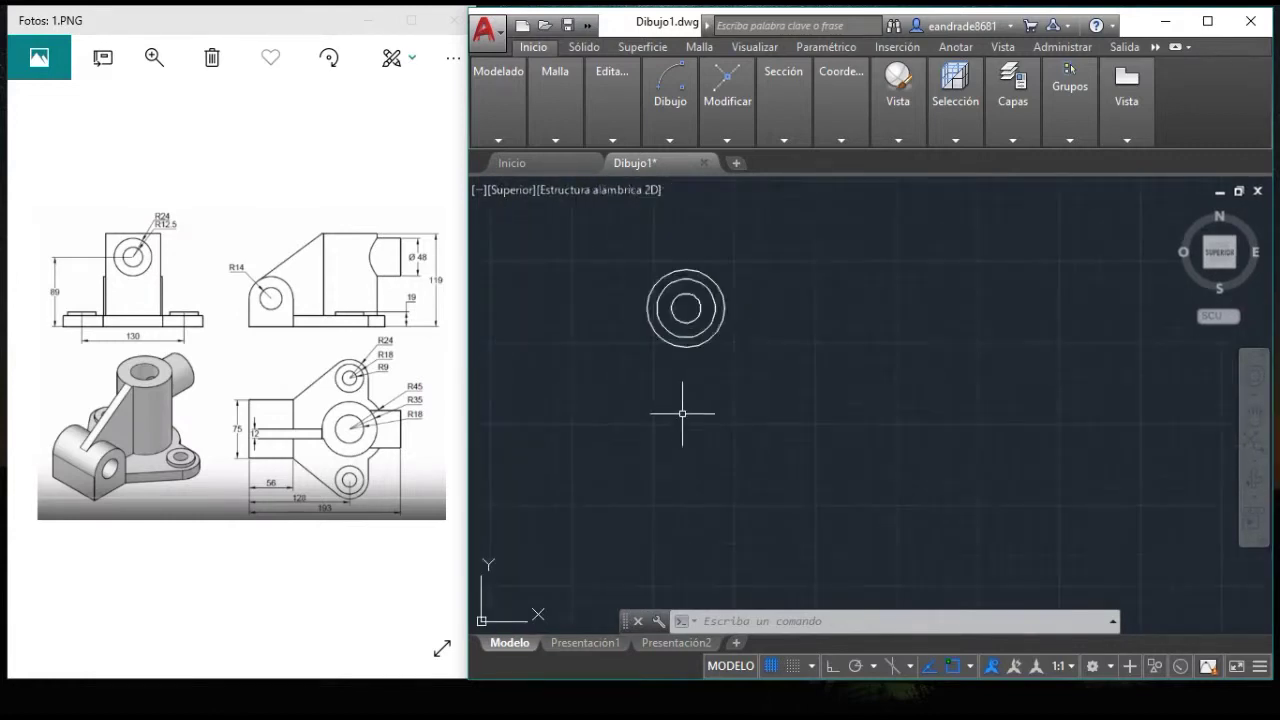
{"action": "scroll", "coordinate": [686, 400], "scroll_direction": "down", "scroll_amount": 1}
{"action": "scroll", "coordinate": [686, 400], "scroll_direction": "up", "scroll_amount": 2}
{"action": "mouse_move", "coordinate": [686, 290]}
{"action": "middle_mouse_down"}
{"action": "mouse_move", "coordinate": [688, 362]}
{"action": "mouse_move", "coordinate": [781, 268]}
{"action": "mouse_move", "coordinate": [823, 363]}
{"action": "middle_mouse_up"}
{"action": "scroll", "coordinate": [688, 362], "scroll_direction": "up", "scroll_amount": 5}
{"action": "scroll", "coordinate": [677, 391], "scroll_direction": "up", "scroll_amount": 3}
{"action": "scroll", "coordinate": [677, 371], "scroll_direction": "down", "scroll_amount": 4}
{"action": "scroll", "coordinate": [677, 371], "scroll_direction": "down", "scroll_amount": 2}
{"action": "scroll", "coordinate": [823, 363], "scroll_direction": "down", "scroll_amount": 2}
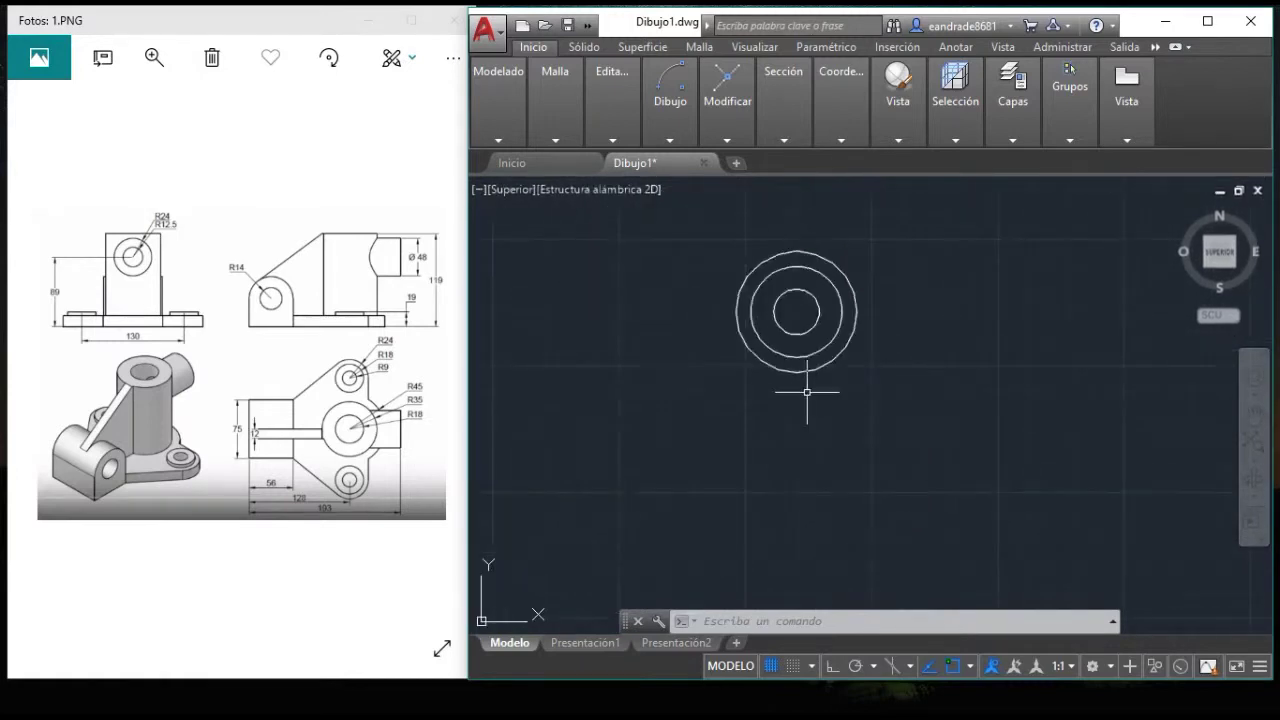
{"action": "scroll", "coordinate": [811, 400], "scroll_direction": "down", "scroll_amount": 1}
- Draw a 130-unit vertical line straight down from the circles' centre with Ortho on
{"action": "left_click", "coordinate": [669, 104]}
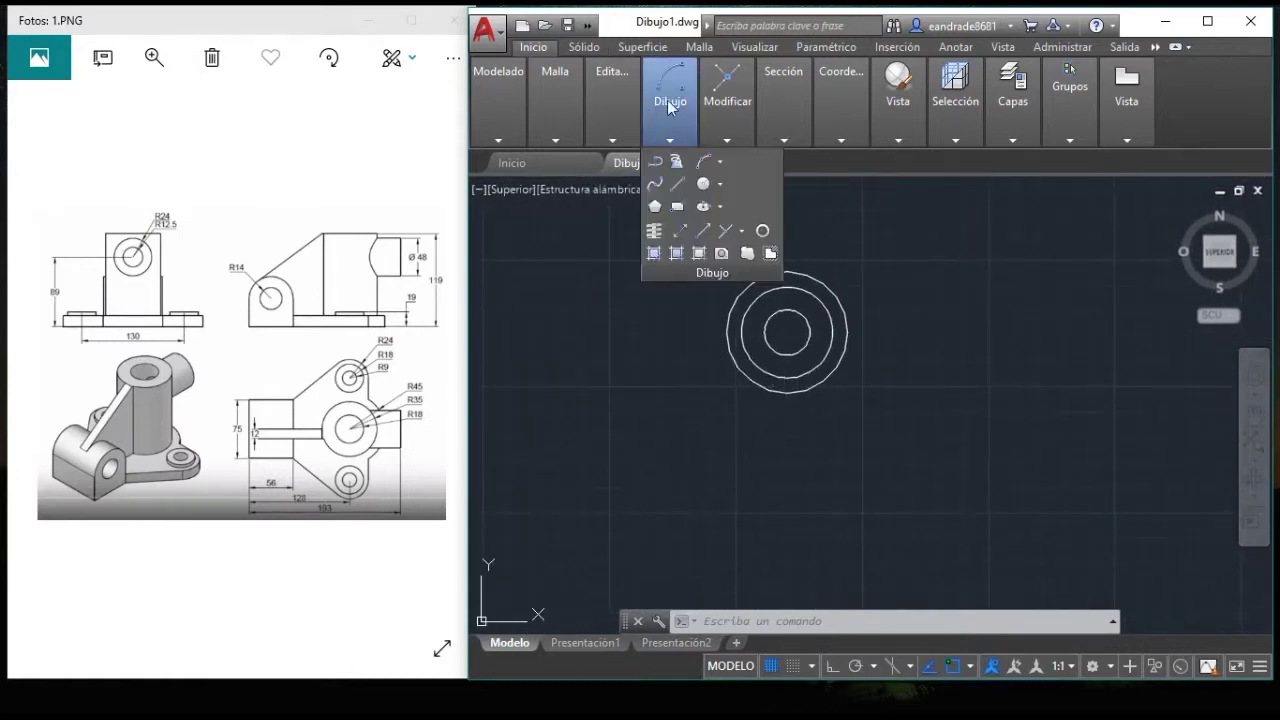
{"action": "left_click", "coordinate": [705, 184]}
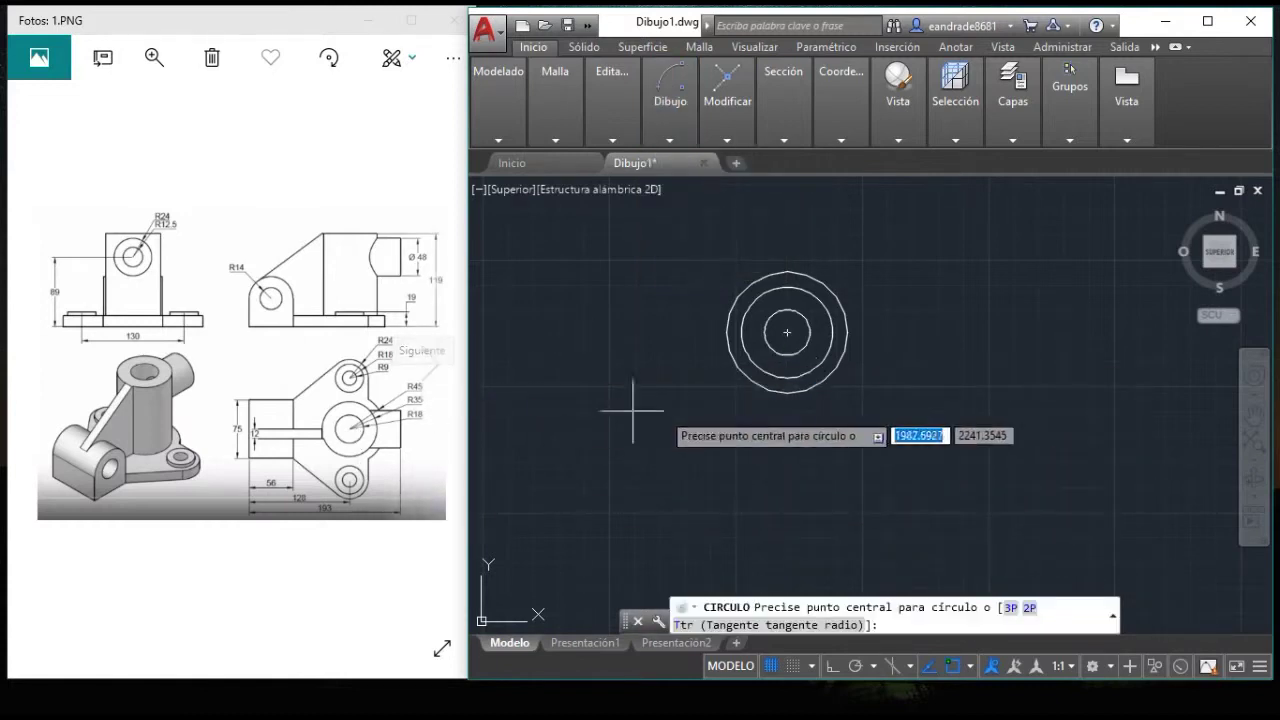
{"action": "left_click", "coordinate": [680, 122]}
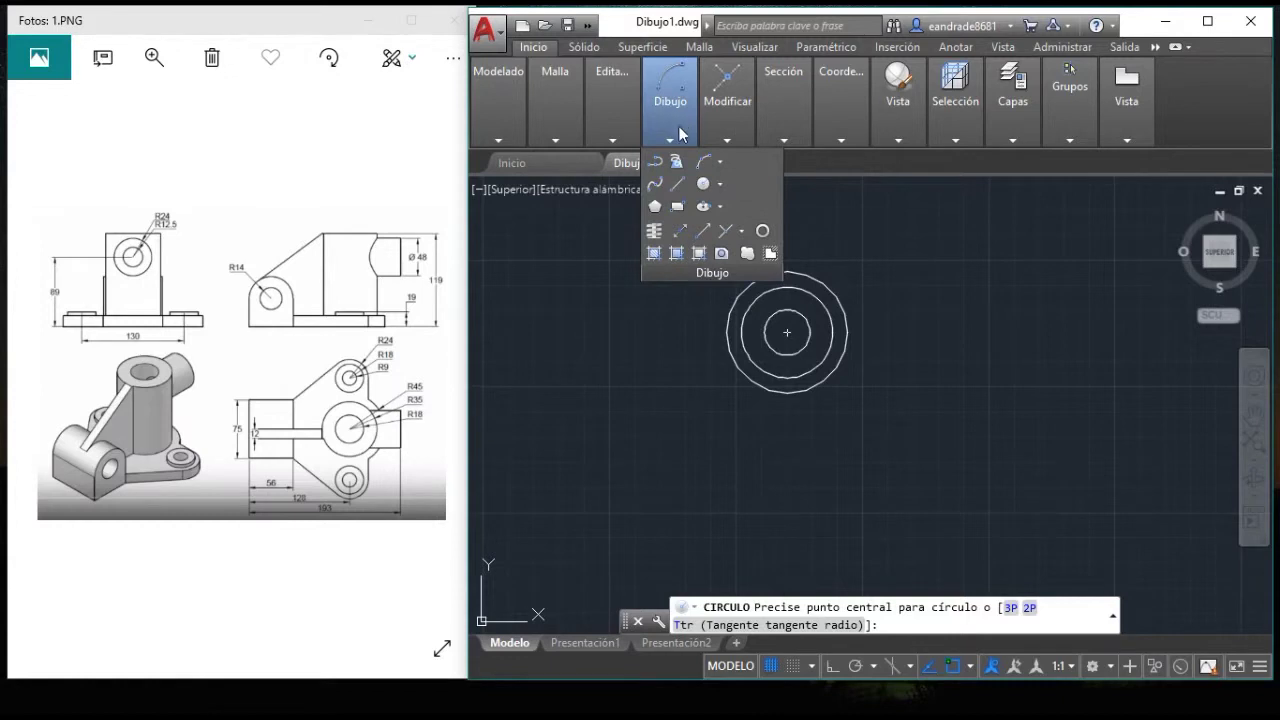
{"action": "left_click", "coordinate": [679, 187]}
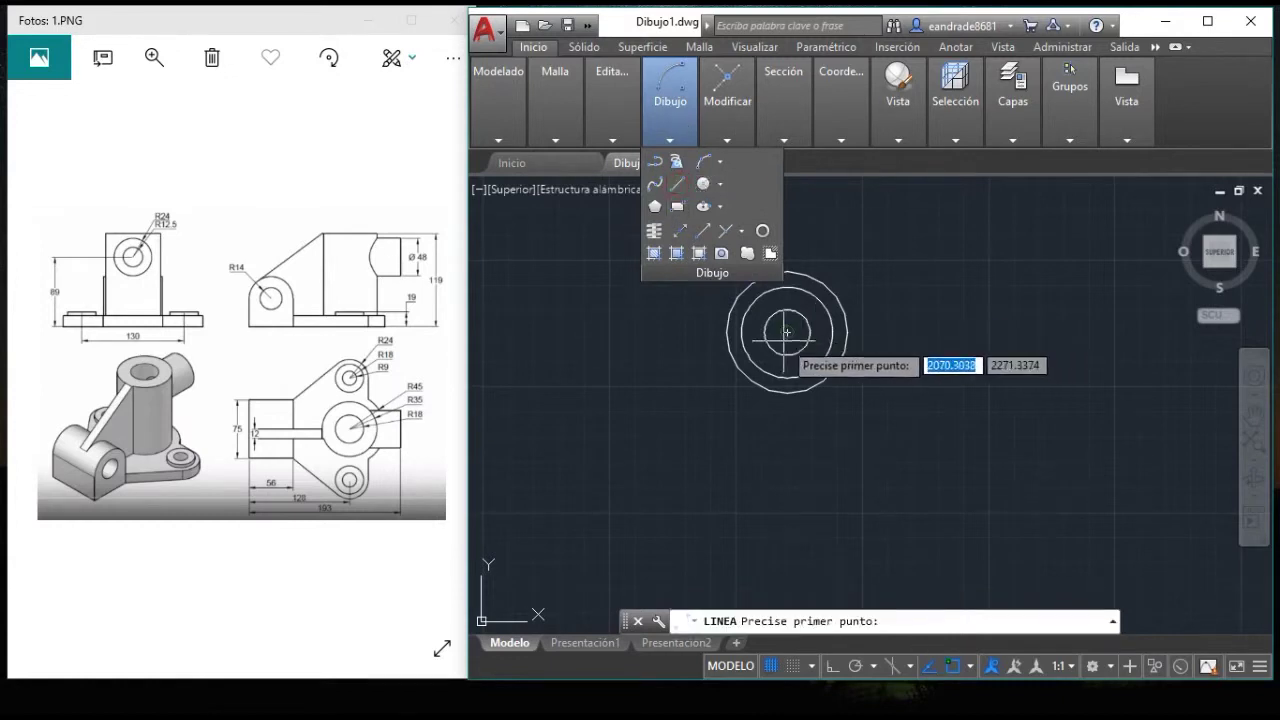
{"action": "left_click", "coordinate": [787, 333]}
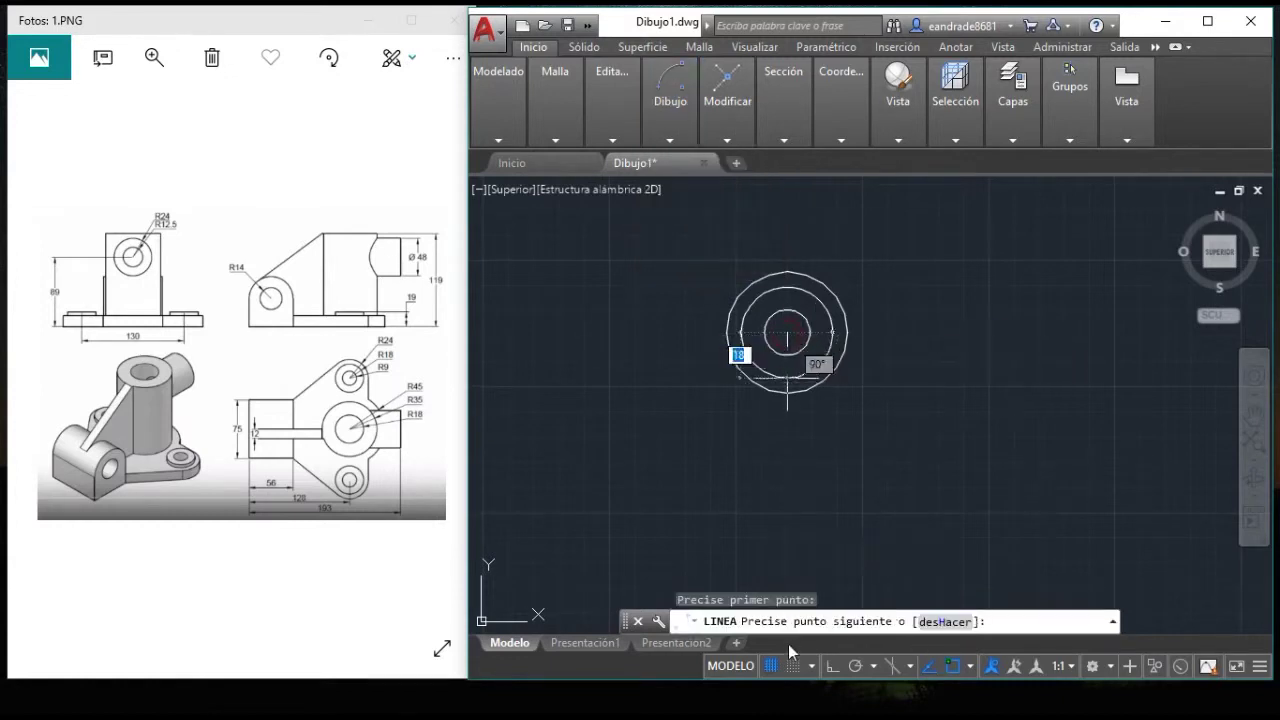
{"action": "left_click", "coordinate": [836, 667]}
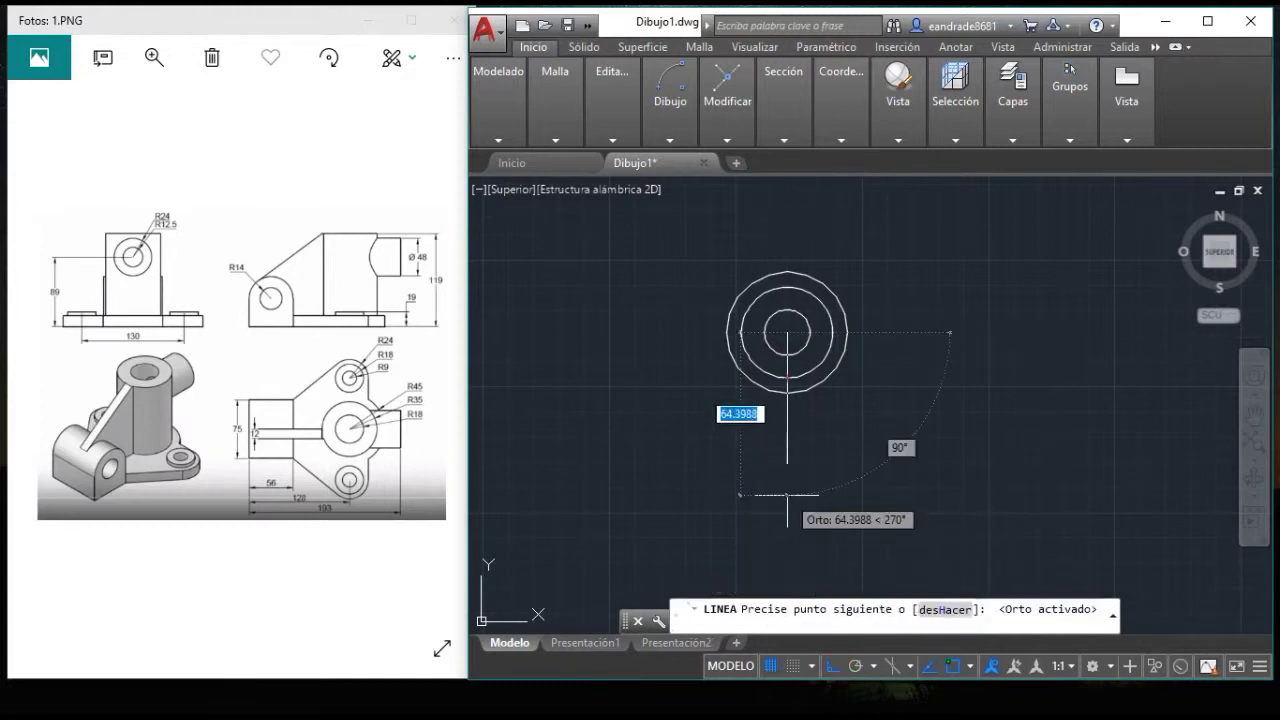
{"action": "type", "text": "130"}
{"action": "key", "text": "Return"}
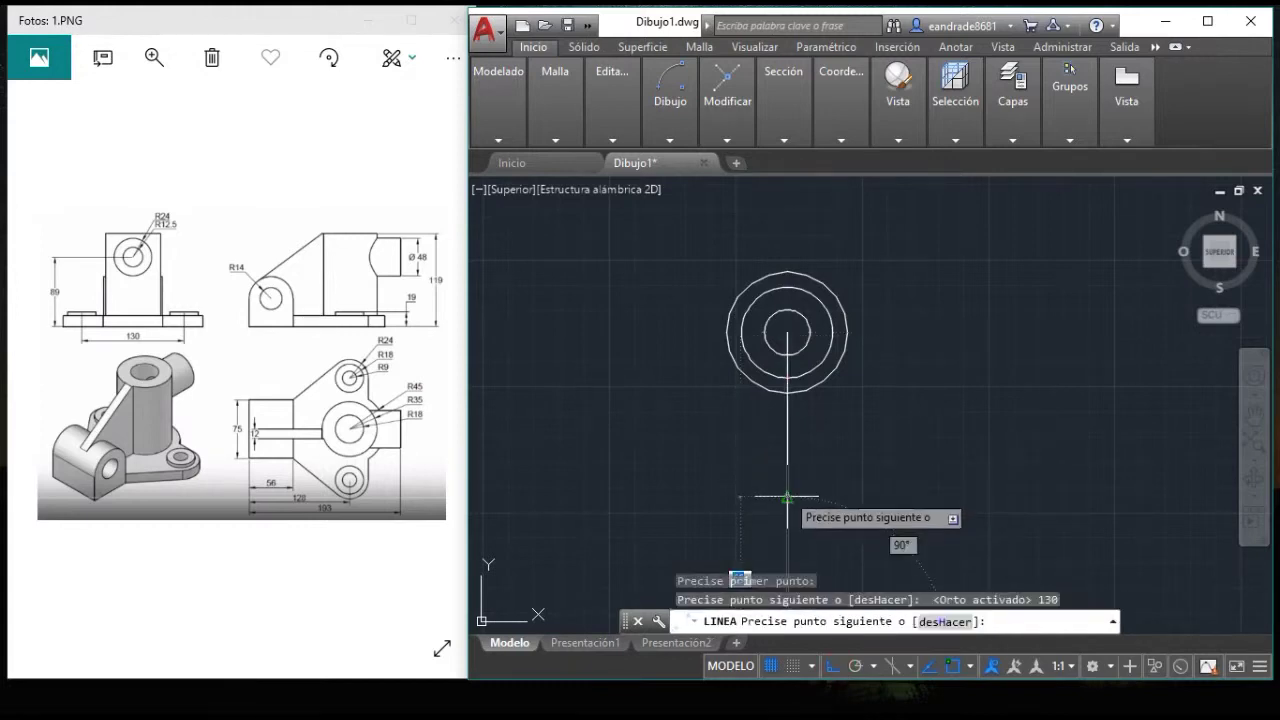
{"action": "key", "text": "Return"}
{"action": "scroll", "coordinate": [815, 400], "scroll_direction": "down", "scroll_amount": 3}
{"action": "scroll", "coordinate": [806, 343], "scroll_direction": "up", "scroll_amount": 2}
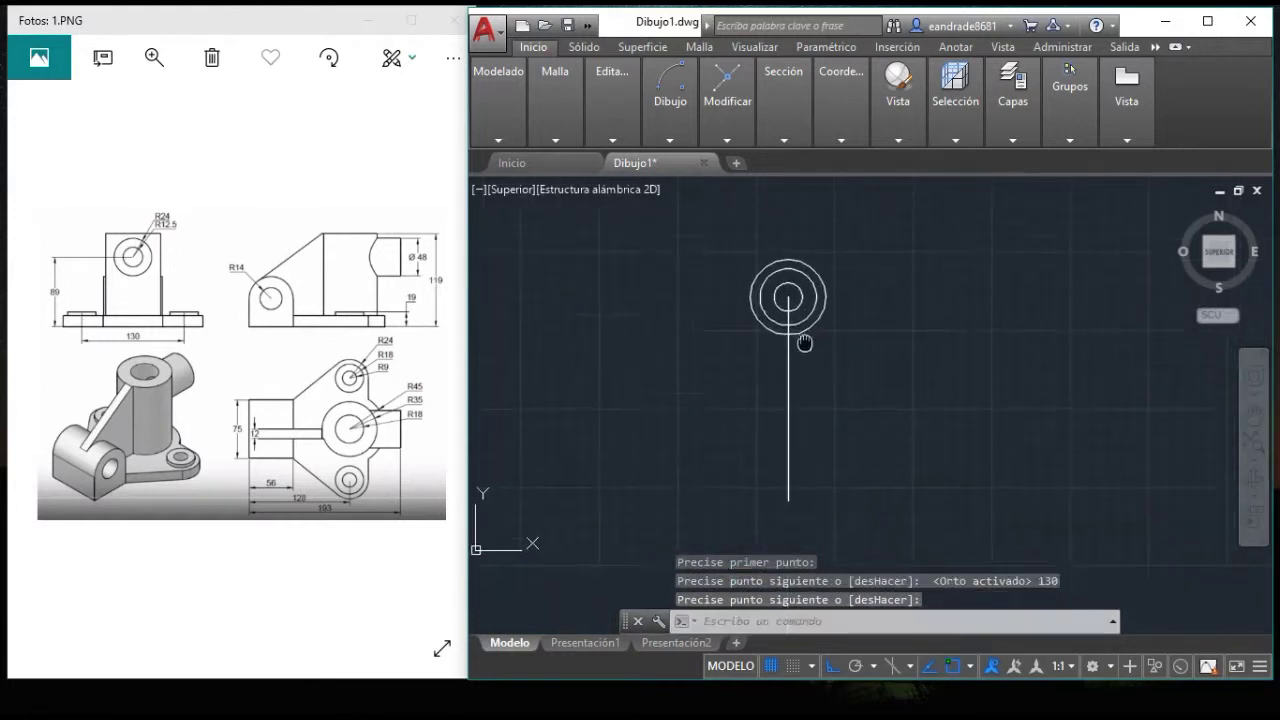
{"action": "left_click", "coordinate": [669, 140]}
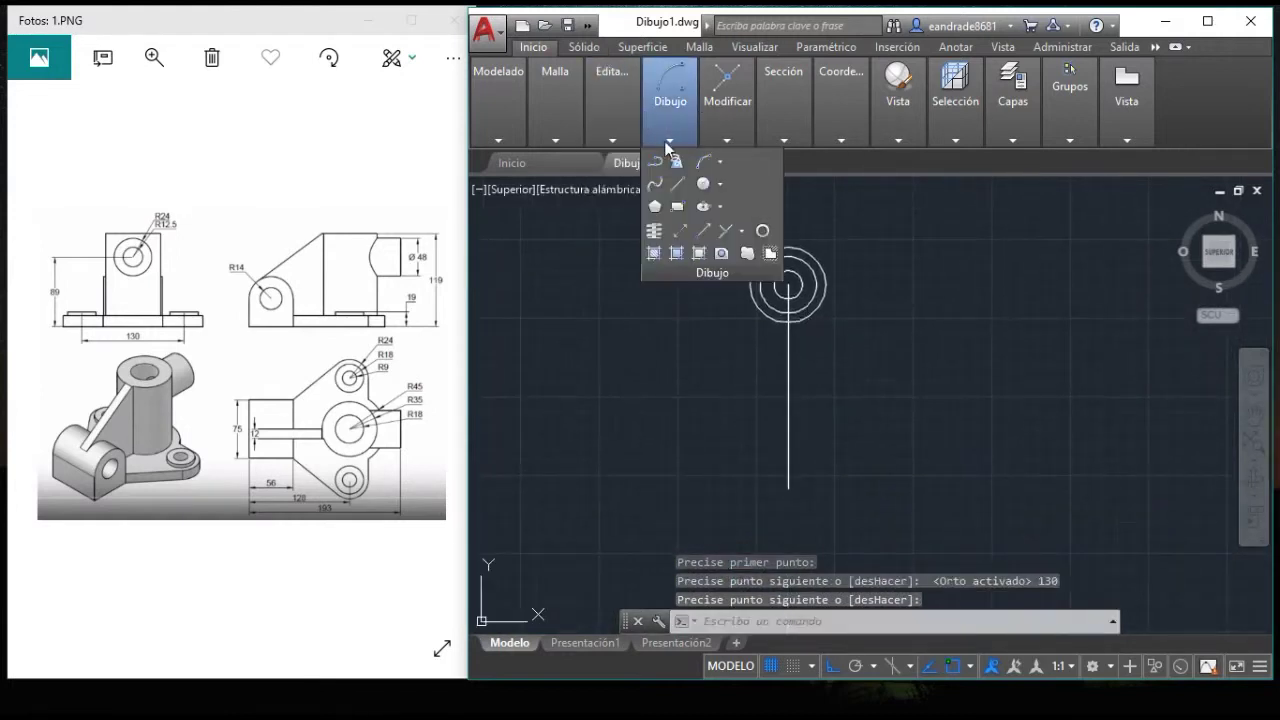
- Draw concentric circles of radius 45, 35 and 18 centred on the vertical line
{"action": "left_click", "coordinate": [704, 185]}
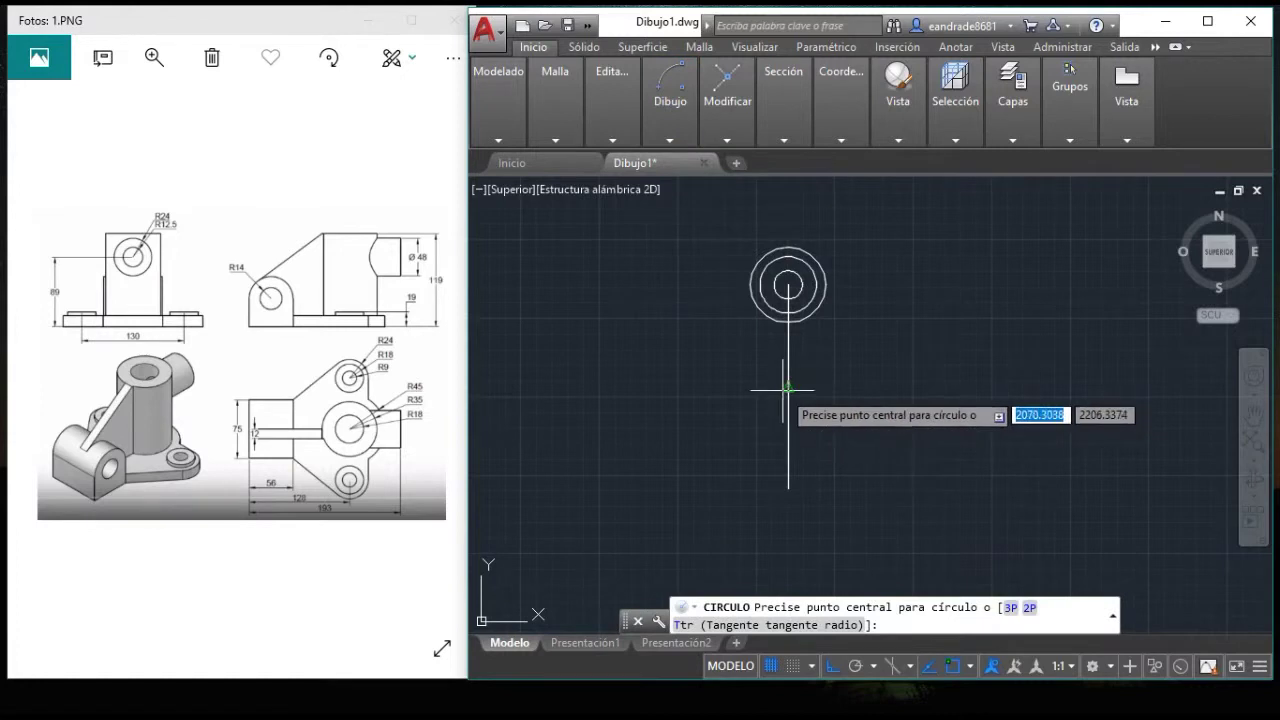
{"action": "left_click", "coordinate": [788, 386]}
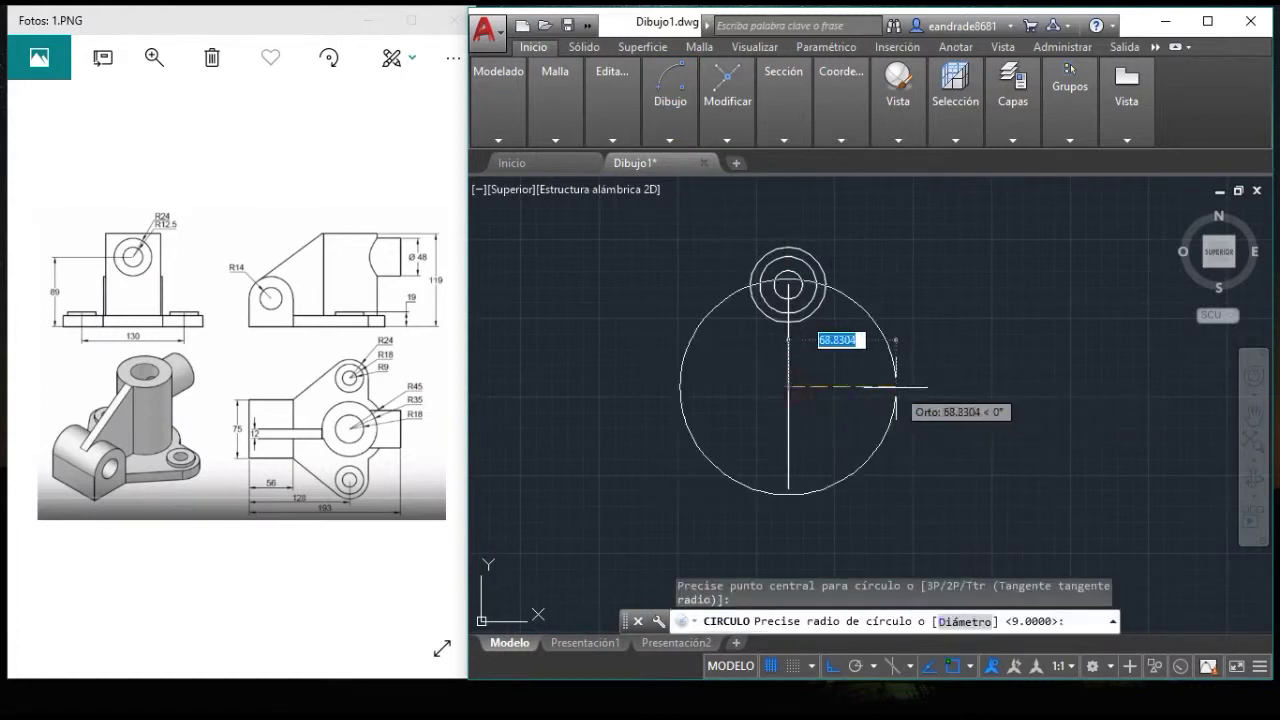
{"action": "type", "text": "45"}
{"action": "key", "text": "Return"}
{"action": "key", "text": "Return"}
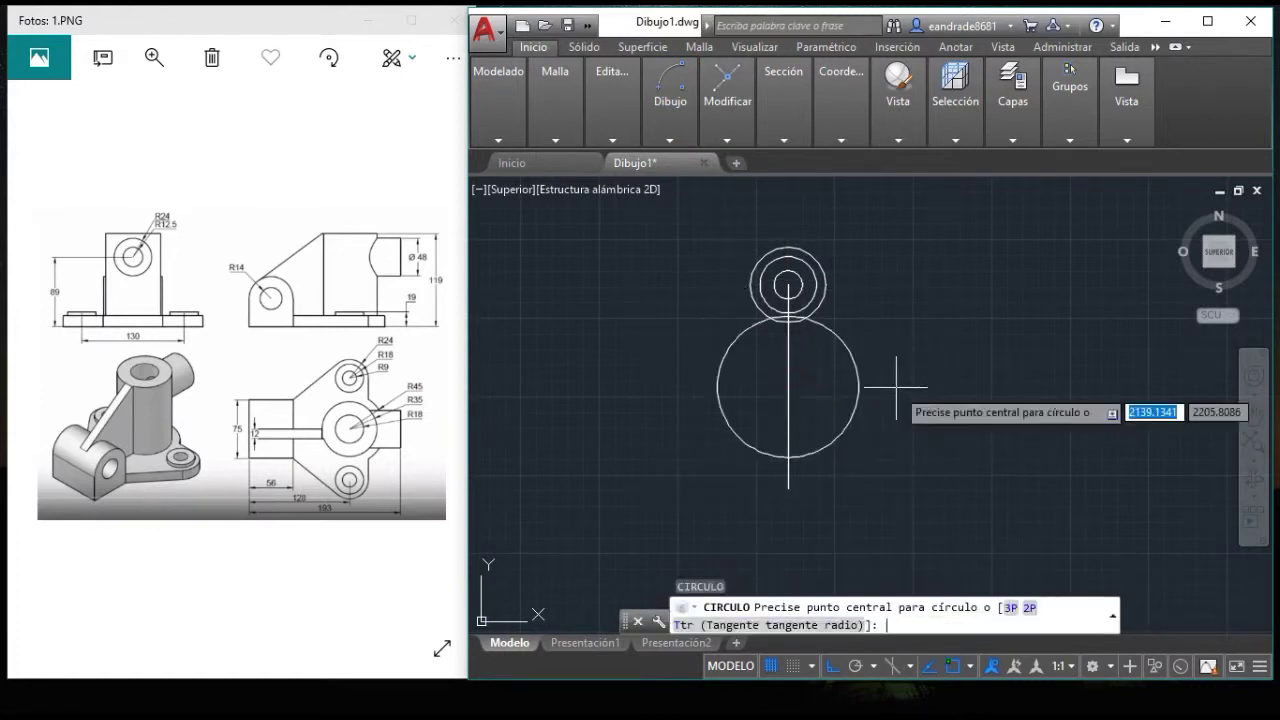
{"action": "left_click", "coordinate": [788, 386]}
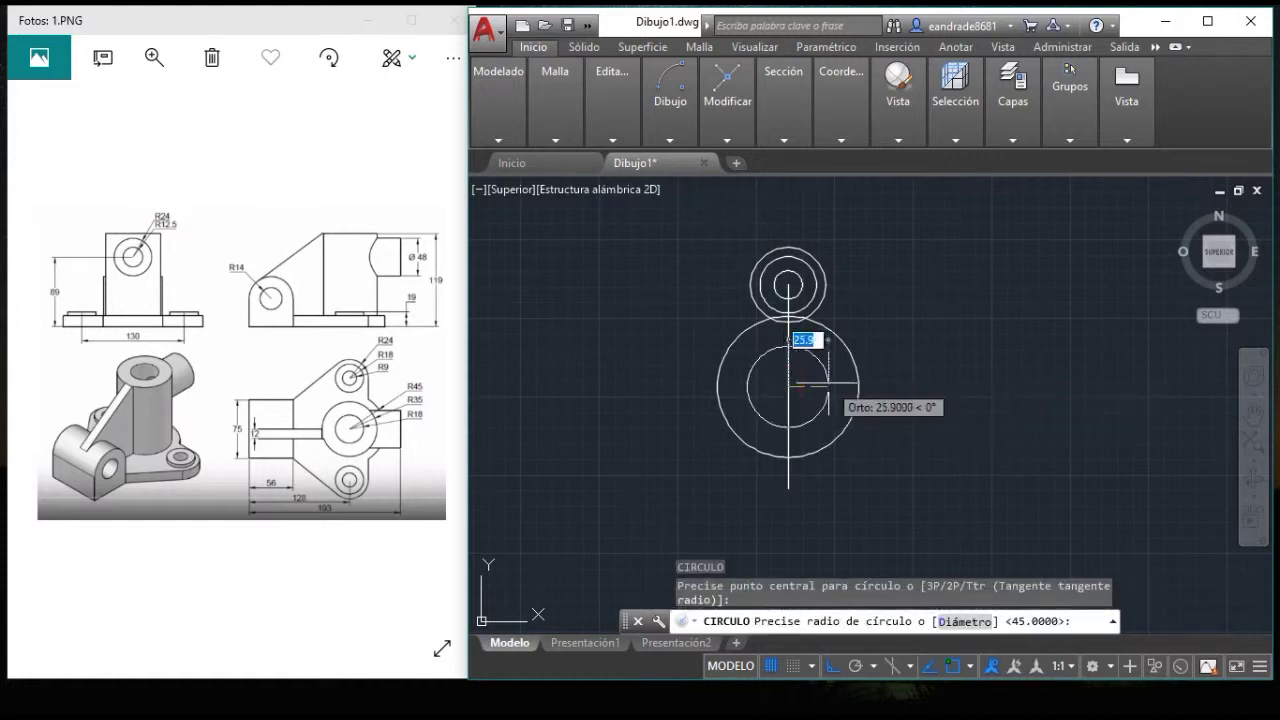
{"action": "type", "text": "35"}
{"action": "key", "text": "Return"}
{"action": "key", "text": "Return"}
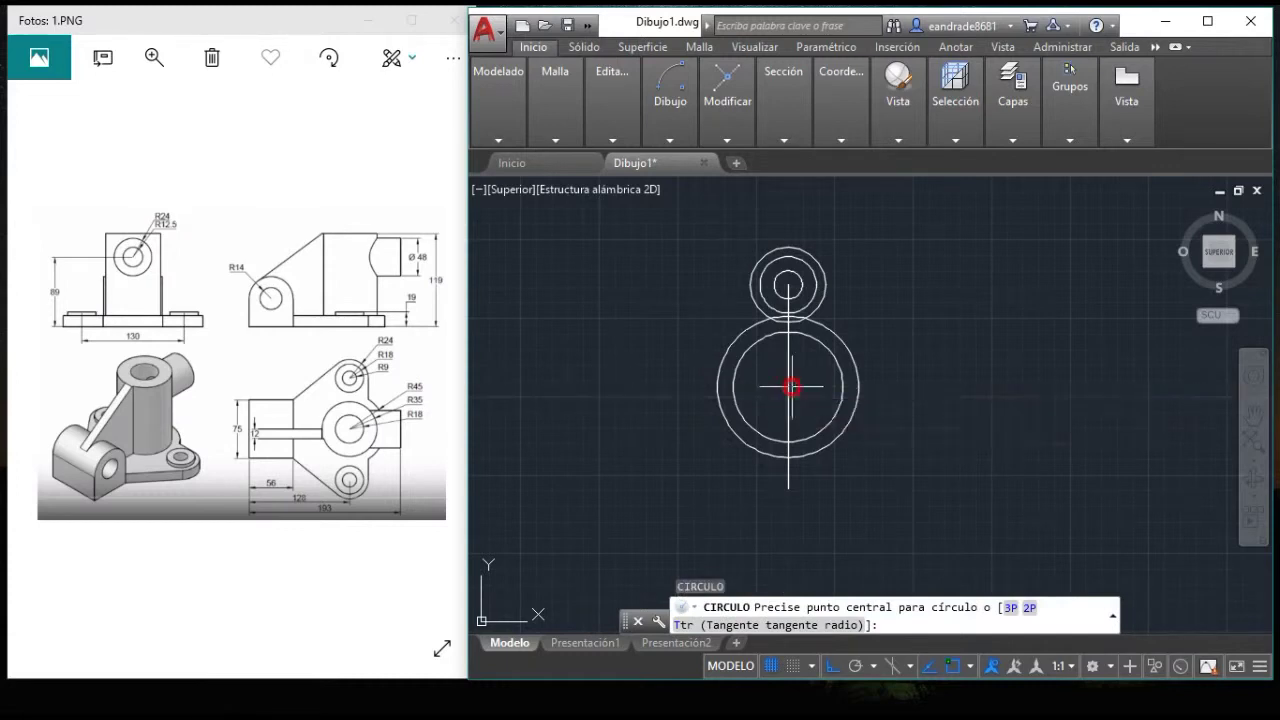
{"action": "left_click", "coordinate": [789, 386]}
{"action": "type", "text": "18"}
{"action": "key", "text": "Return"}
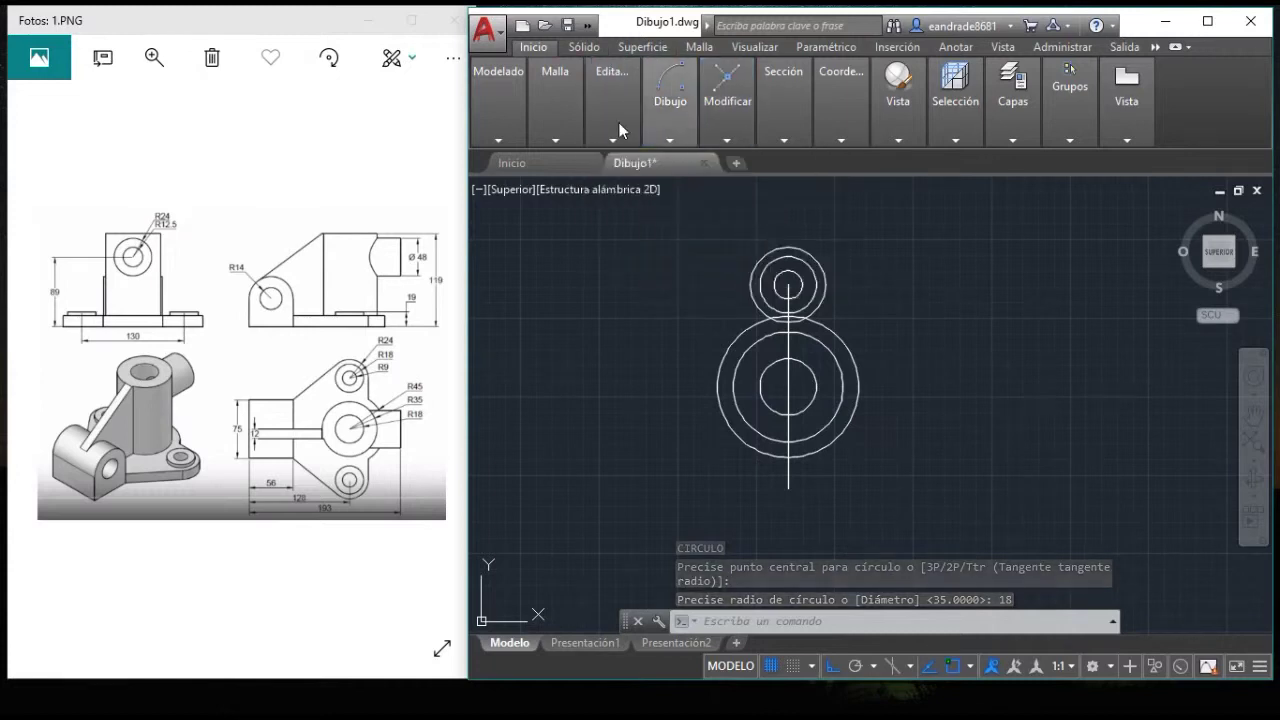
{"action": "left_click", "coordinate": [679, 128]}
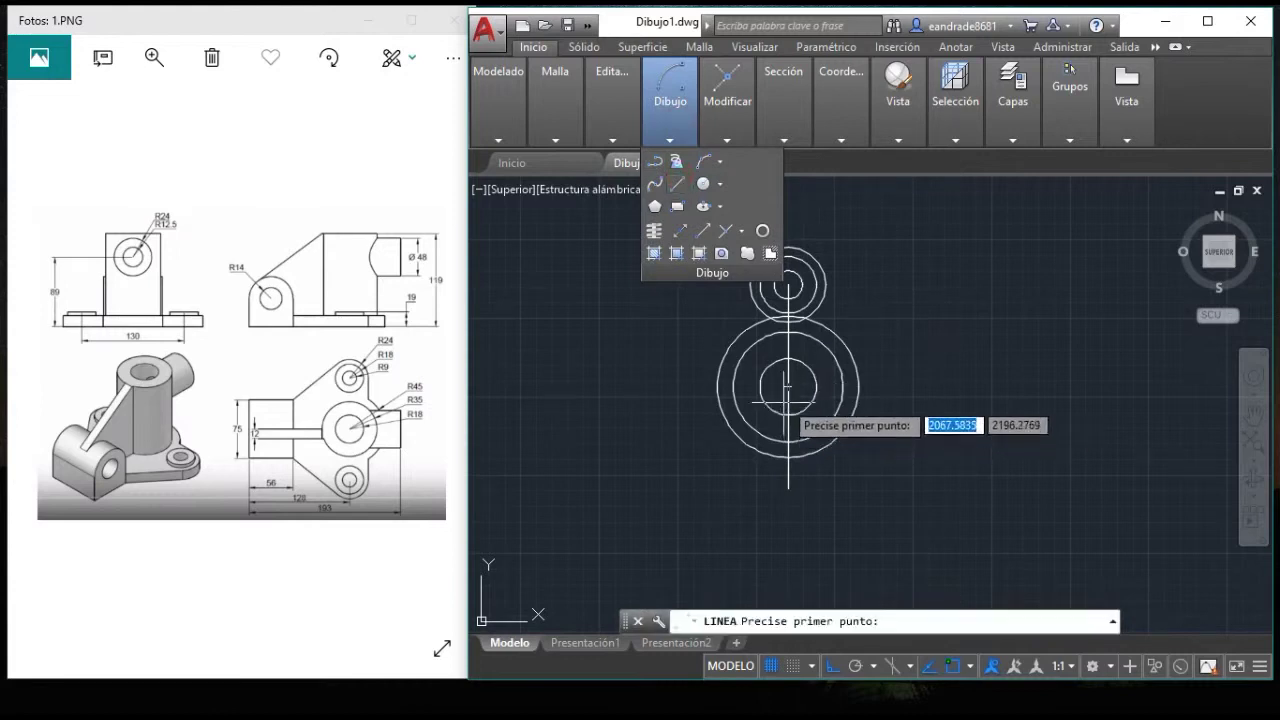
- Finish the horizontal base line, then draw a profile 72 left, 37.5 up, tangent to the upper circle
{"action": "left_click", "coordinate": [1064, 387]}
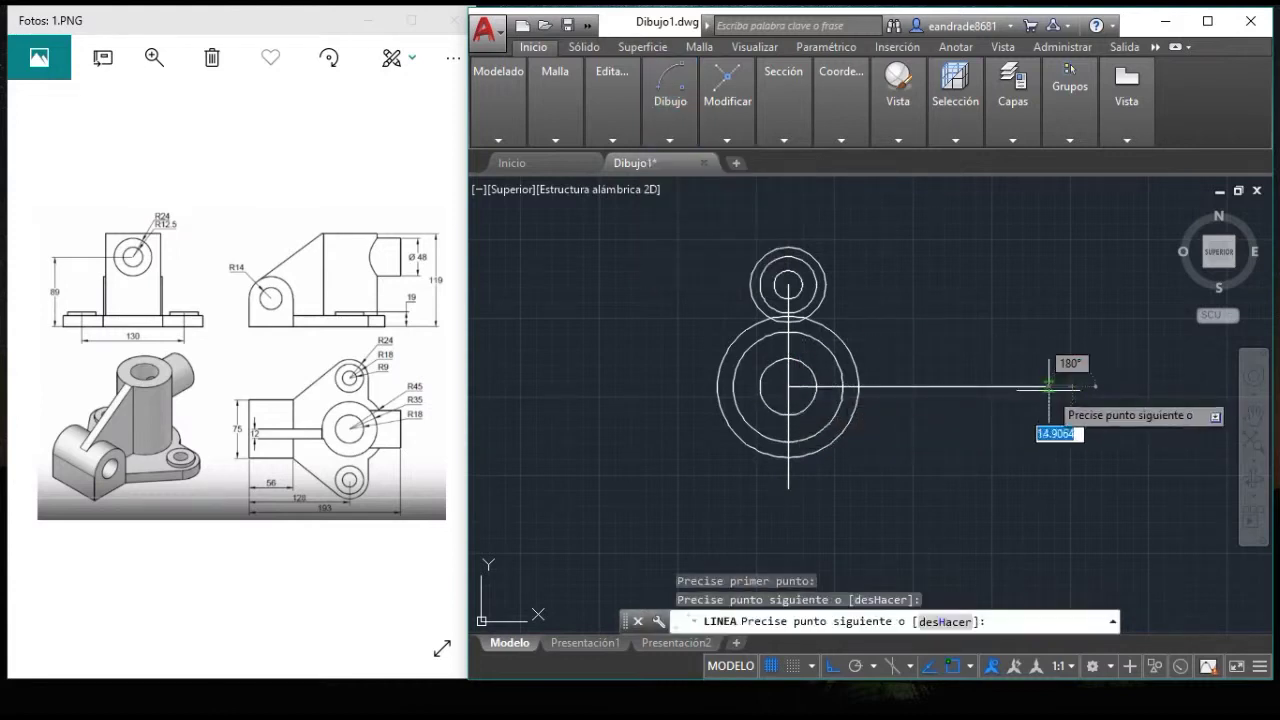
{"action": "key", "text": "Return"}
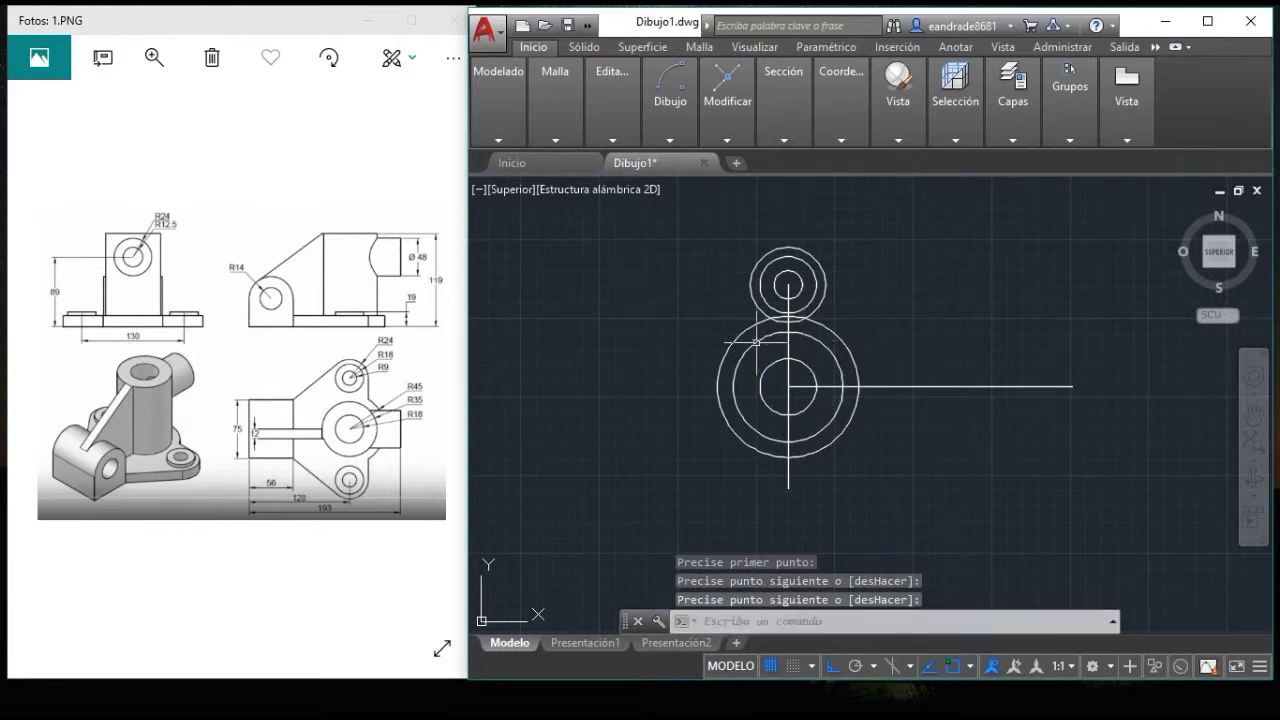
{"action": "left_click", "coordinate": [671, 124]}
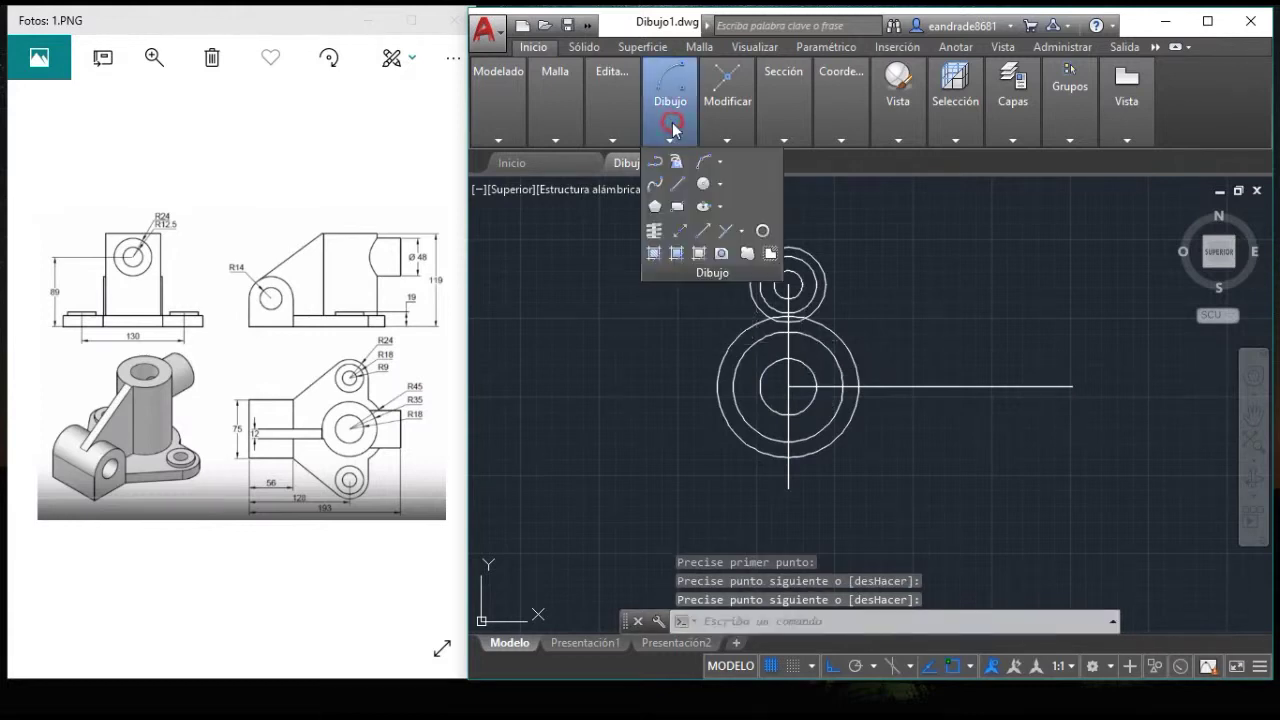
{"action": "left_click", "coordinate": [679, 185]}
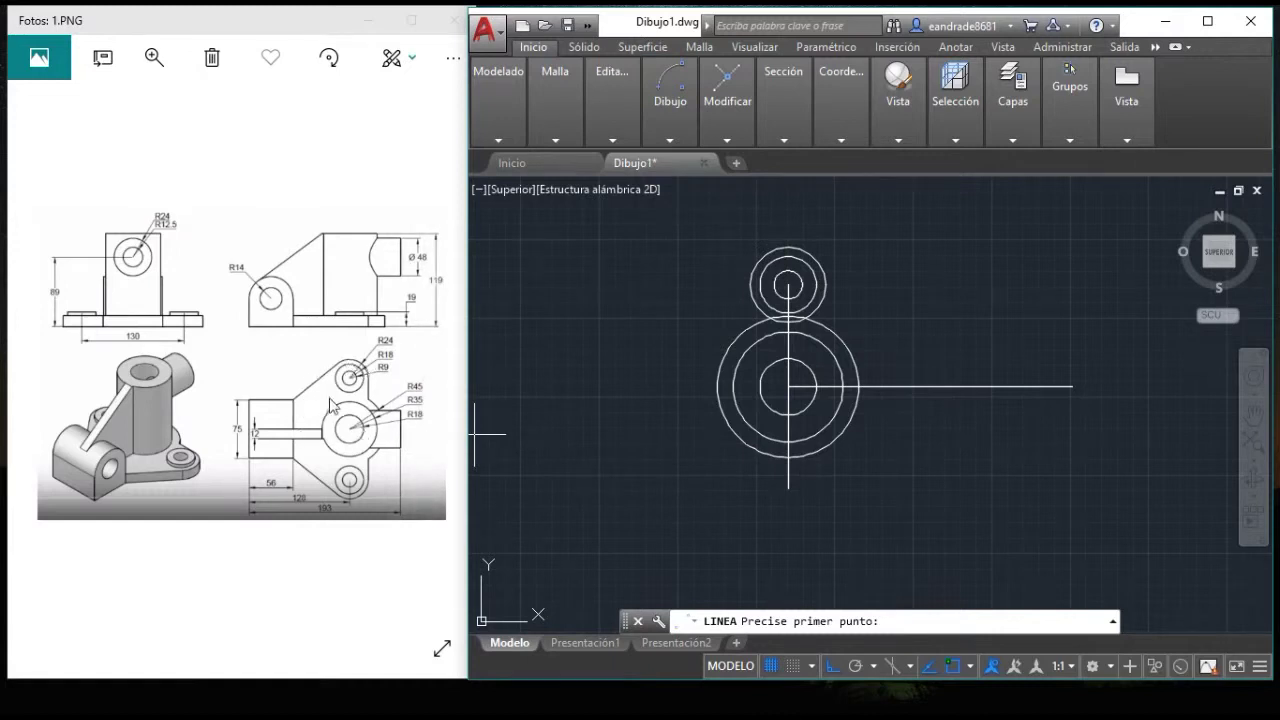
{"action": "left_click", "coordinate": [788, 386]}
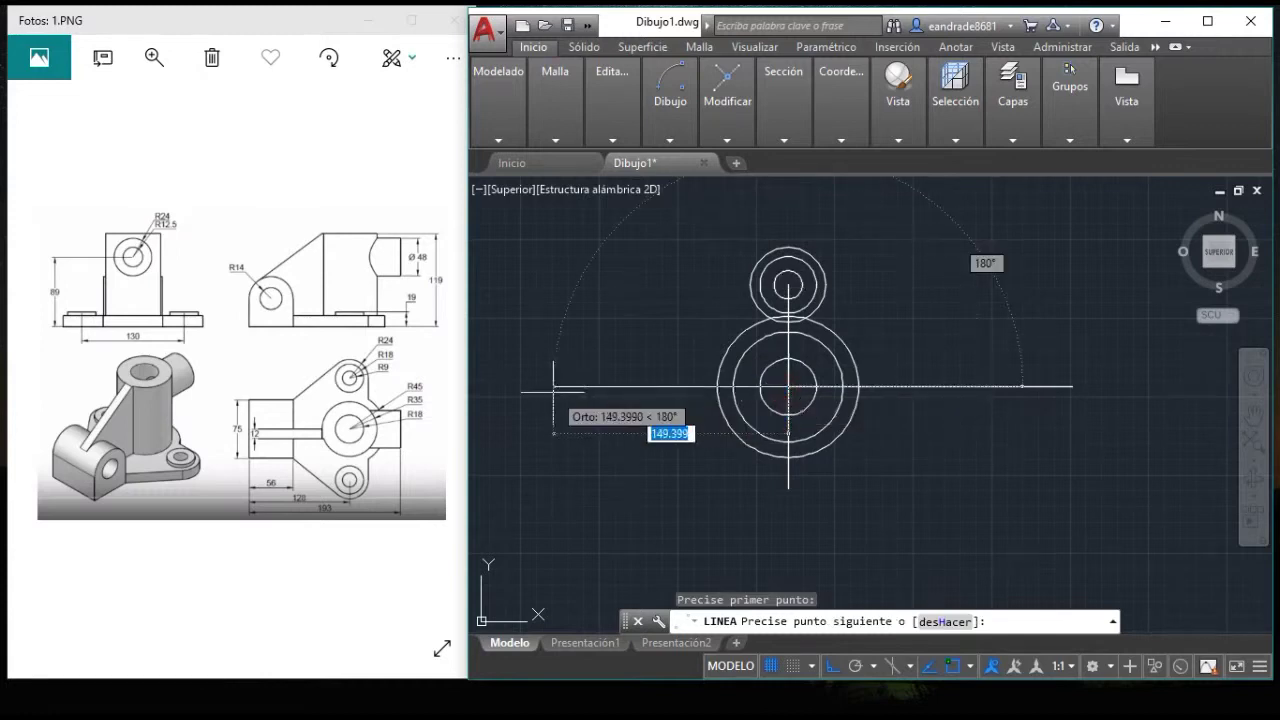
{"action": "type", "text": "72"}
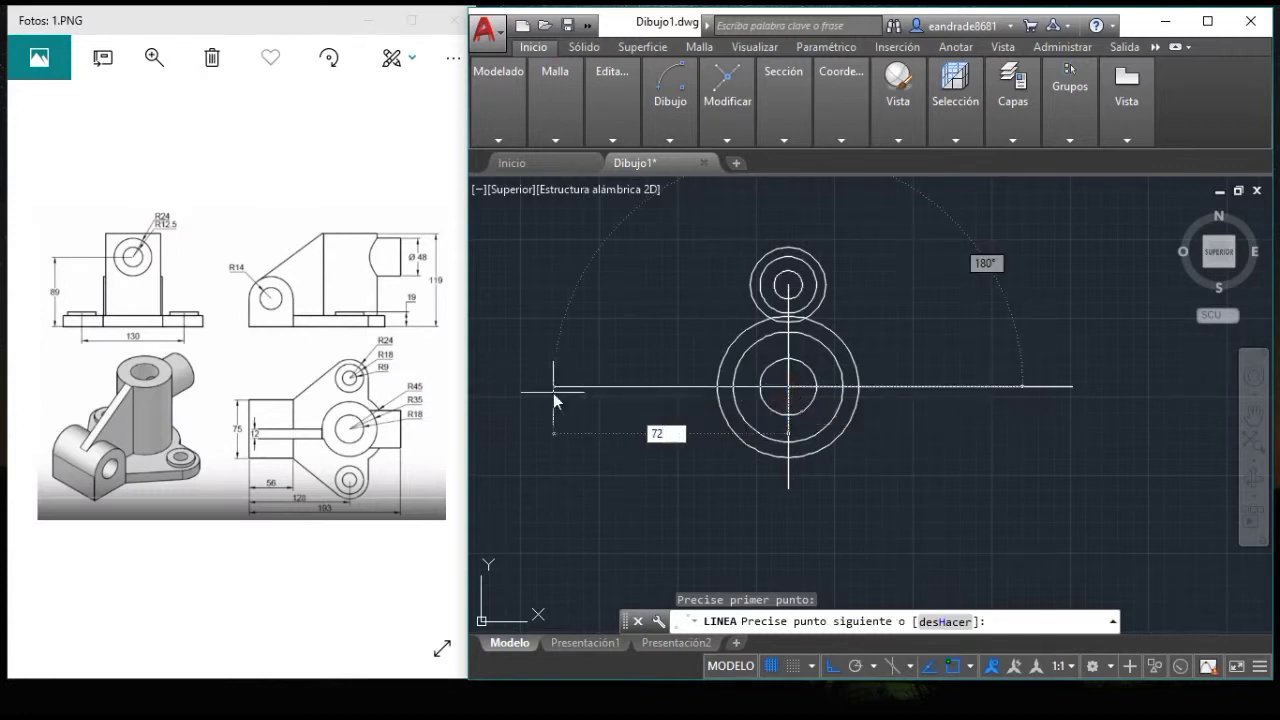
{"action": "key", "text": "Return"}
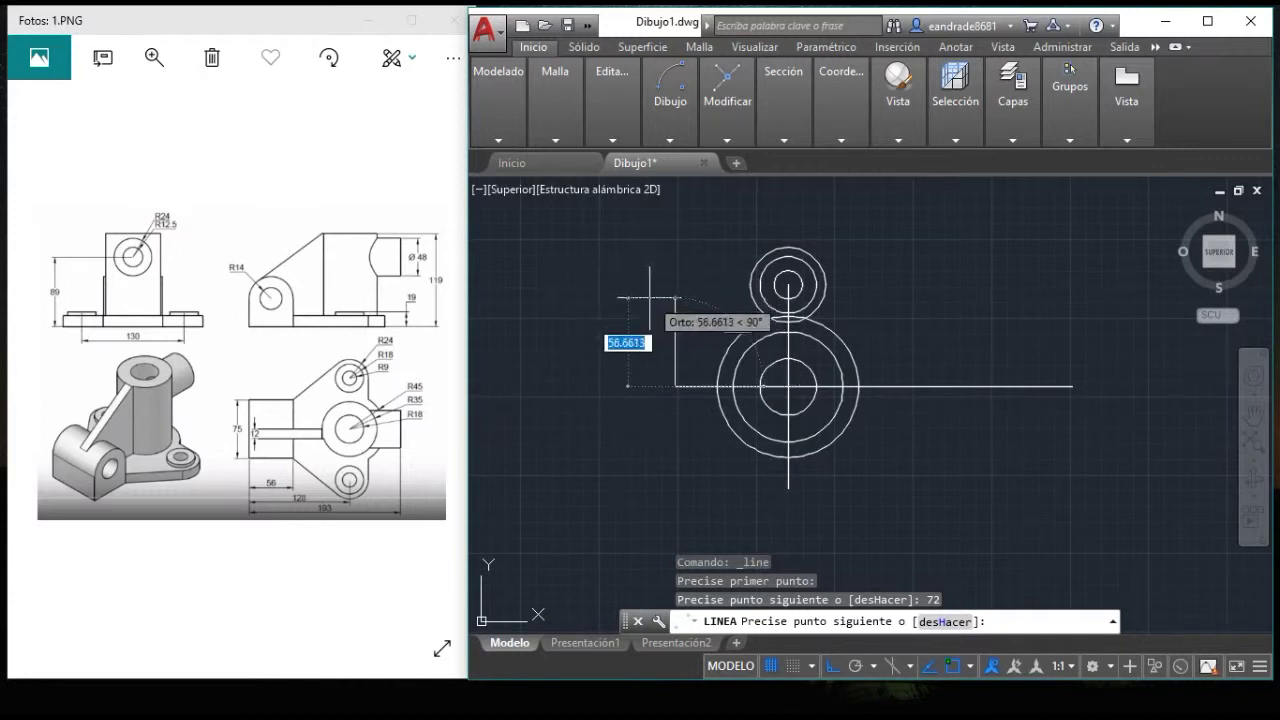
{"action": "type", "text": "37"}
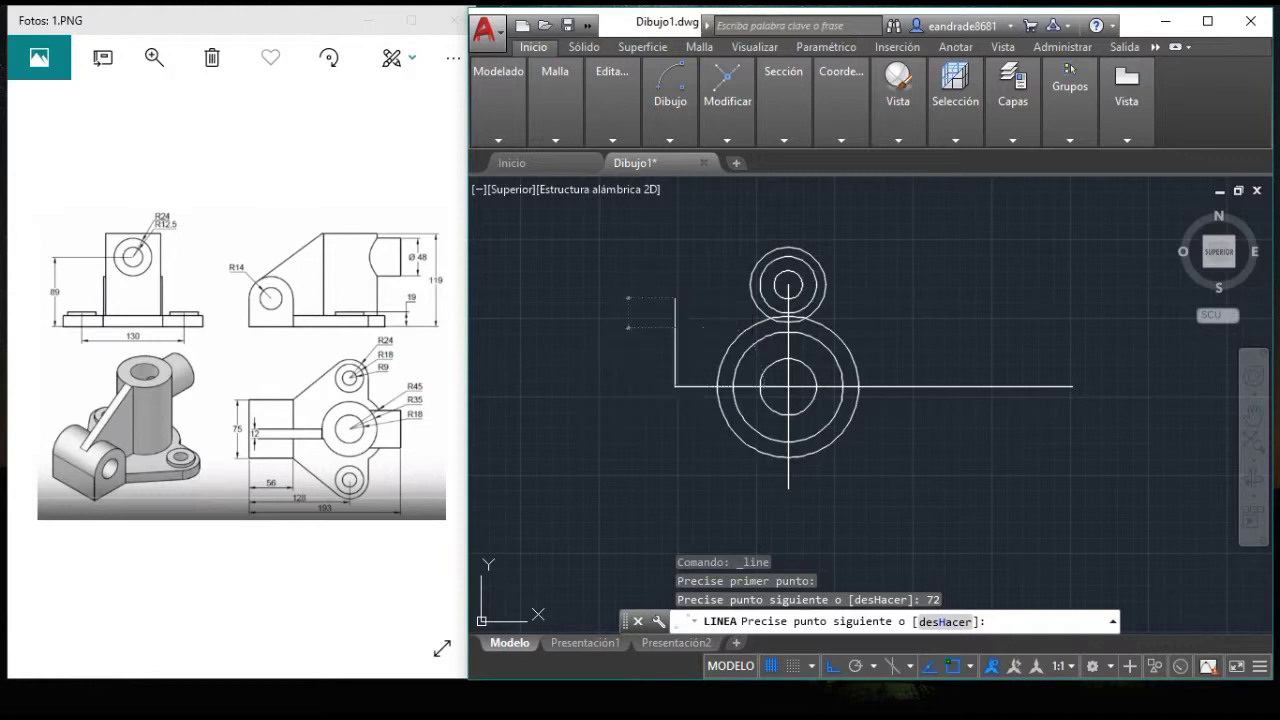
{"action": "key", "text": "Return"}
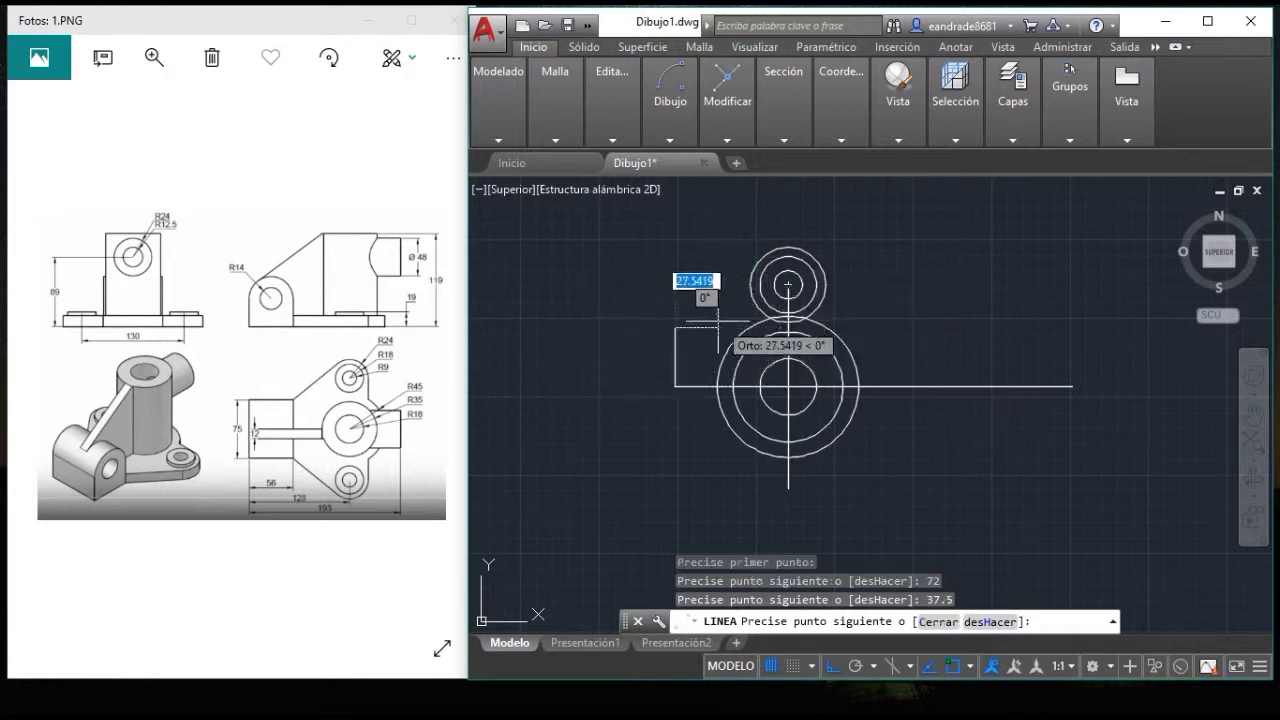
{"action": "left_click", "coordinate": [833, 665]}
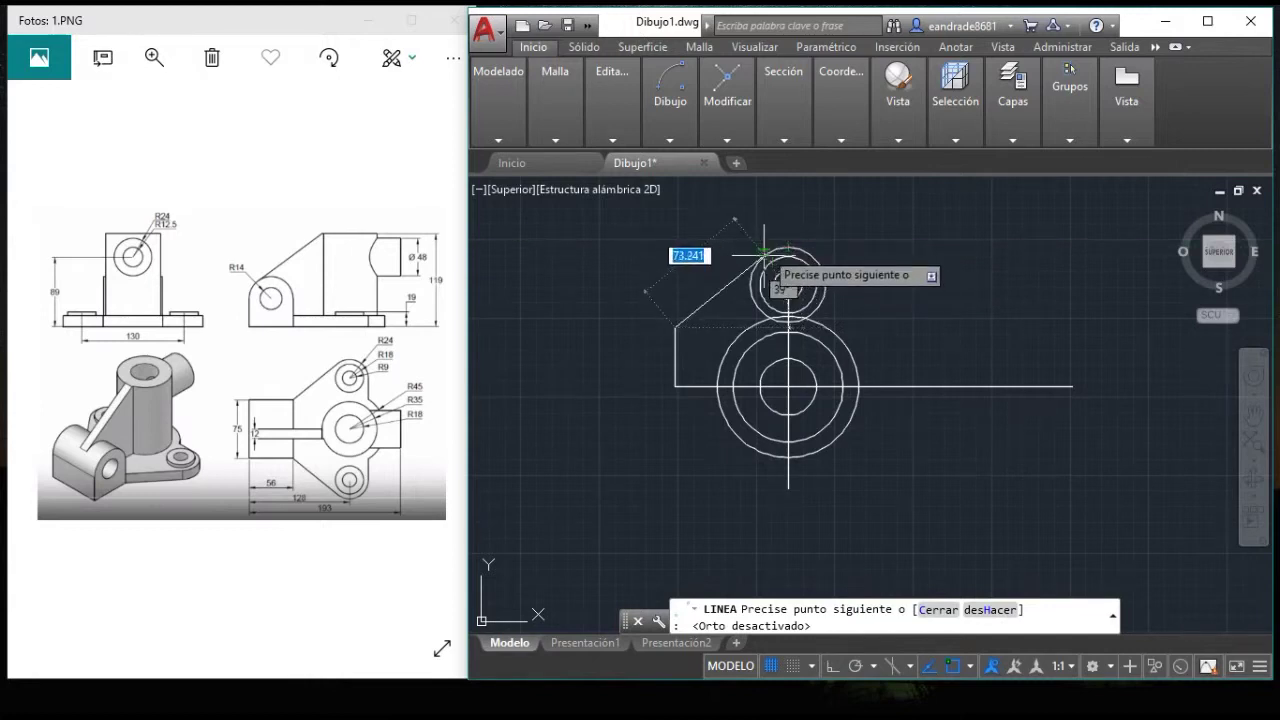
{"action": "left_click", "coordinate": [765, 250]}
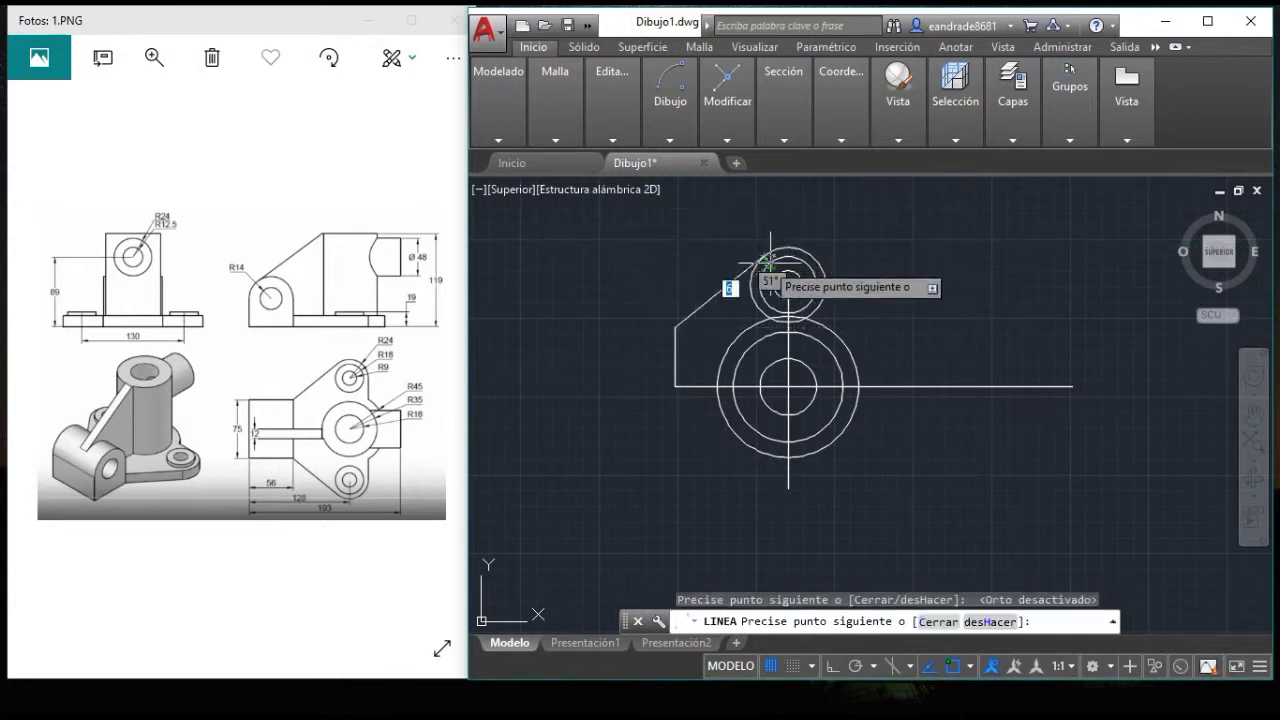
{"action": "key", "text": "Return"}
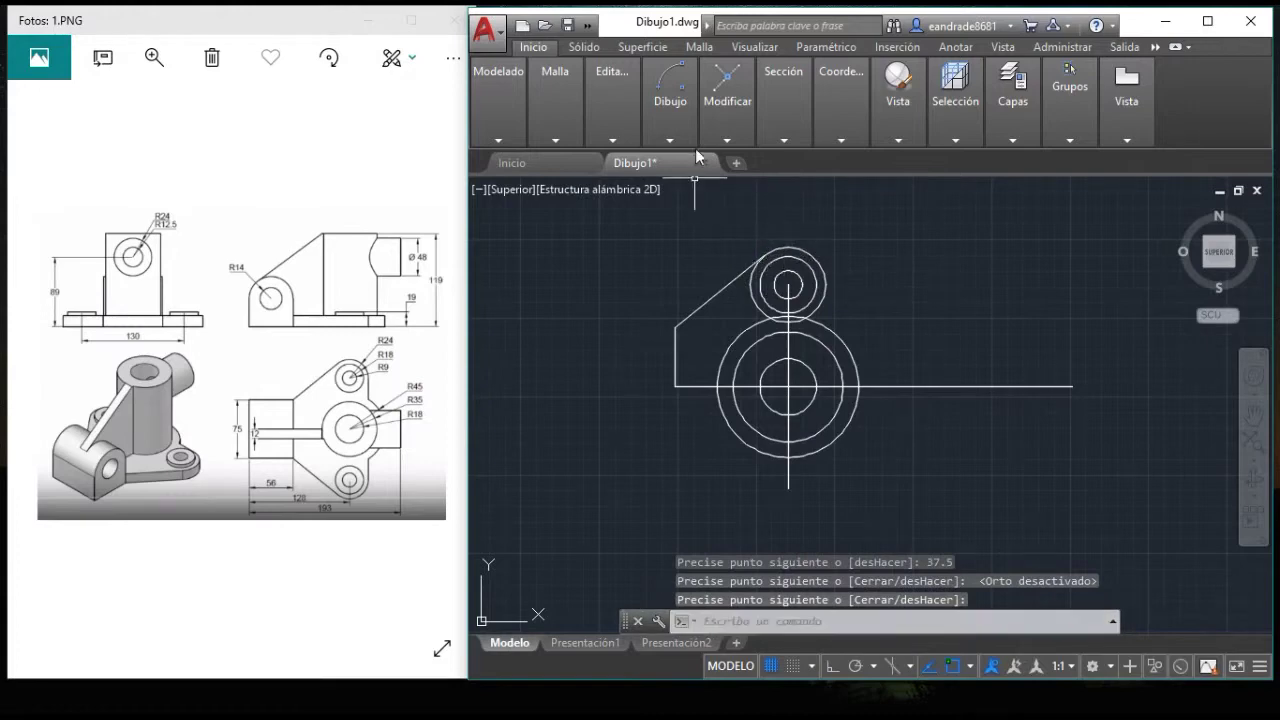
- Erase the old tangent line
{"action": "scroll", "coordinate": [760, 300], "scroll_direction": "up", "scroll_amount": 3}
{"action": "scroll", "coordinate": [766, 311], "scroll_direction": "up", "scroll_amount": 2}
{"action": "scroll", "coordinate": [750, 340], "scroll_direction": "up", "scroll_amount": 2}
{"action": "scroll", "coordinate": [740, 330], "scroll_direction": "up", "scroll_amount": 2}
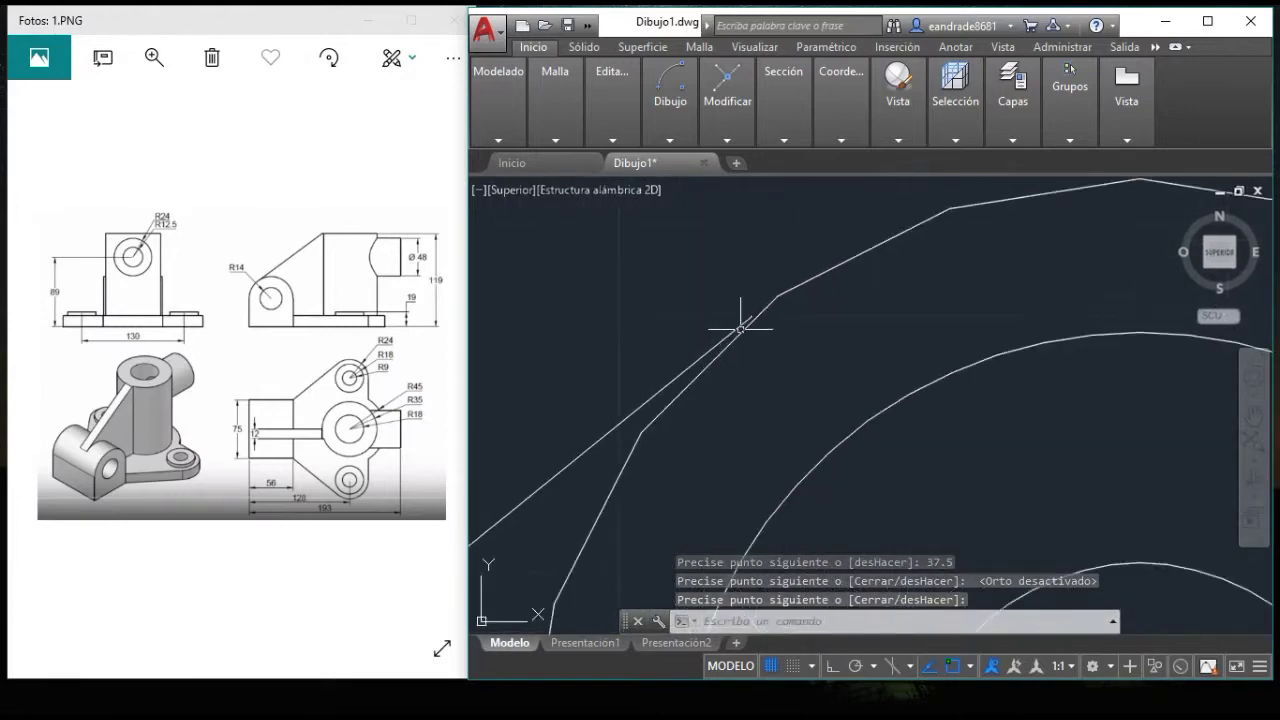
{"action": "left_click", "coordinate": [749, 314]}
{"action": "scroll", "coordinate": [800, 292], "scroll_direction": "down", "scroll_amount": 3}
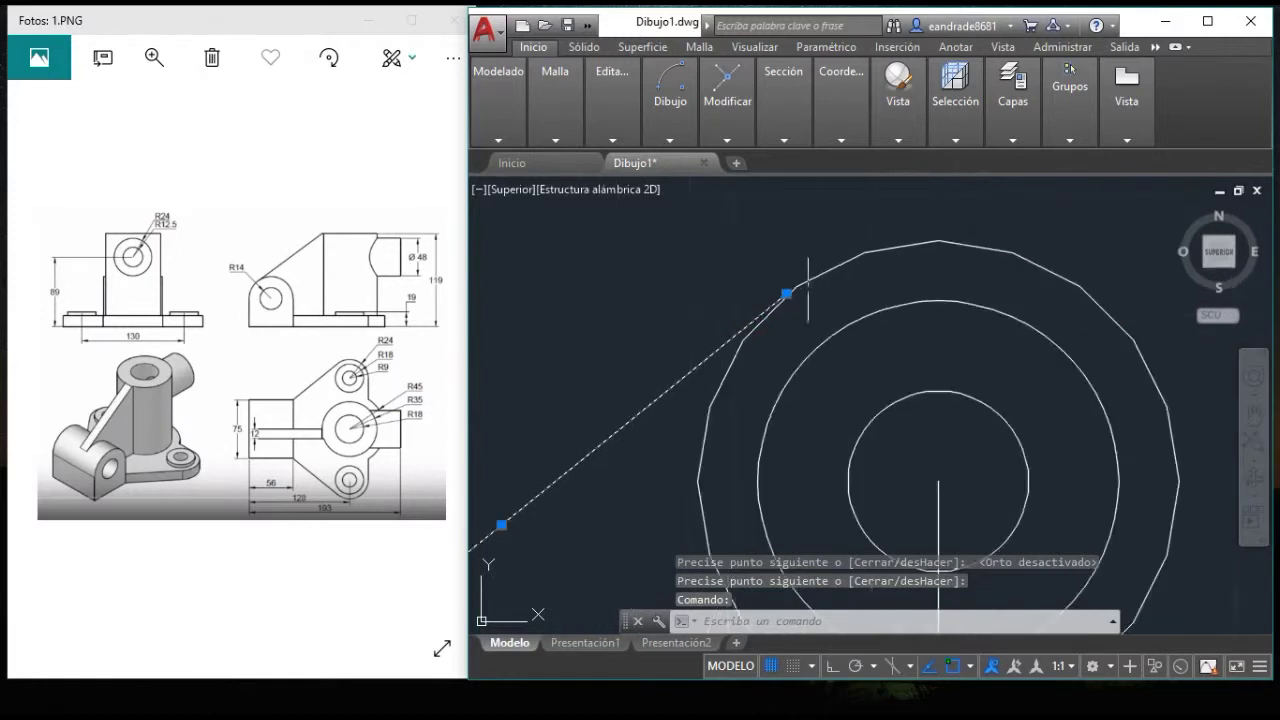
{"action": "scroll", "coordinate": [808, 290], "scroll_direction": "down", "scroll_amount": 2}
{"action": "key", "text": "Delete"}
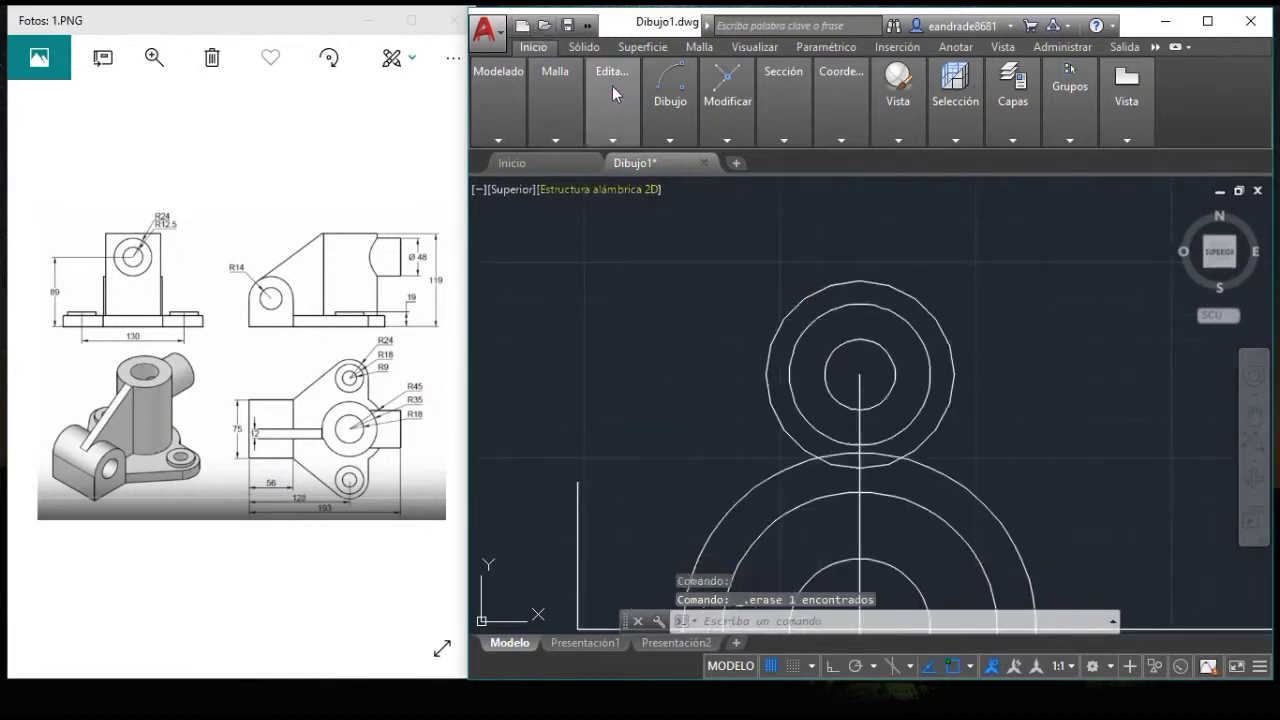
{"action": "mouse_move", "coordinate": [669, 139]}
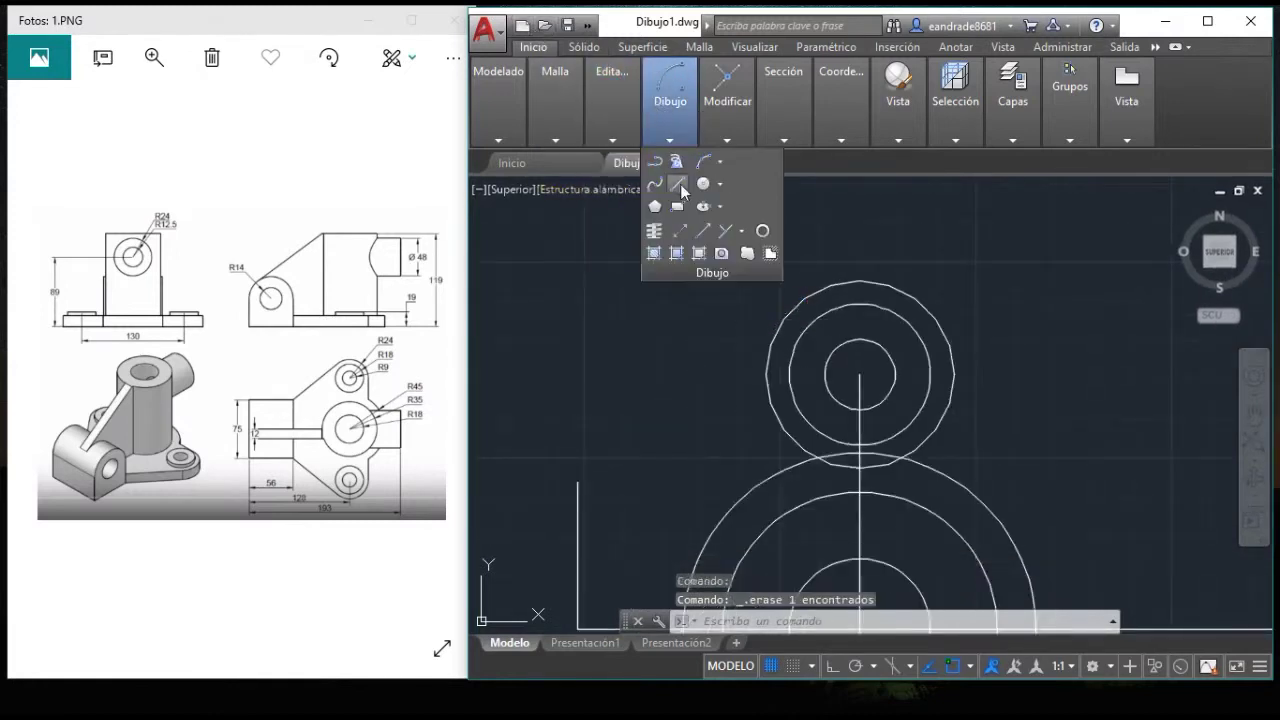
- Draw a line from the left edge's top end tangent to the upper circle
{"action": "left_click", "coordinate": [680, 184]}
{"action": "left_click", "coordinate": [577, 482]}
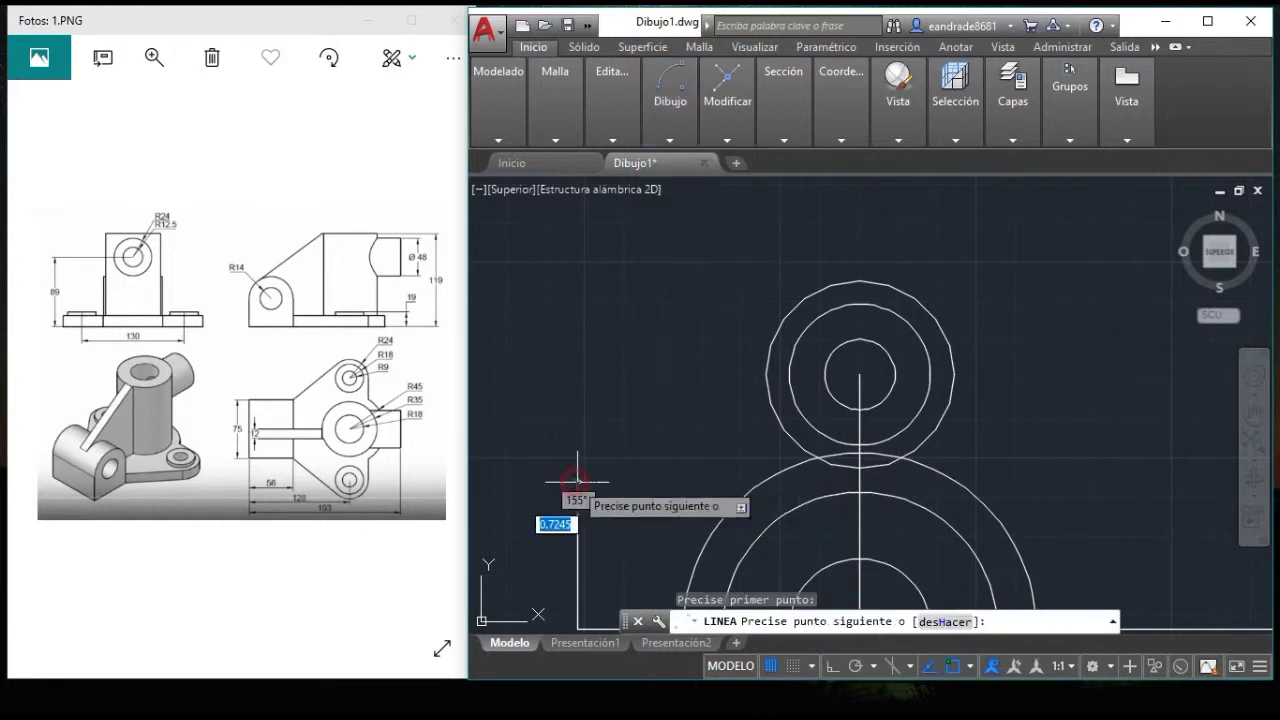
{"action": "left_click", "coordinate": [800, 298]}
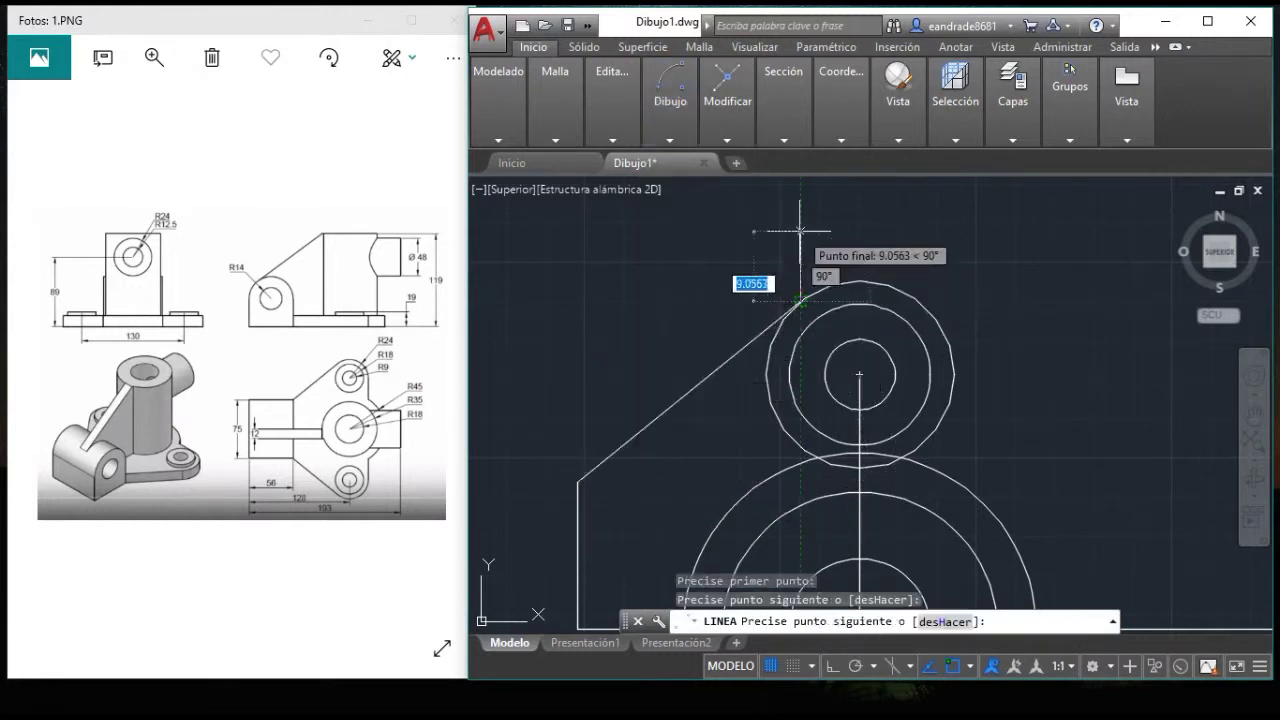
{"action": "key", "text": "Return"}
- Erase the polygon outline
{"action": "scroll", "coordinate": [903, 373], "scroll_direction": "down", "scroll_amount": 3}
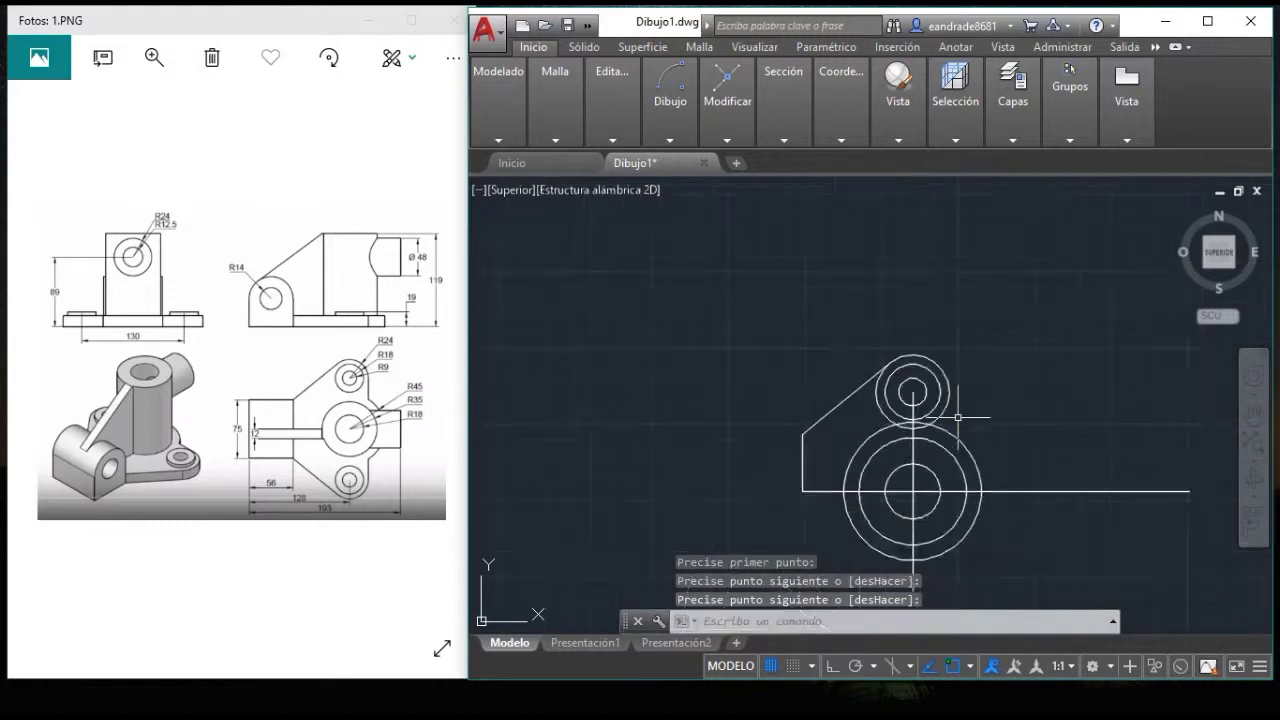
{"action": "scroll", "coordinate": [905, 390], "scroll_direction": "up", "scroll_amount": 2}
{"action": "middle_click_drag", "start_coordinate": [959, 413], "coordinate": [862, 407]}
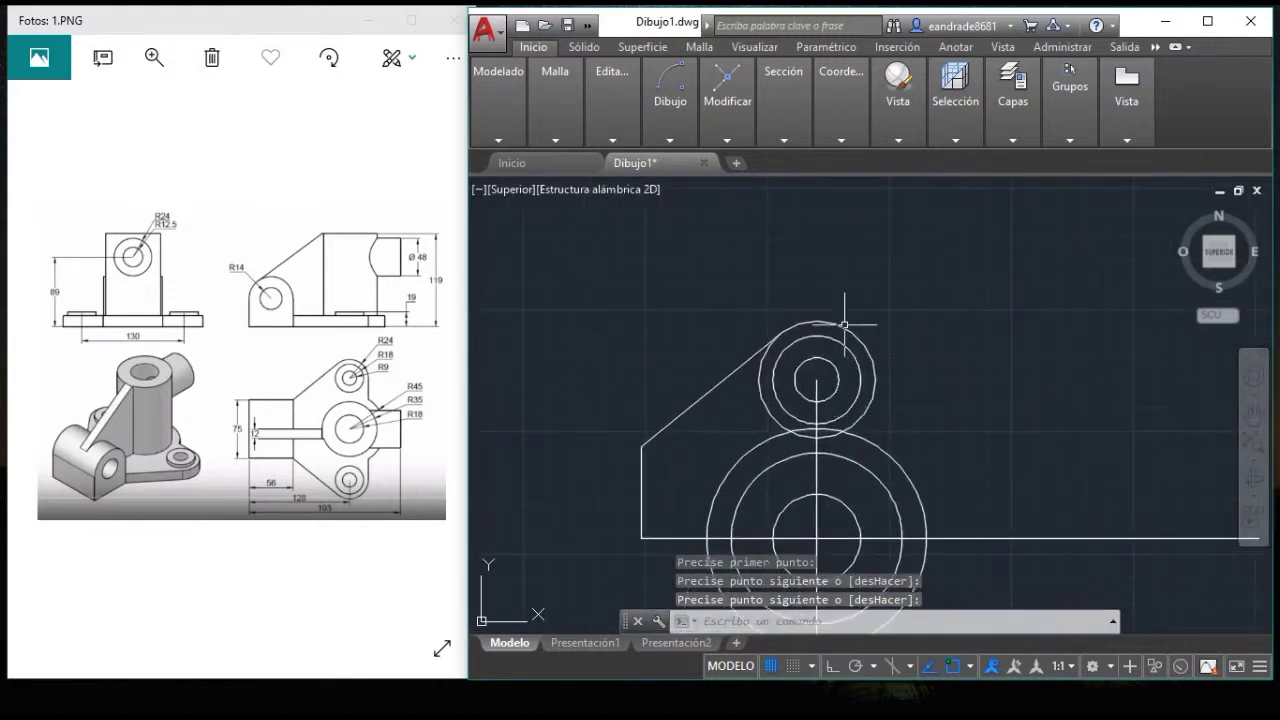
{"action": "scroll", "coordinate": [877, 458], "scroll_direction": "up", "scroll_amount": 4}
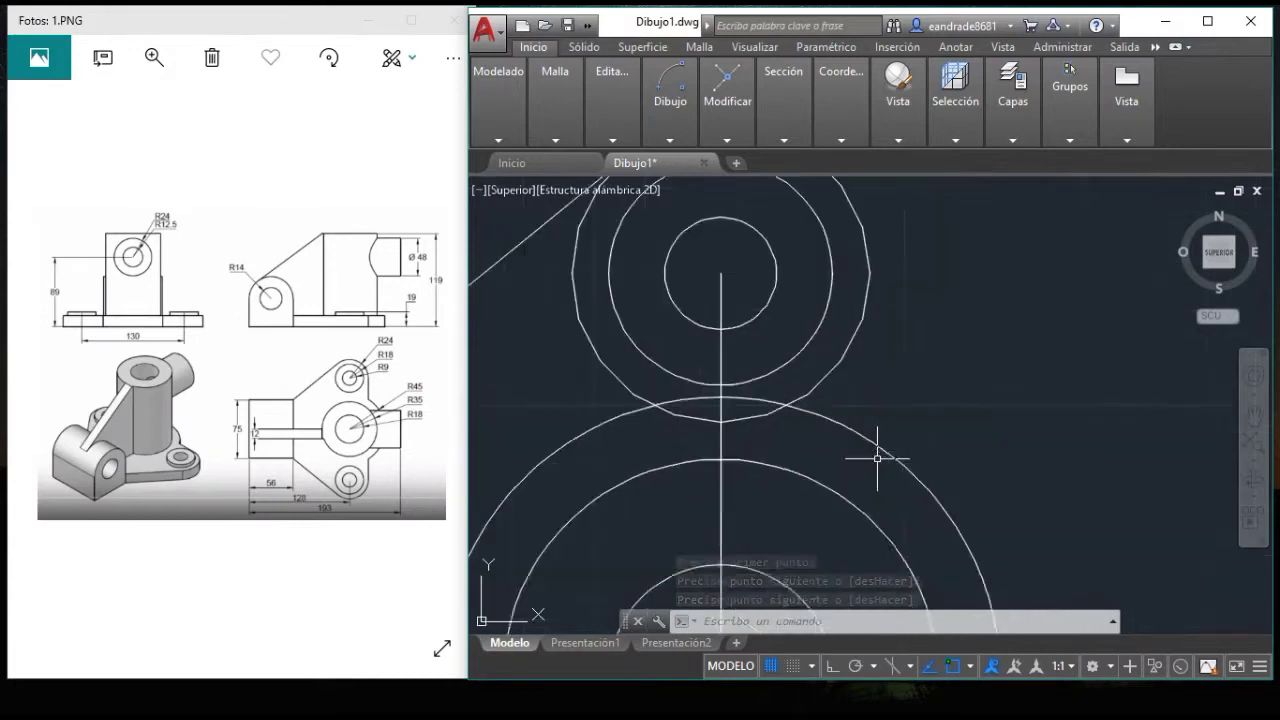
{"action": "scroll", "coordinate": [877, 458], "scroll_direction": "up", "scroll_amount": 2}
{"action": "scroll", "coordinate": [822, 302], "scroll_direction": "down", "scroll_amount": 2}
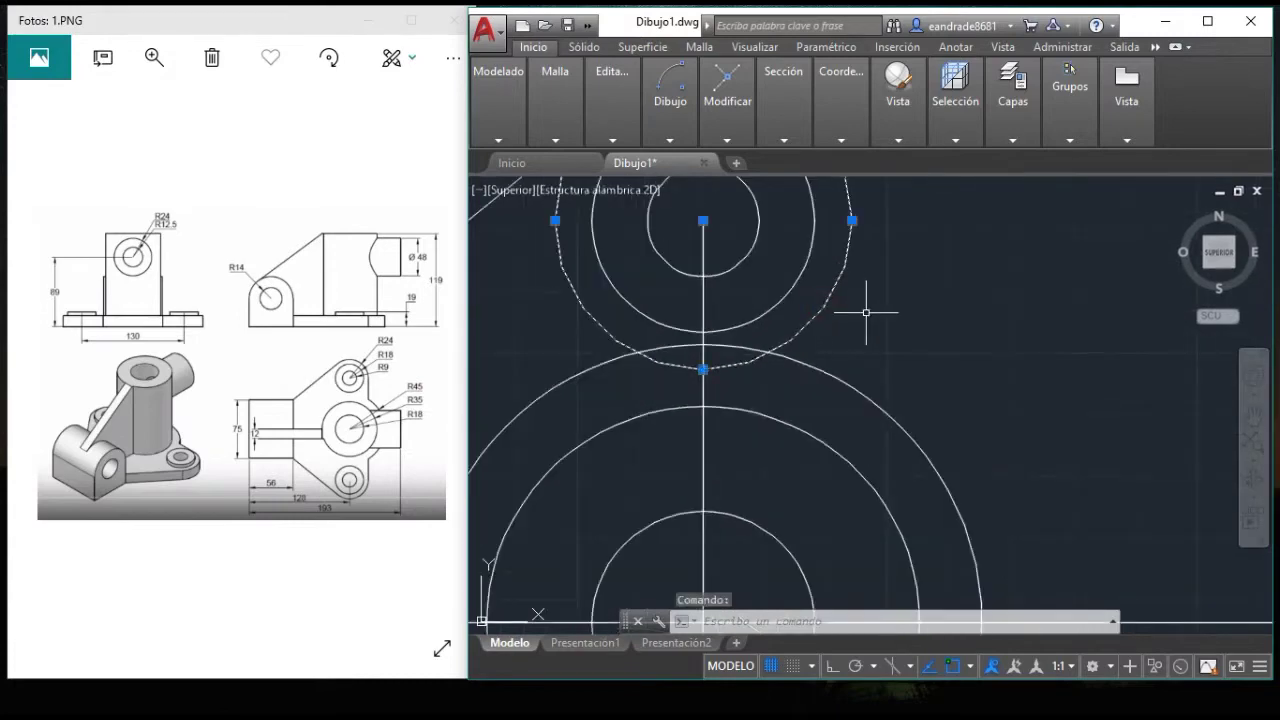
{"action": "scroll", "coordinate": [866, 312], "scroll_direction": "down", "scroll_amount": 4}
{"action": "key", "text": "Delete"}
- Draw a radius-24 circle on the upper circles' centre
{"action": "left_click", "coordinate": [671, 120]}
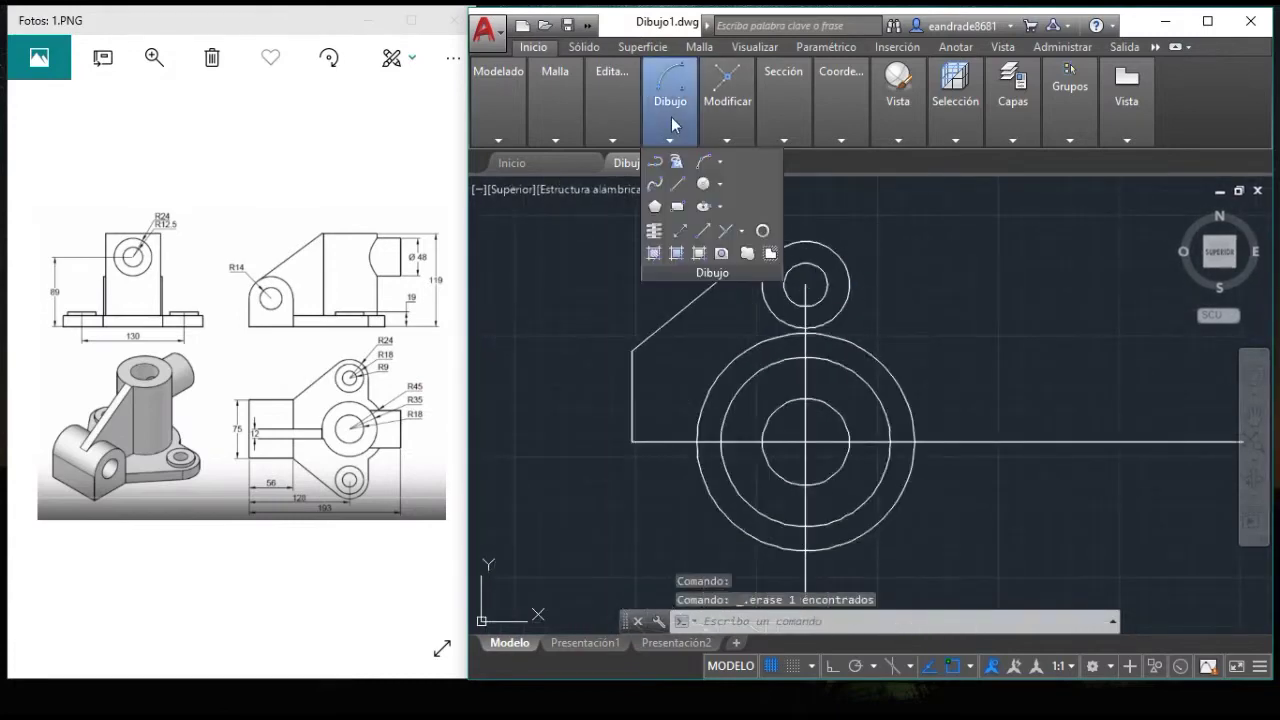
{"action": "left_click", "coordinate": [704, 184]}
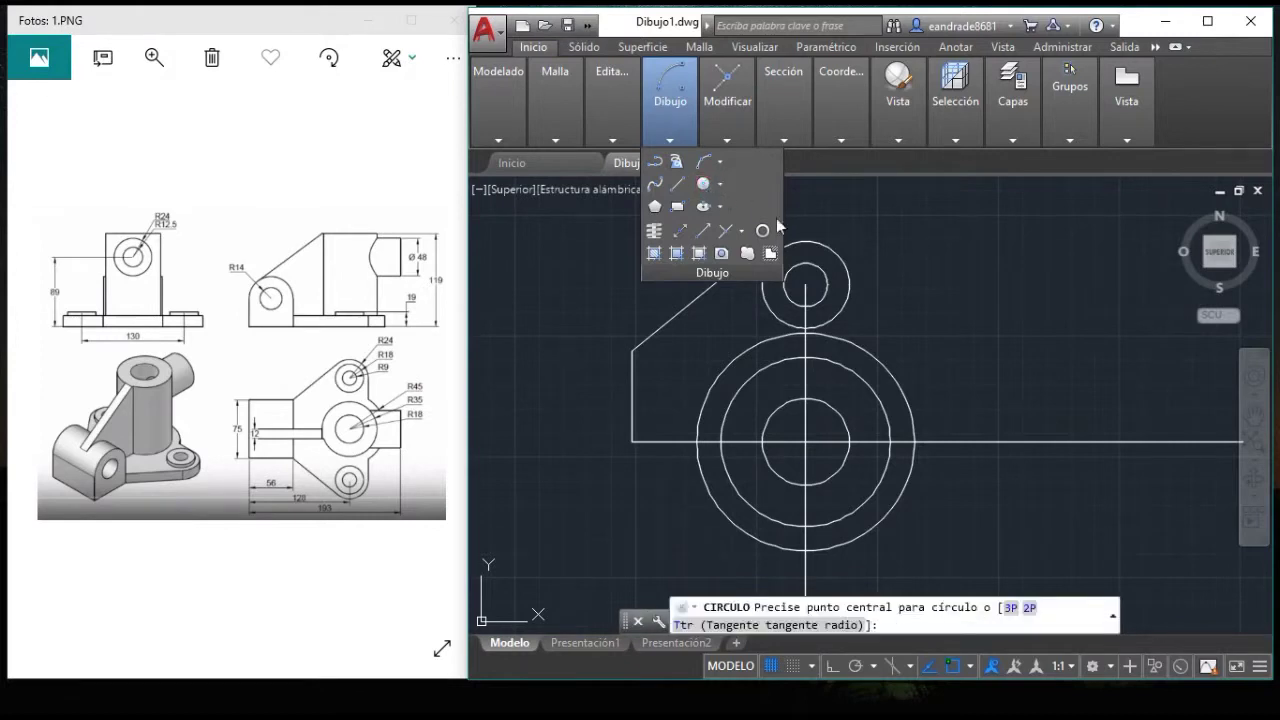
{"action": "left_click", "coordinate": [806, 285]}
{"action": "type", "text": "24"}
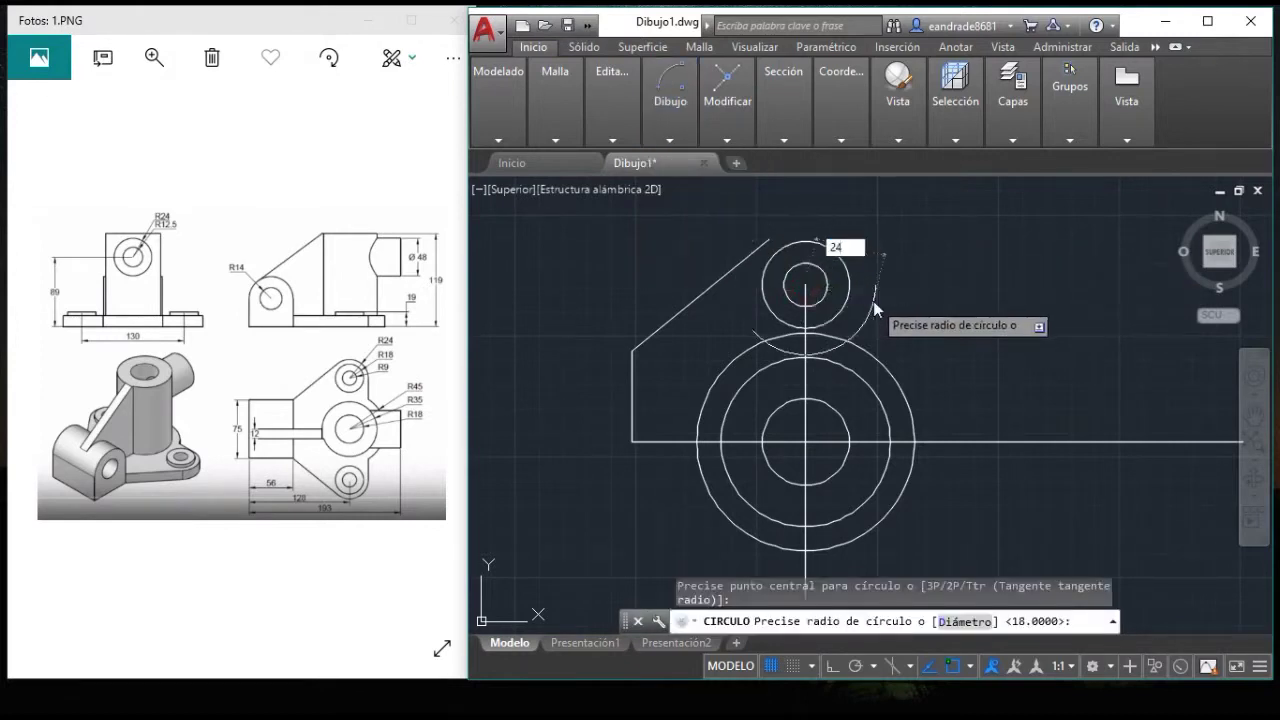
{"action": "key", "text": "Return"}
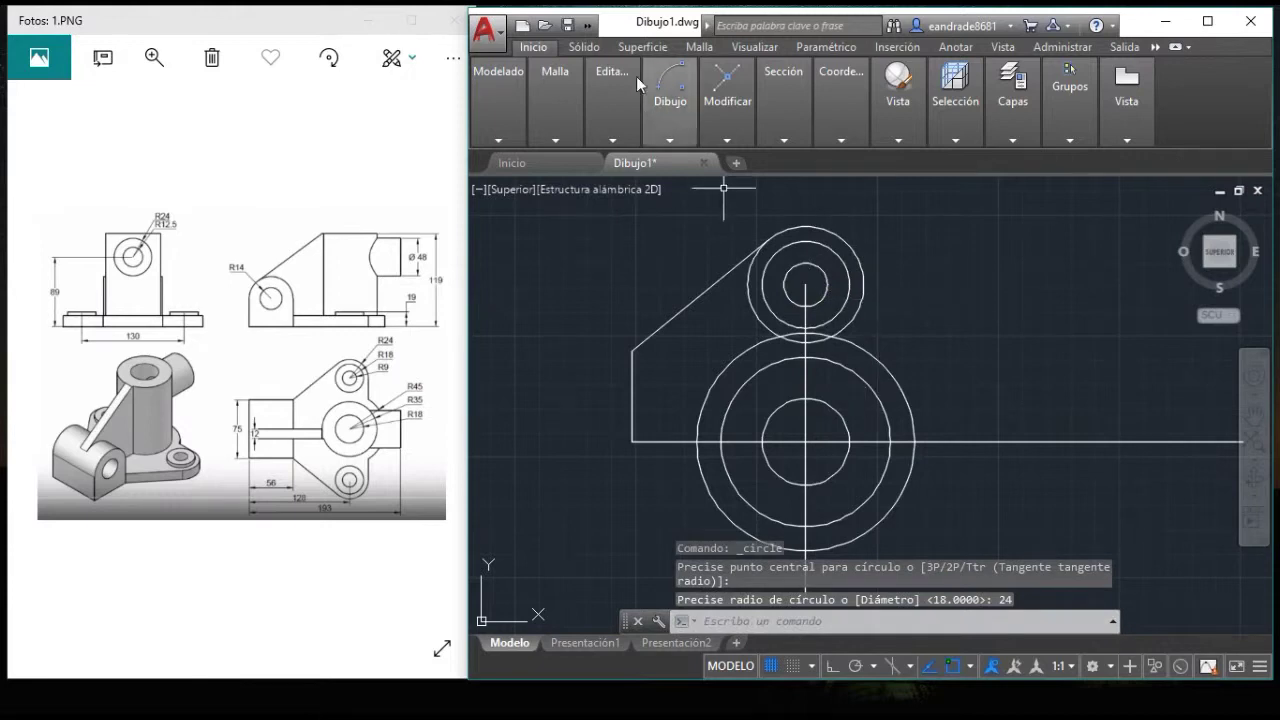
{"action": "mouse_move", "coordinate": [670, 100]}
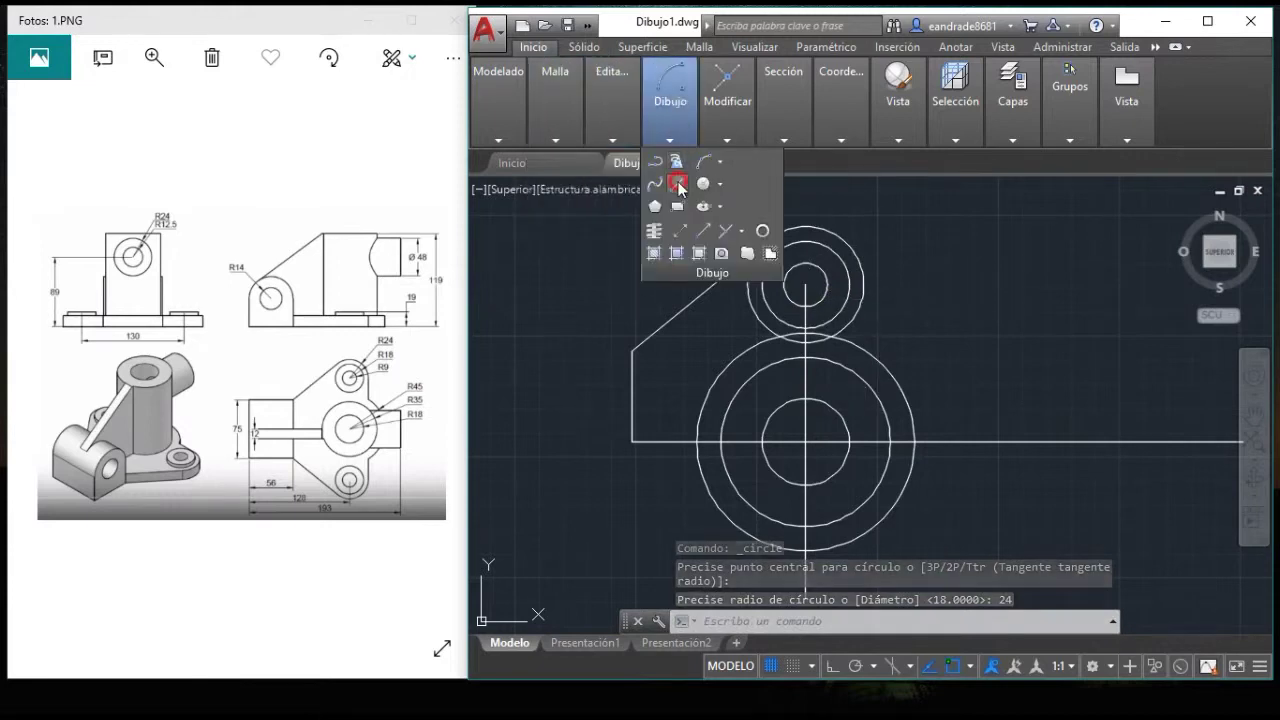
- Draw a vertical line 65 units down from the new circle's right quadrant to the base line
{"action": "left_click", "coordinate": [678, 184]}
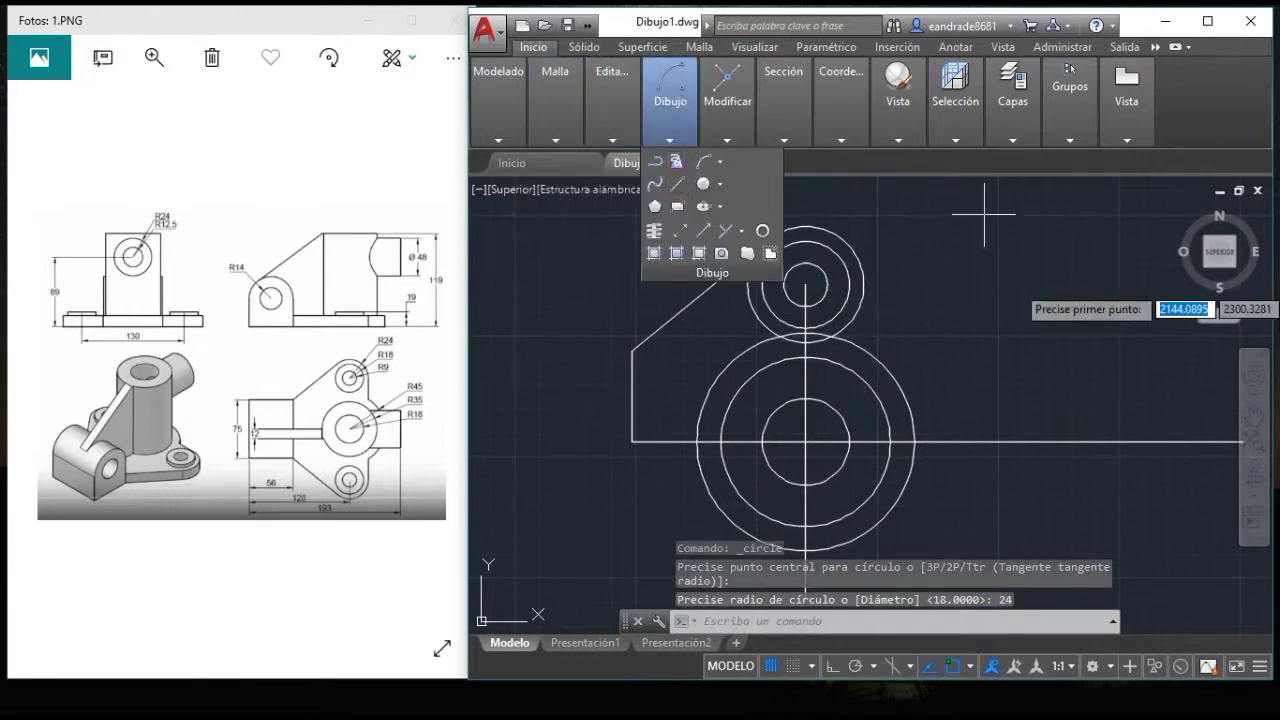
{"action": "left_click", "coordinate": [863, 285]}
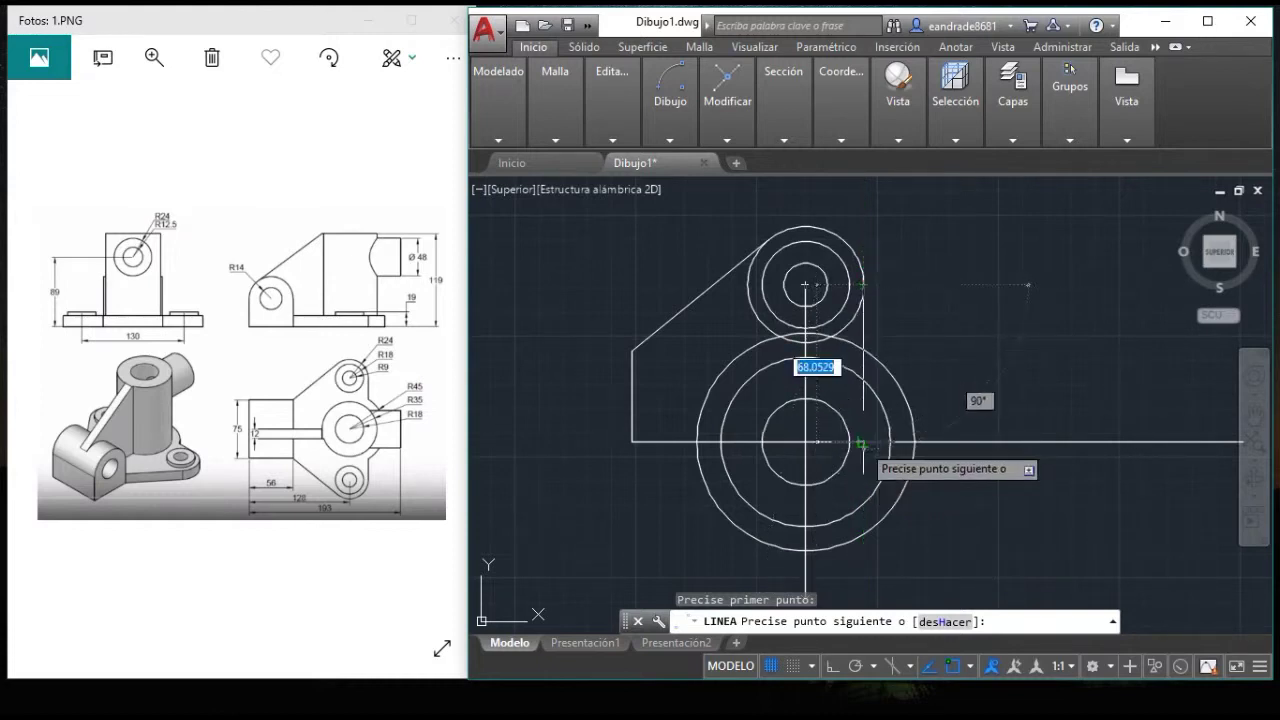
{"action": "key", "text": "Return"}
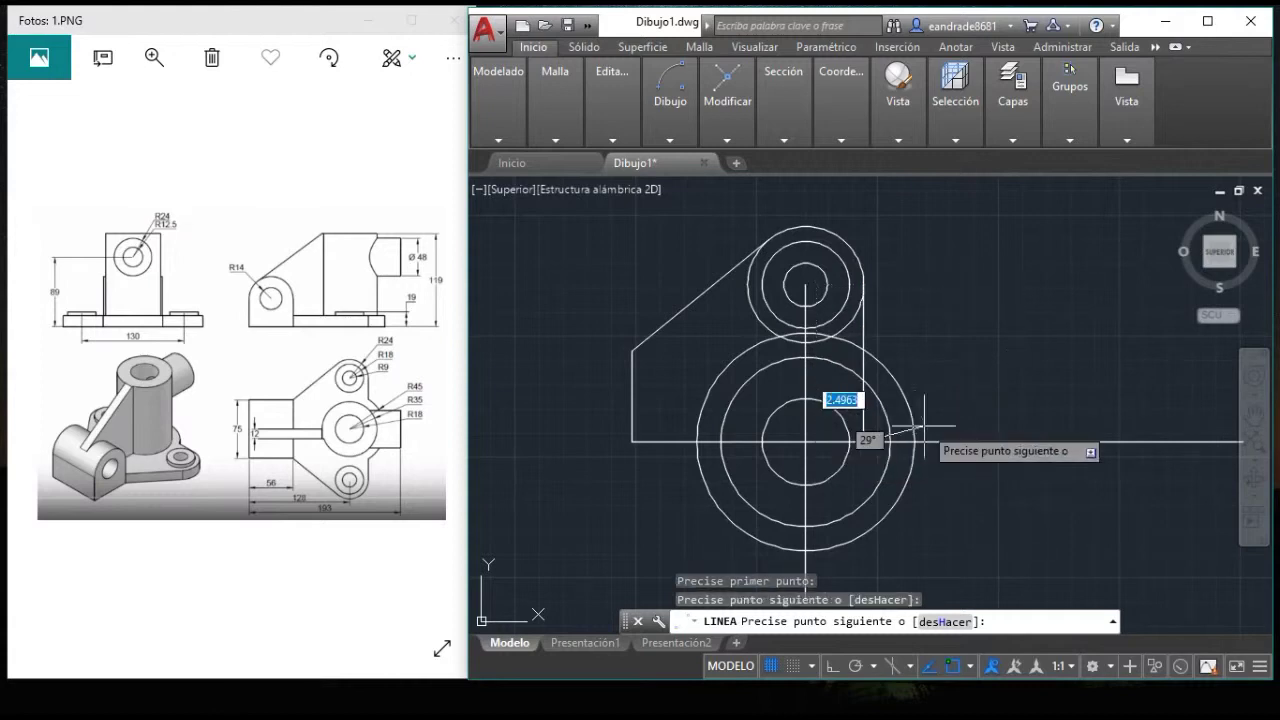
{"action": "key", "text": "Return"}
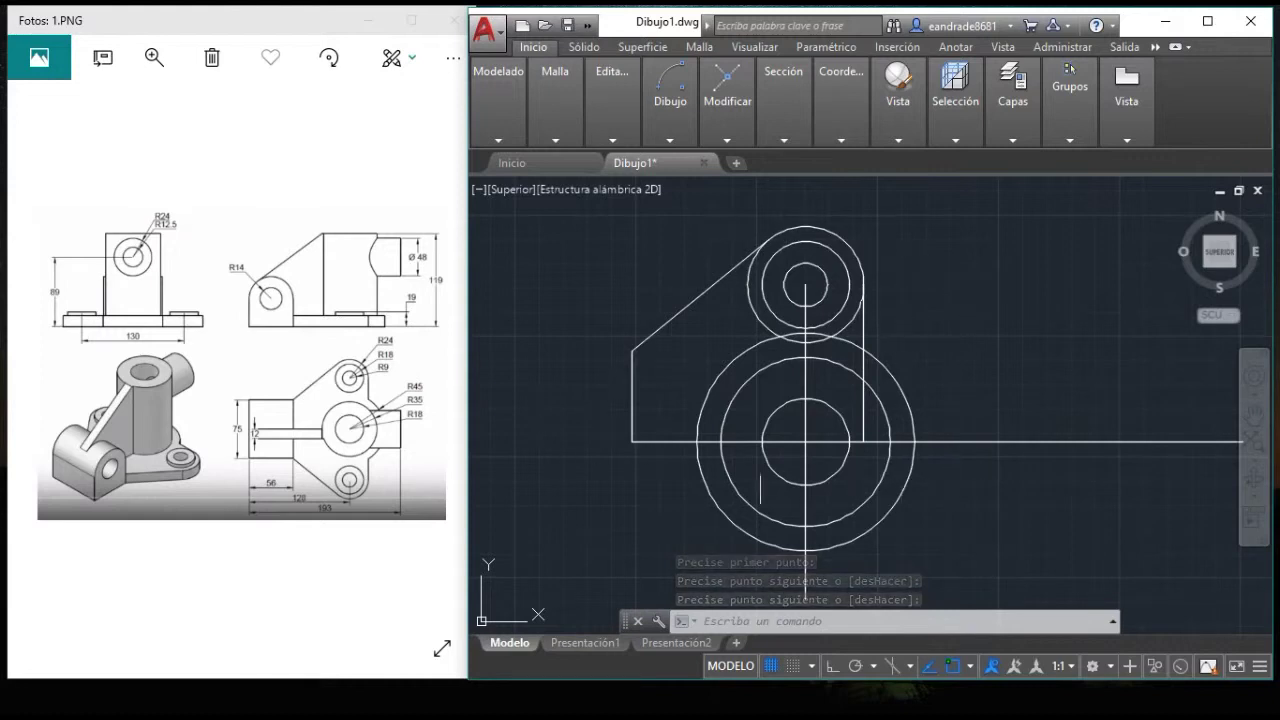
{"action": "mouse_move", "coordinate": [670, 127]}
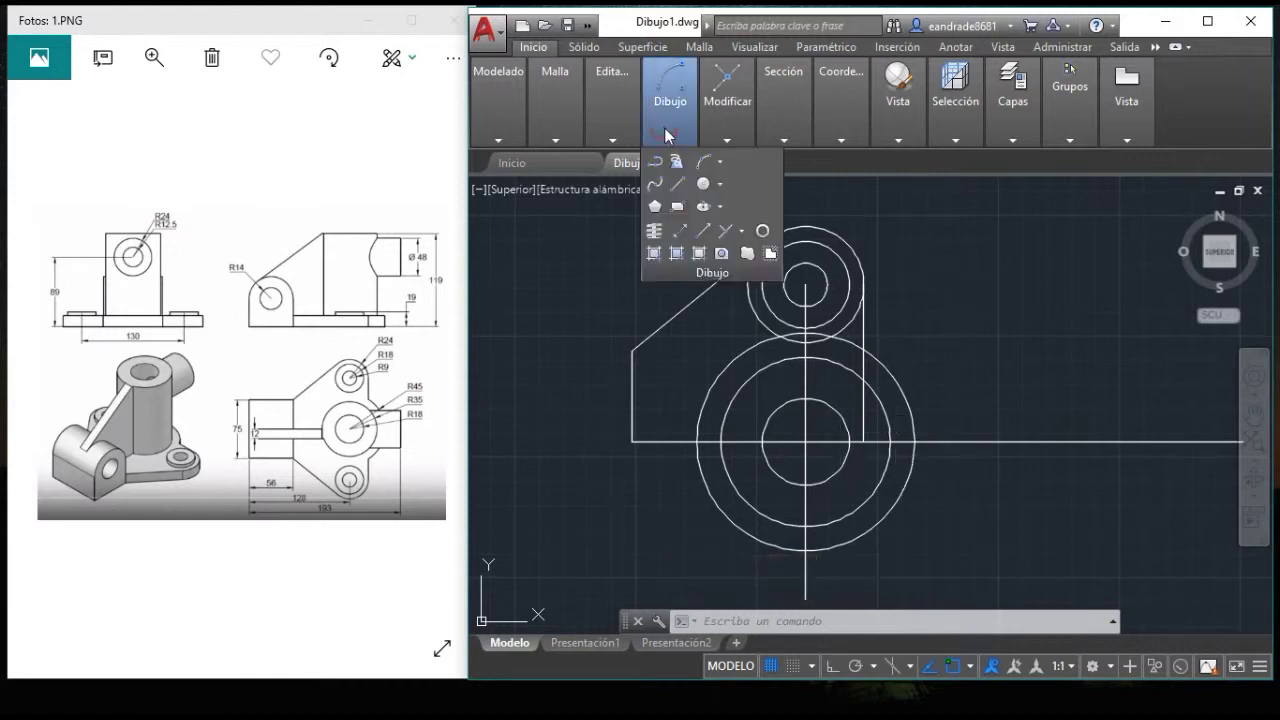
{"action": "mouse_move", "coordinate": [727, 120]}
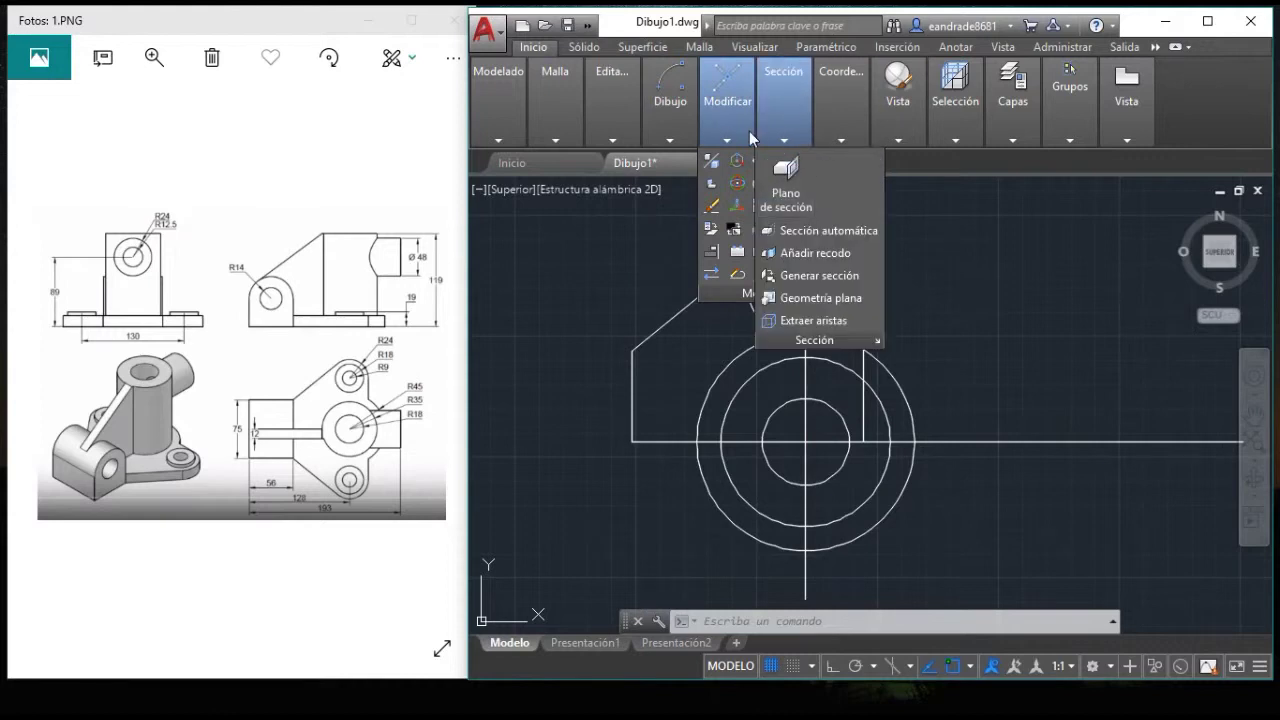
- Trim the overlapping arcs around the upper circle, using all geometry as cutting edges
{"action": "left_click", "coordinate": [808, 163]}
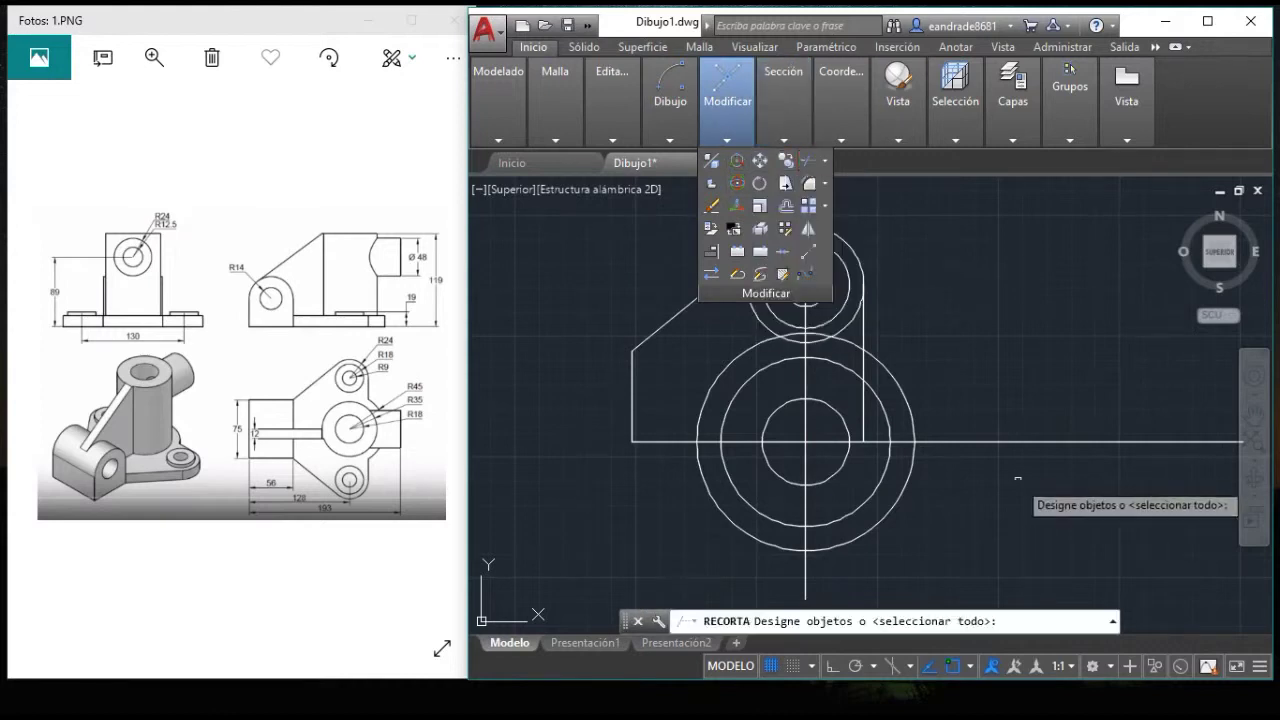
{"action": "left_click", "coordinate": [1020, 510]}
{"action": "left_click", "coordinate": [520, 211]}
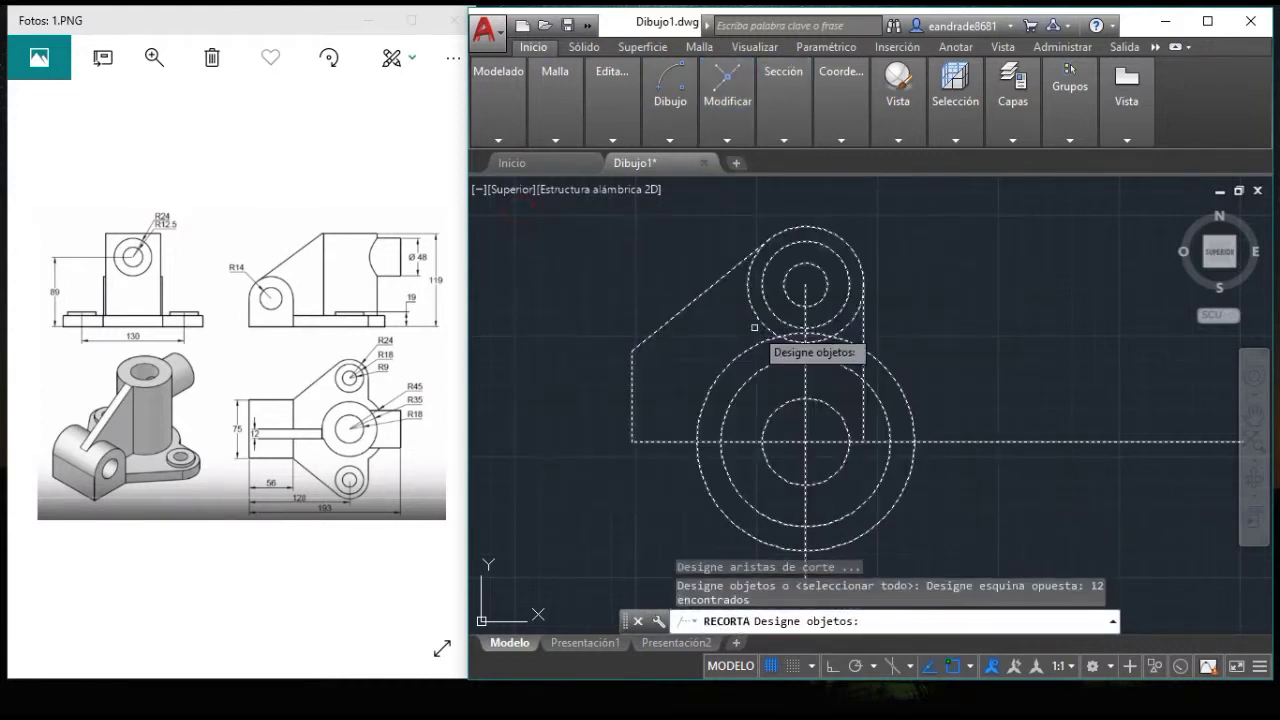
{"action": "key", "text": "Return"}
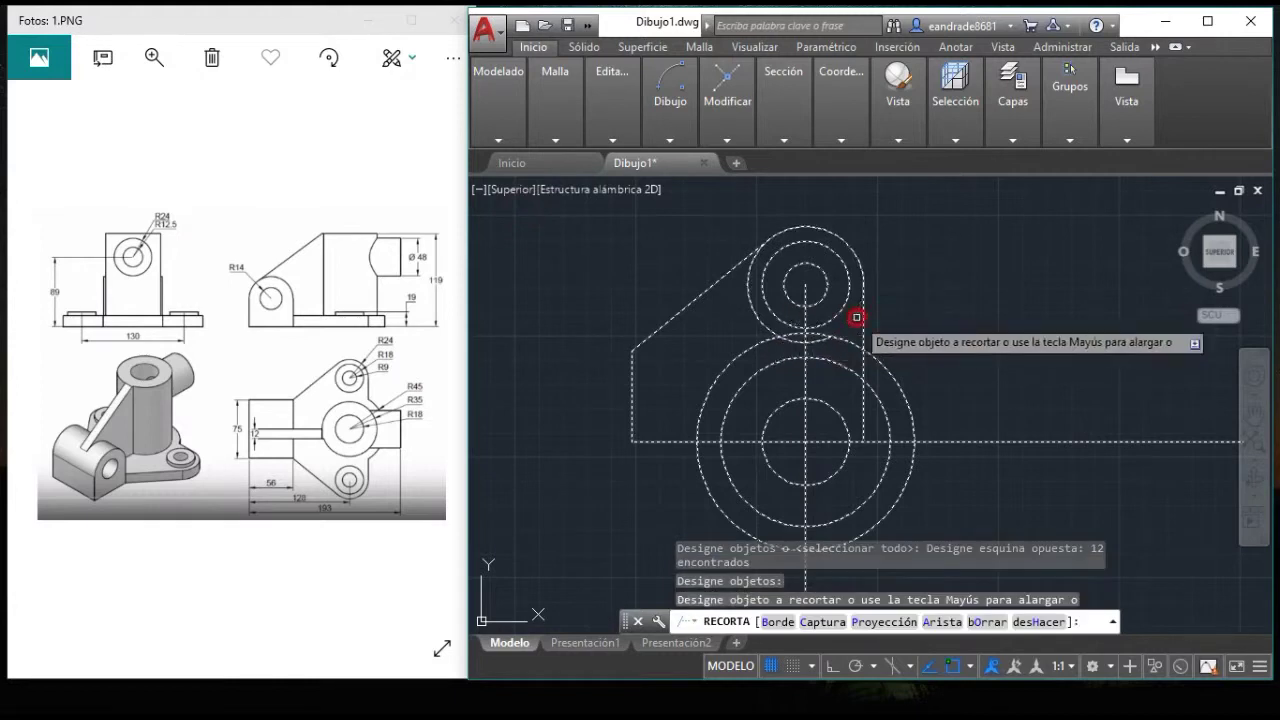
{"action": "left_click", "coordinate": [856, 317]}
{"action": "left_click", "coordinate": [836, 338]}
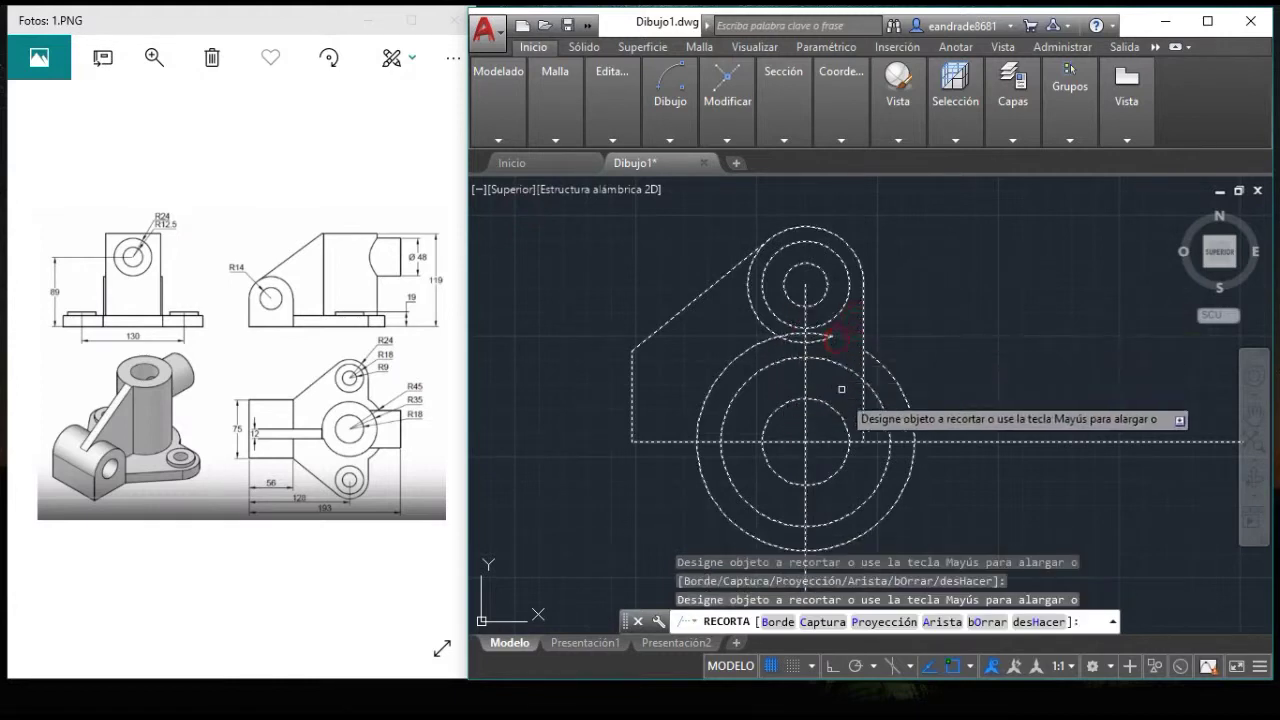
{"action": "left_click", "coordinate": [869, 358]}
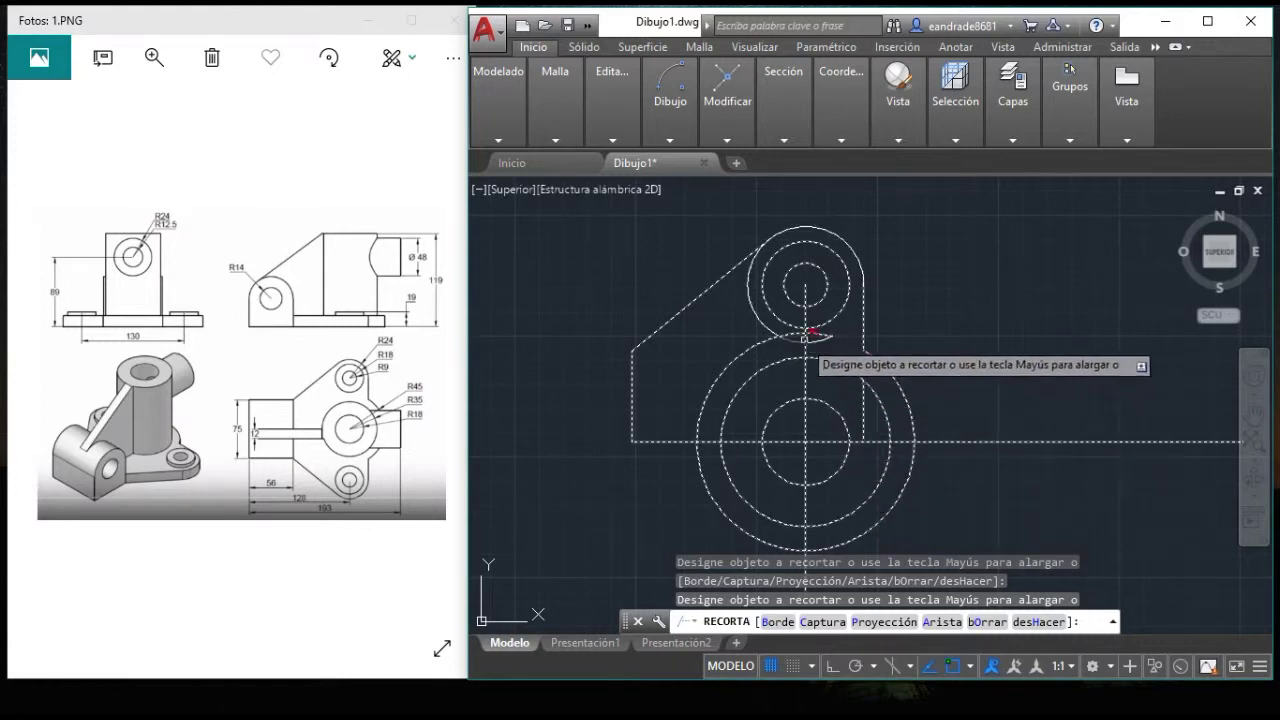
{"action": "left_click", "coordinate": [750, 280]}
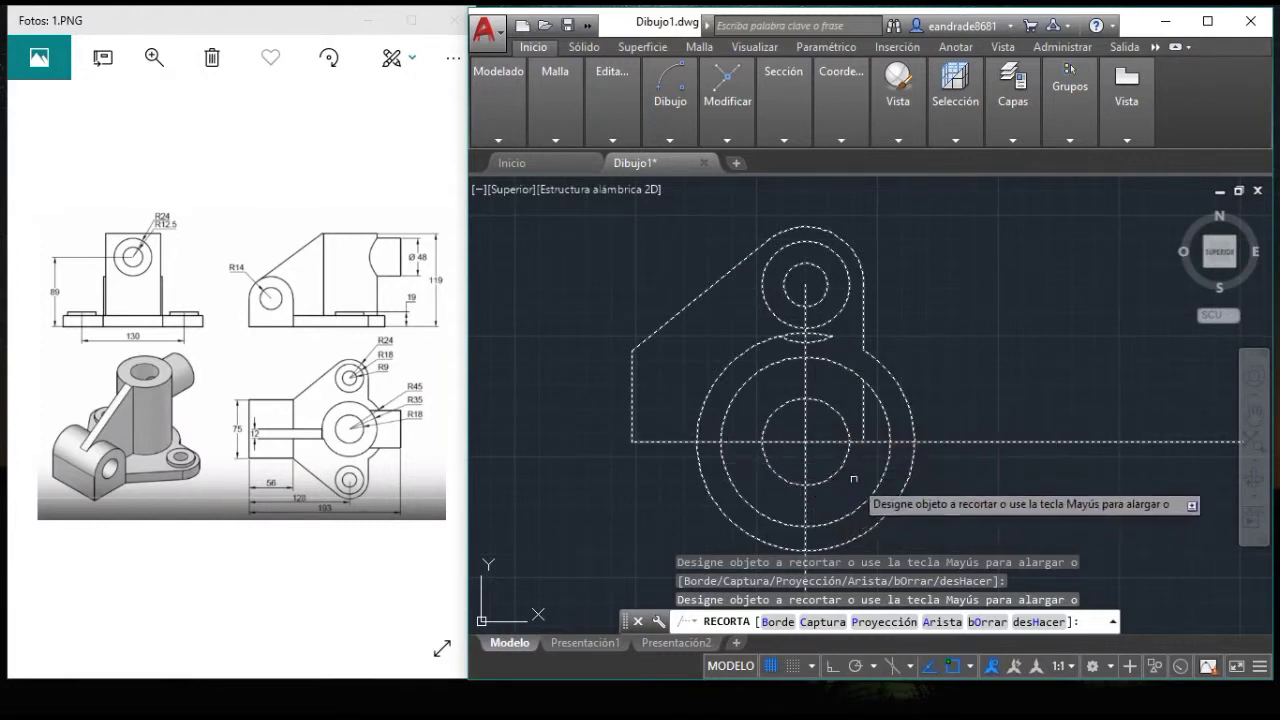
- Trim away the large circle halves below the base line
{"action": "left_click", "coordinate": [925, 527]}
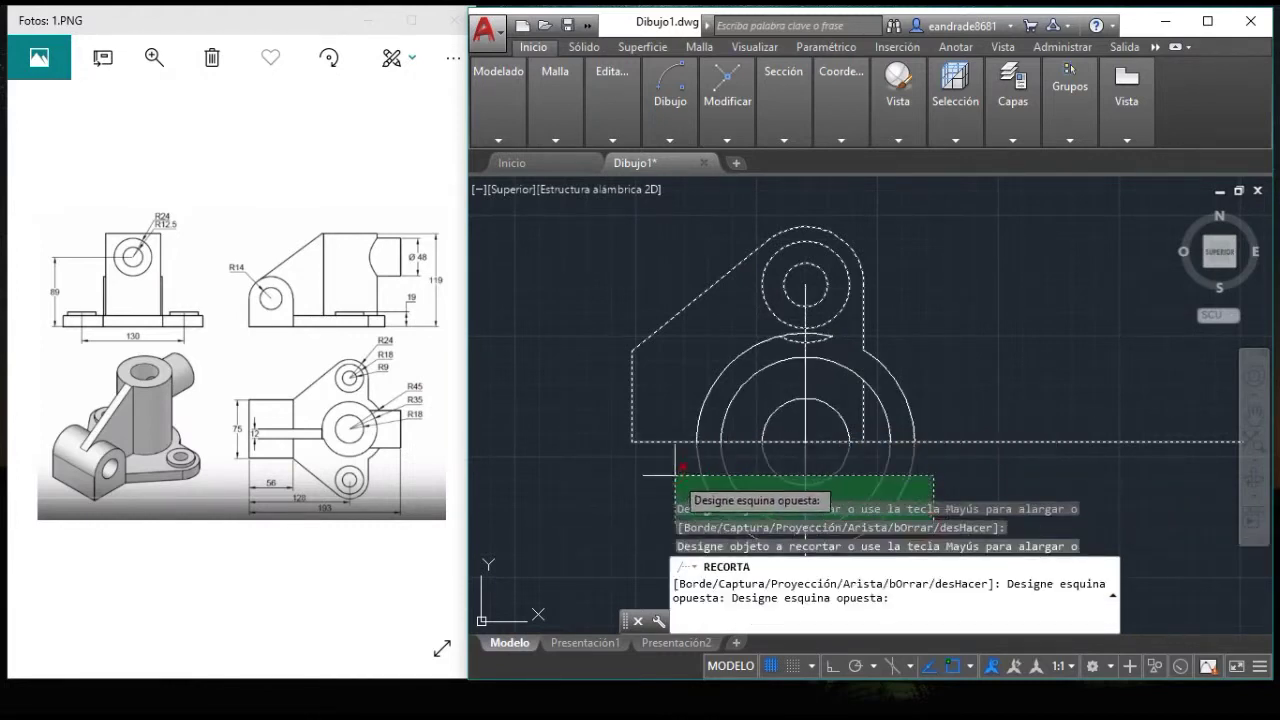
{"action": "left_click", "coordinate": [646, 448]}
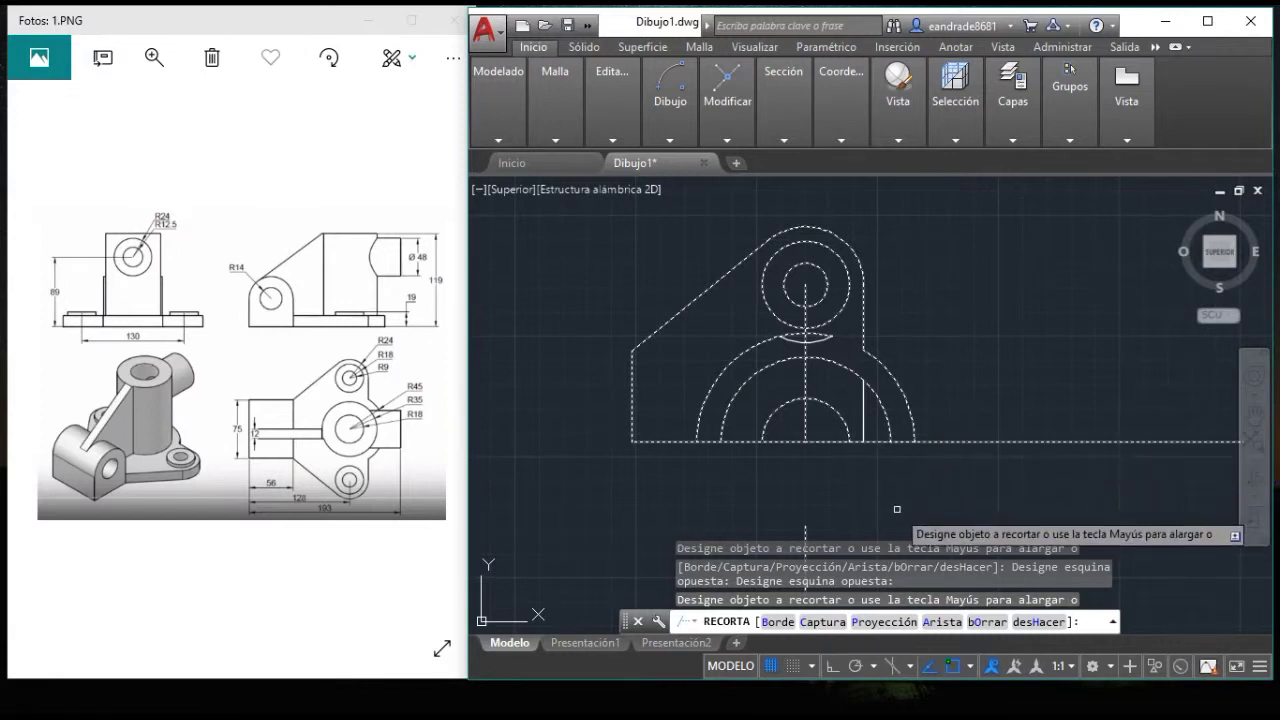
{"action": "key", "text": "Return"}
{"action": "left_click", "coordinate": [933, 441]}
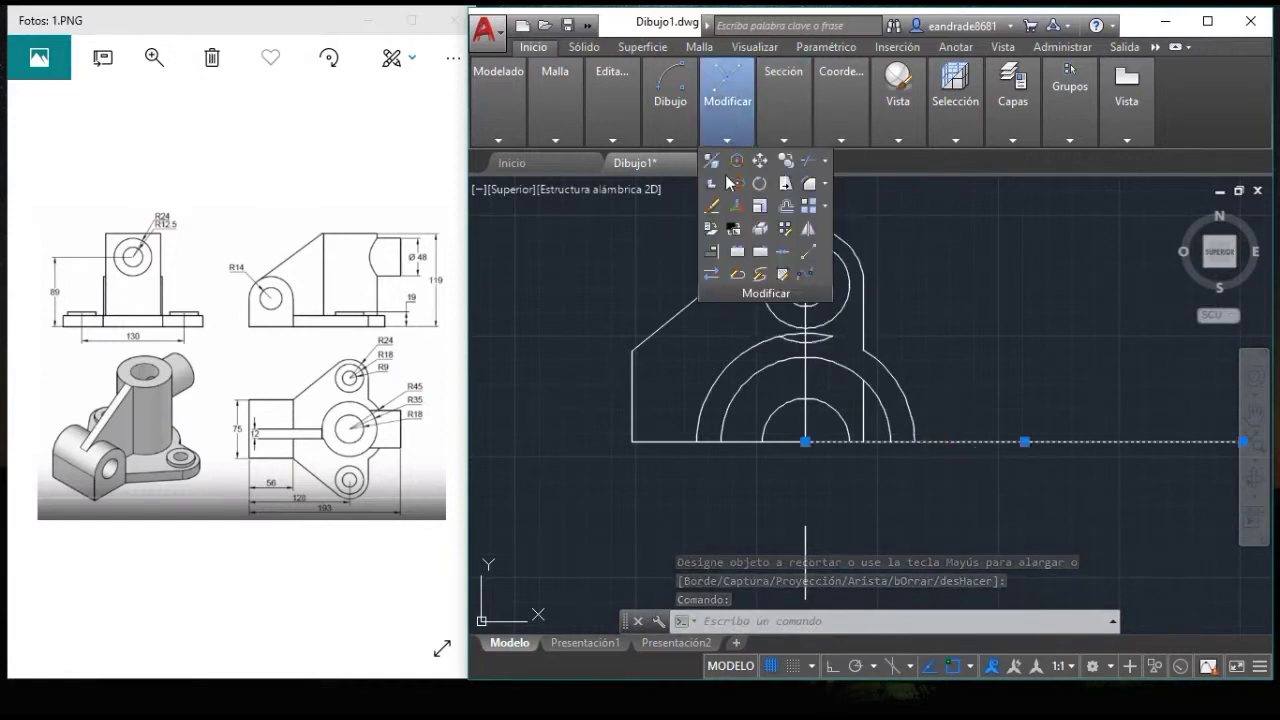
- Erase the leftover construction arcs and lines around the base outline
{"action": "left_click", "coordinate": [712, 205]}
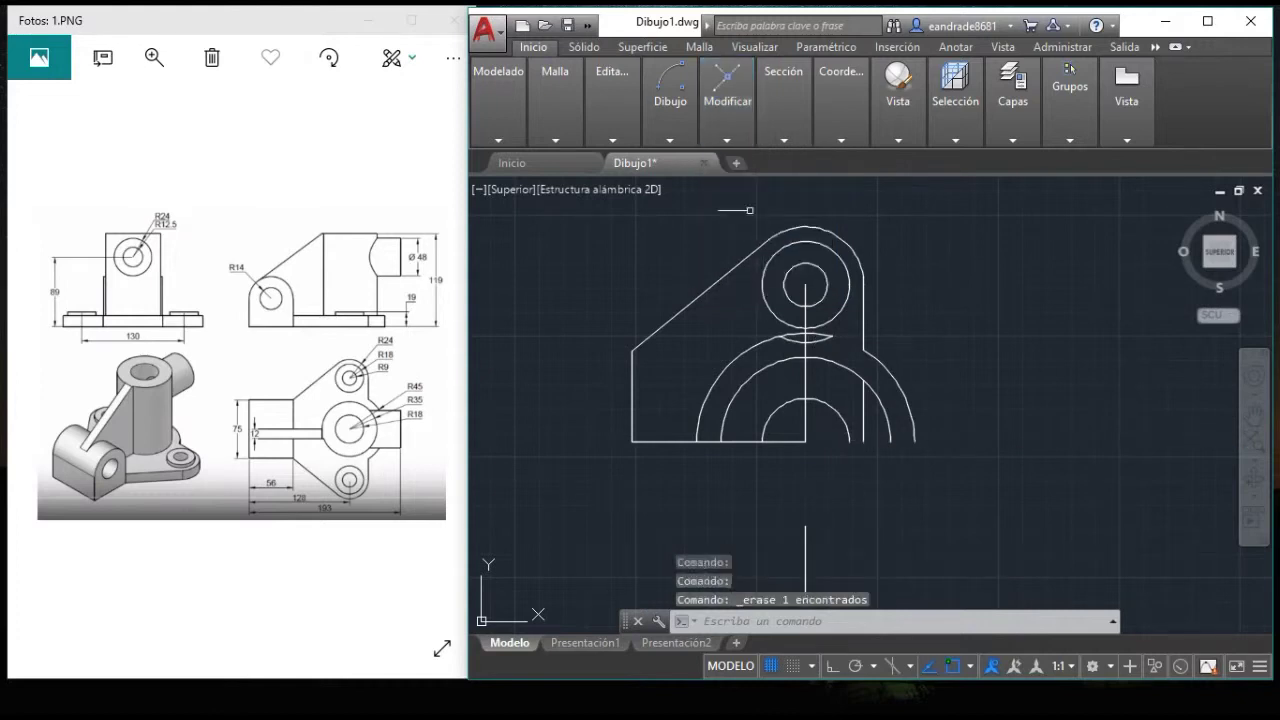
{"action": "left_click", "coordinate": [720, 122]}
{"action": "left_click", "coordinate": [712, 206]}
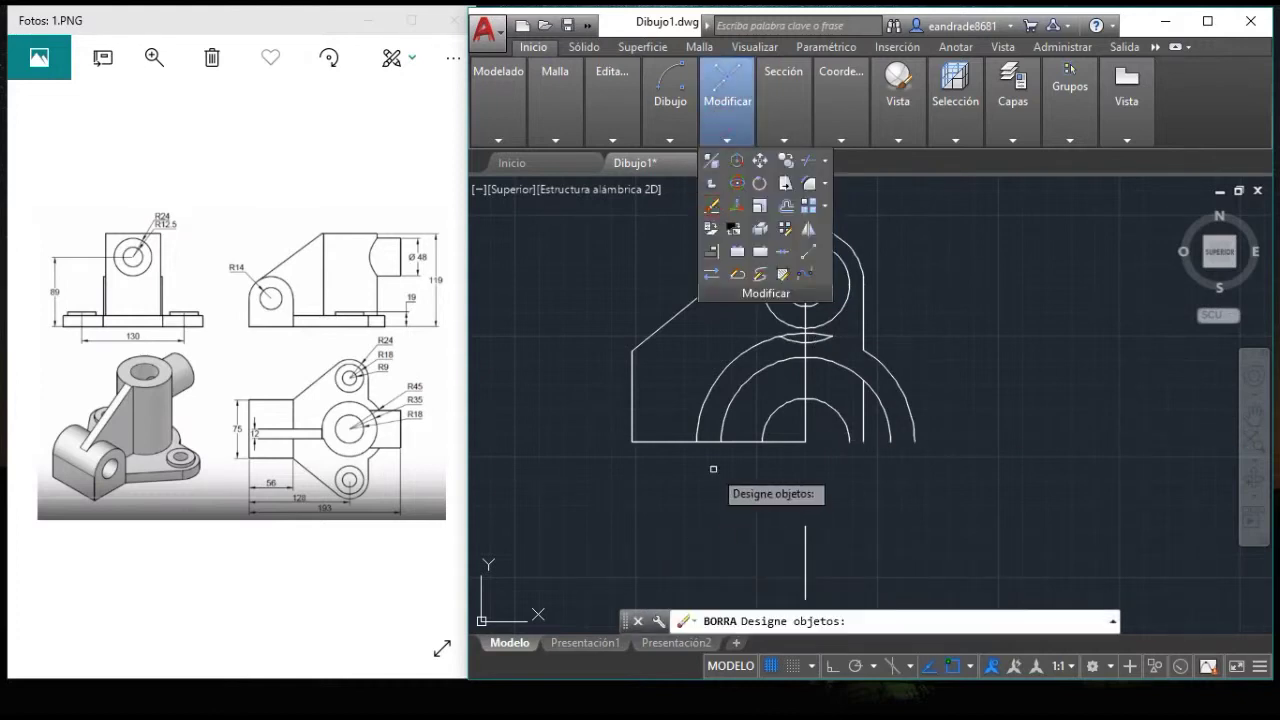
{"action": "left_click", "coordinate": [730, 438]}
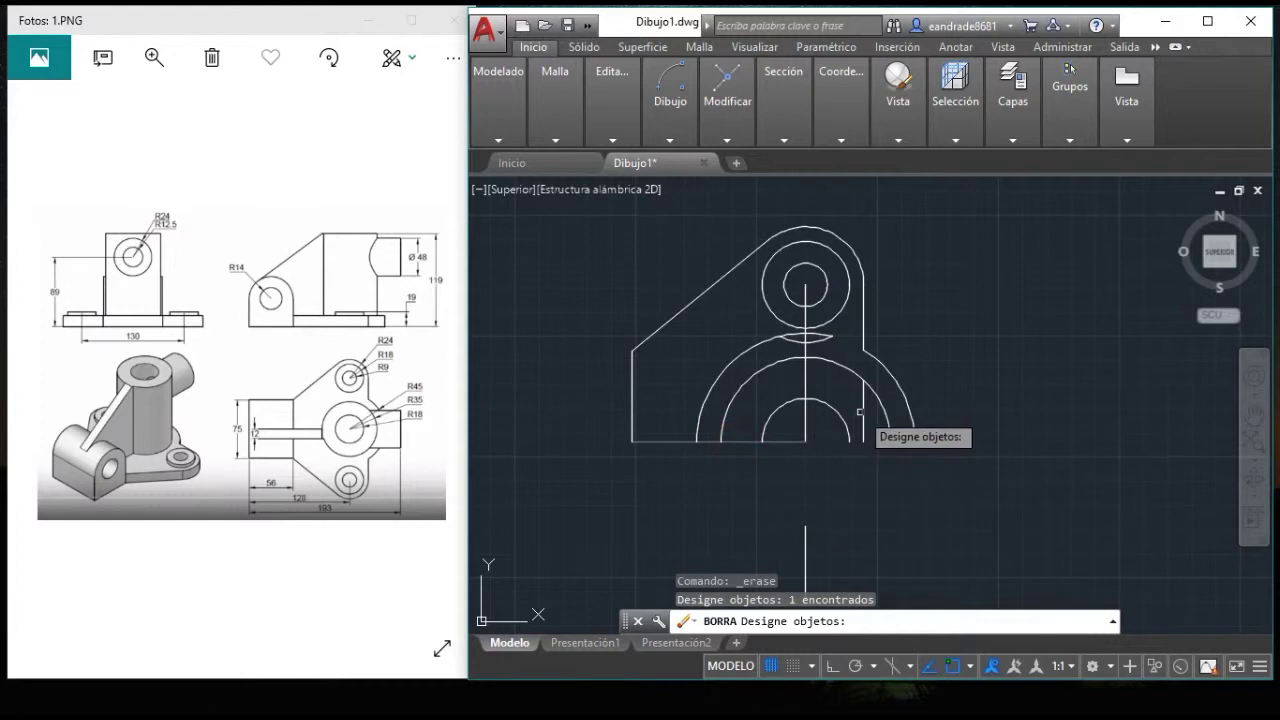
{"action": "left_click", "coordinate": [863, 411]}
{"action": "left_click", "coordinate": [806, 386]}
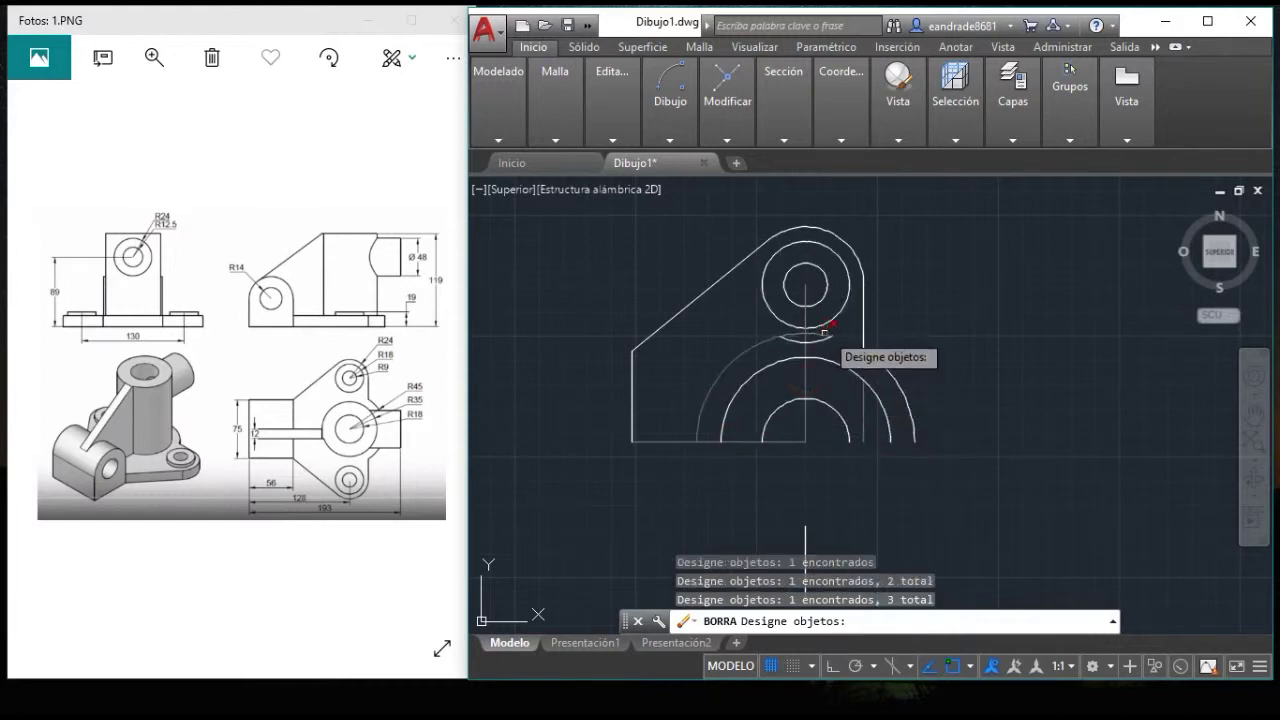
{"action": "left_click", "coordinate": [880, 362]}
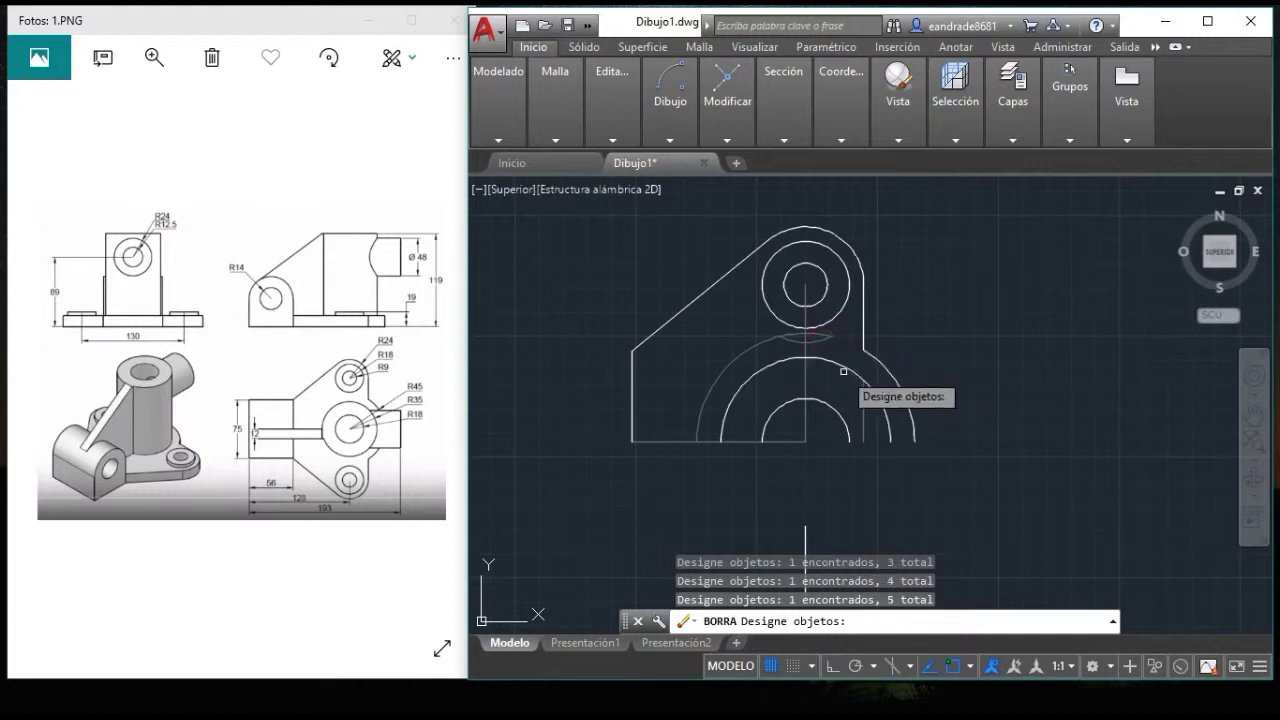
{"action": "key", "text": "Return"}
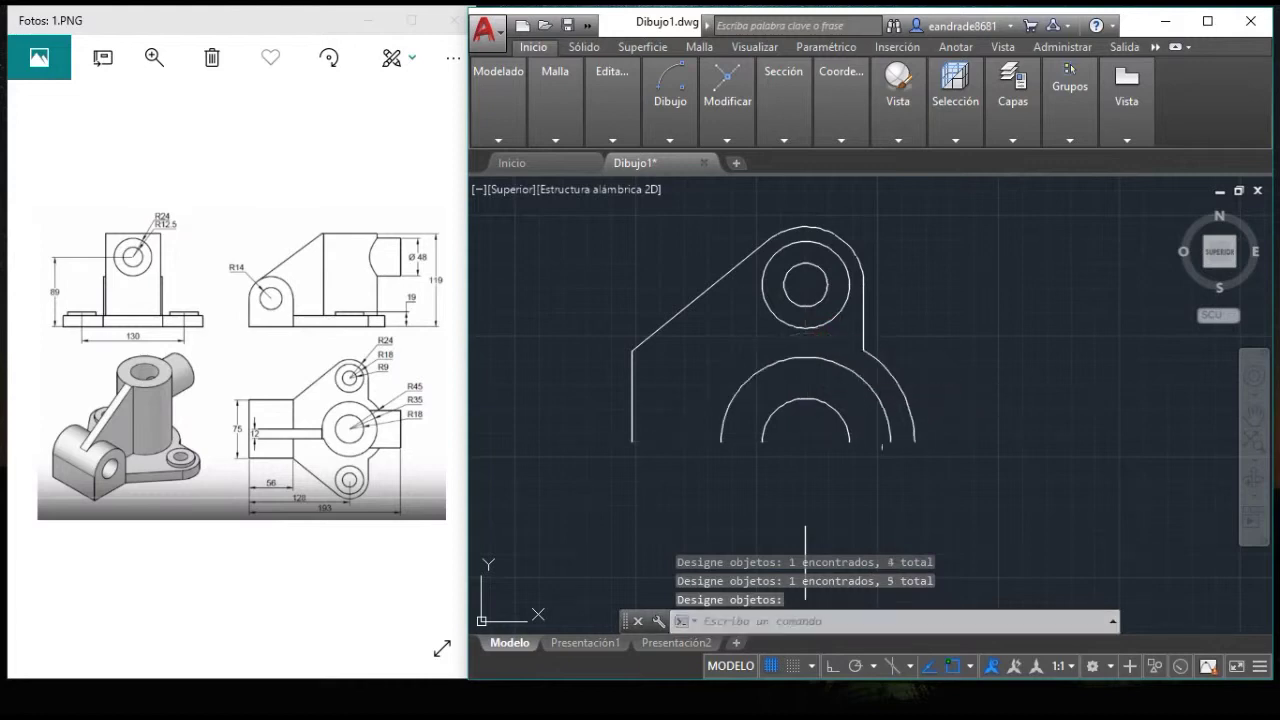
- Delete the short stray vertical line below the outline
{"action": "scroll", "coordinate": [947, 440], "scroll_direction": "down", "scroll_amount": 2}
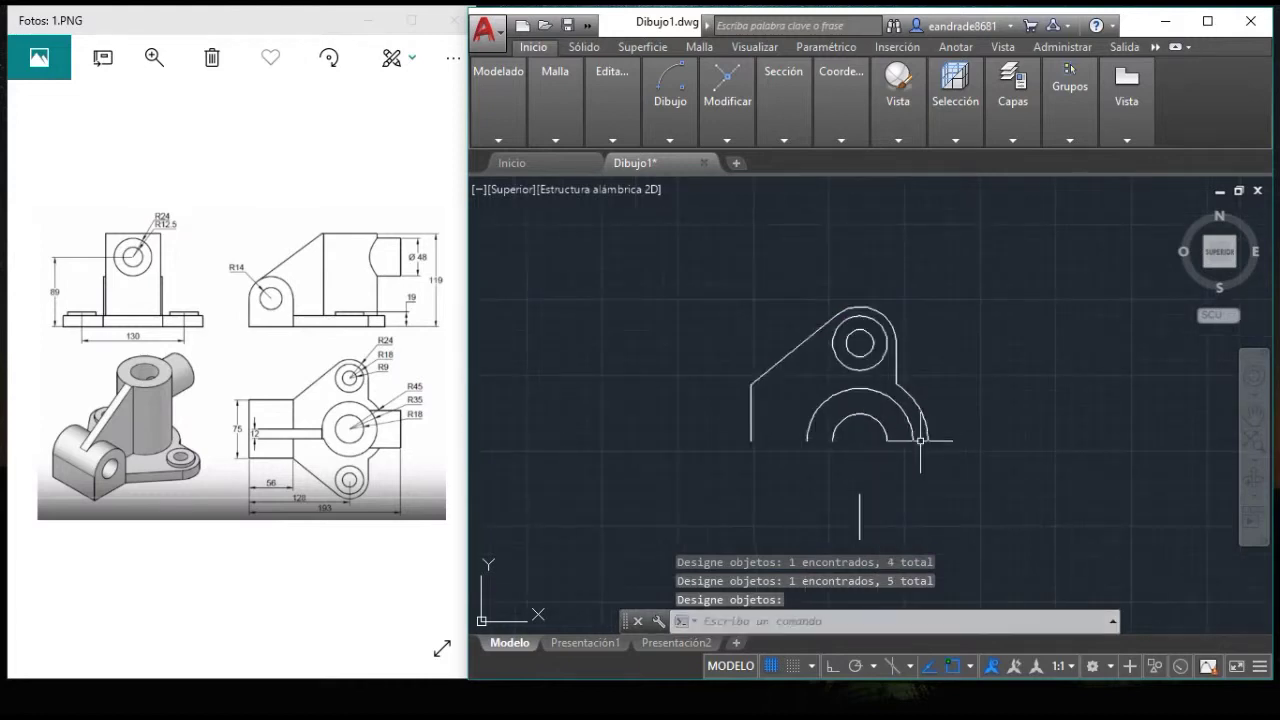
{"action": "left_click", "coordinate": [882, 527]}
{"action": "left_click", "coordinate": [837, 484]}
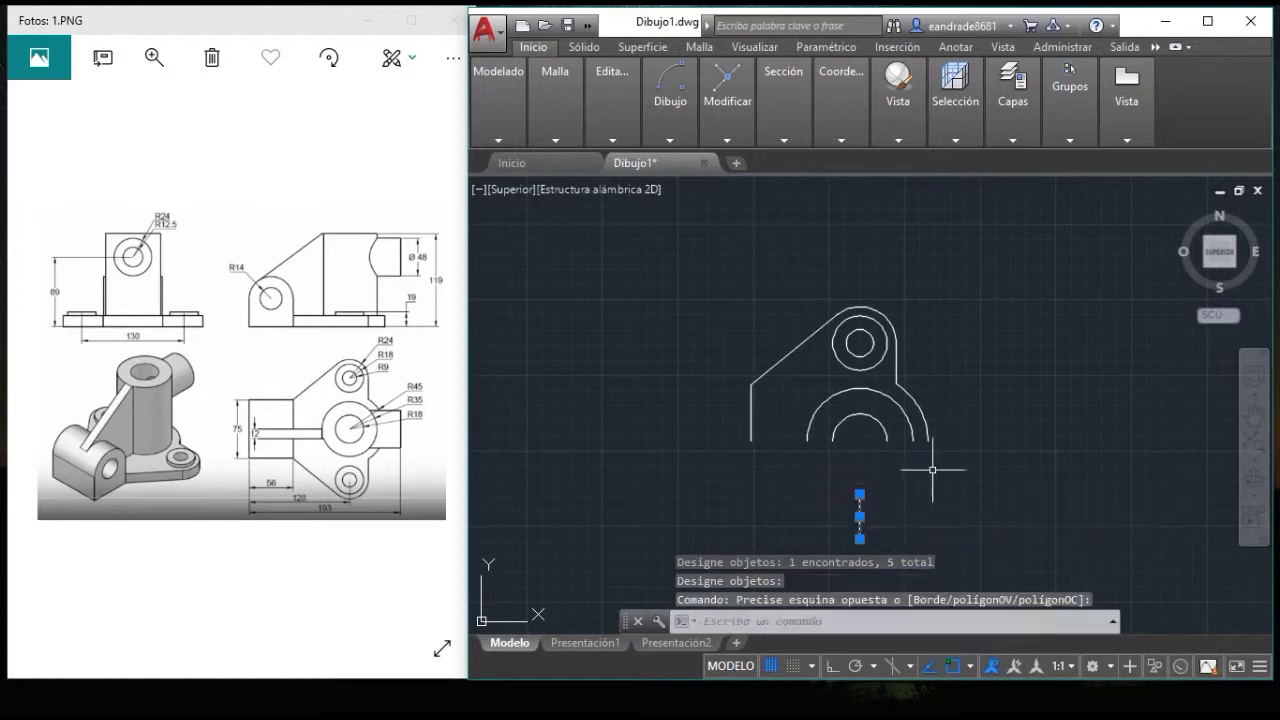
{"action": "key", "text": "Delete"}
{"action": "scroll", "coordinate": [924, 468], "scroll_direction": "up", "scroll_amount": 2}
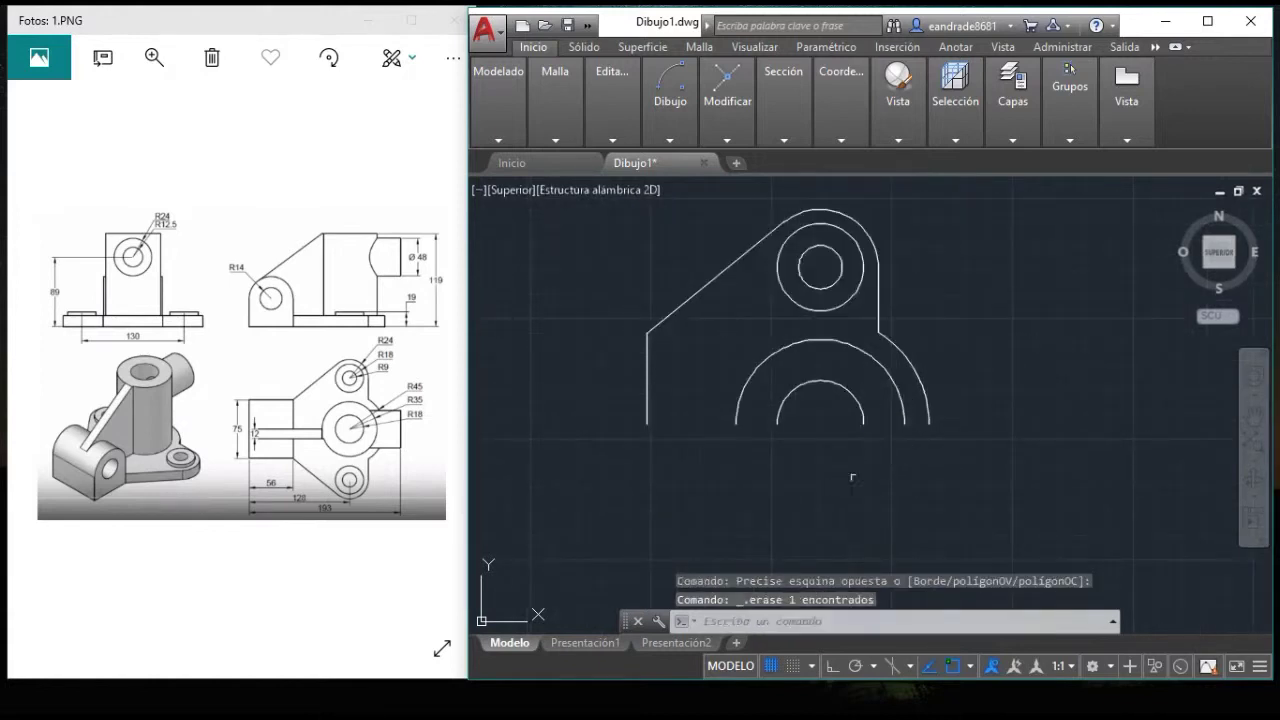
- Mirror all nine half-outline objects about the bottom edge, keeping the originals
{"action": "left_click", "coordinate": [731, 130]}
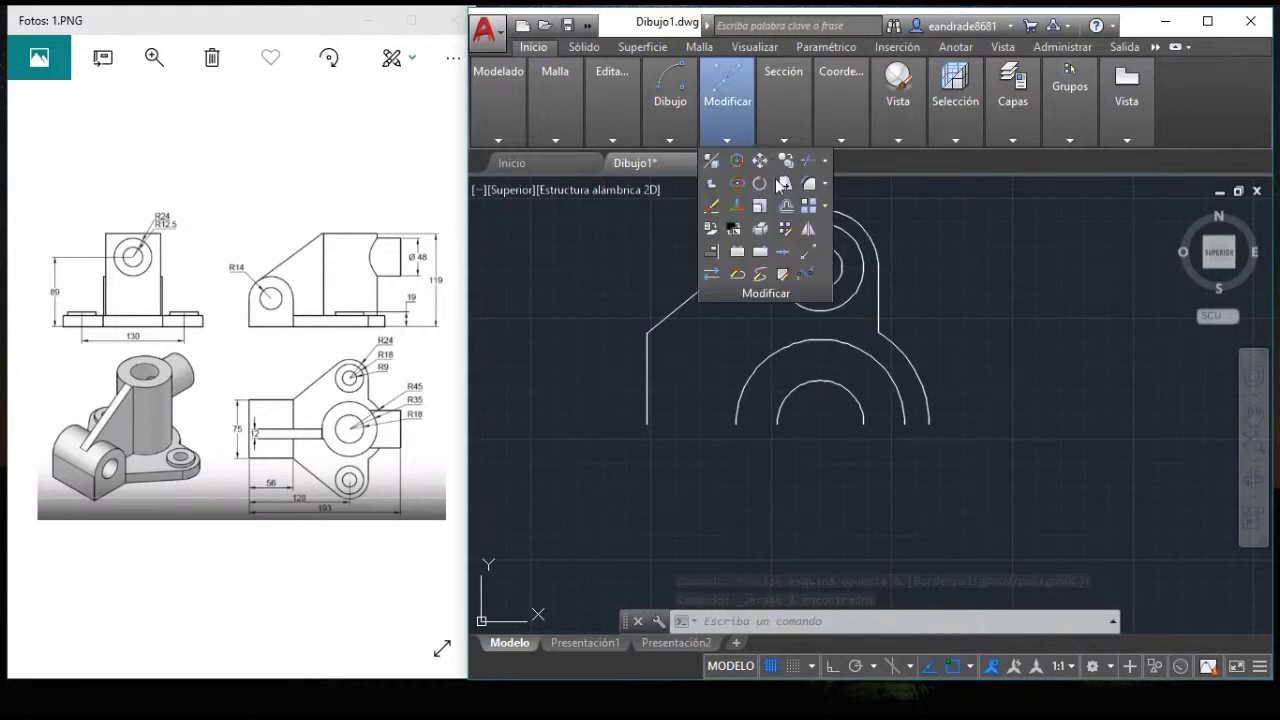
{"action": "left_click", "coordinate": [809, 232]}
{"action": "left_click", "coordinate": [1004, 459]}
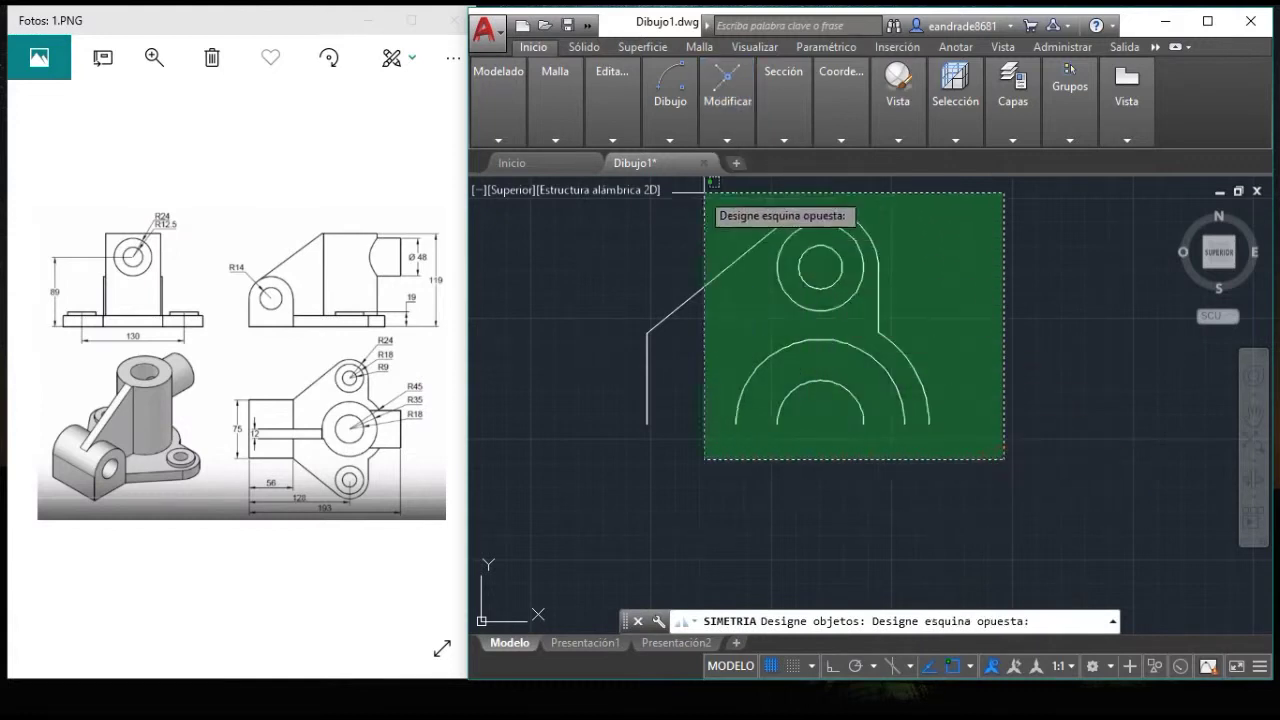
{"action": "left_click", "coordinate": [607, 190]}
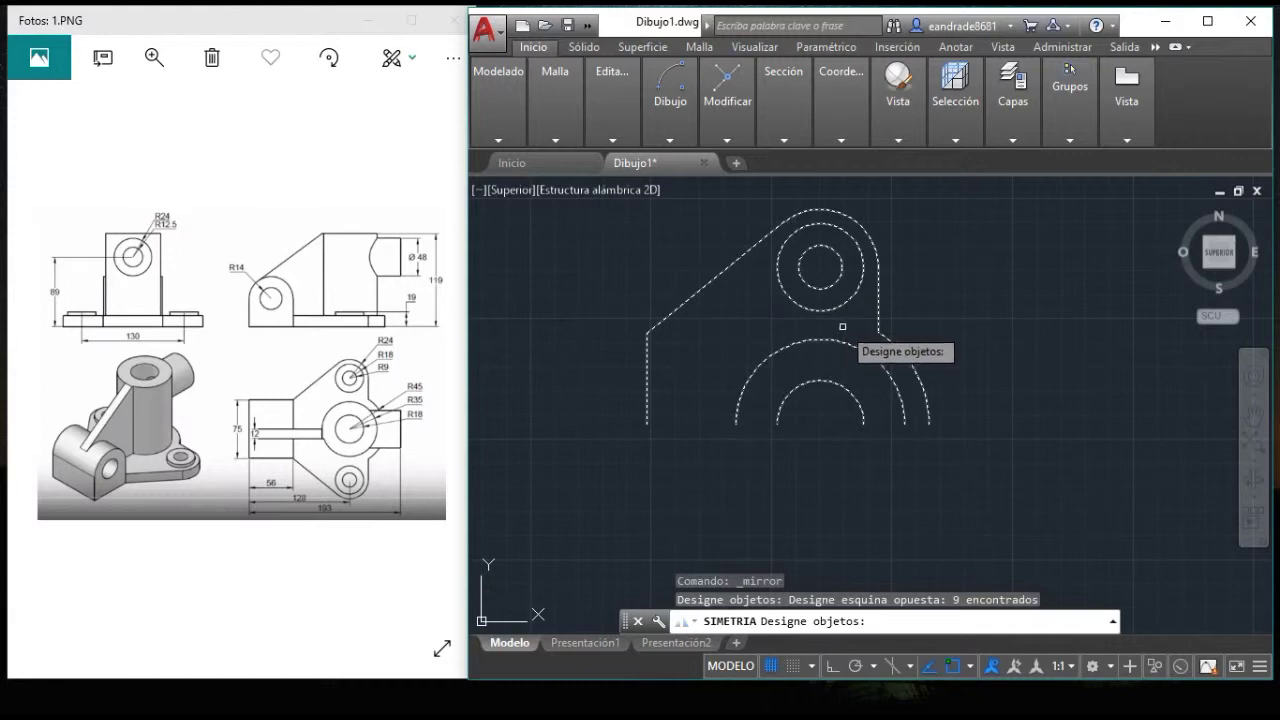
{"action": "key", "text": "Return"}
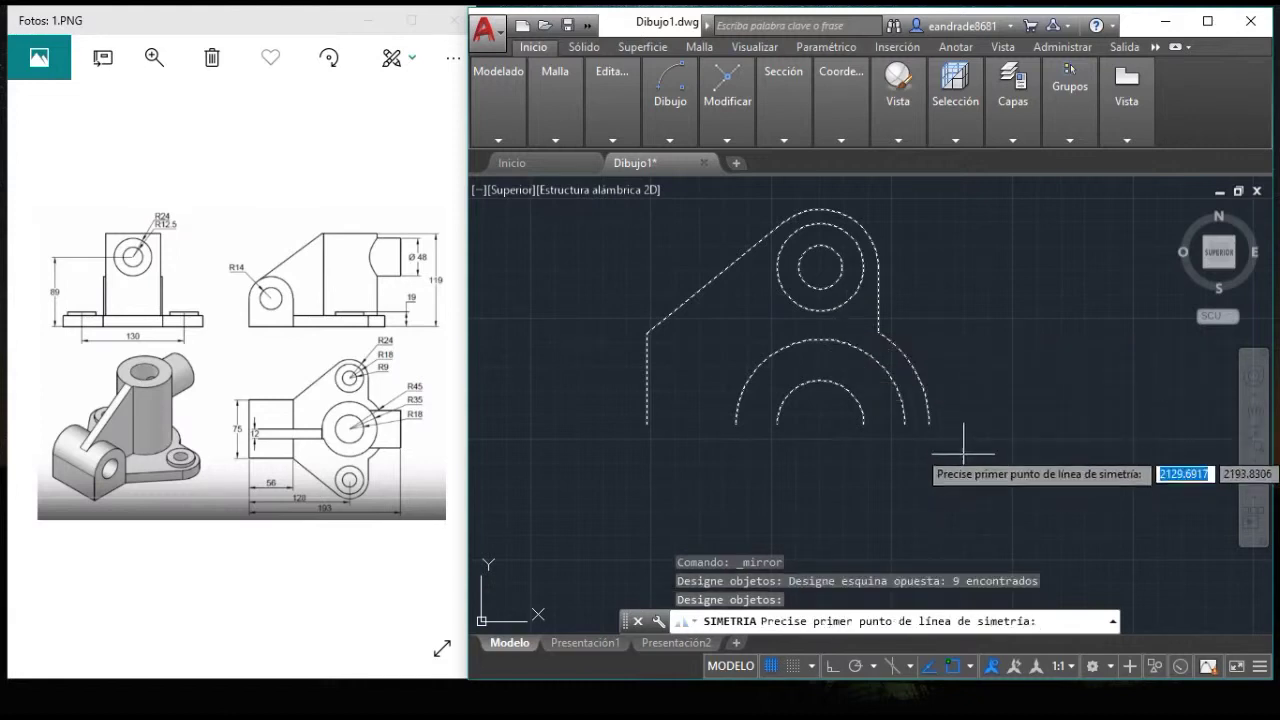
{"action": "left_click", "coordinate": [929, 423]}
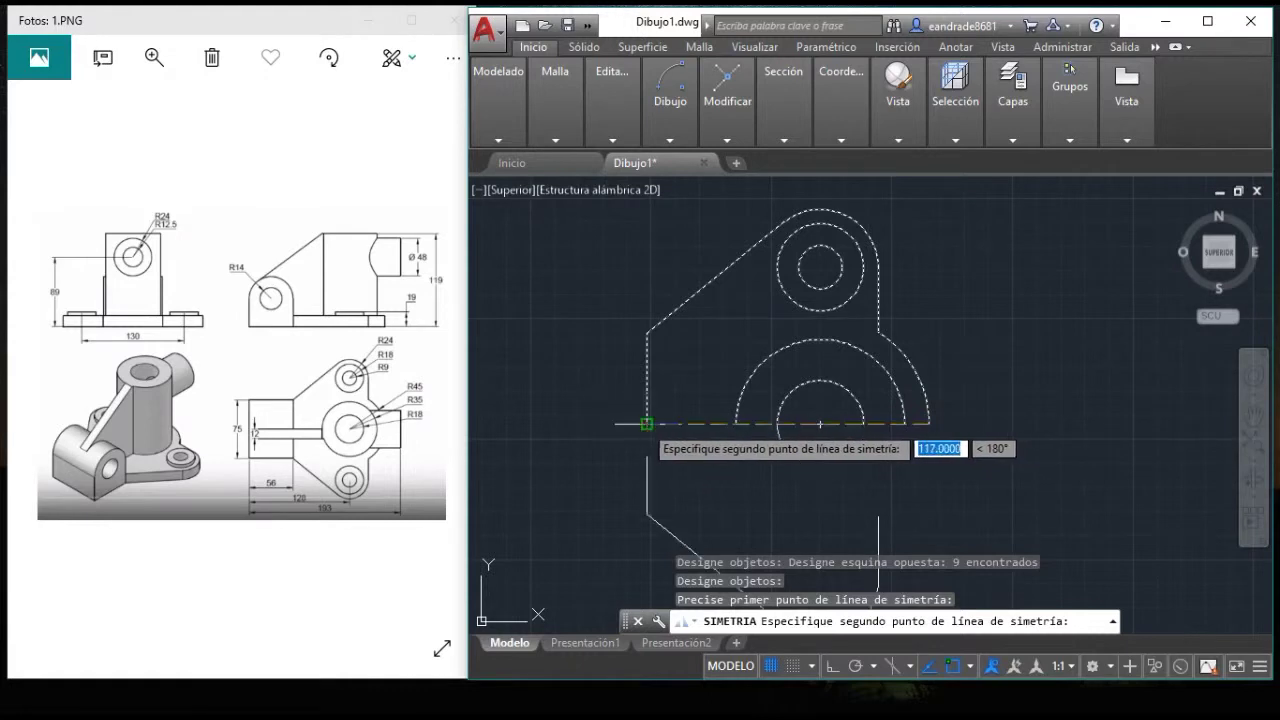
{"action": "left_click", "coordinate": [647, 423]}
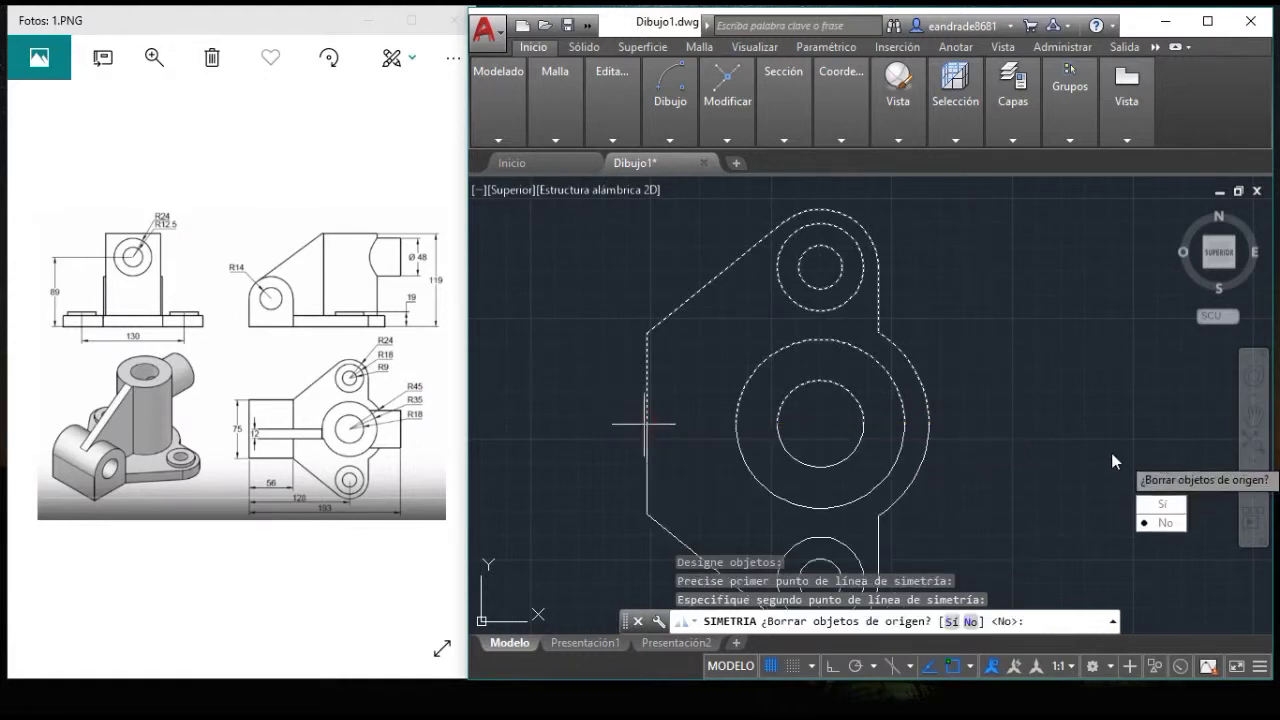
{"action": "key", "text": "Return"}
{"action": "scroll", "coordinate": [818, 330], "scroll_direction": "down", "scroll_amount": 2}
{"action": "mouse_move", "coordinate": [929, 393]}
{"action": "middle_mouse_down"}
{"action": "mouse_move", "coordinate": [977, 380]}
{"action": "mouse_move", "coordinate": [969, 355]}
{"action": "middle_mouse_up"}
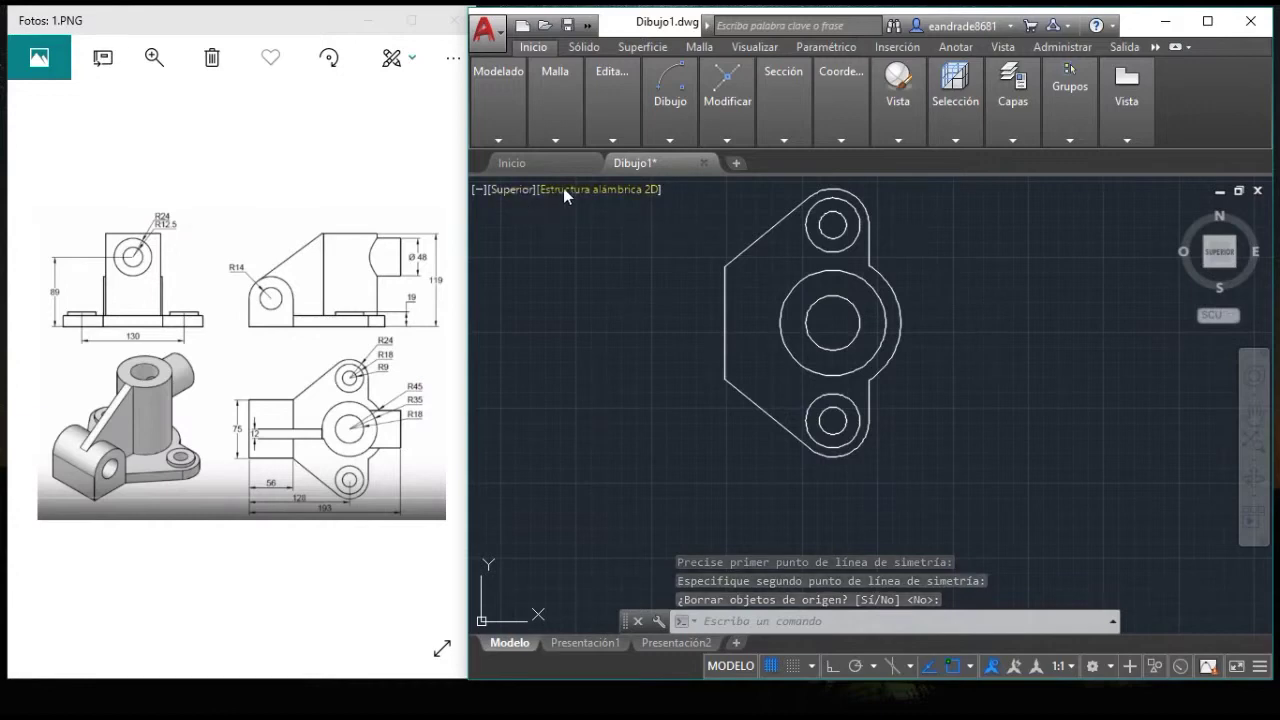
- Switch to the southwest isometric view and centre the base outline
{"action": "left_click", "coordinate": [524, 190]}
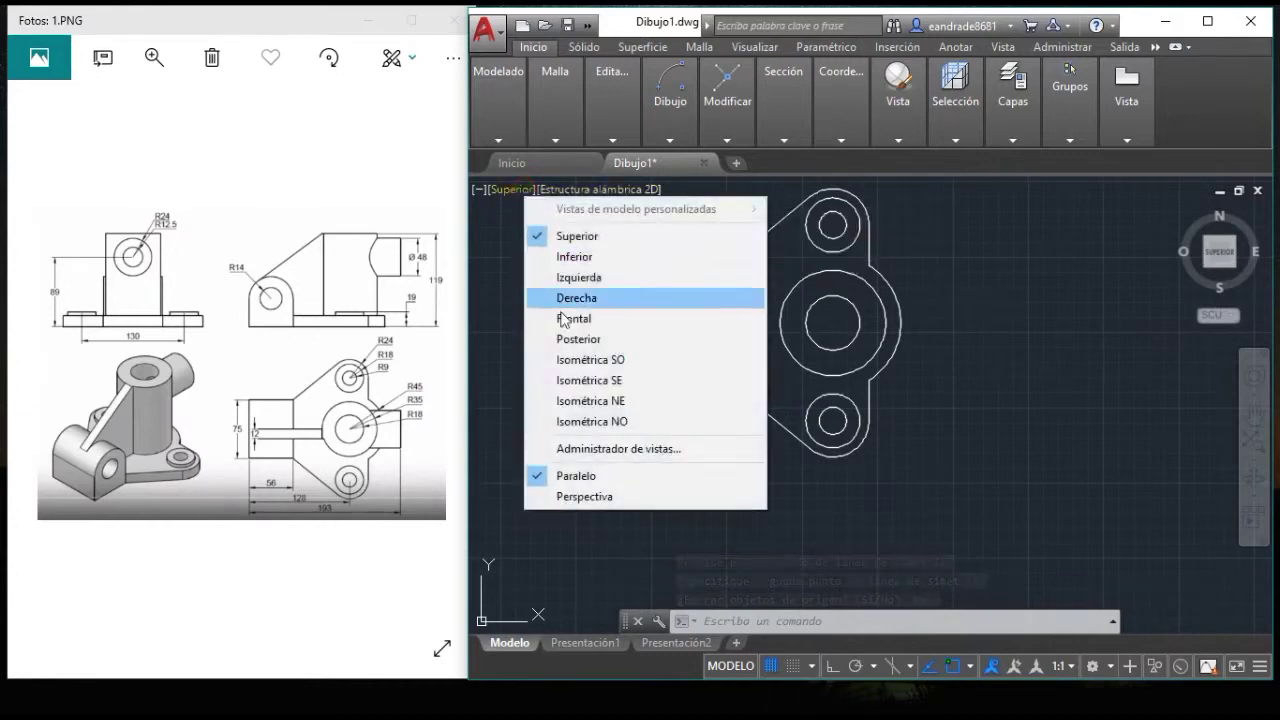
{"action": "left_click", "coordinate": [576, 358]}
{"action": "scroll", "coordinate": [1079, 334], "scroll_direction": "down", "scroll_amount": 3}
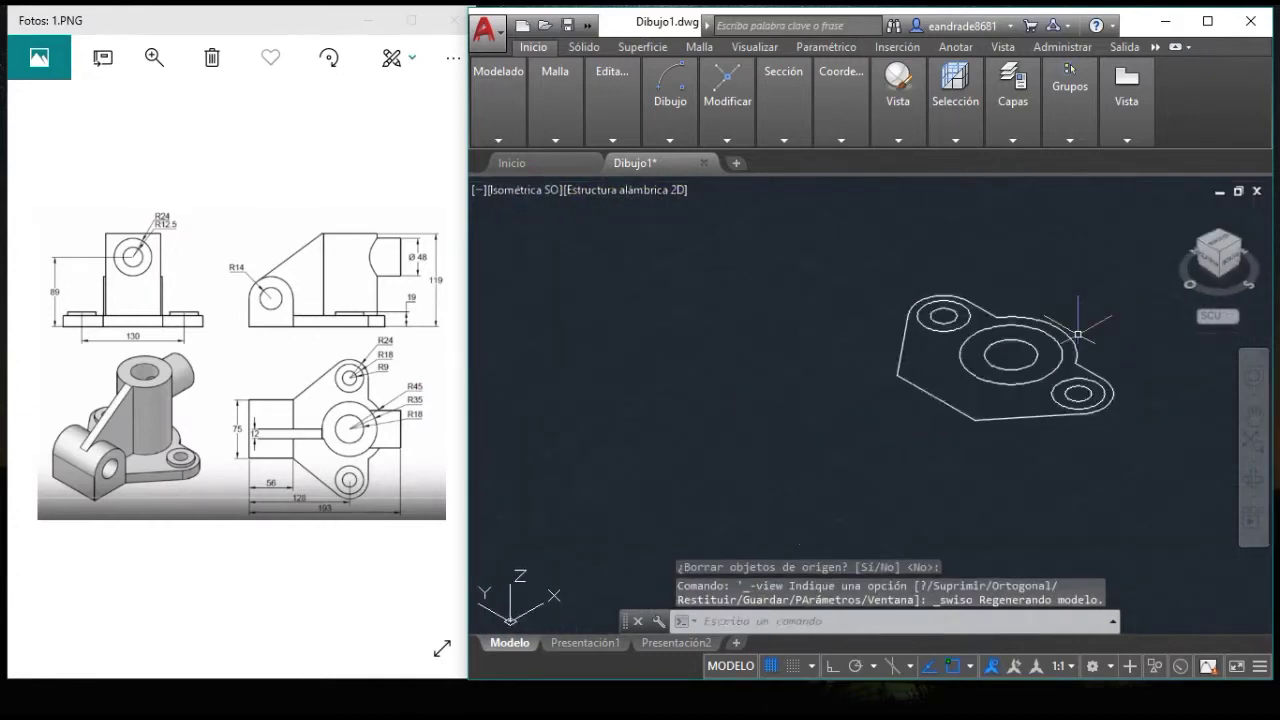
{"action": "middle_click_drag", "start_coordinate": [1051, 318], "coordinate": [828, 425]}
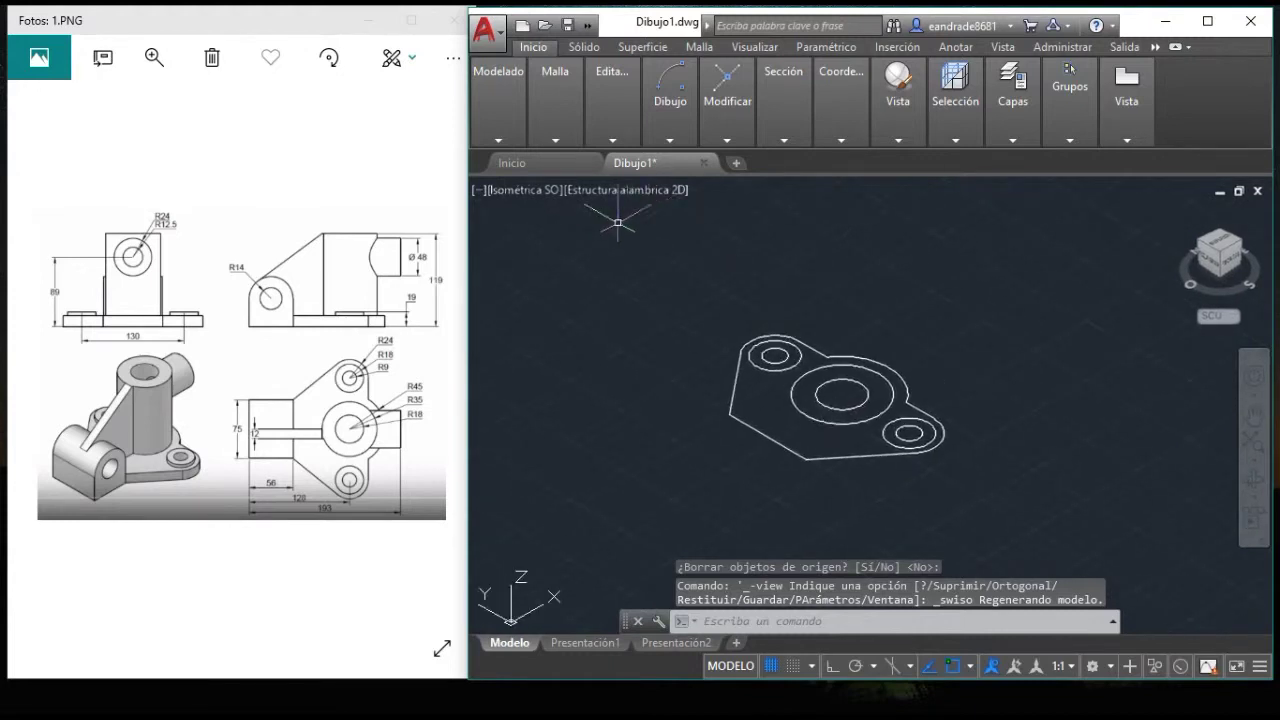
- Press-pull the base plate profile to a height of 12
{"action": "left_click", "coordinate": [498, 130]}
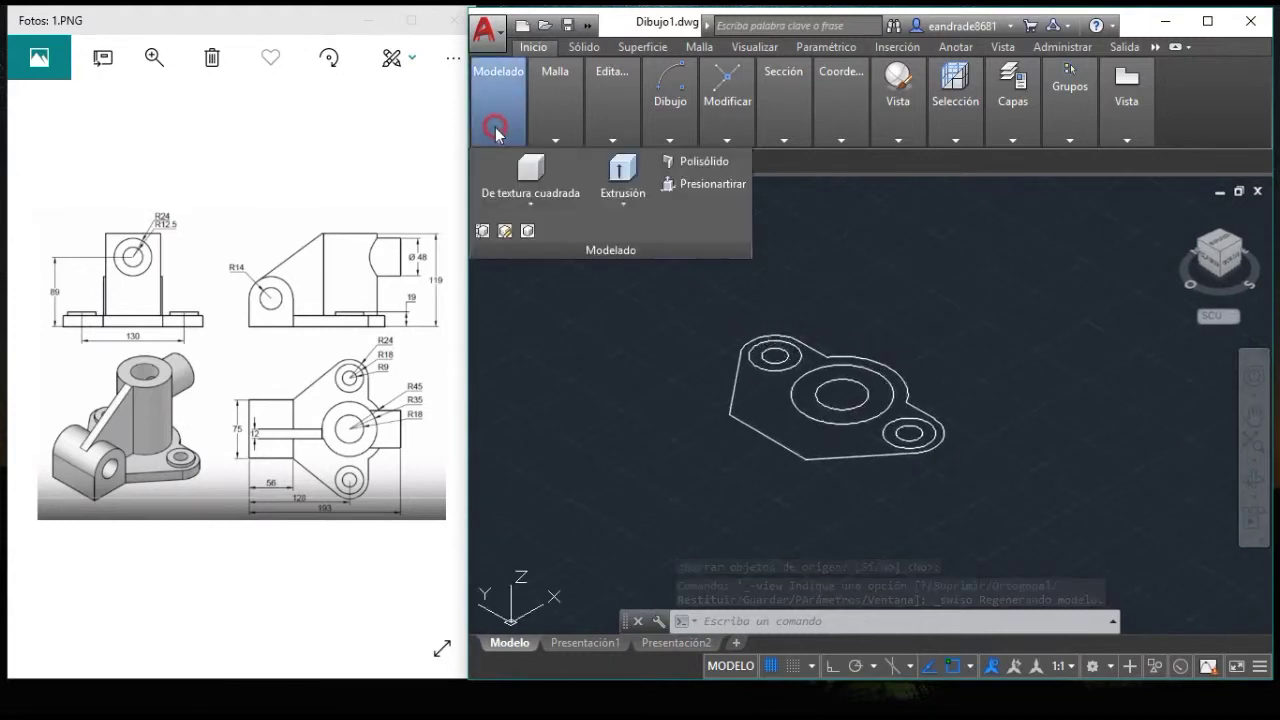
{"action": "left_click", "coordinate": [706, 186]}
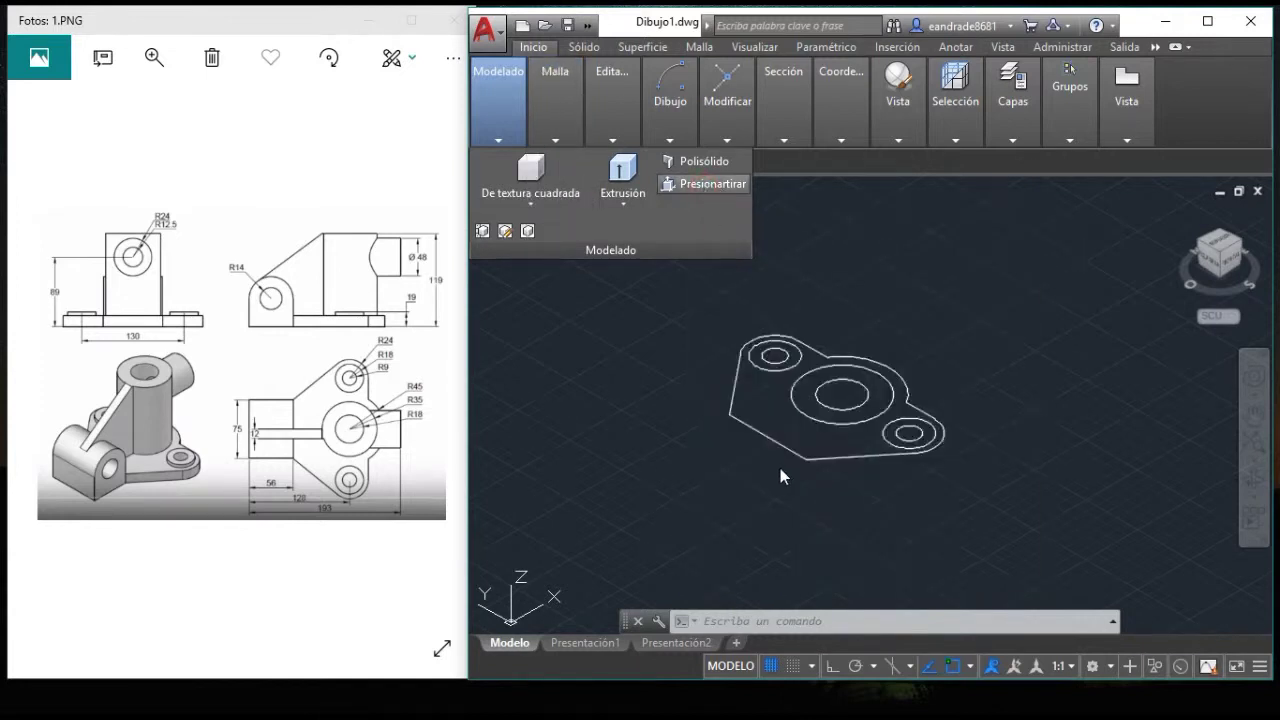
{"action": "left_click", "coordinate": [768, 407]}
{"action": "type", "text": "12"}
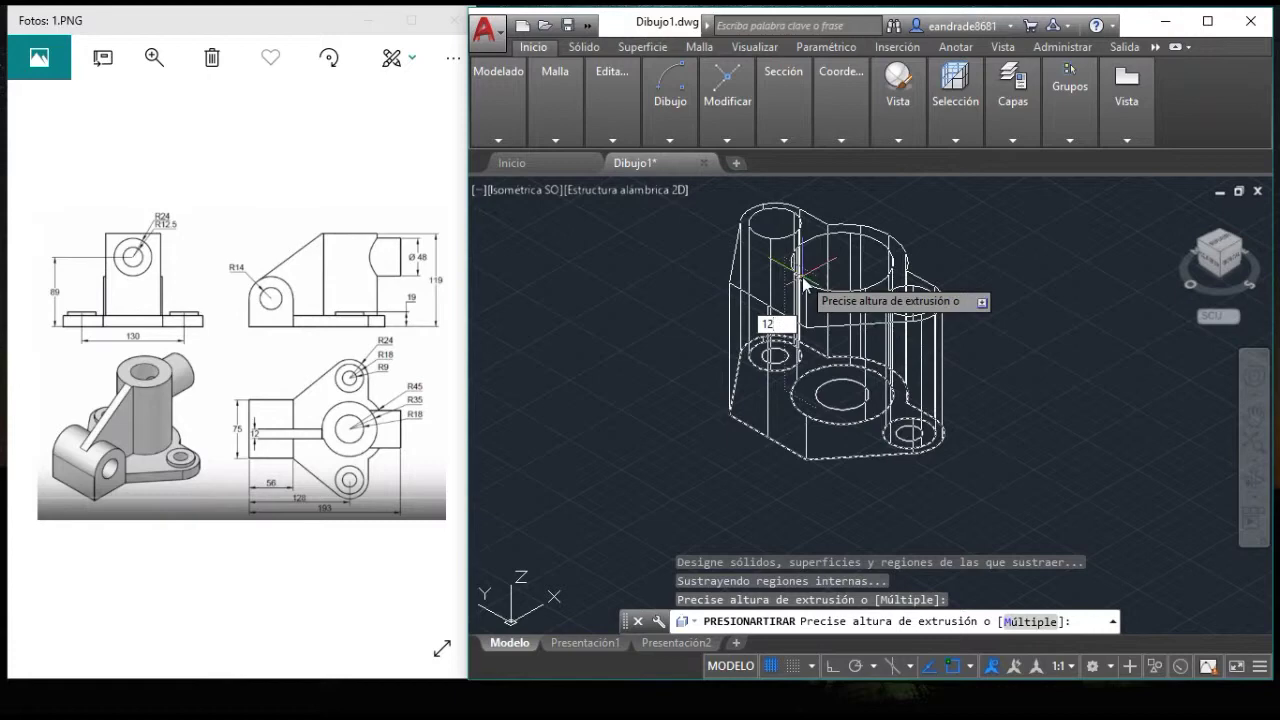
{"action": "key", "text": "Return"}
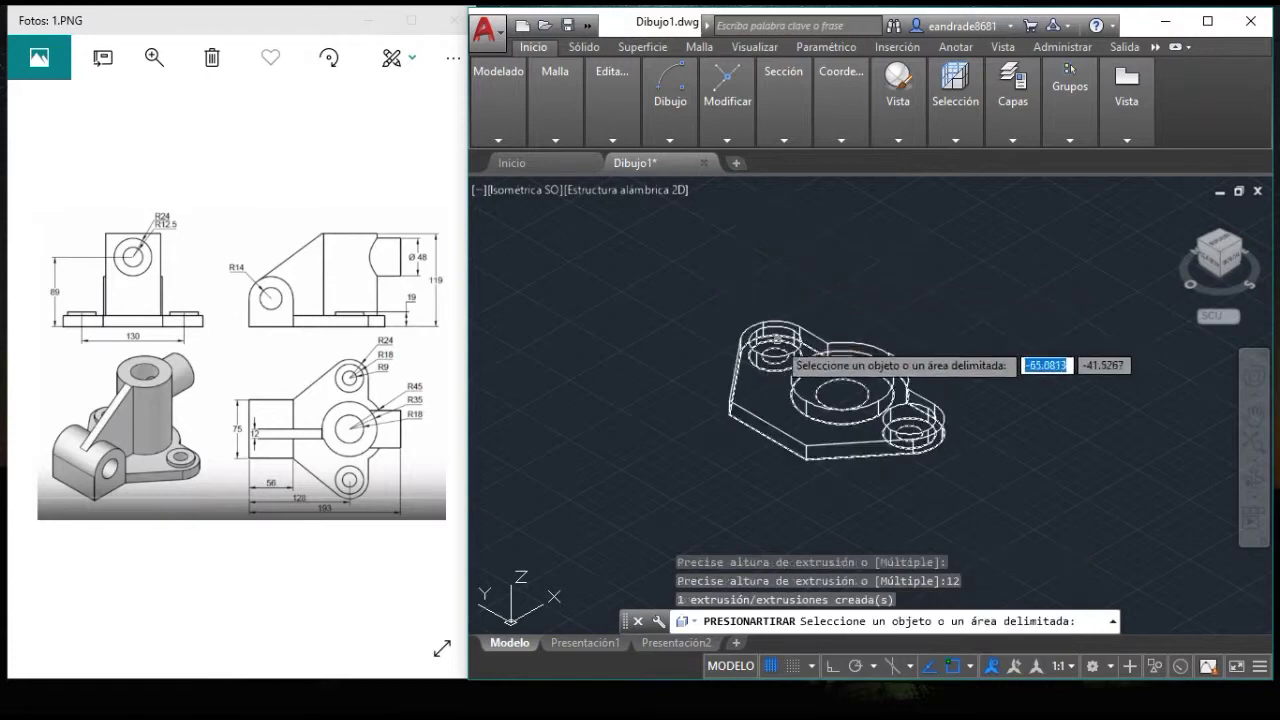
{"action": "scroll", "coordinate": [787, 349], "scroll_direction": "up", "scroll_amount": 5}
- Press-pull both small ring bosses together to a height of 19
{"action": "left_click", "coordinate": [786, 350]}
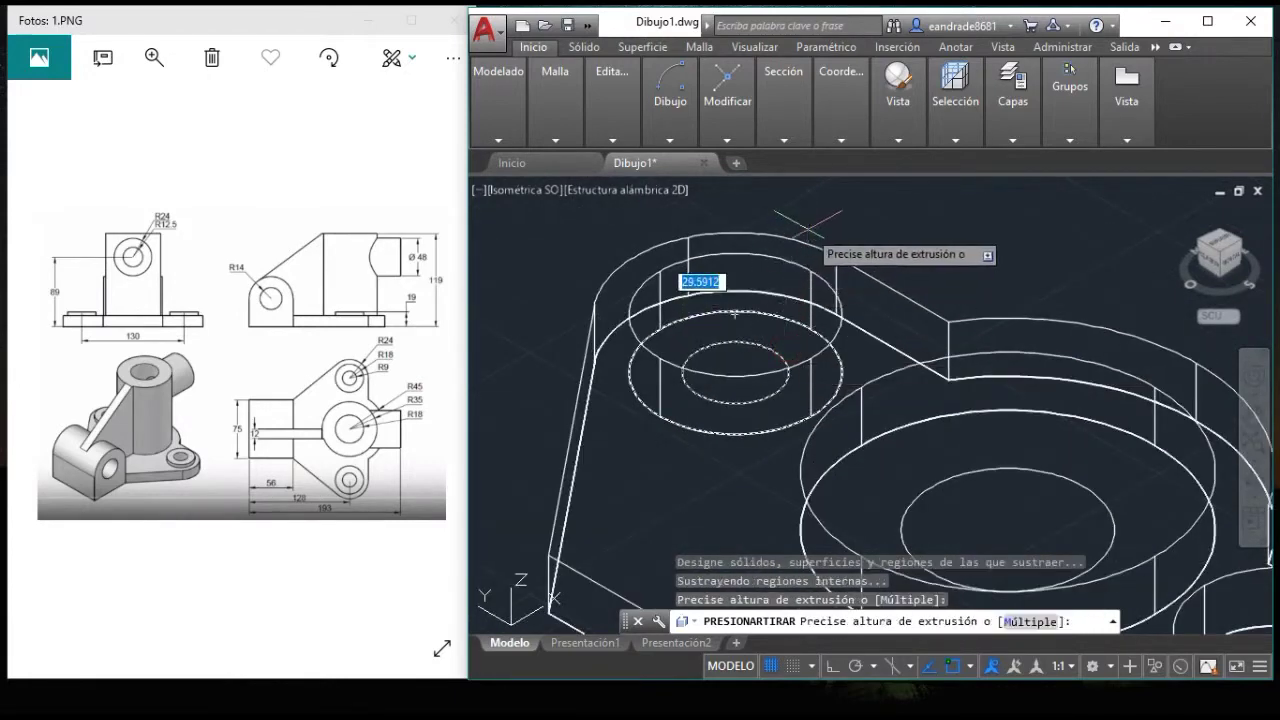
{"action": "scroll", "coordinate": [846, 240], "scroll_direction": "down", "scroll_amount": 2}
{"action": "middle_click_drag", "start_coordinate": [874, 229], "coordinate": [857, 289]}
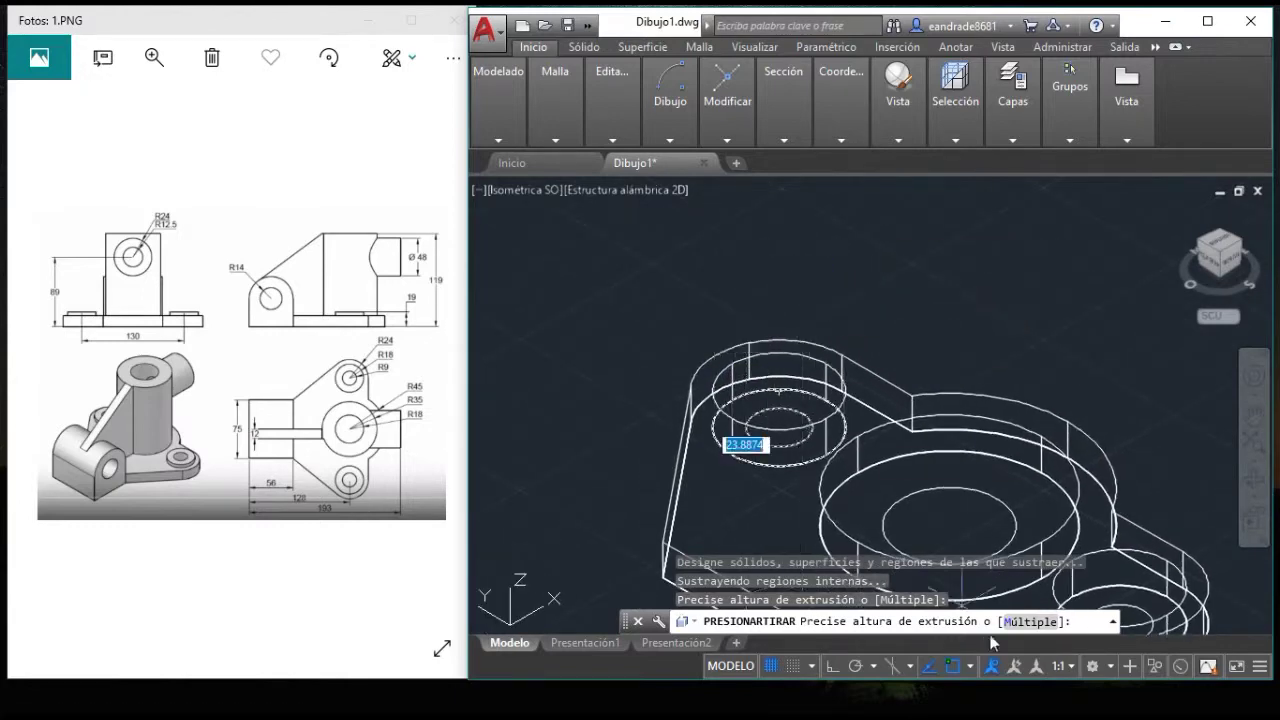
{"action": "type", "text": "M"}
{"action": "key", "text": "Return"}
{"action": "middle_click_drag", "start_coordinate": [1010, 473], "coordinate": [824, 320]}
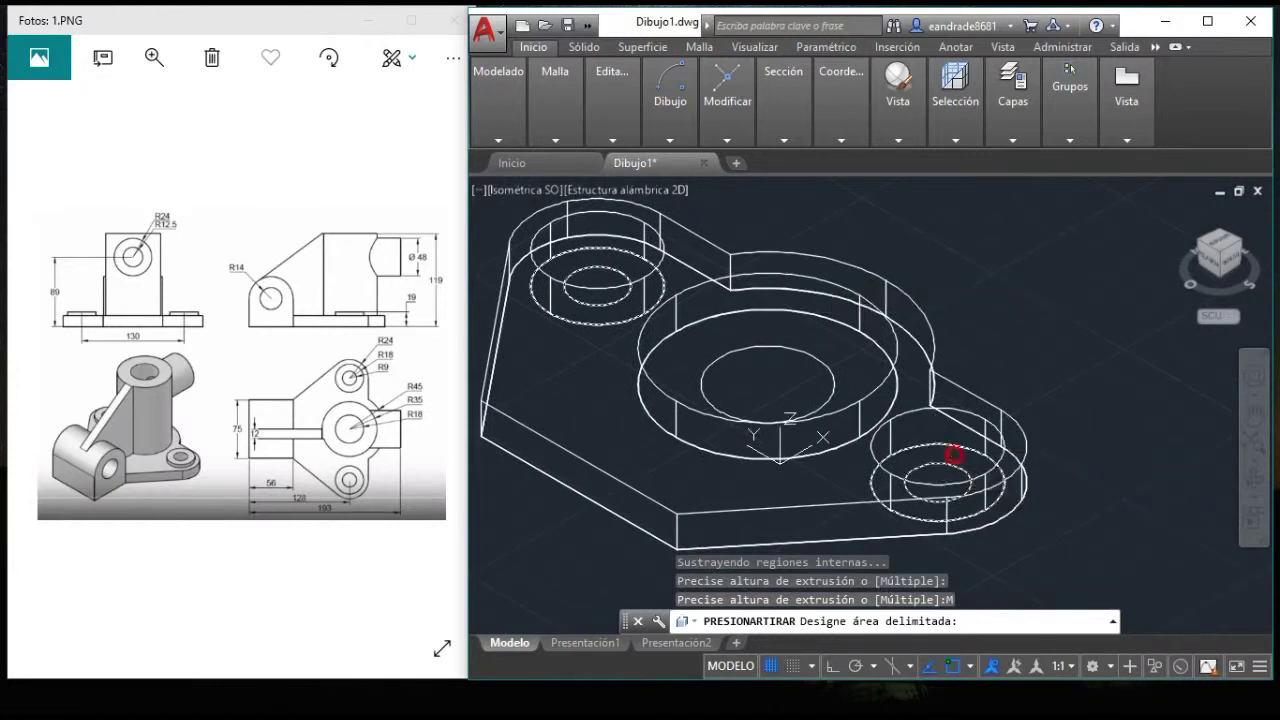
{"action": "left_click", "coordinate": [950, 454]}
{"action": "key", "text": "Return"}
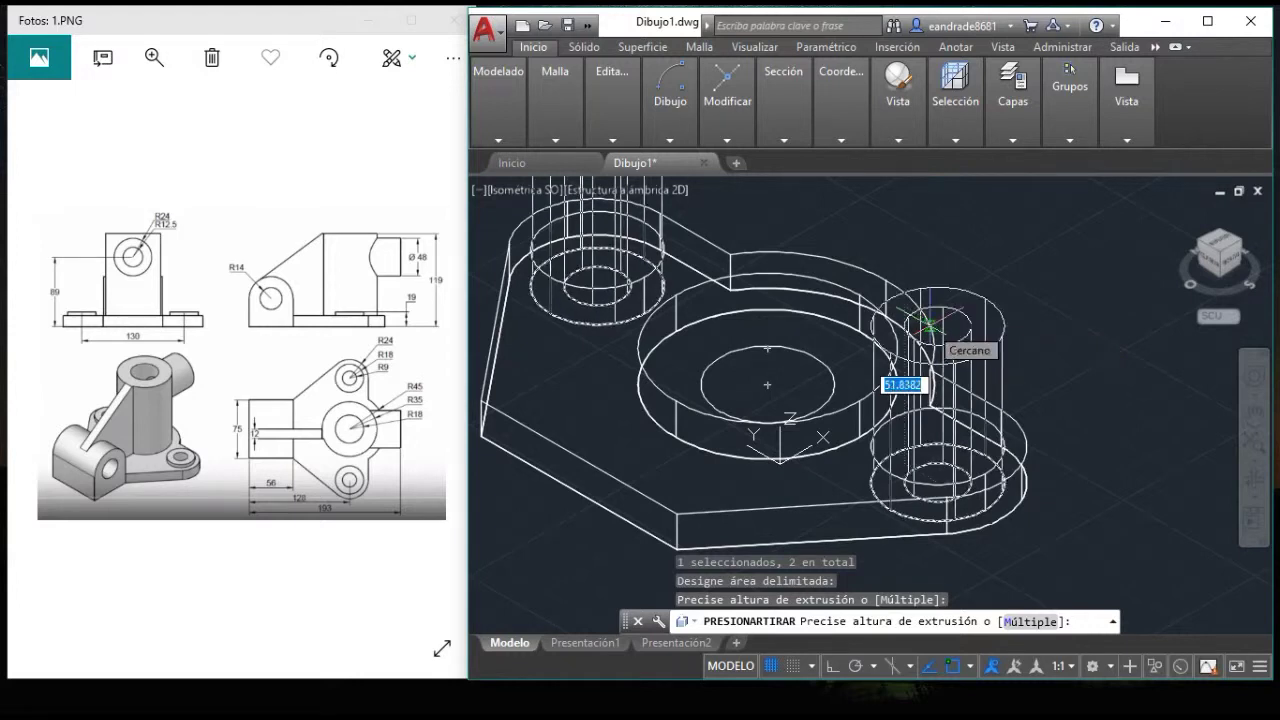
{"action": "type", "text": "19"}
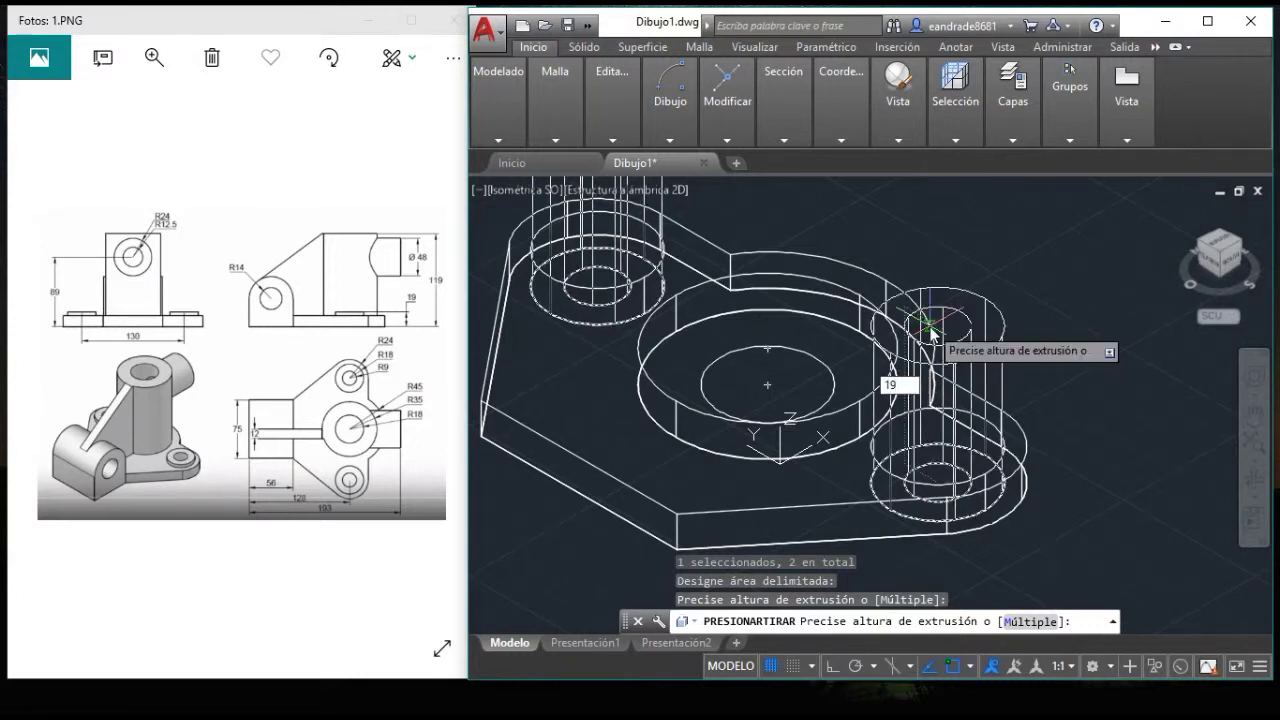
{"action": "key", "text": "Return"}
- Press-pull the ring around the central bore up 119 into a tall hollow cylinder
{"action": "left_click", "coordinate": [727, 85]}
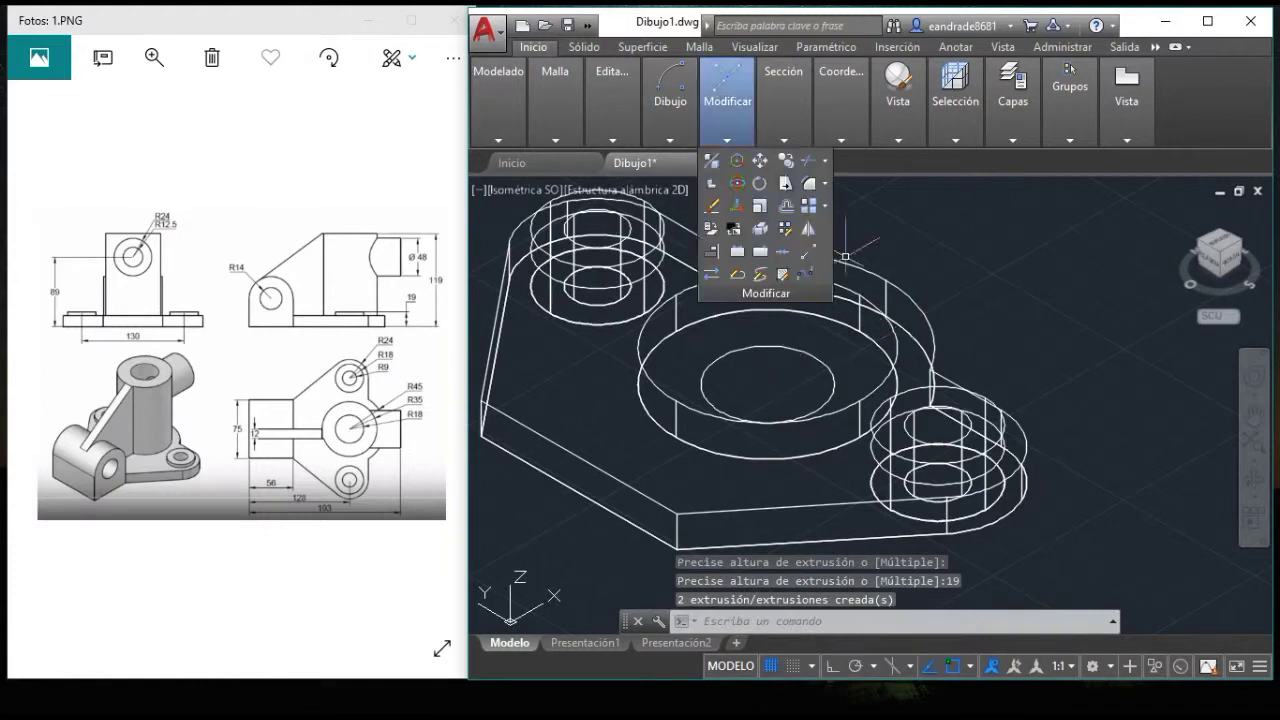
{"action": "left_click", "coordinate": [828, 228]}
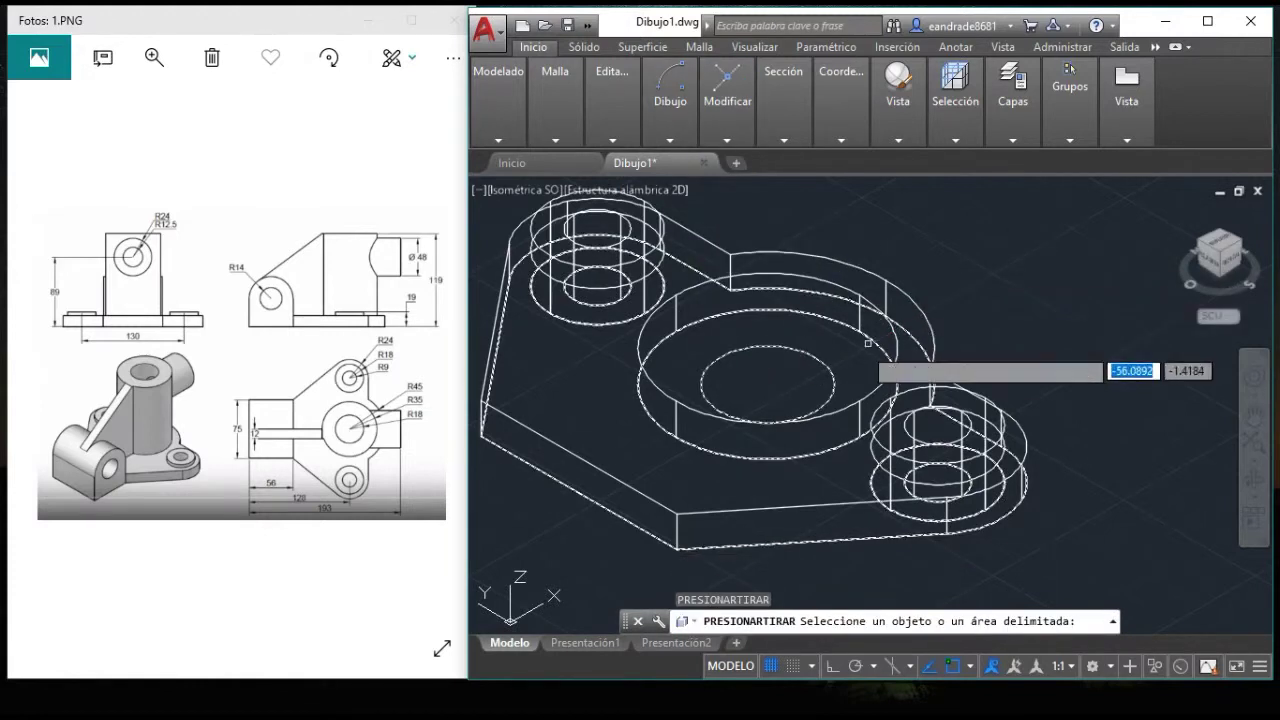
{"action": "left_click", "coordinate": [850, 366]}
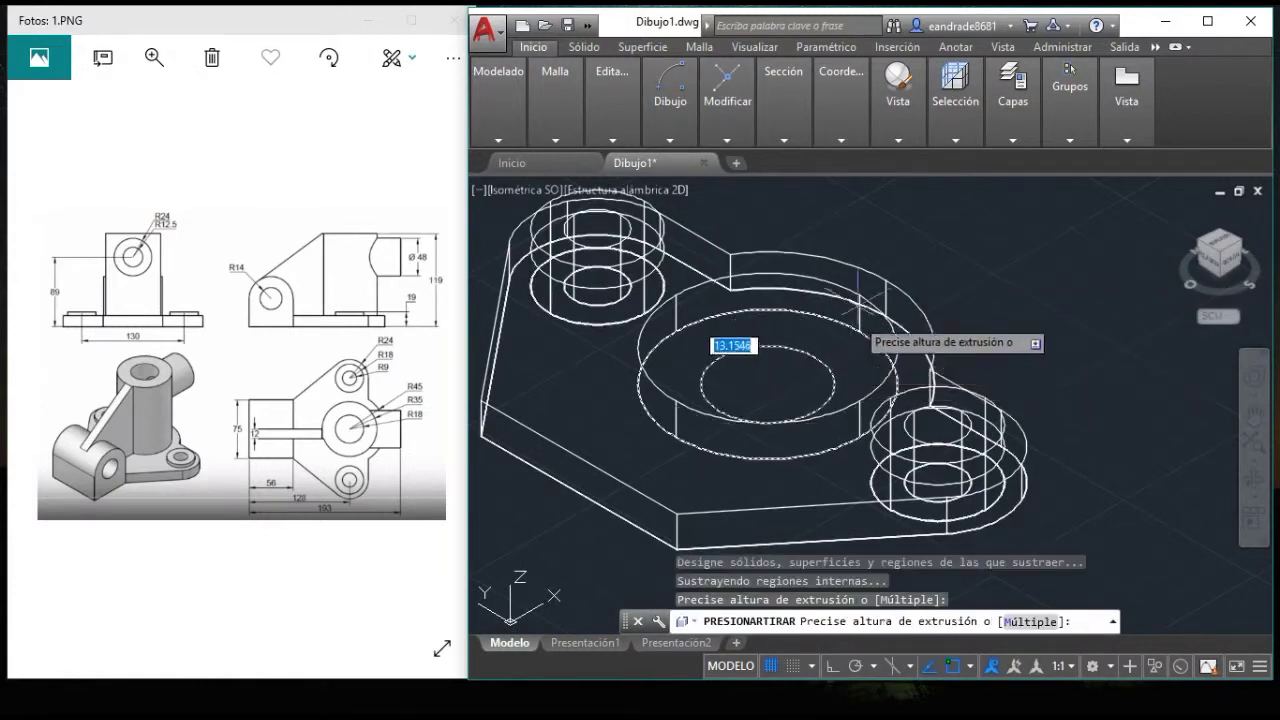
{"action": "middle_click_drag", "start_coordinate": [872, 287], "coordinate": [877, 410]}
{"action": "type", "text": "119"}
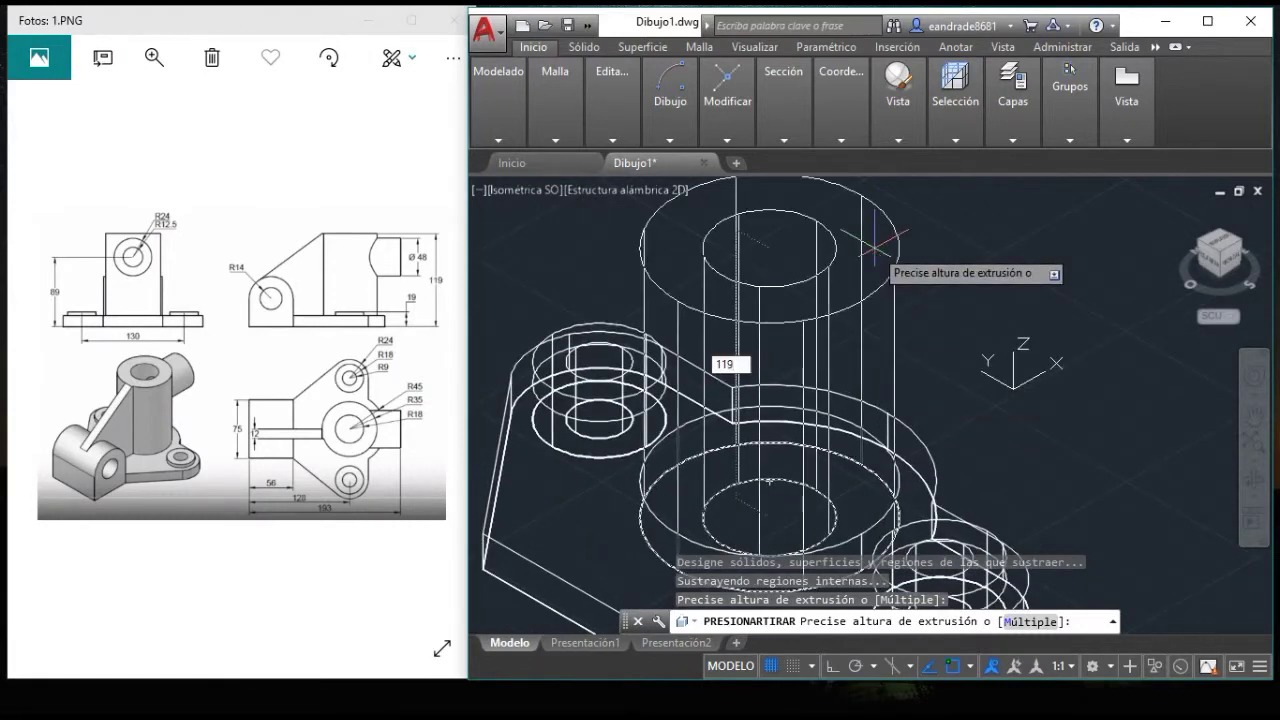
{"action": "key", "text": "Return"}
{"action": "scroll", "coordinate": [927, 332], "scroll_direction": "down", "scroll_amount": 2}
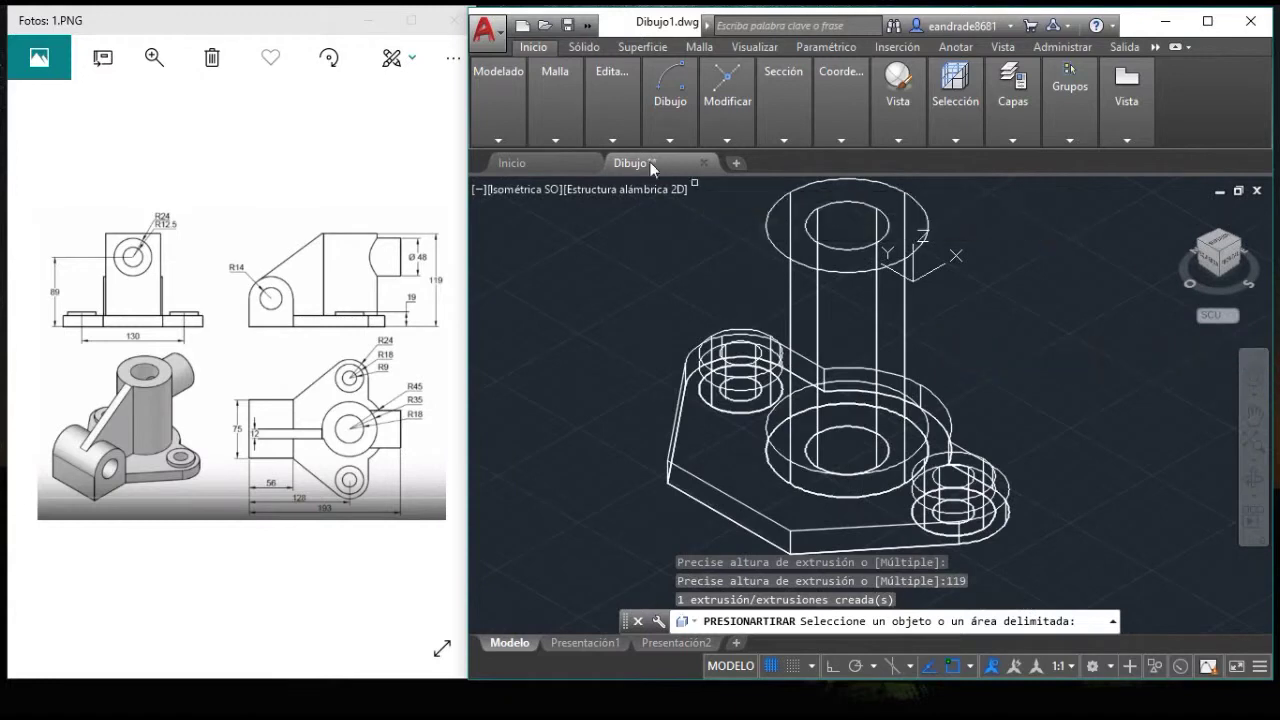
- Pan the view slightly, then exit panning and end the press-pull operation
{"action": "left_click", "coordinate": [1250, 418]}
{"action": "left_click_drag", "start_coordinate": [1023, 292], "coordinate": [1037, 332]}
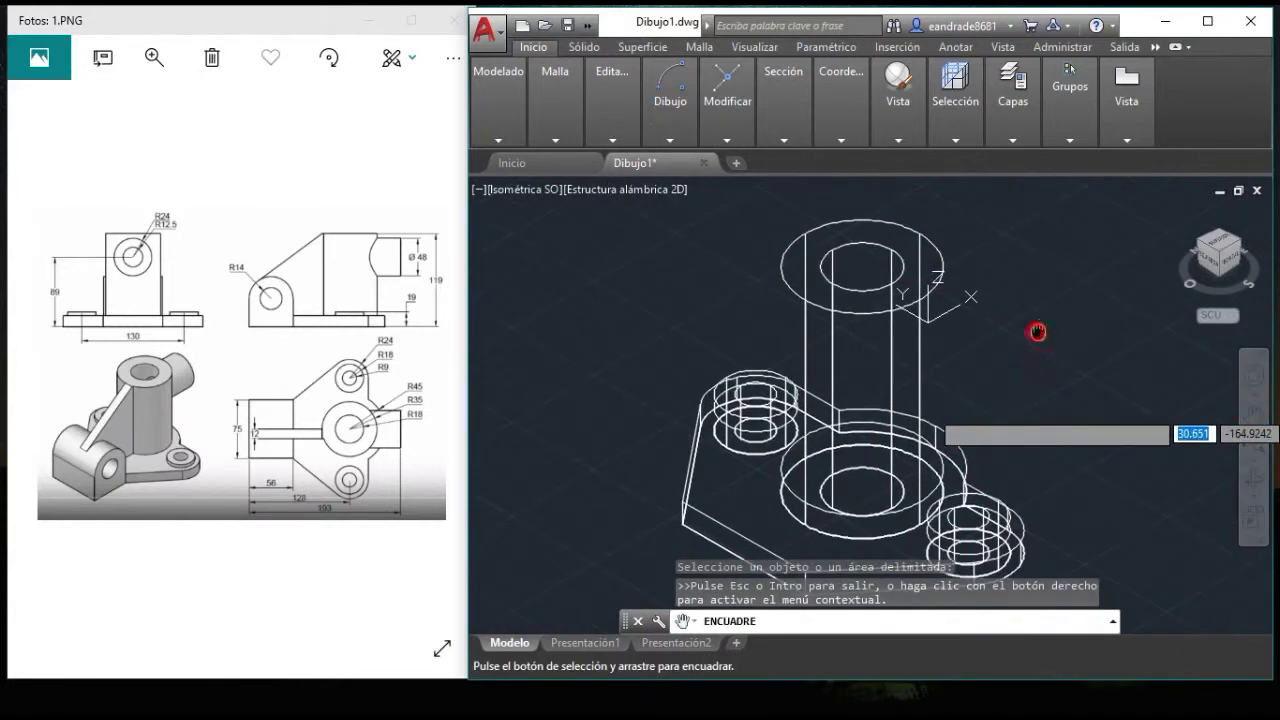
{"action": "scroll", "coordinate": [1037, 332], "scroll_direction": "down", "scroll_amount": 2}
{"action": "right_click", "coordinate": [616, 258]}
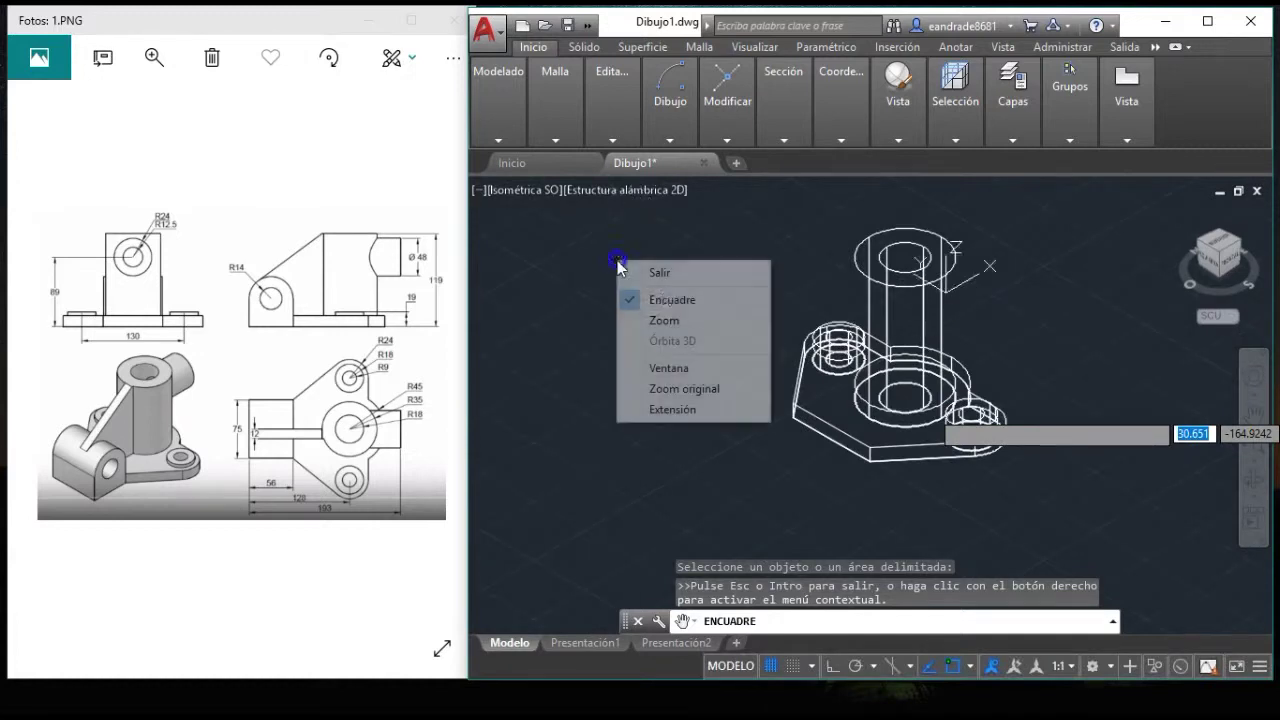
{"action": "left_click", "coordinate": [672, 273]}
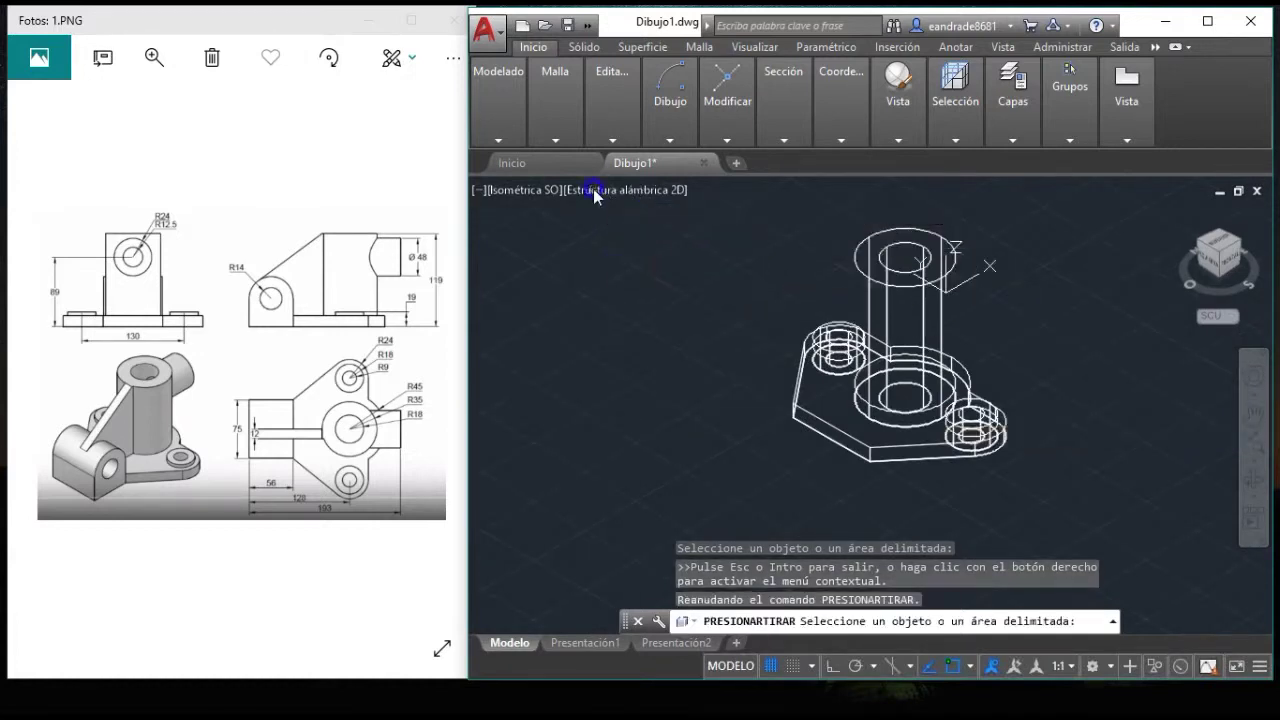
{"action": "key", "text": "Escape"}
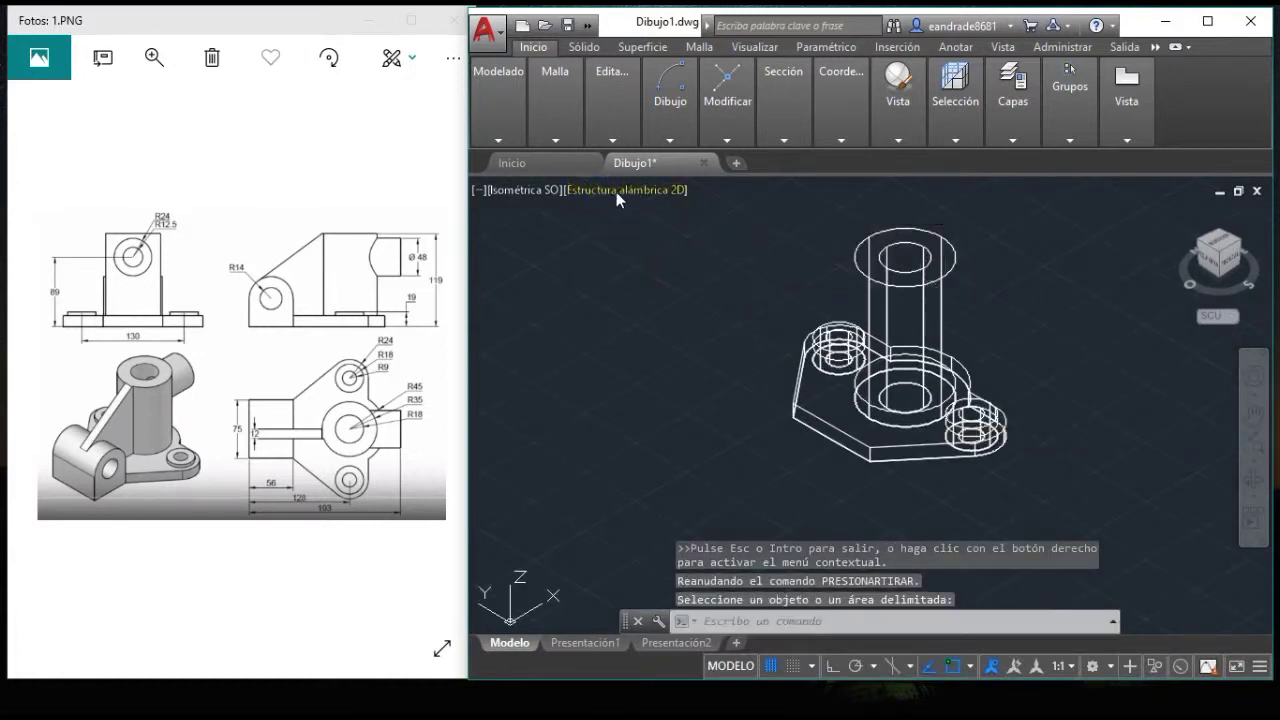
{"action": "left_click", "coordinate": [616, 192]}
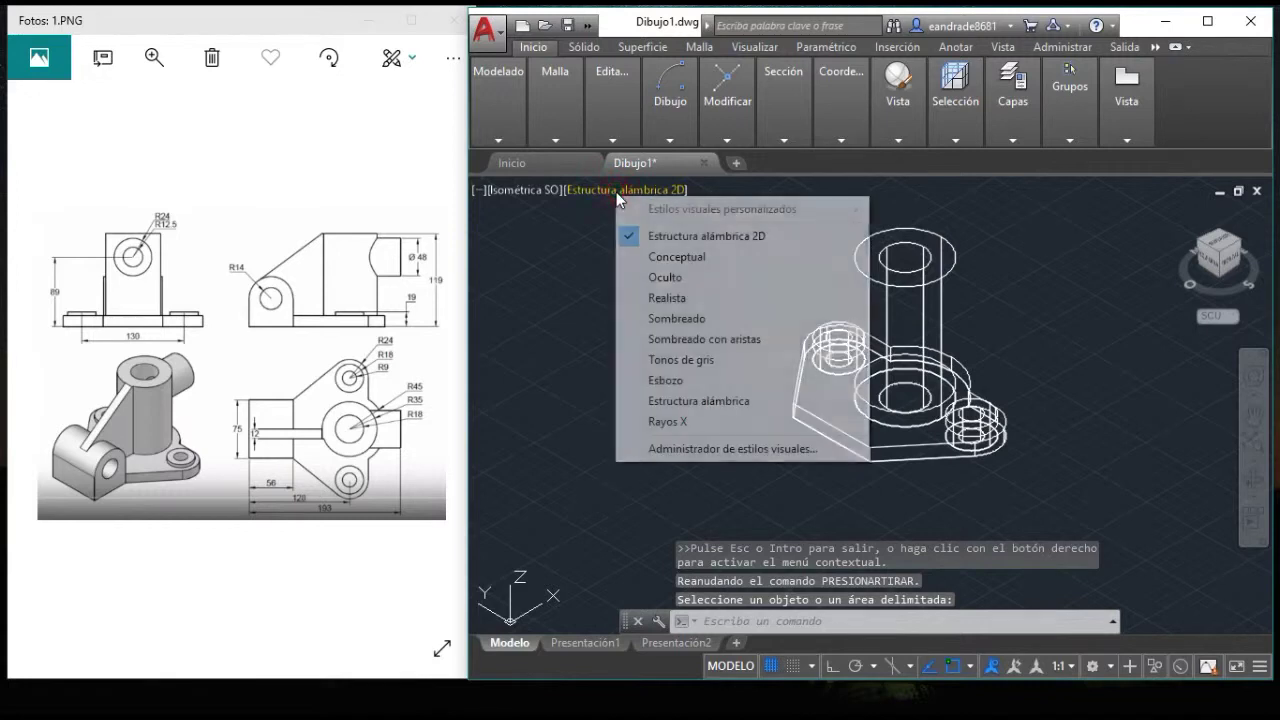
- Apply the Realista visual style and pan to leave open space beside the base
{"action": "left_click", "coordinate": [678, 301]}
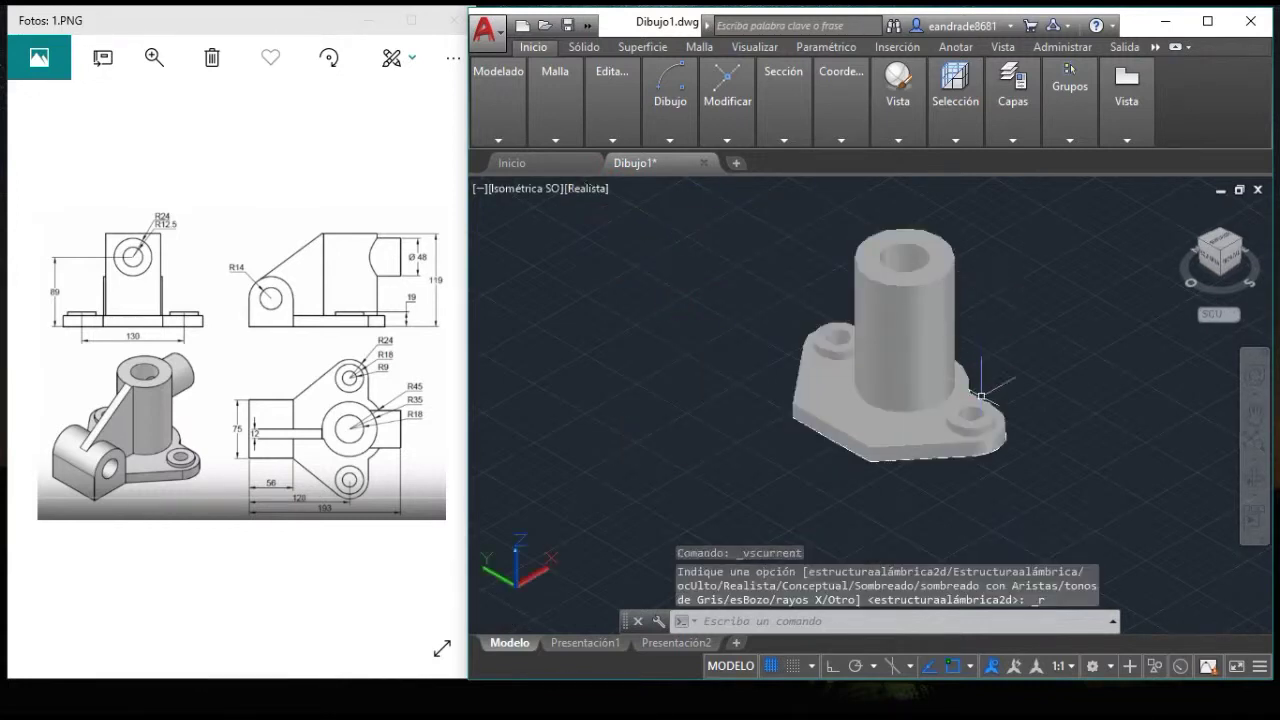
{"action": "scroll", "coordinate": [888, 467], "scroll_direction": "up", "scroll_amount": 2}
{"action": "middle_click_drag", "start_coordinate": [1078, 331], "coordinate": [997, 420]}
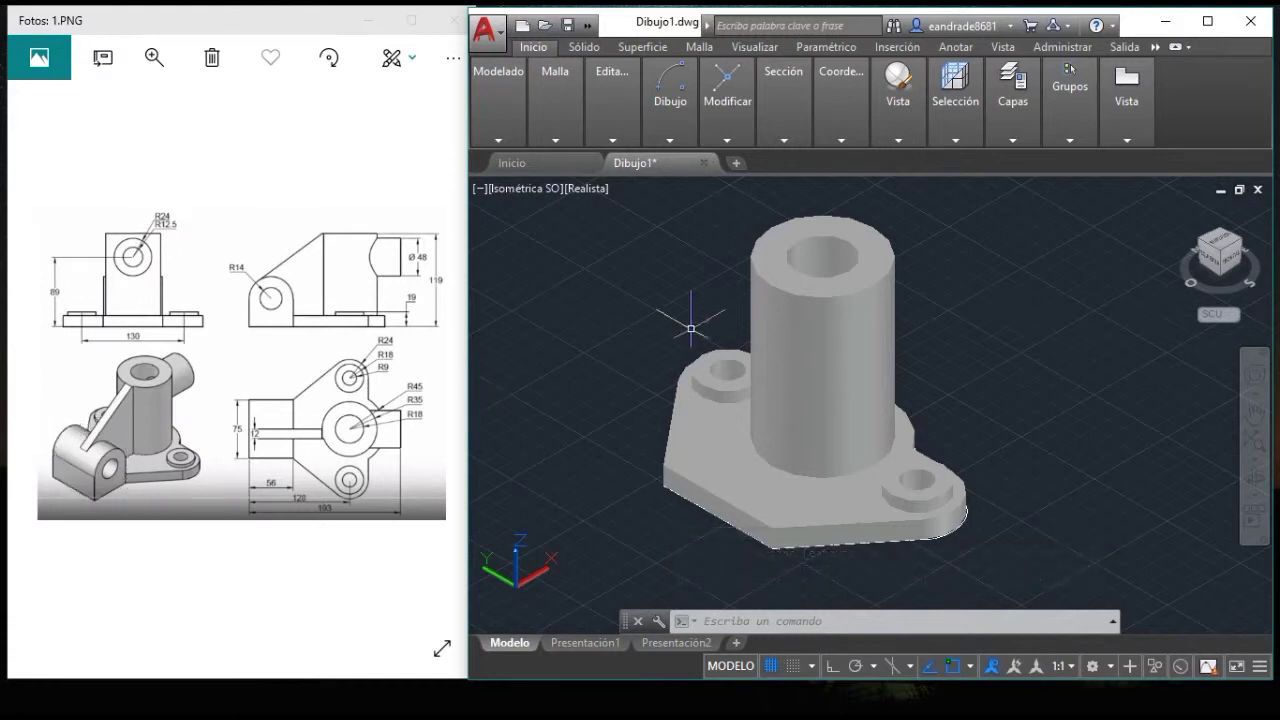
{"action": "mouse_move", "coordinate": [658, 489]}
{"action": "middle_mouse_down"}
{"action": "mouse_move", "coordinate": [877, 289]}
{"action": "mouse_move", "coordinate": [881, 300]}
{"action": "middle_mouse_up"}
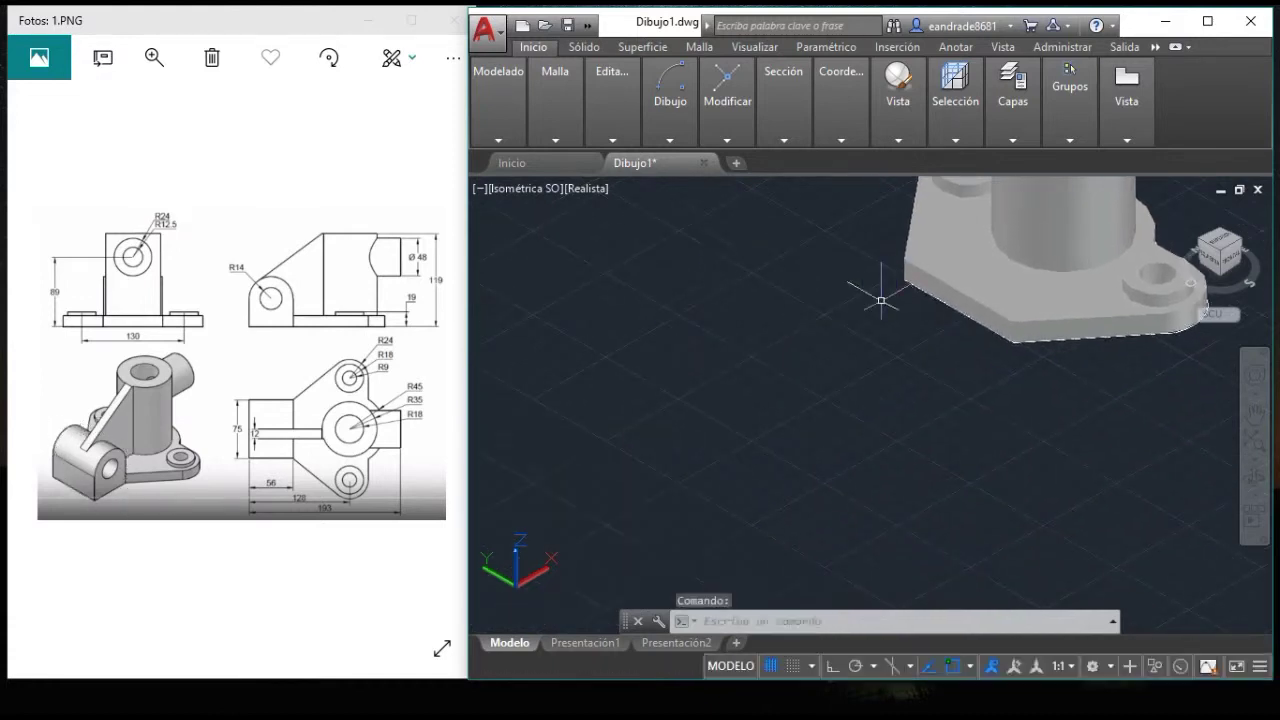
{"action": "middle_click_drag", "start_coordinate": [802, 345], "coordinate": [842, 388]}
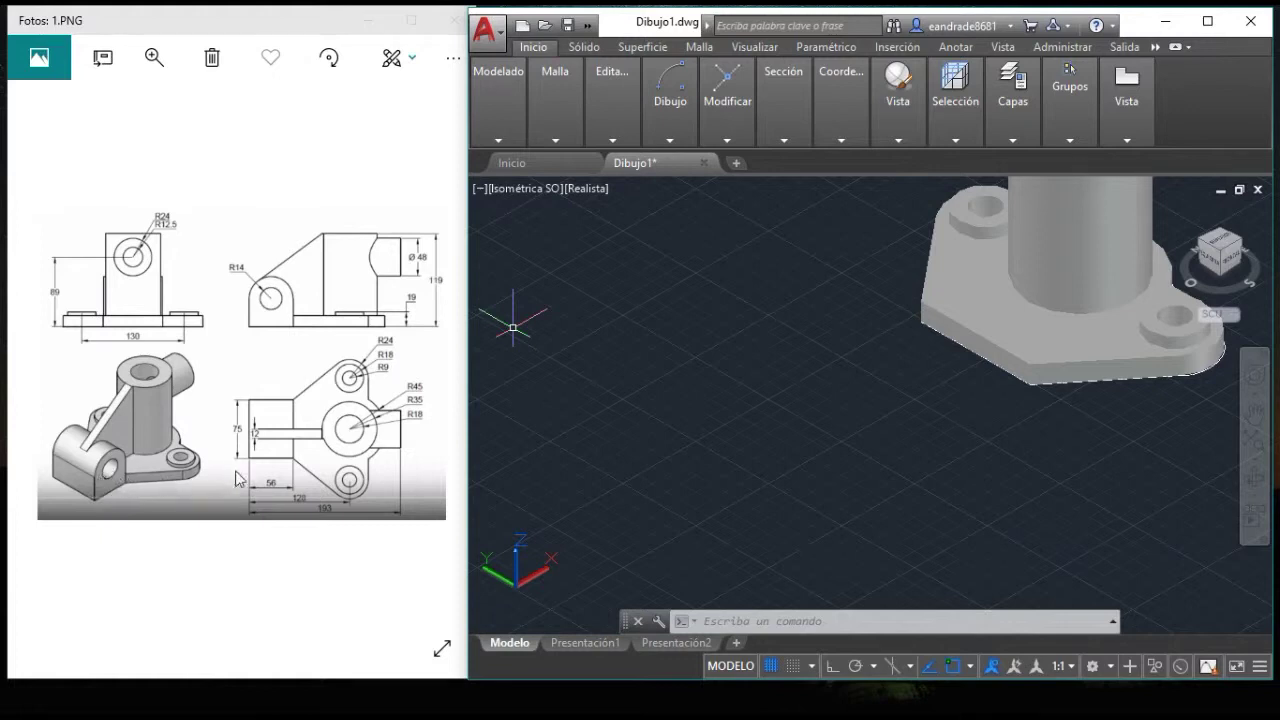
- Draw a circle of diameter 56 in the open space beside the base
{"action": "left_click", "coordinate": [669, 128]}
{"action": "left_click", "coordinate": [700, 186]}
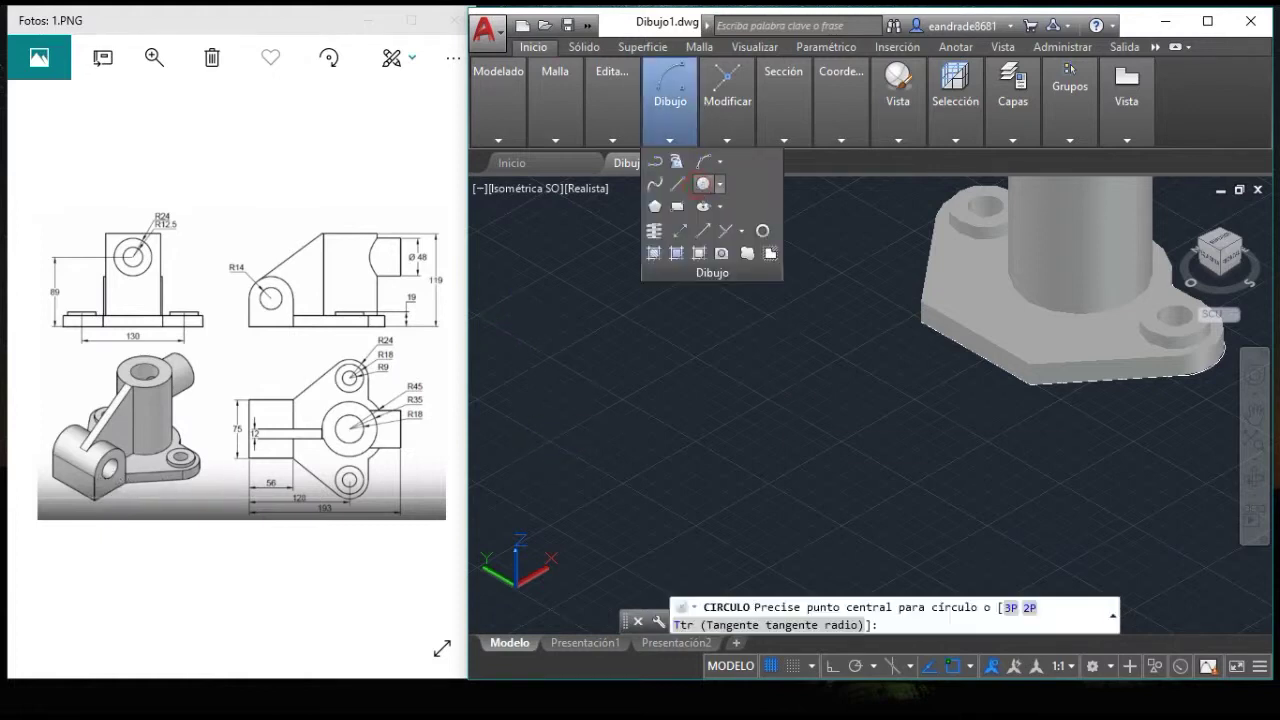
{"action": "left_click", "coordinate": [734, 396]}
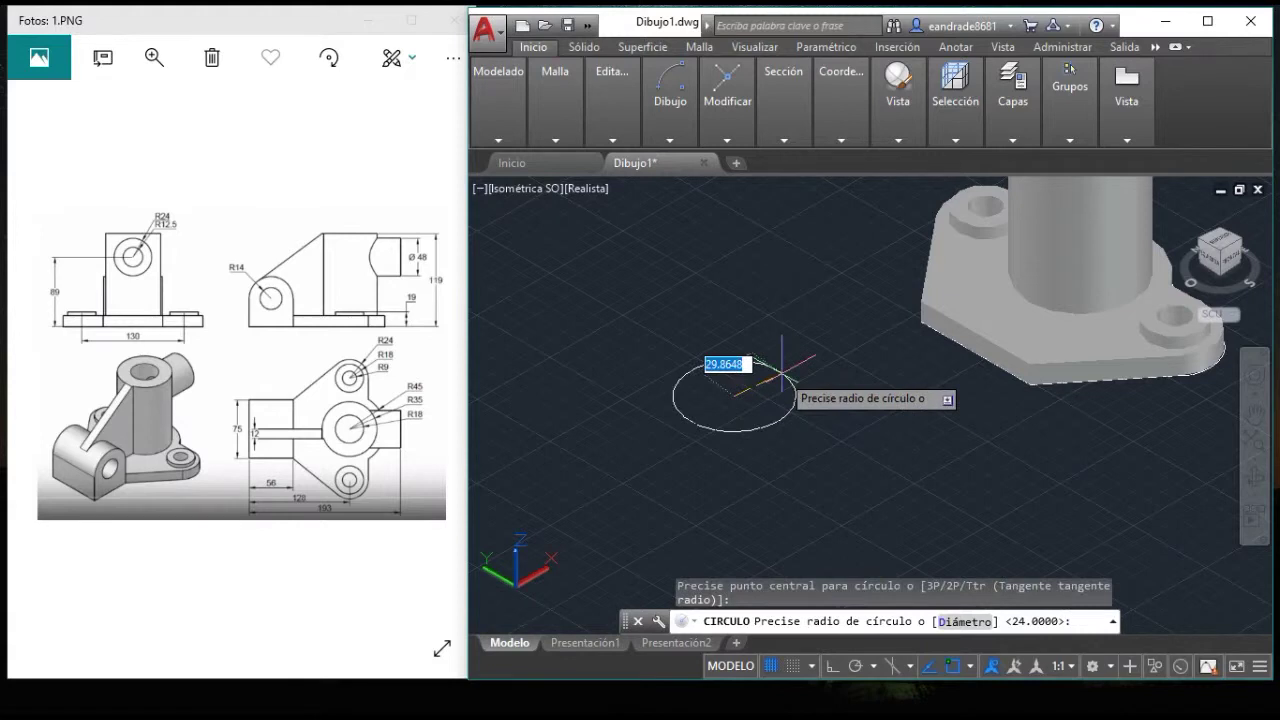
{"action": "left_click", "coordinate": [727, 128]}
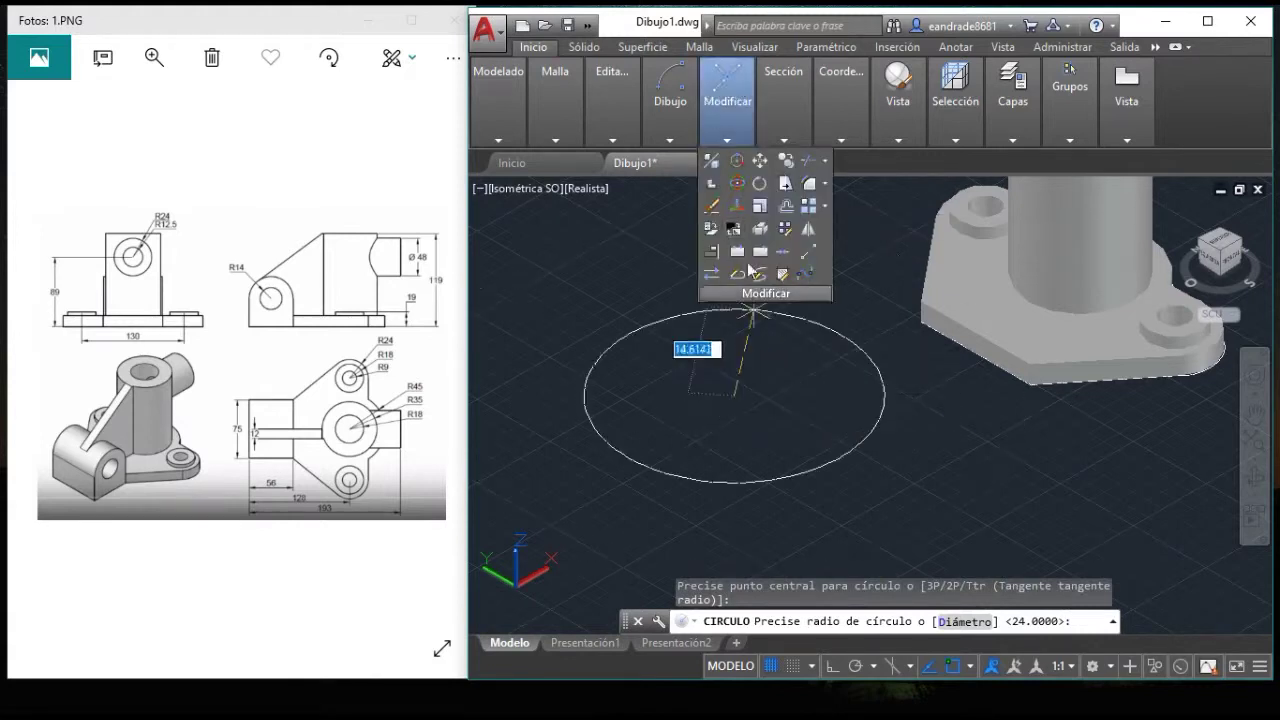
{"action": "right_click", "coordinate": [770, 380]}
{"action": "left_click", "coordinate": [815, 414]}
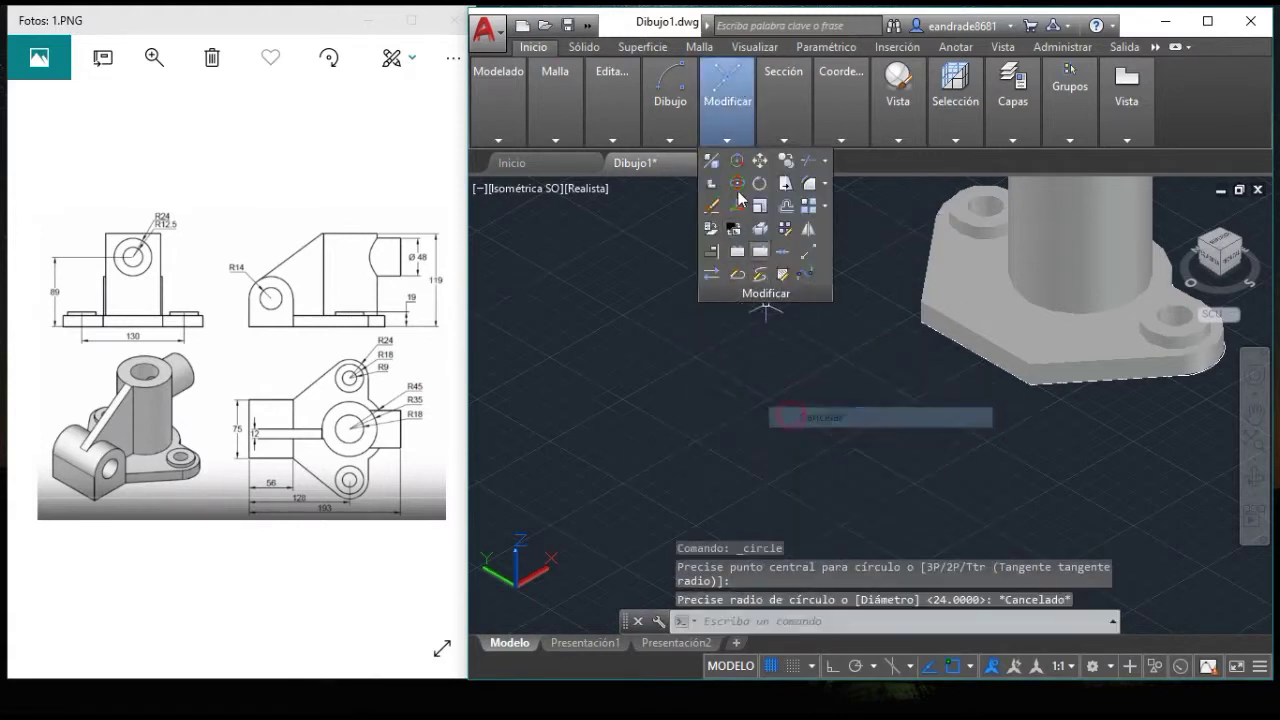
{"action": "left_click", "coordinate": [672, 114]}
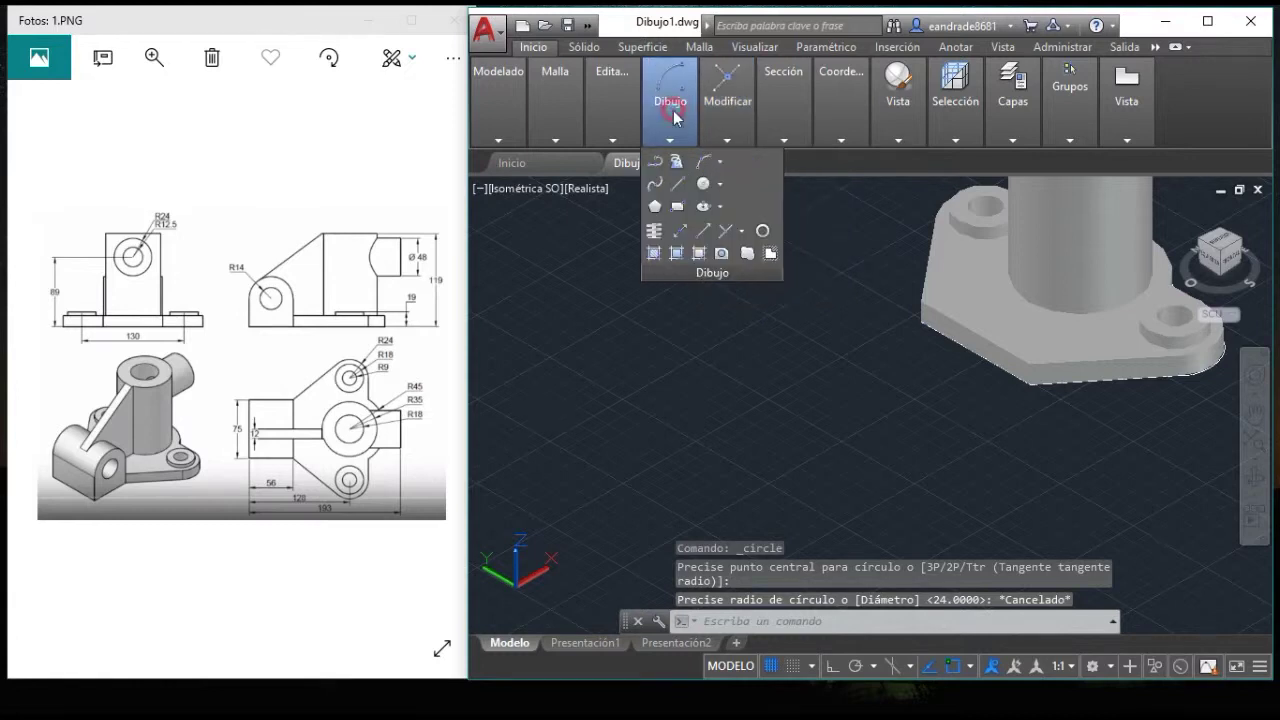
{"action": "left_click", "coordinate": [721, 189]}
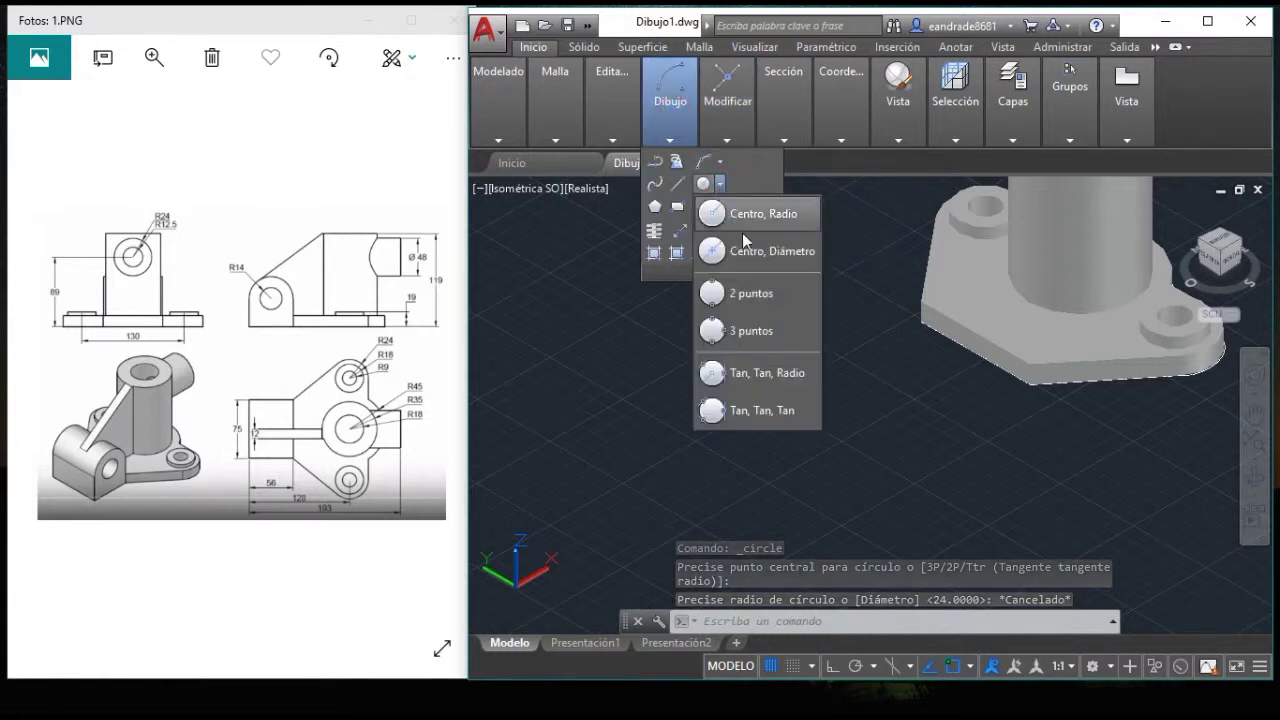
{"action": "left_click", "coordinate": [749, 250]}
{"action": "left_click", "coordinate": [716, 450]}
{"action": "type", "text": "56"}
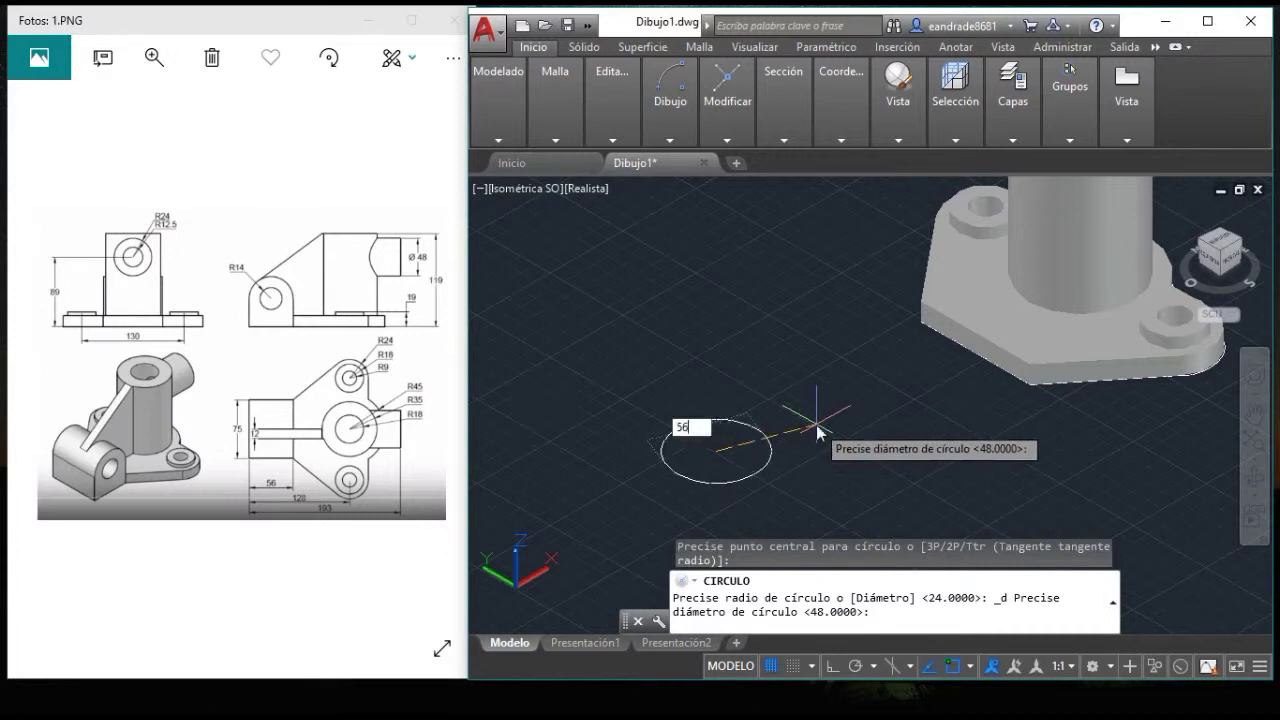
{"action": "key", "text": "Return"}
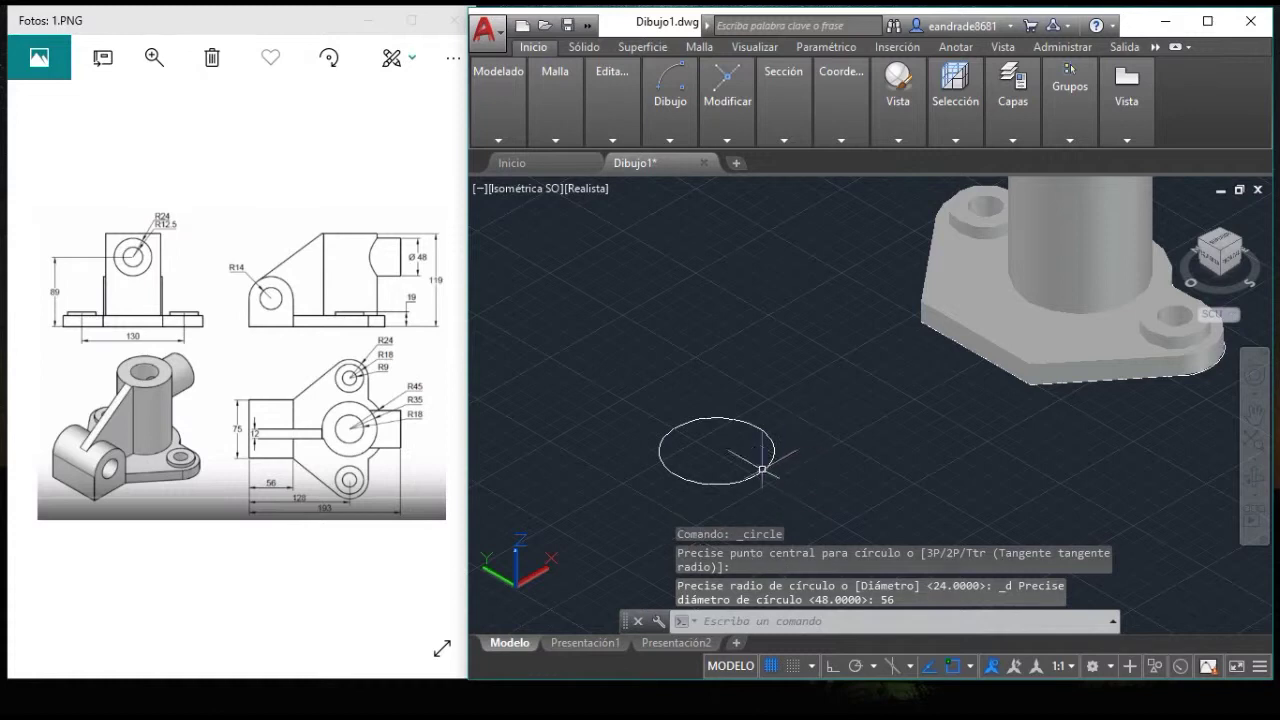
- Add a concentric circle of radius 14 at the same centre
{"action": "left_click", "coordinate": [619, 135]}
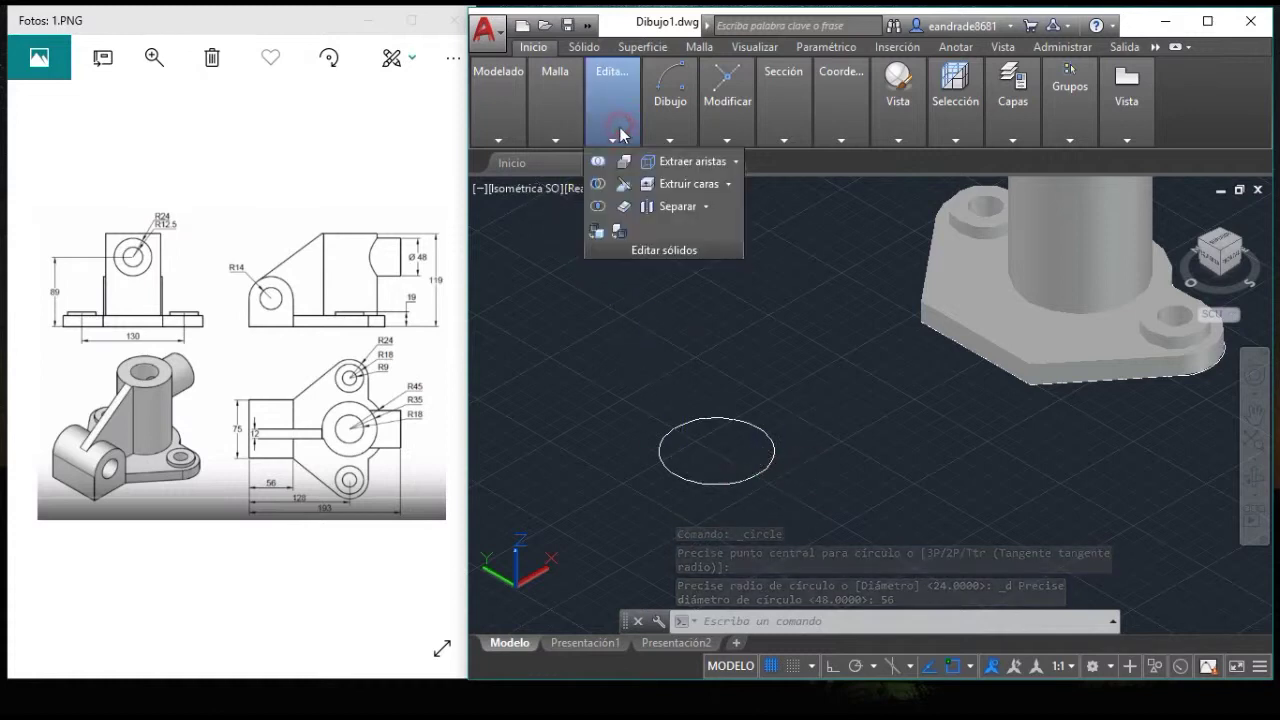
{"action": "left_click", "coordinate": [669, 139]}
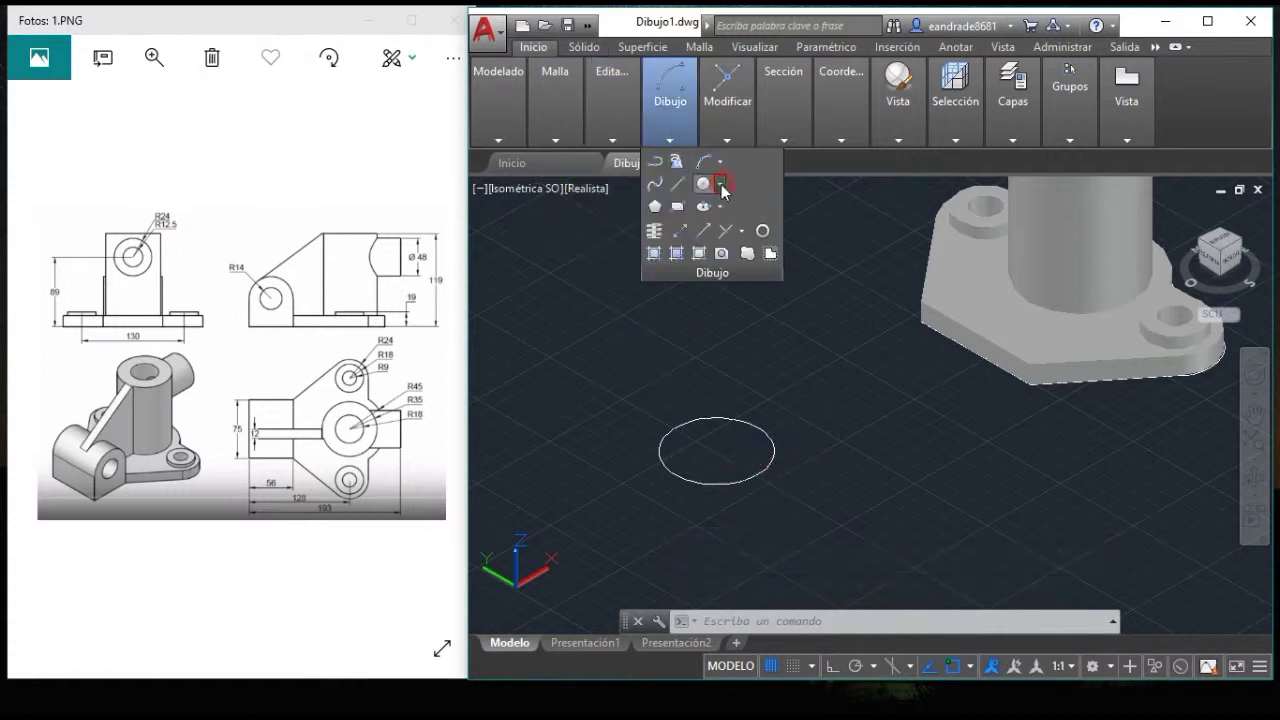
{"action": "left_click", "coordinate": [723, 192]}
{"action": "left_click", "coordinate": [750, 210]}
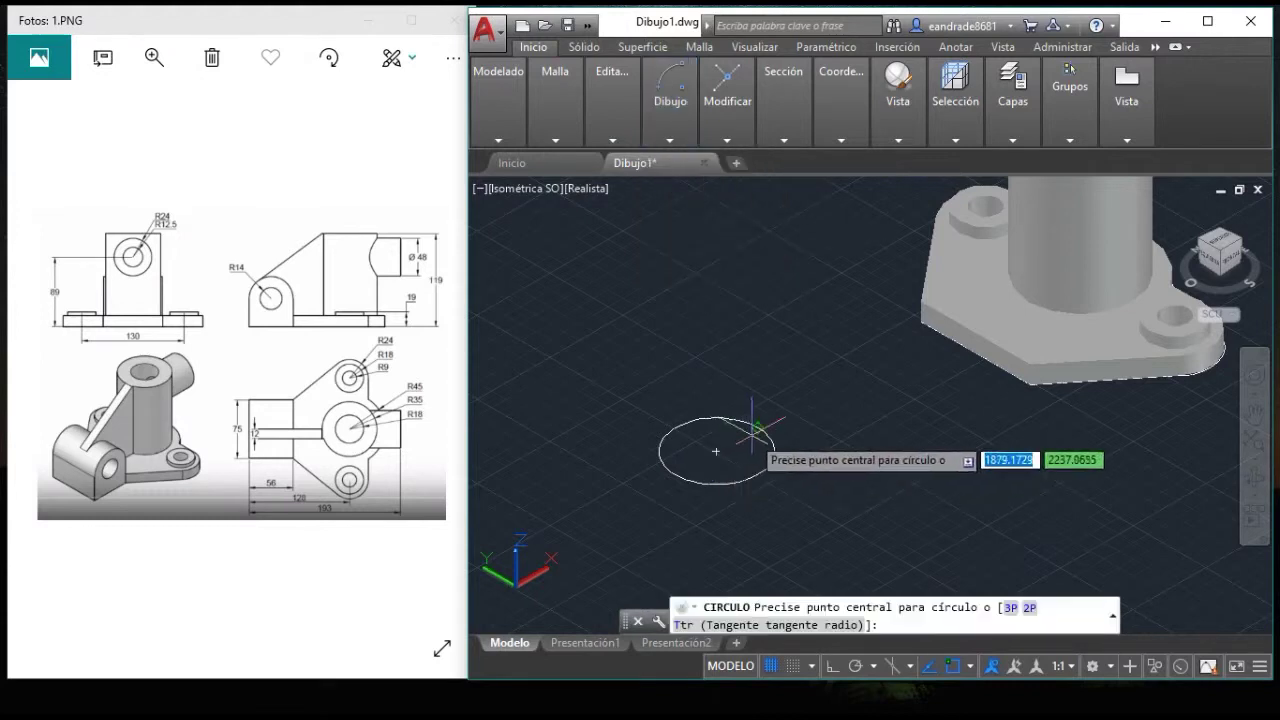
{"action": "left_click", "coordinate": [716, 451]}
{"action": "type", "text": "14"}
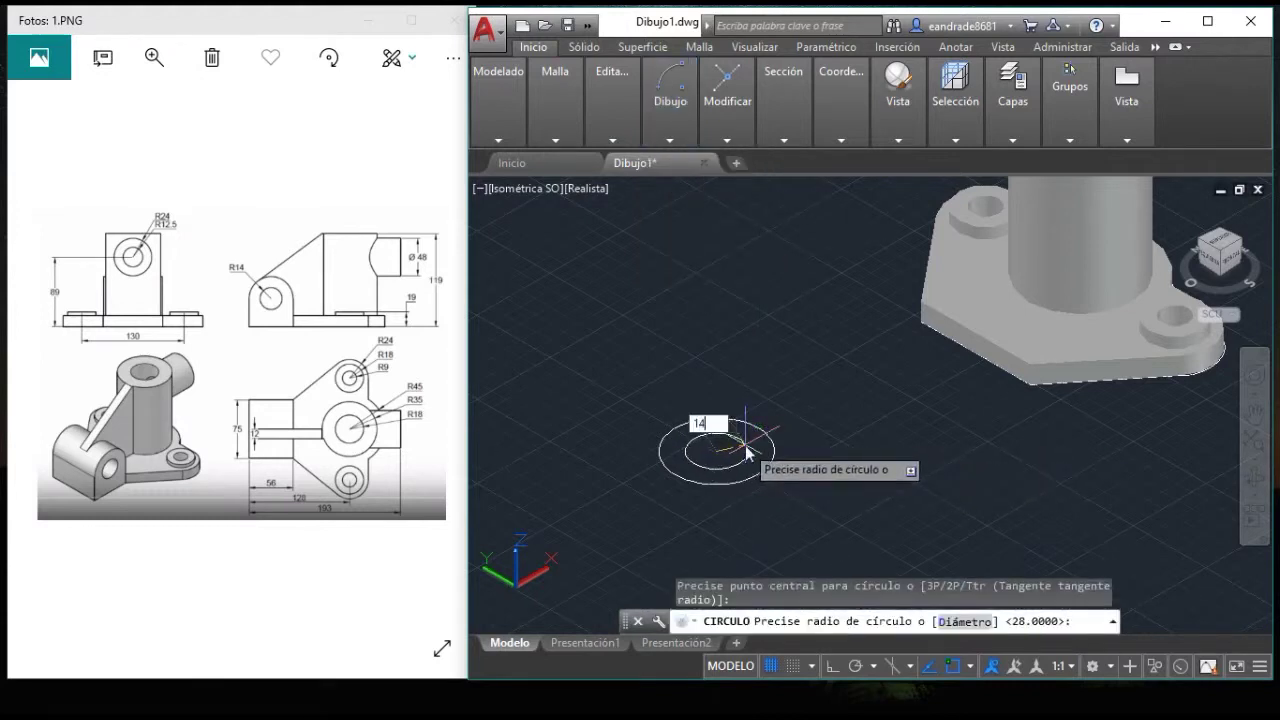
{"action": "key", "text": "Return"}
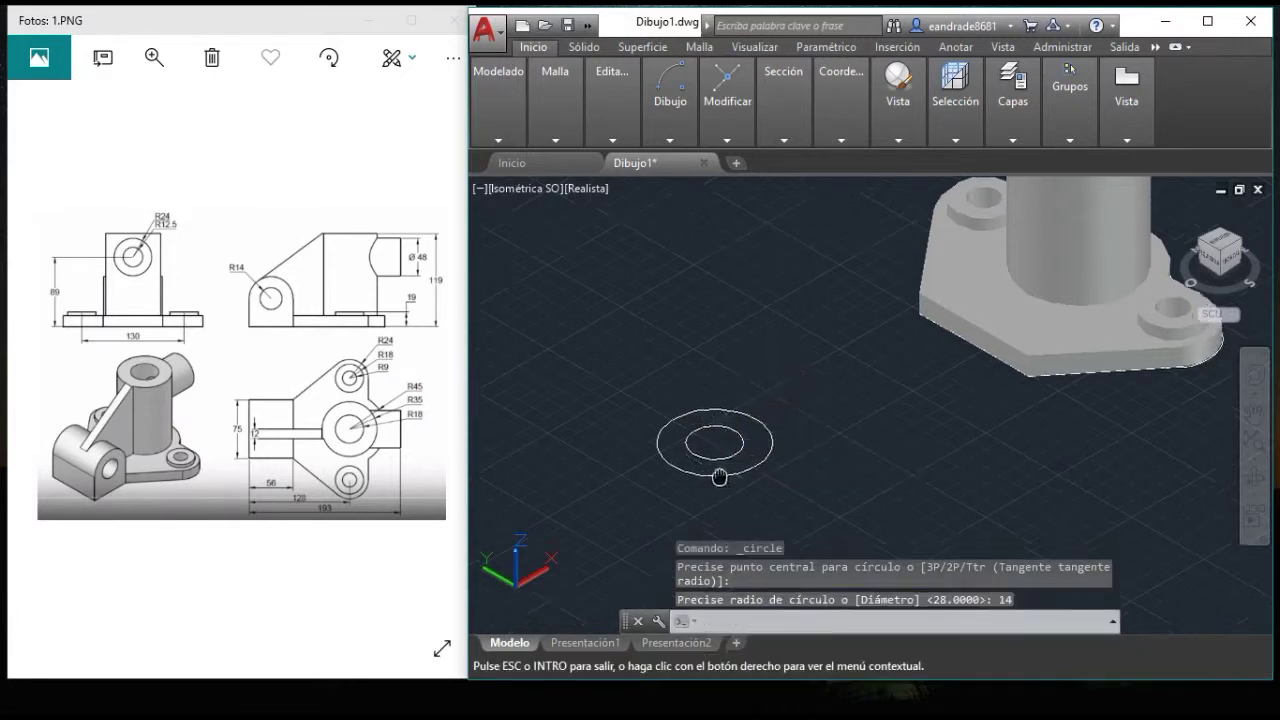
{"action": "middle_click_drag", "start_coordinate": [774, 395], "coordinate": [766, 327]}
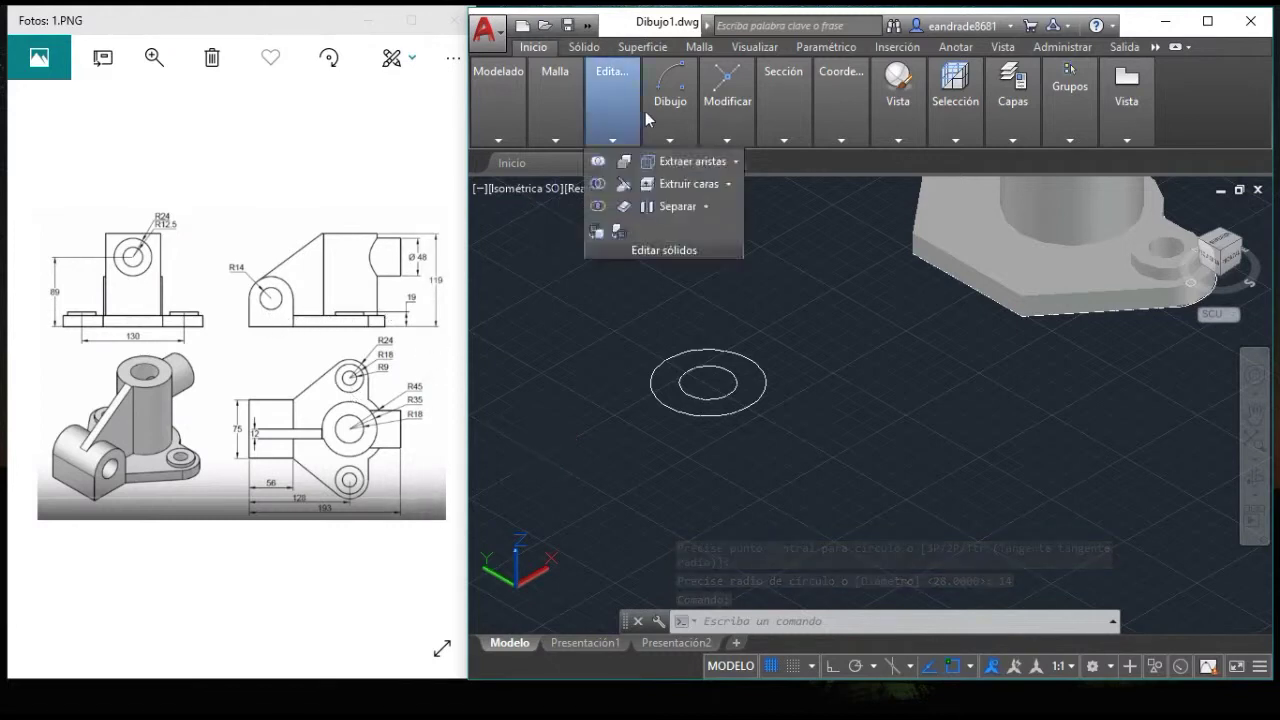
- With ortho on, draw a 19-long segment then the long base line below the circles
{"action": "mouse_move", "coordinate": [670, 100]}
{"action": "left_click", "coordinate": [670, 184]}
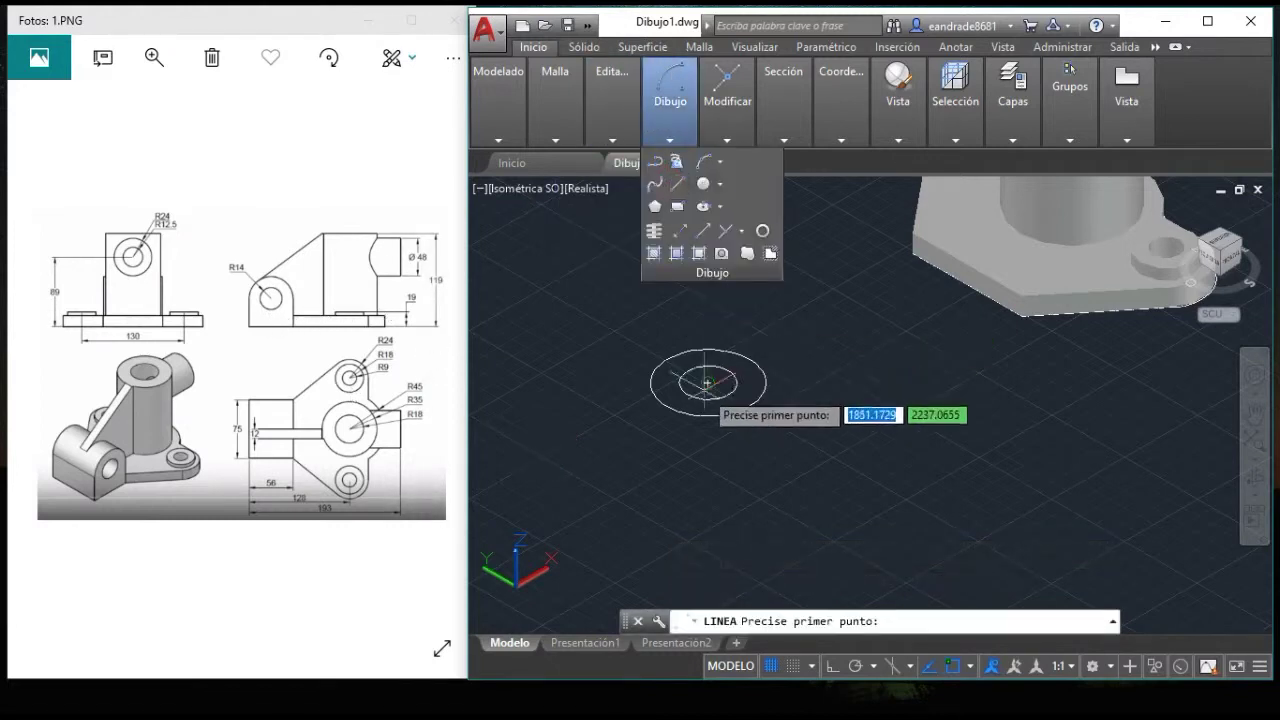
{"action": "left_click", "coordinate": [727, 393]}
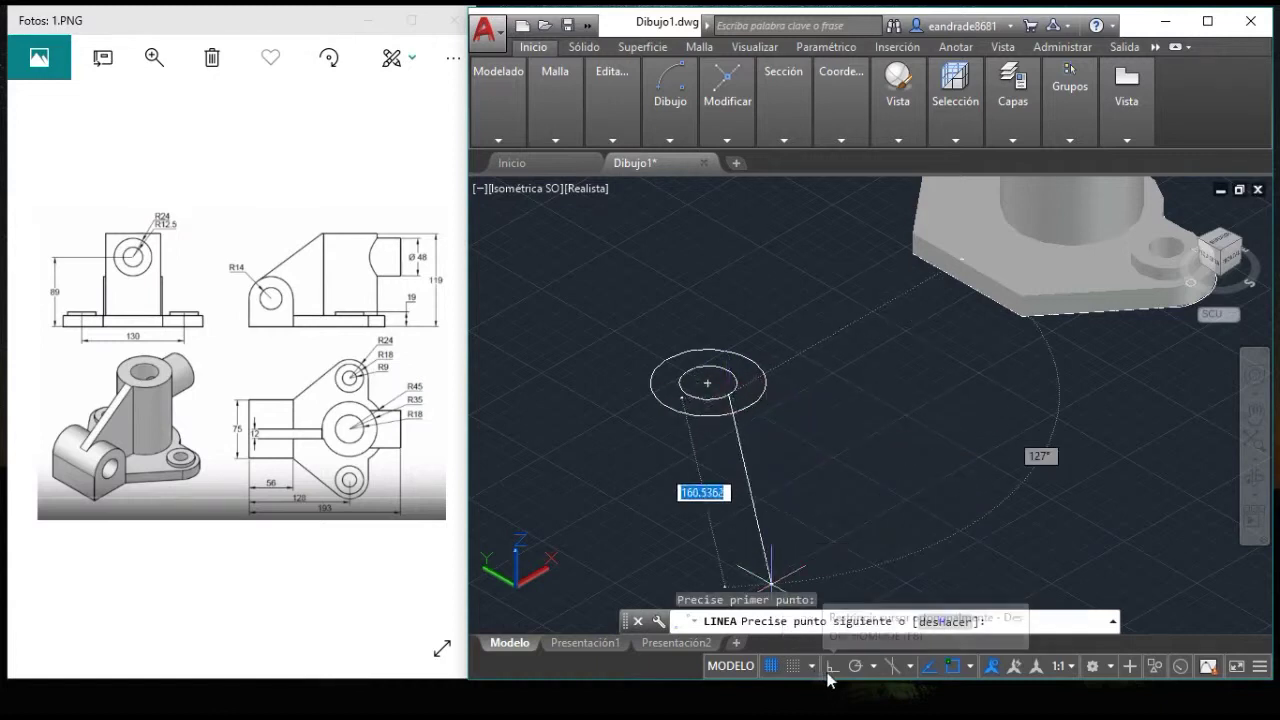
{"action": "key", "text": "F8"}
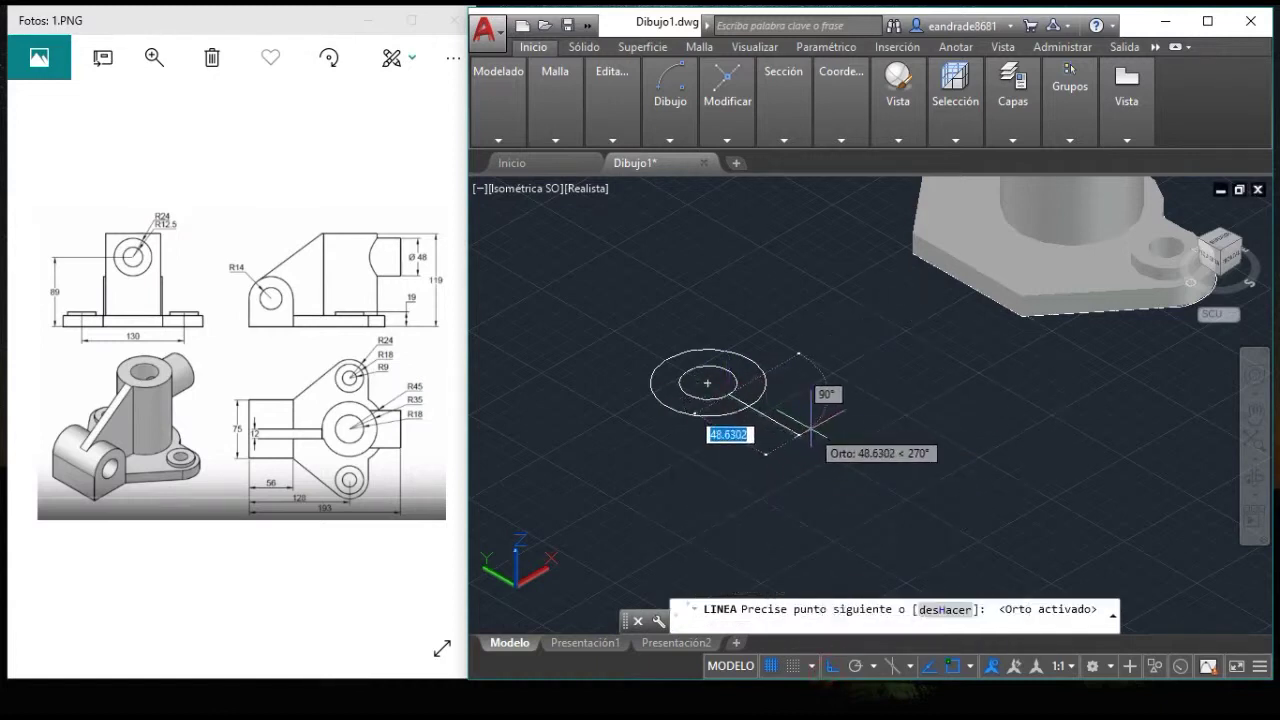
{"action": "type", "text": "19"}
{"action": "key", "text": "Return"}
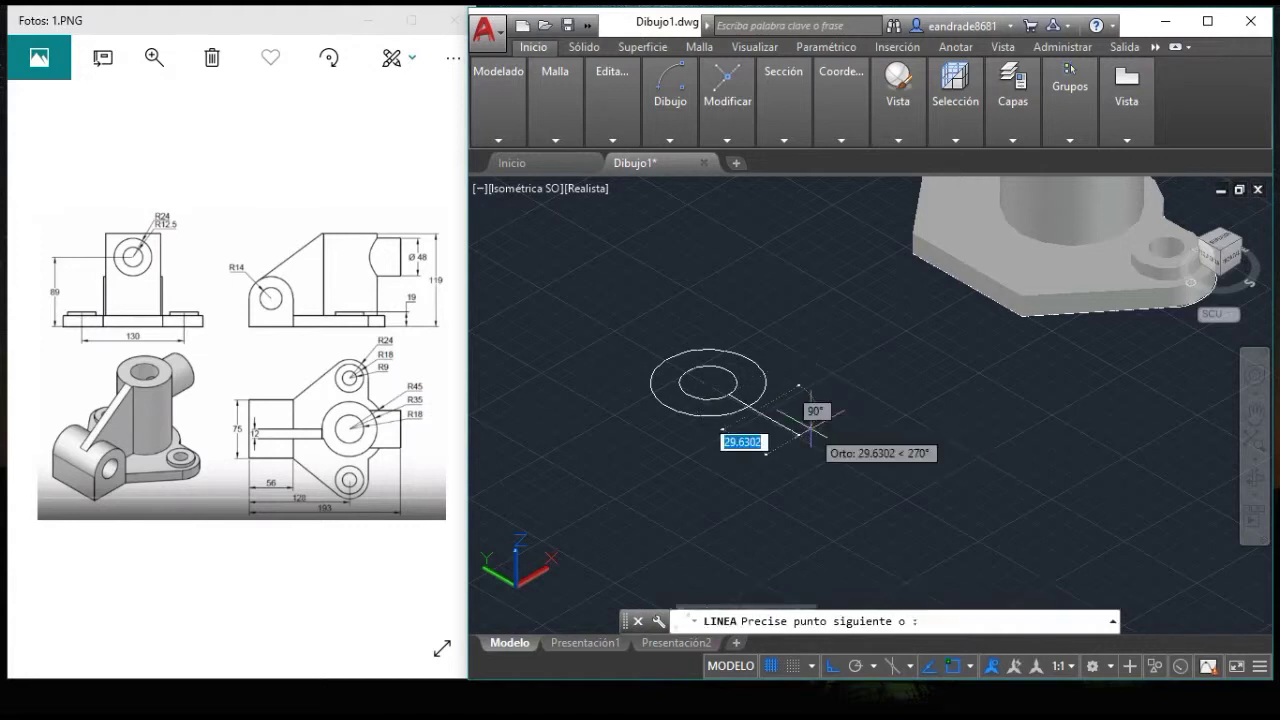
{"action": "left_click", "coordinate": [859, 352]}
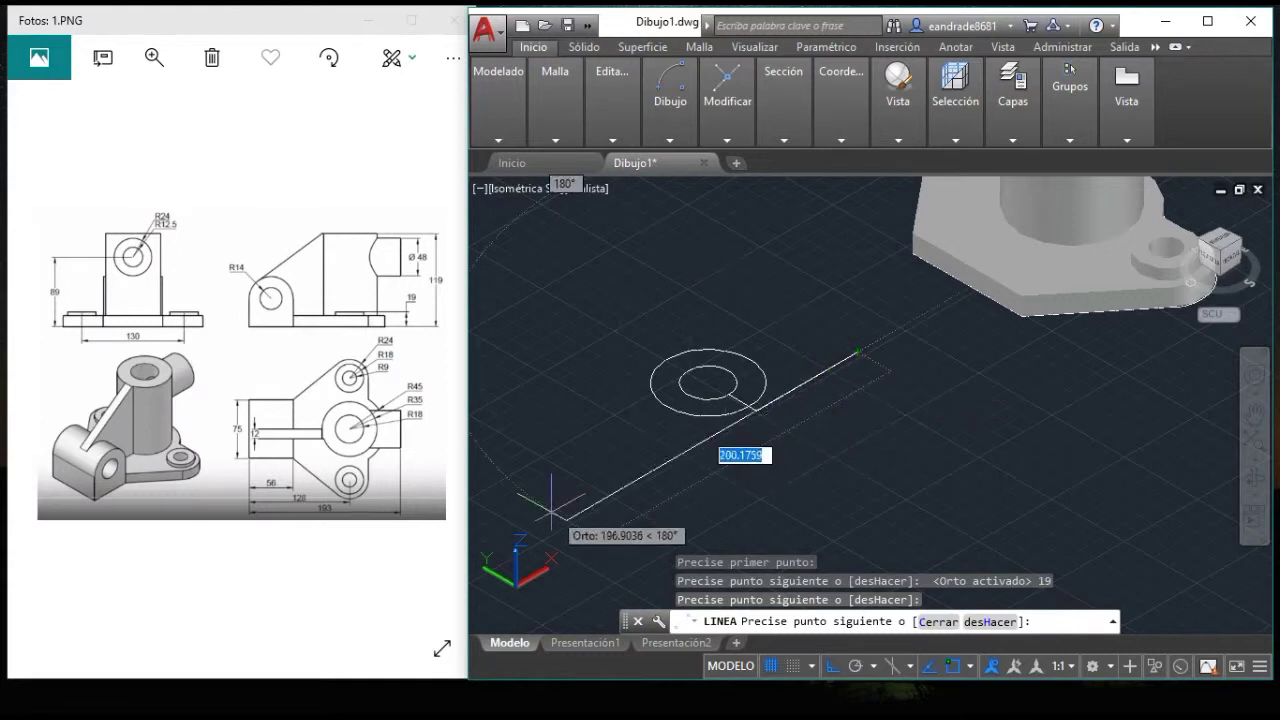
{"action": "left_click", "coordinate": [640, 463]}
{"action": "key", "text": "Return"}
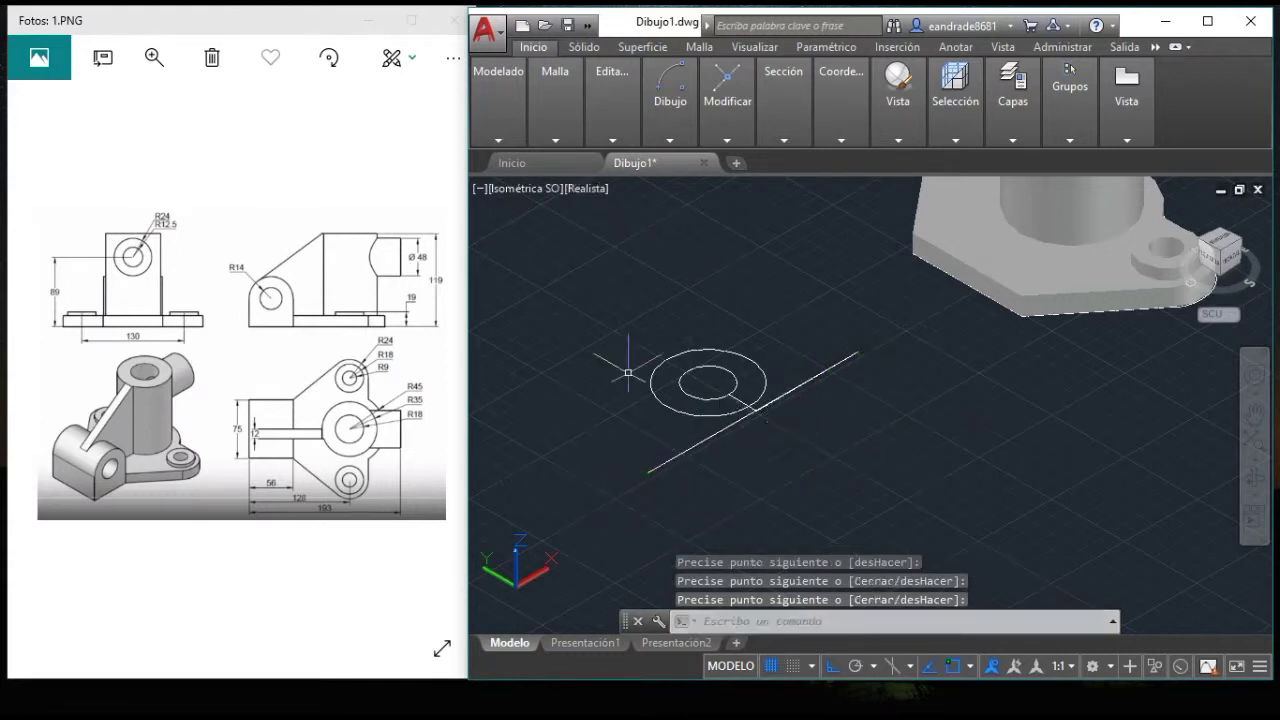
{"action": "mouse_move", "coordinate": [670, 100]}
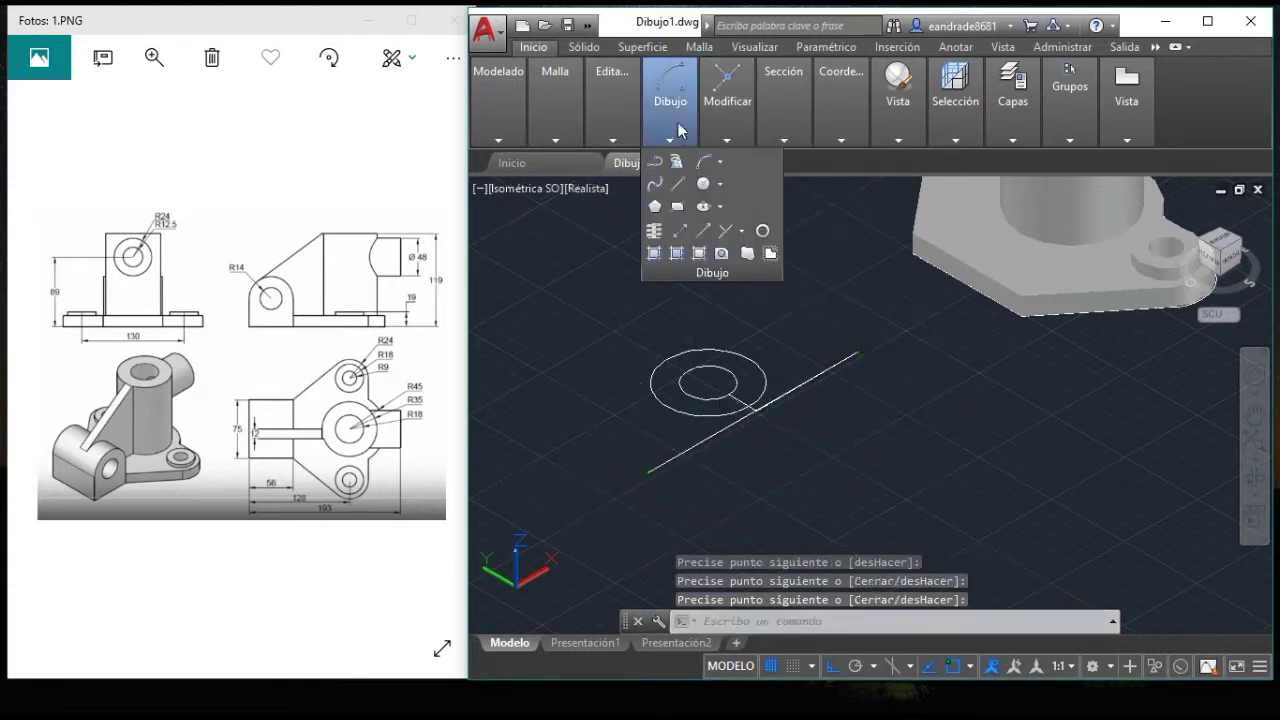
- Draw short connecting lines from the circles' centre and the outer circle
{"action": "left_click", "coordinate": [677, 183]}
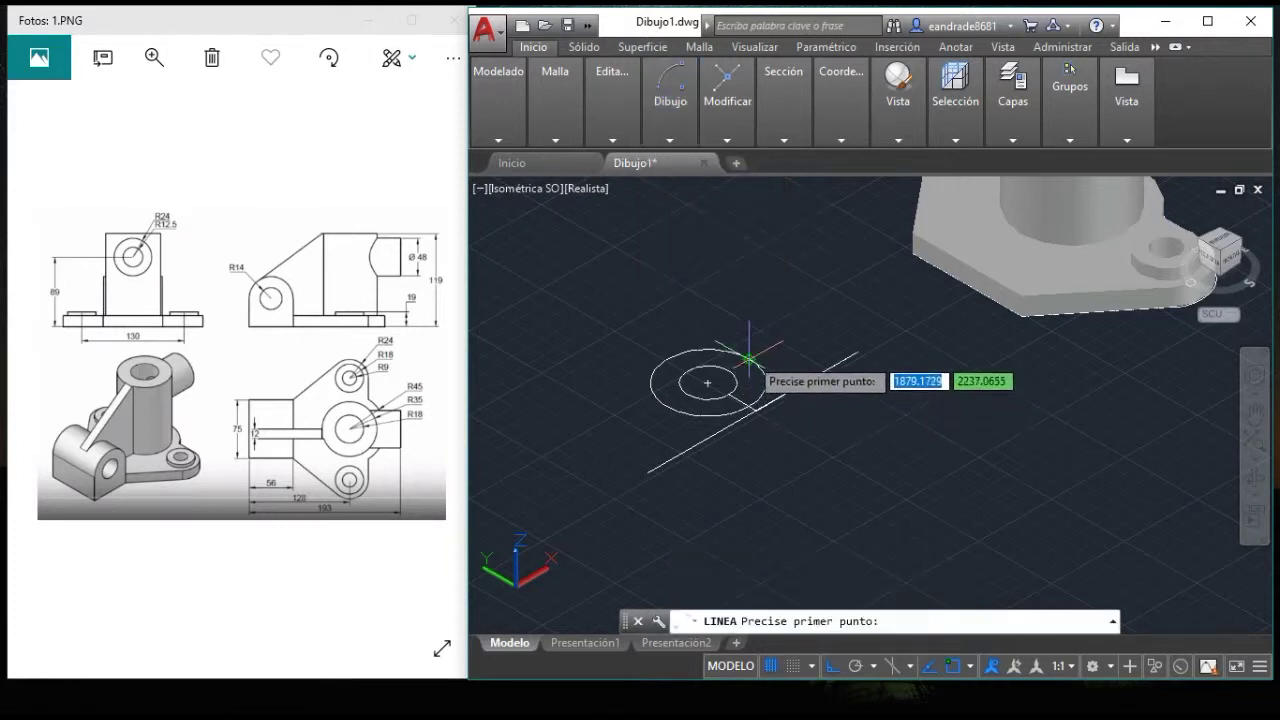
{"action": "left_click", "coordinate": [762, 378]}
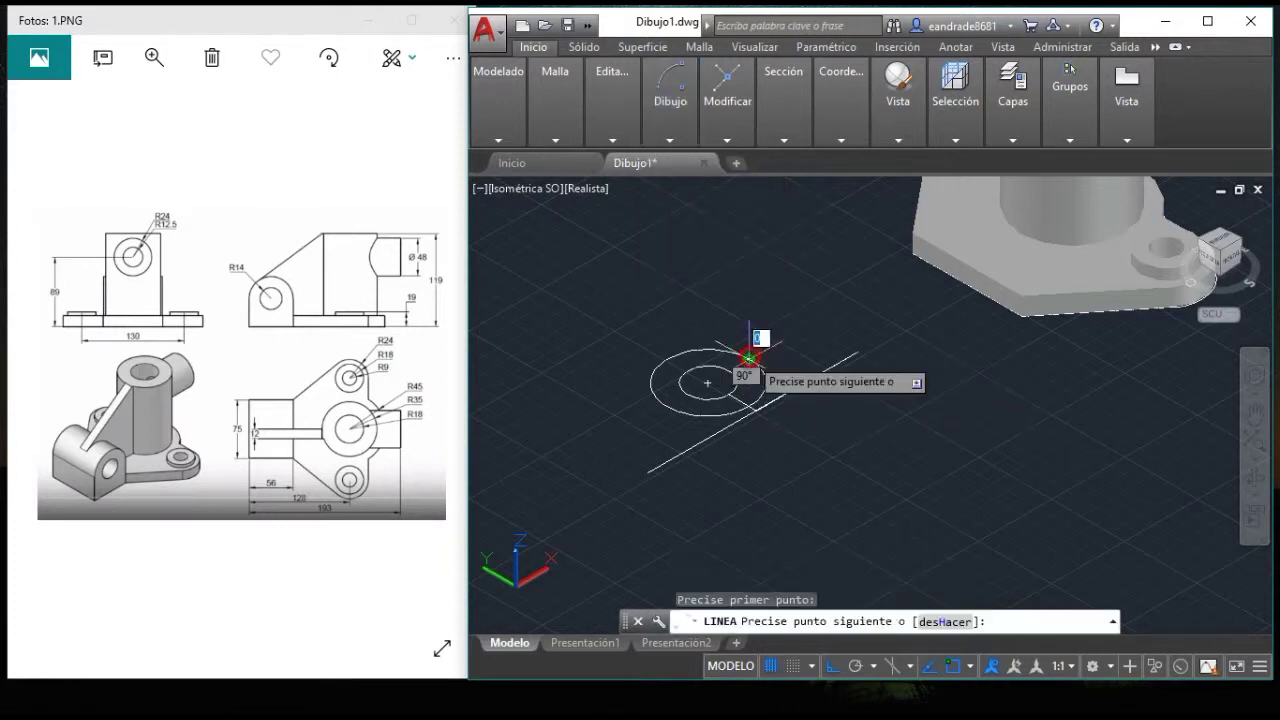
{"action": "left_click", "coordinate": [795, 387]}
{"action": "key", "text": "Return"}
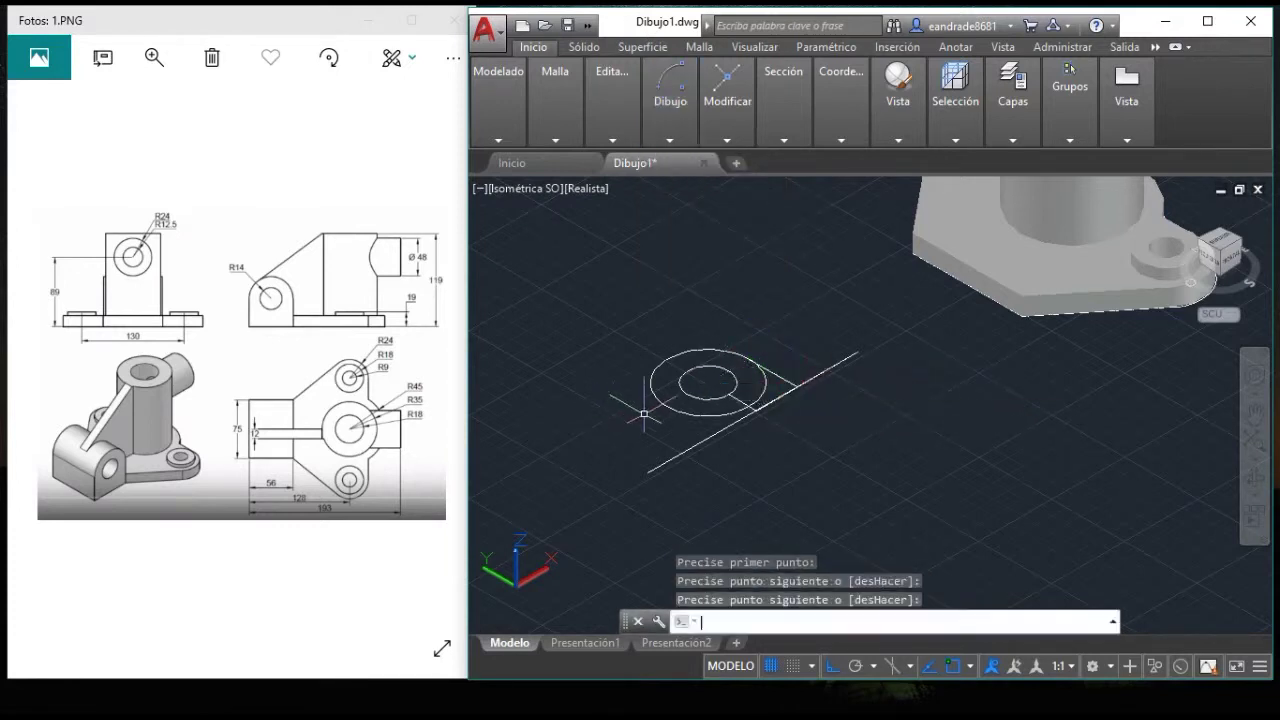
{"action": "key", "text": "Return"}
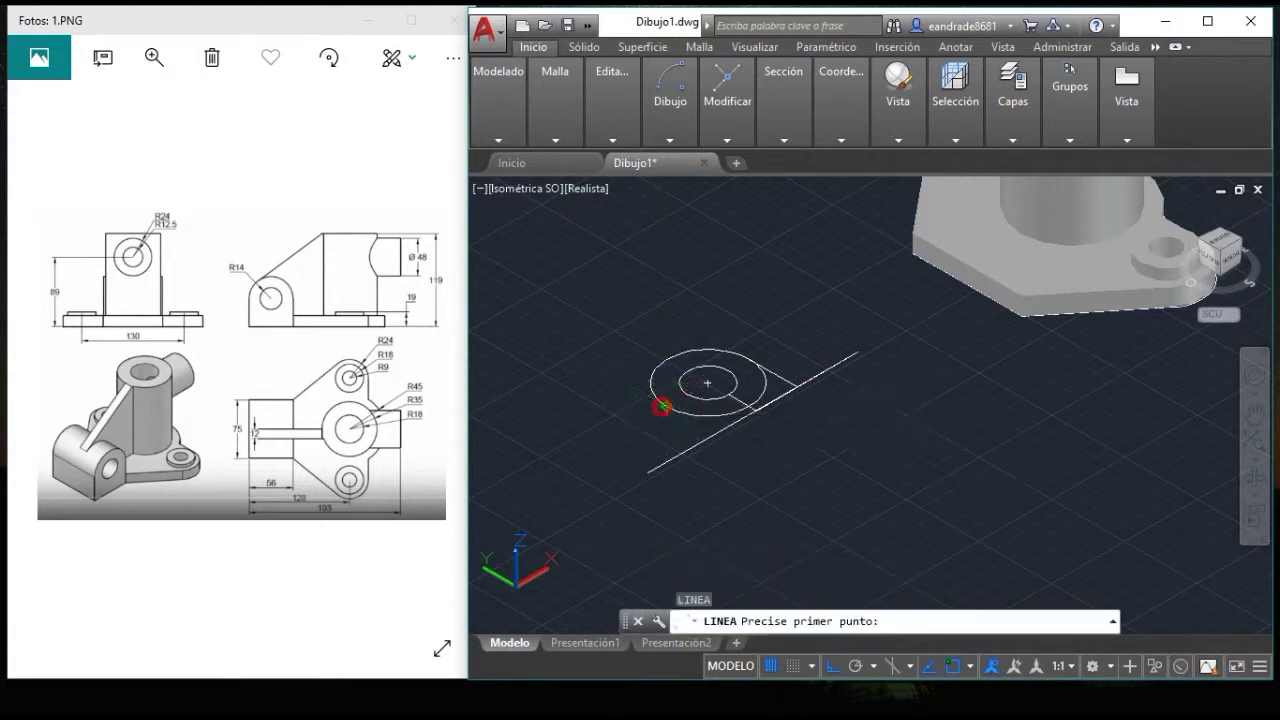
{"action": "left_click", "coordinate": [709, 395]}
{"action": "key", "text": "Return"}
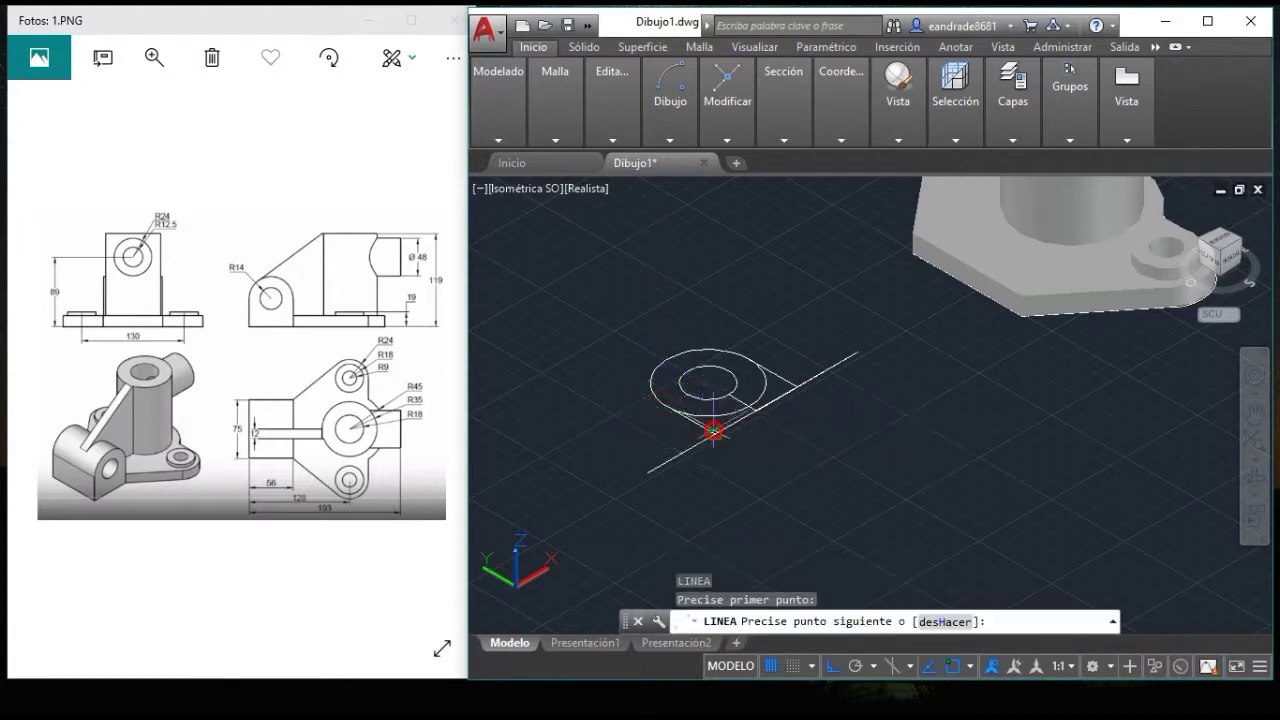
{"action": "key", "text": "Return"}
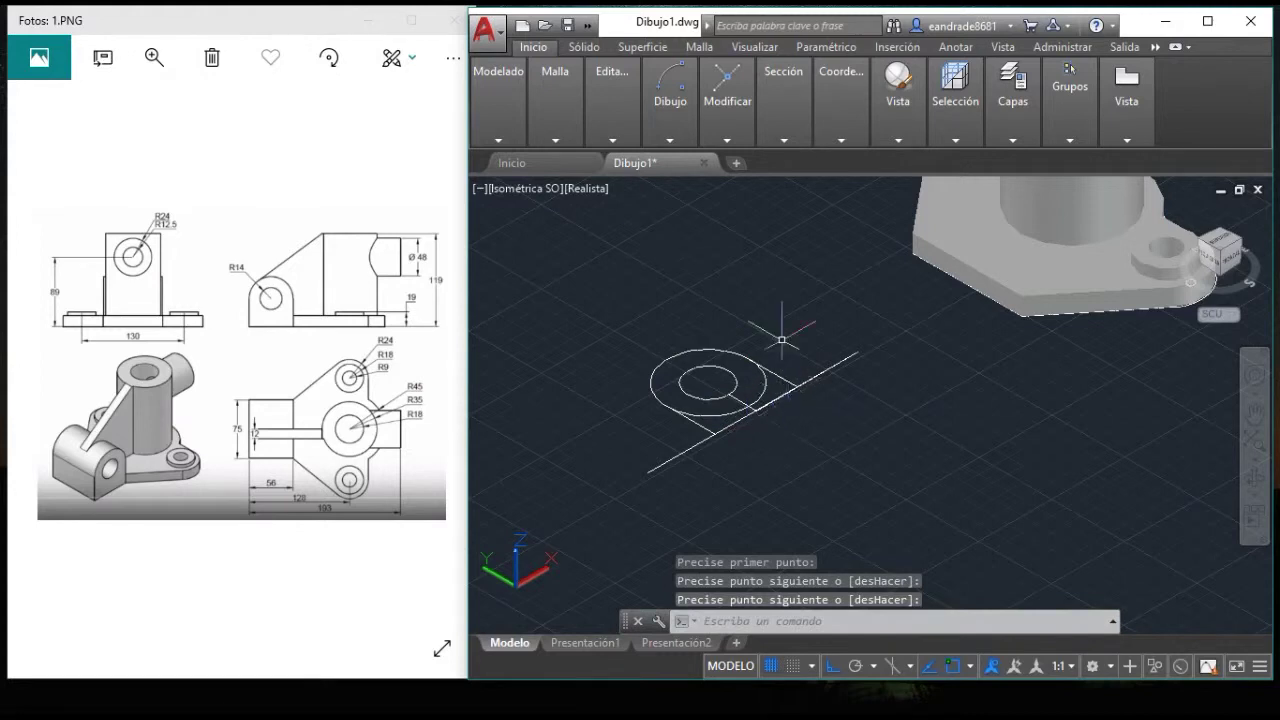
{"action": "left_click", "coordinate": [724, 120]}
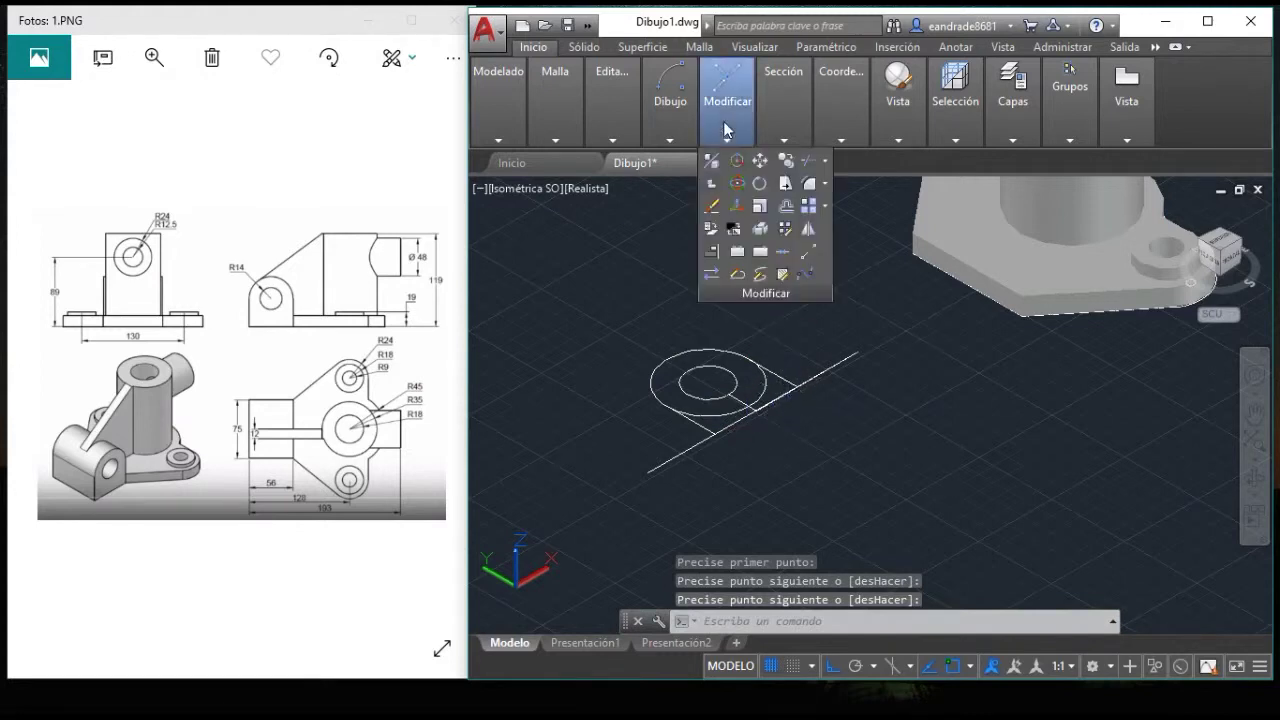
- Trim the outer circle's unwanted arc and the overshooting line end
{"action": "left_click", "coordinate": [807, 161]}
{"action": "left_click", "coordinate": [842, 457]}
{"action": "left_click", "coordinate": [580, 323]}
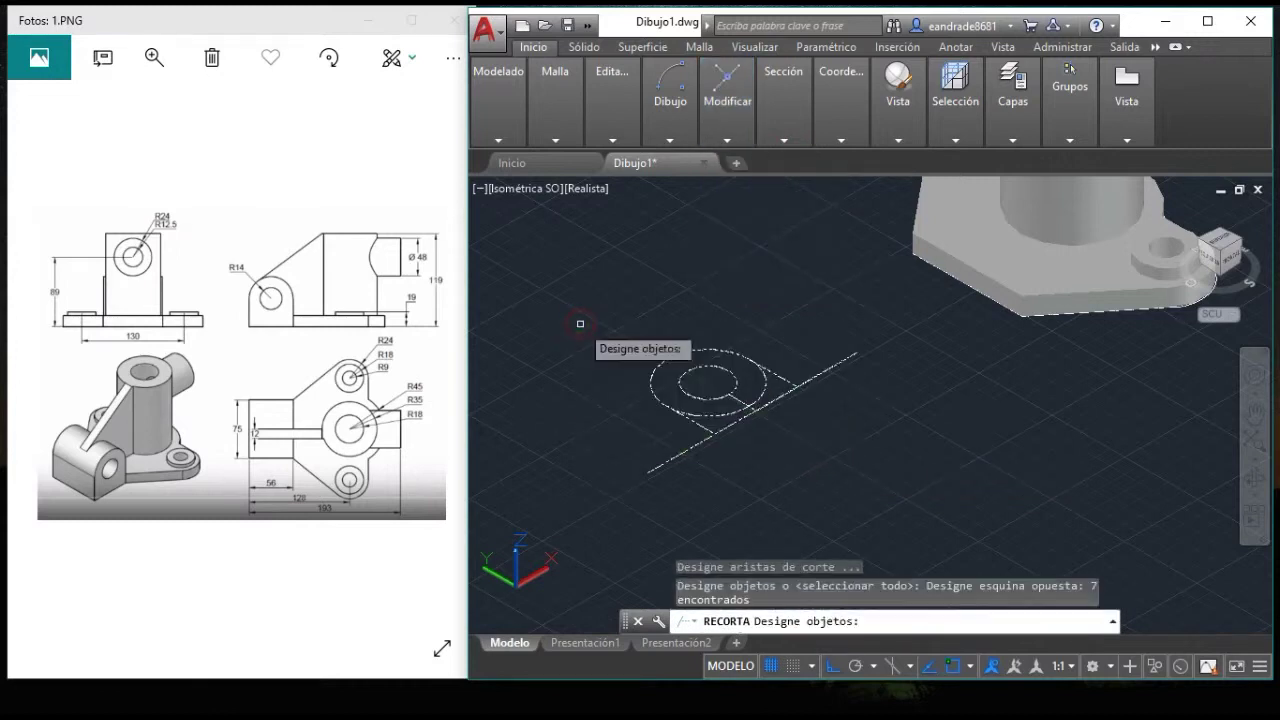
{"action": "key", "text": "Return"}
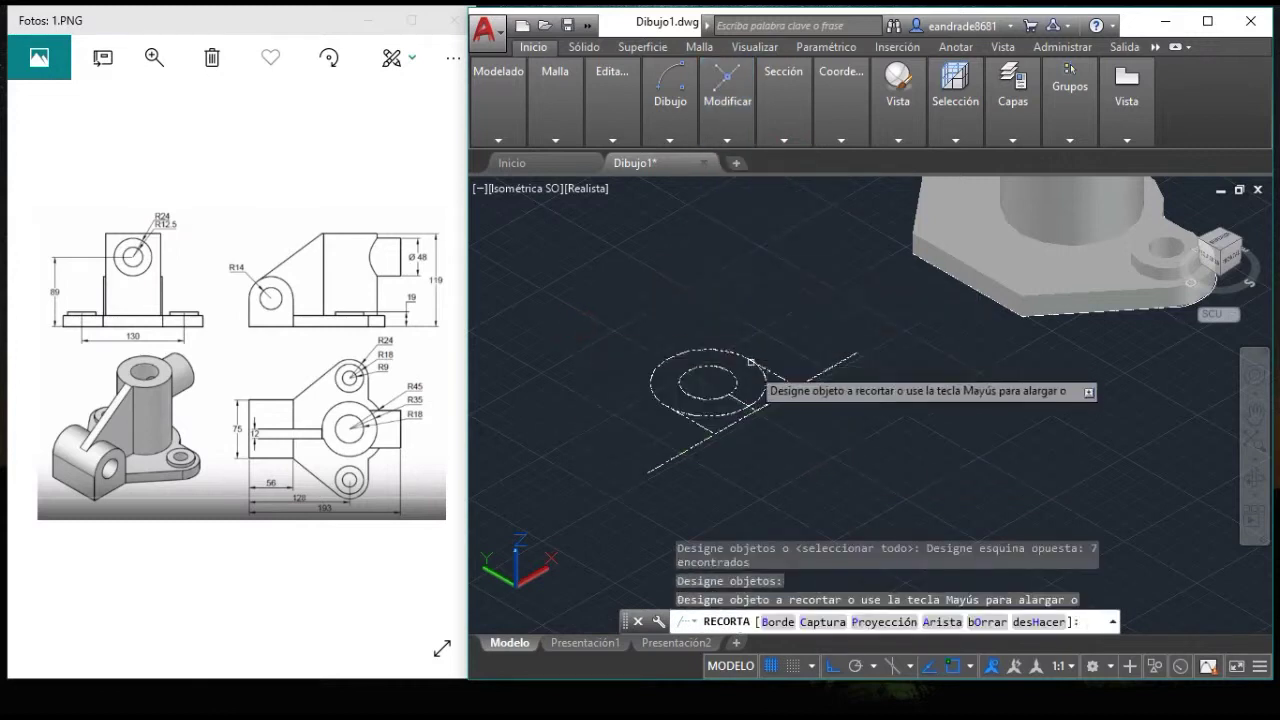
{"action": "left_click", "coordinate": [764, 395]}
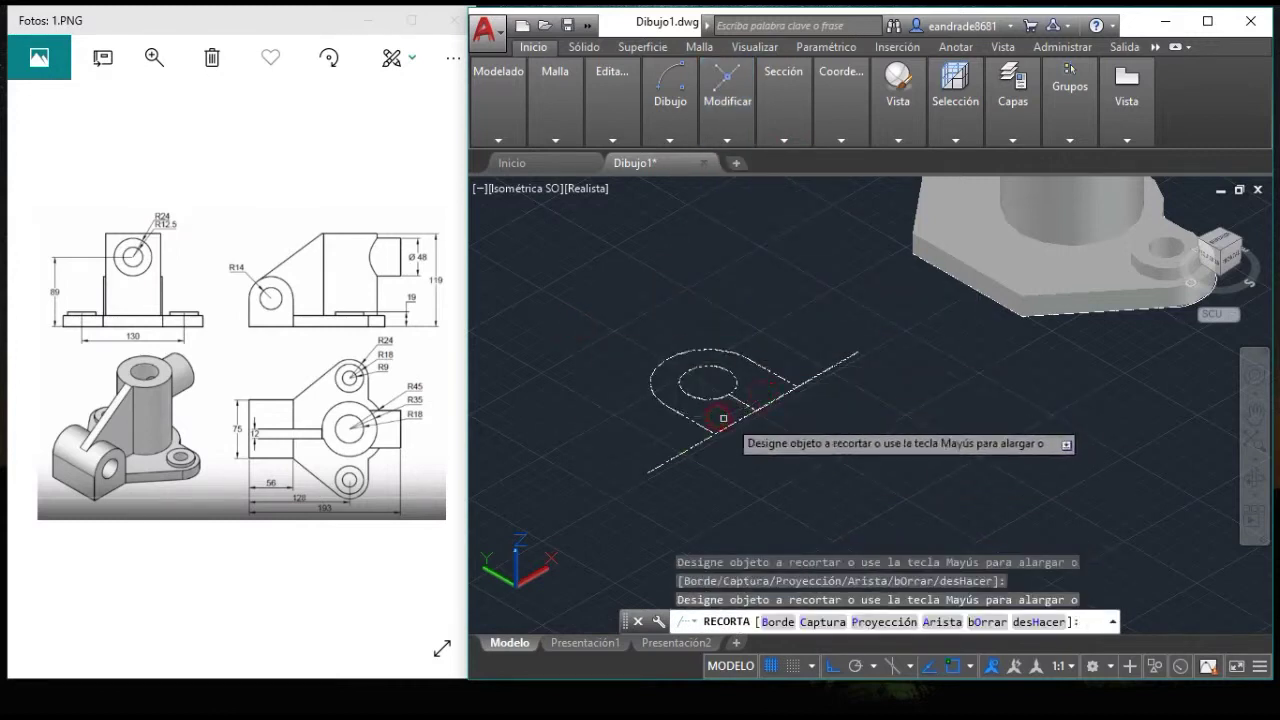
{"action": "left_click", "coordinate": [680, 452]}
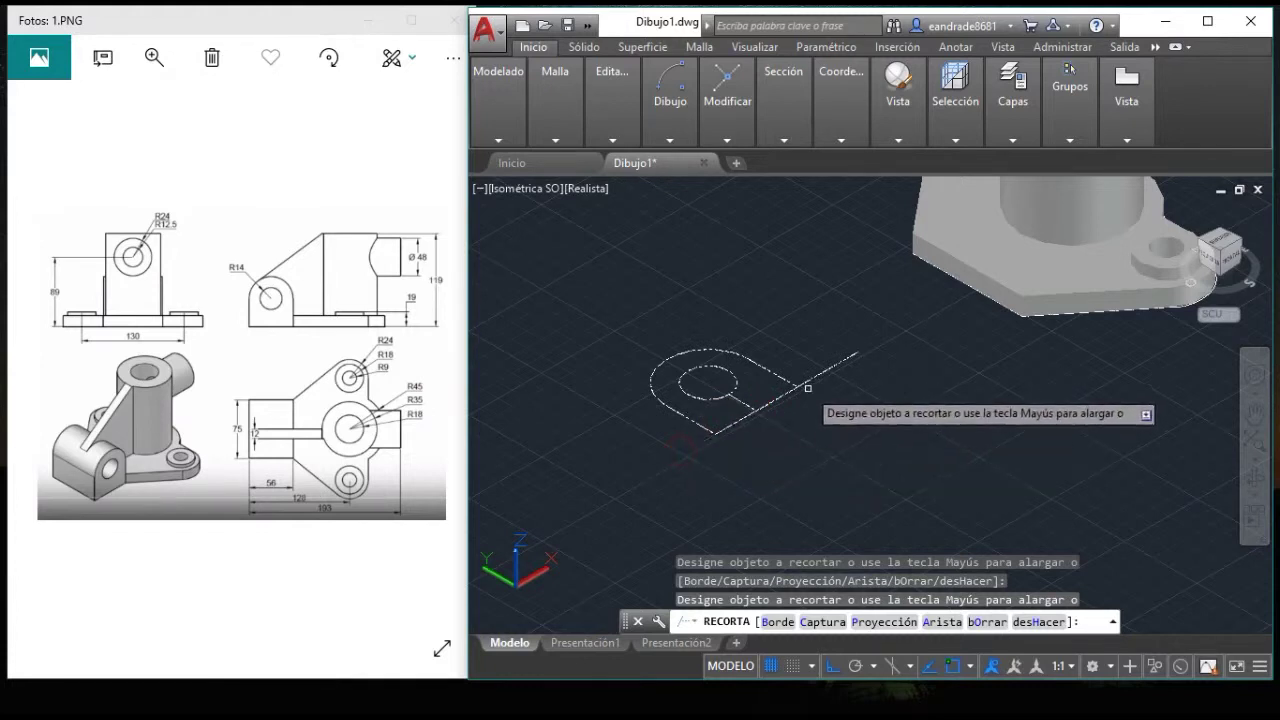
{"action": "right_click", "coordinate": [782, 460]}
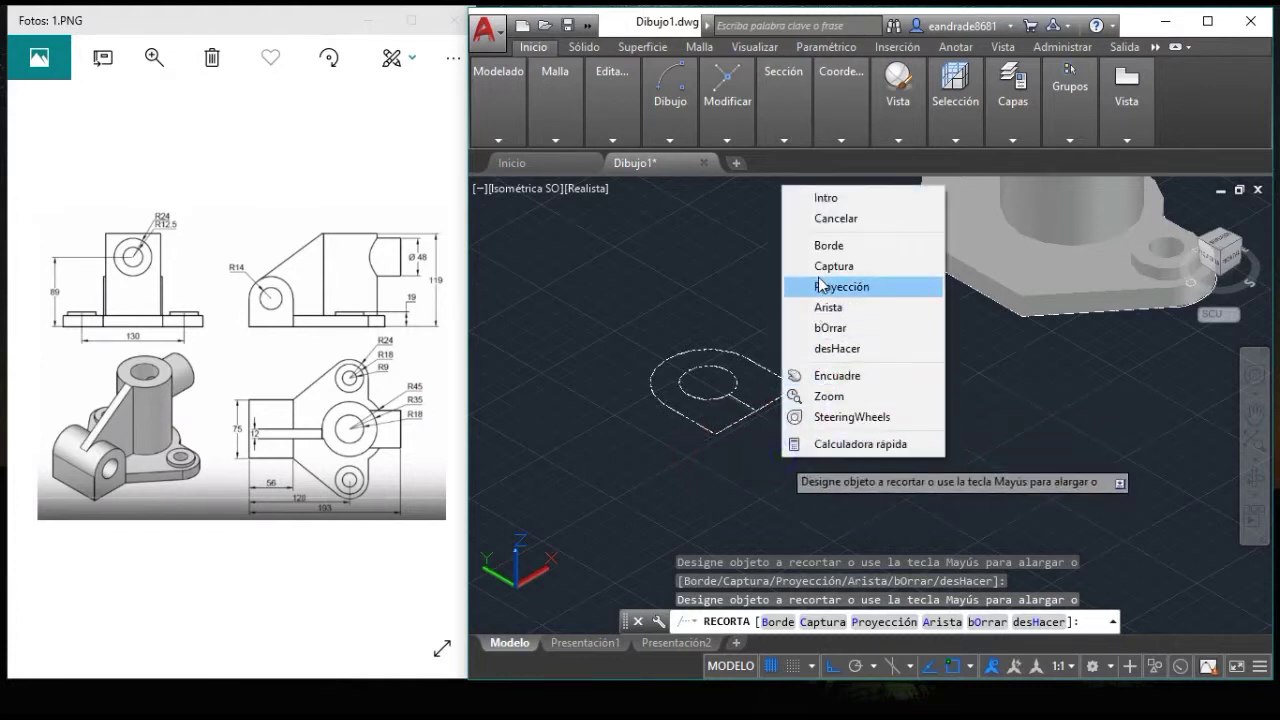
{"action": "left_click", "coordinate": [837, 214]}
- Erase stray segments and stretch the closing segment's endpoint to the arc end
{"action": "left_click", "coordinate": [748, 405]}
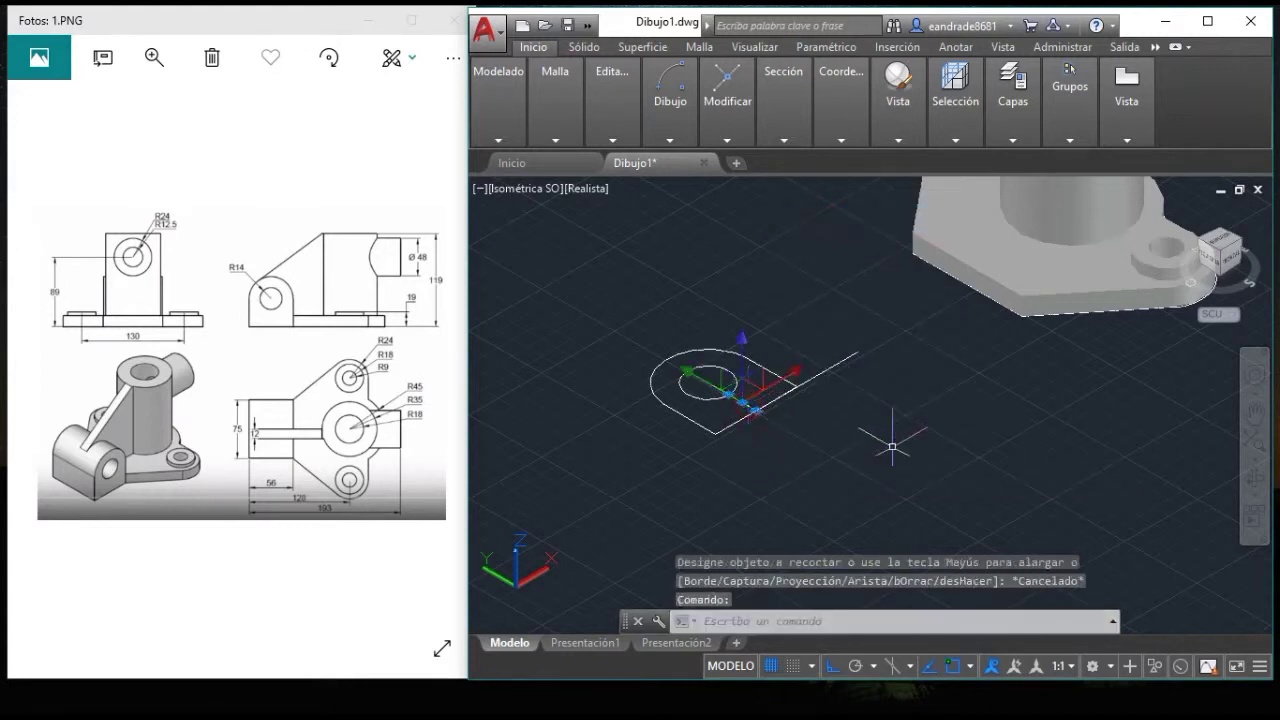
{"action": "key", "text": "Delete"}
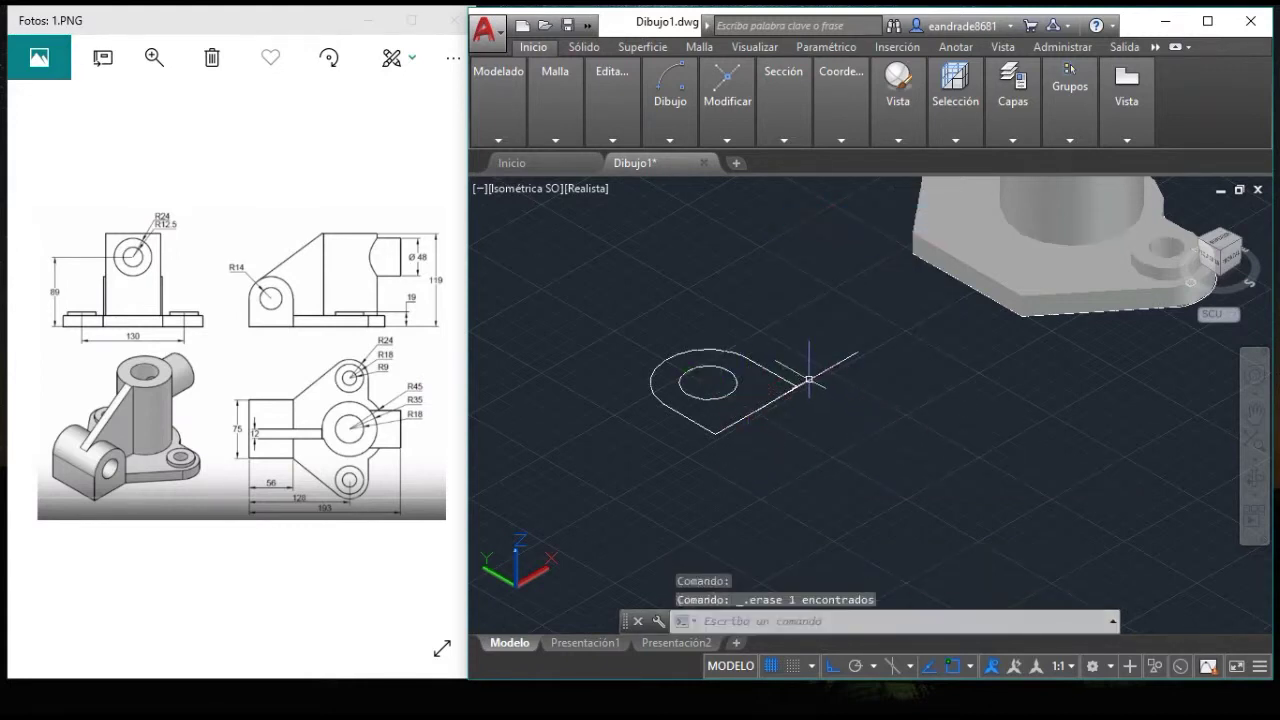
{"action": "left_click", "coordinate": [809, 379]}
{"action": "left_click", "coordinate": [787, 392]}
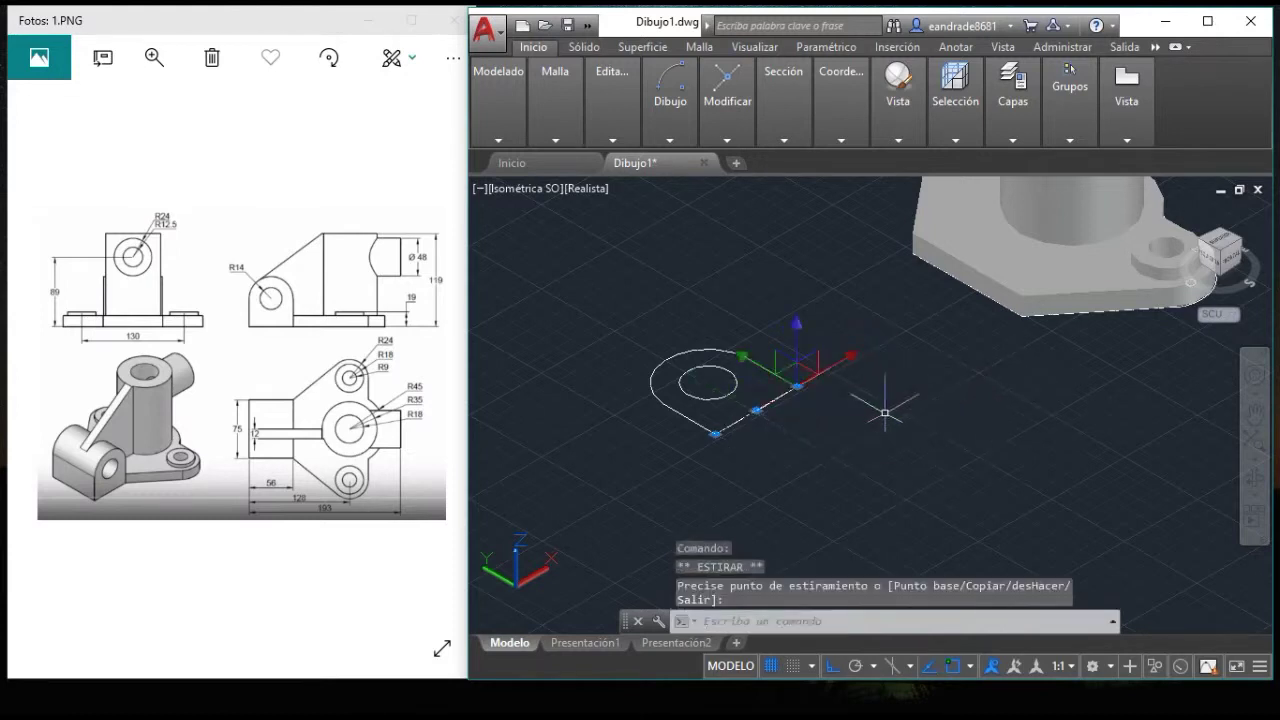
{"action": "key", "text": "Delete"}
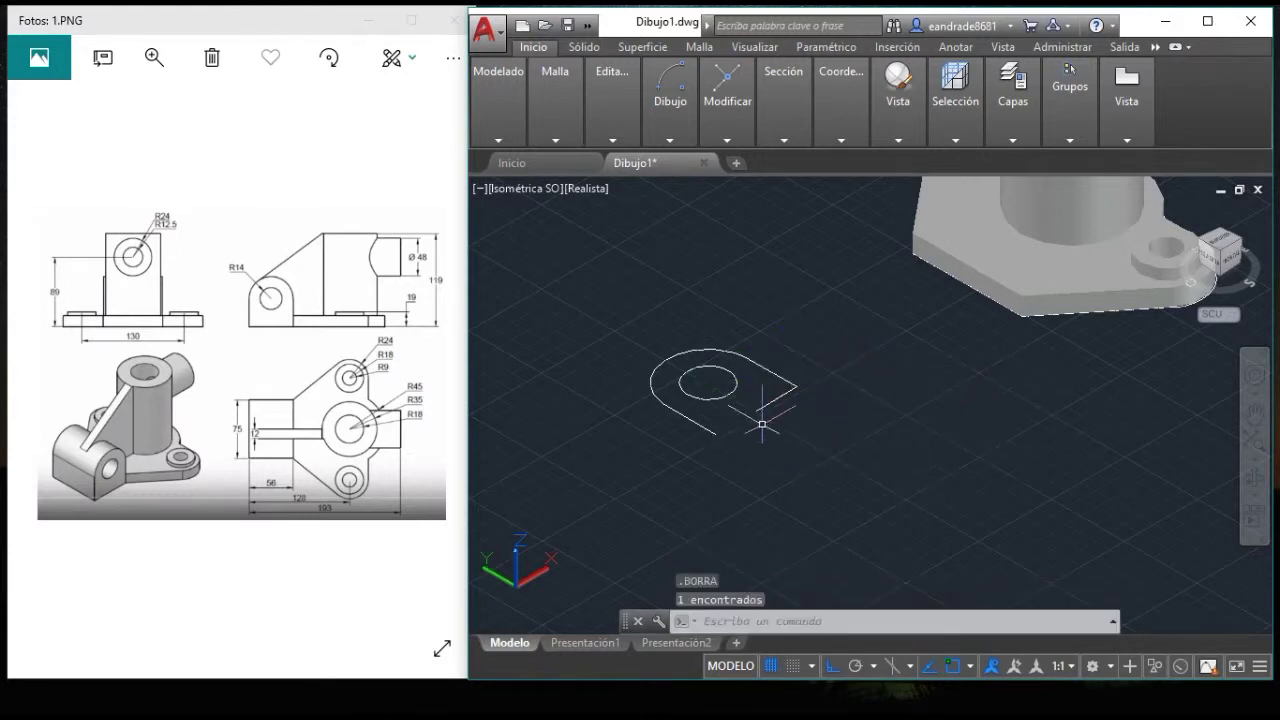
{"action": "left_click", "coordinate": [764, 408]}
{"action": "left_click", "coordinate": [757, 411]}
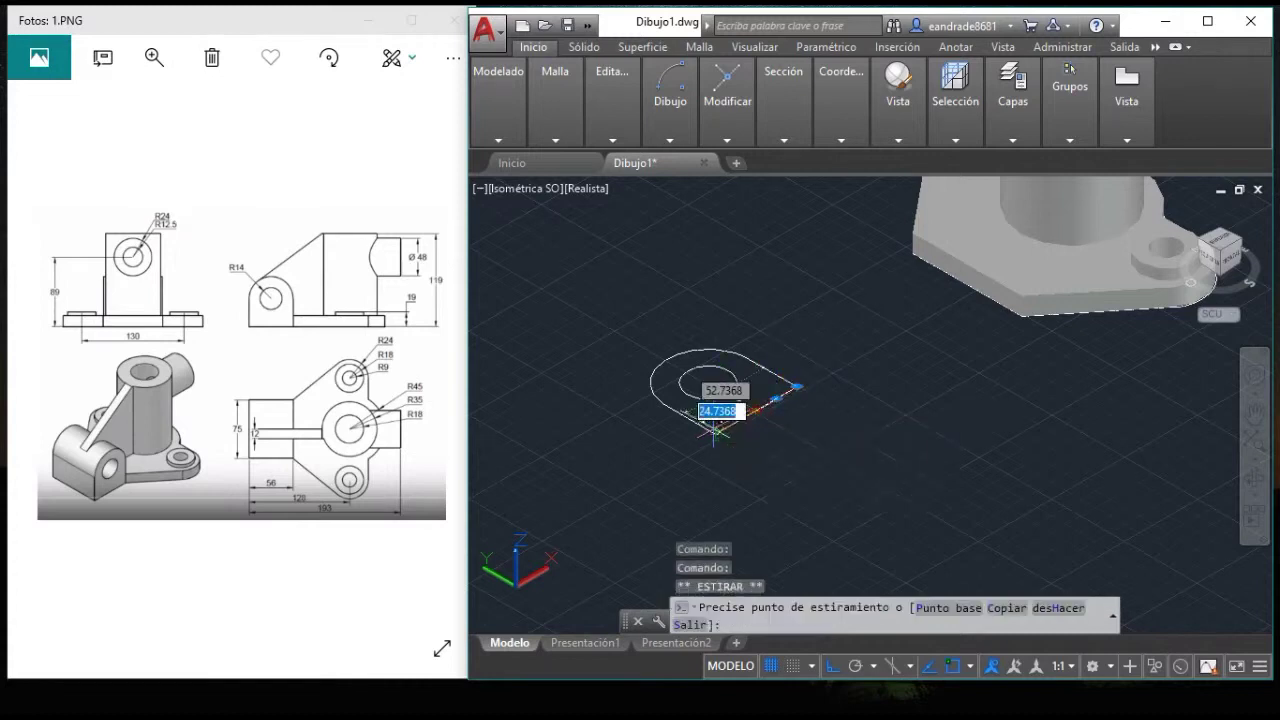
{"action": "left_click", "coordinate": [715, 433]}
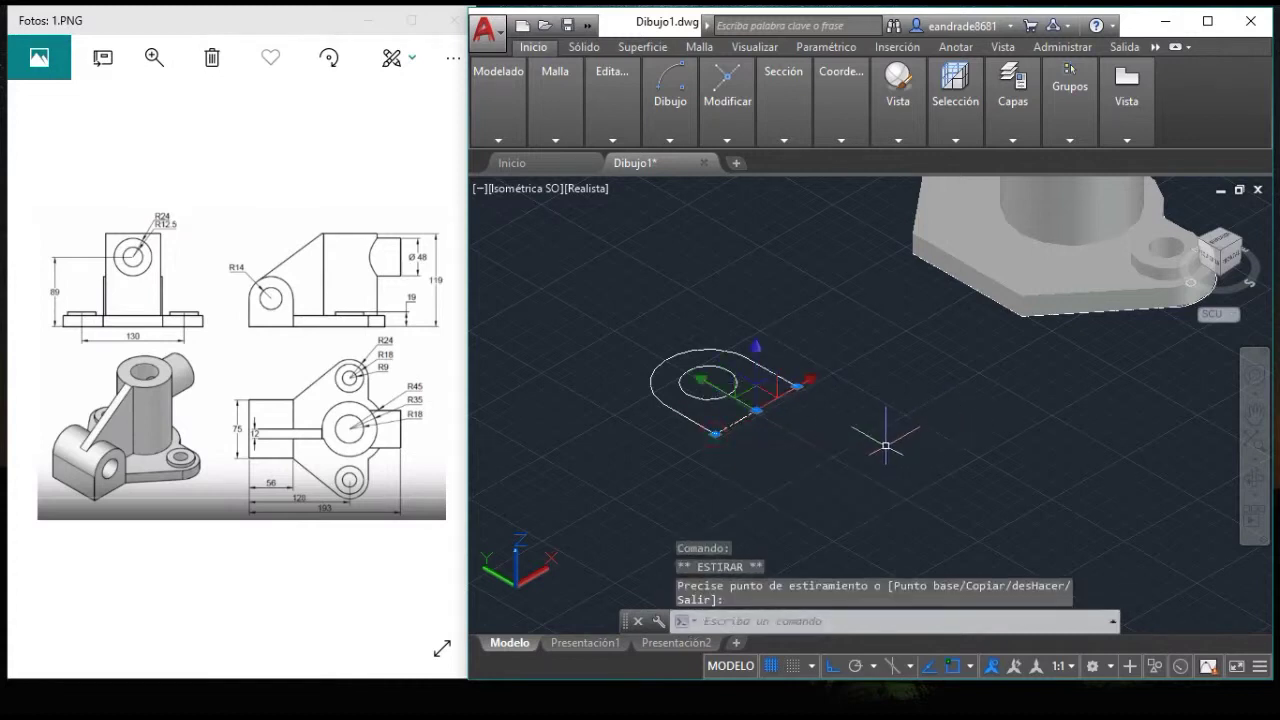
{"action": "key", "text": "Delete"}
{"action": "key", "text": "ctrl+z"}
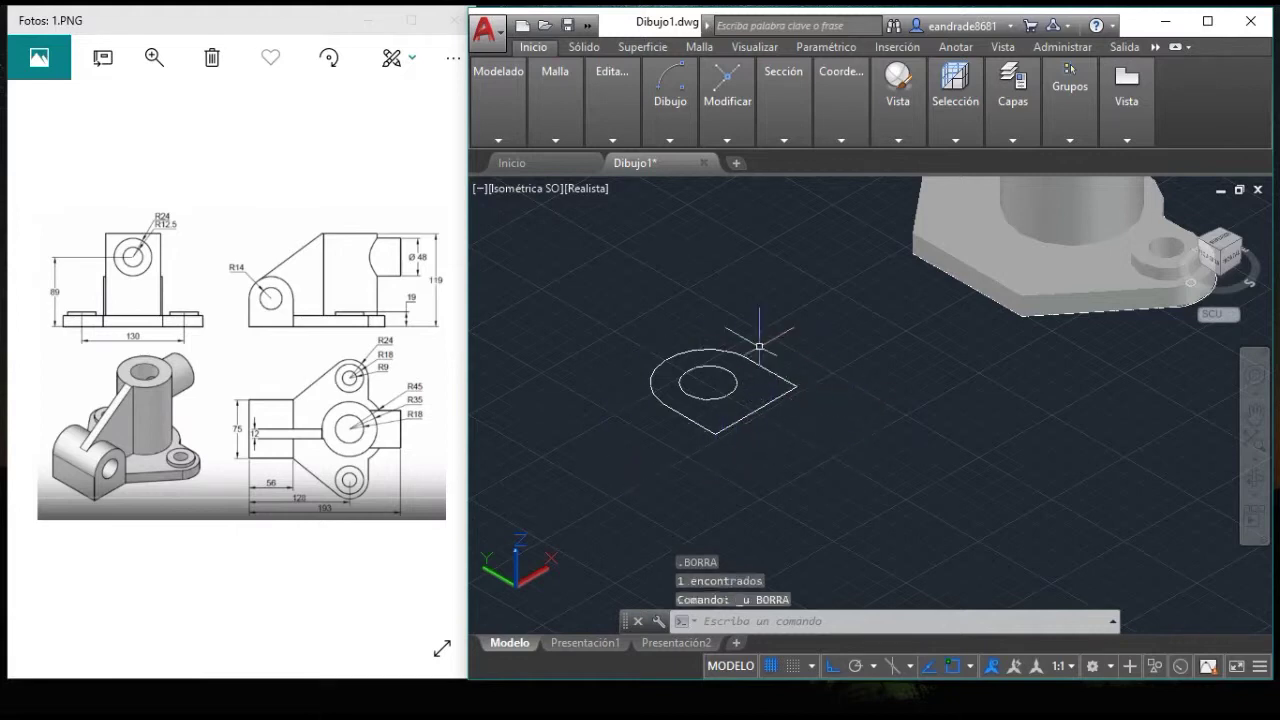
{"action": "mouse_move", "coordinate": [498, 100]}
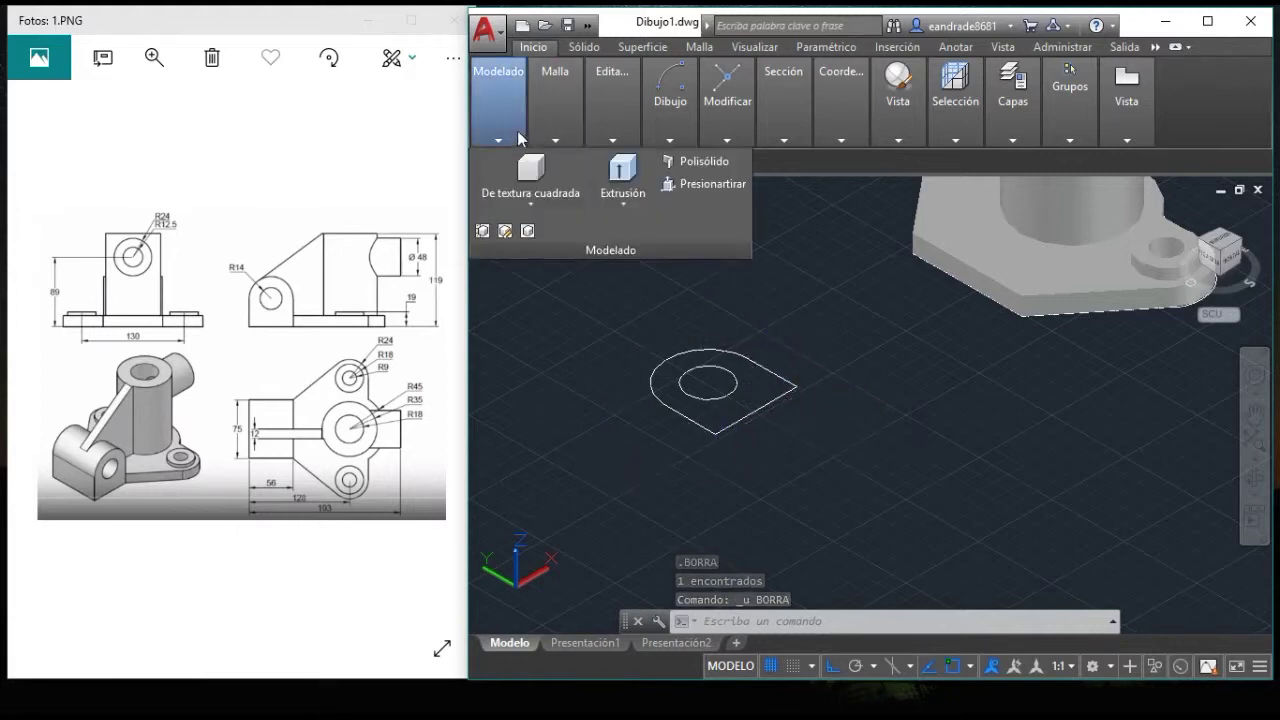
- Press-pull the closed lug outline to a height of 75
{"action": "left_click", "coordinate": [712, 184]}
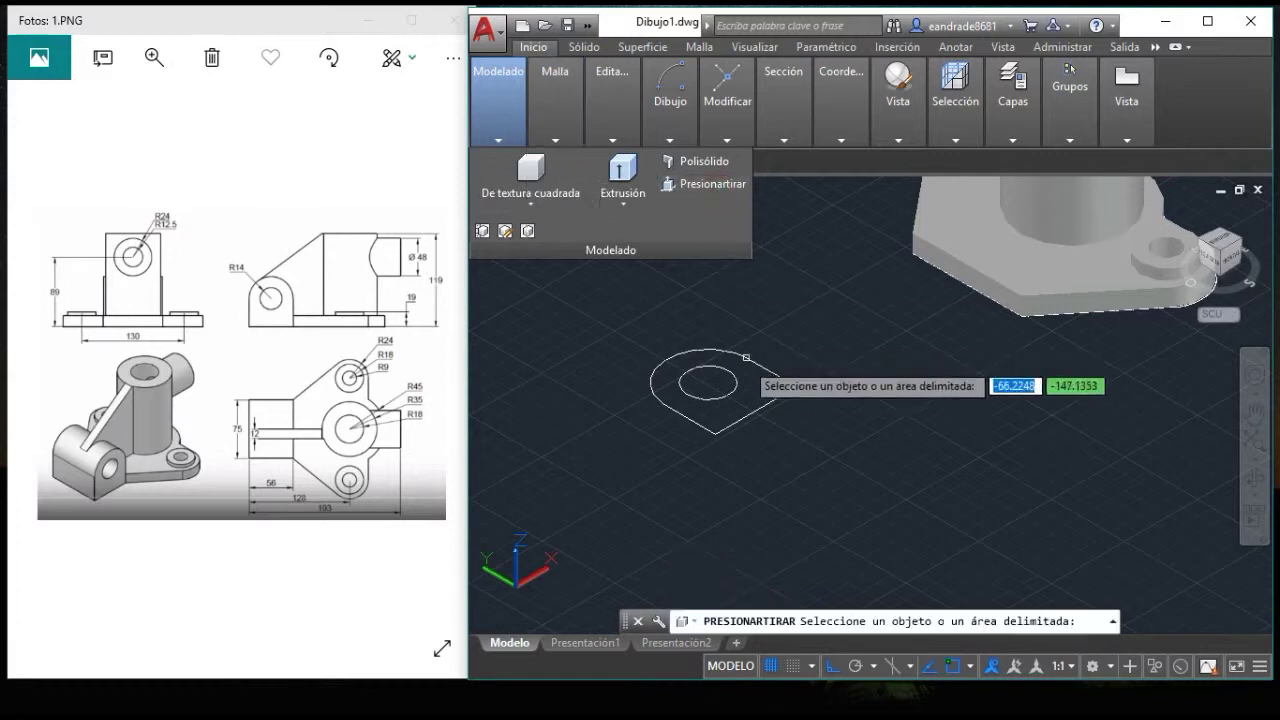
{"action": "left_click", "coordinate": [663, 384]}
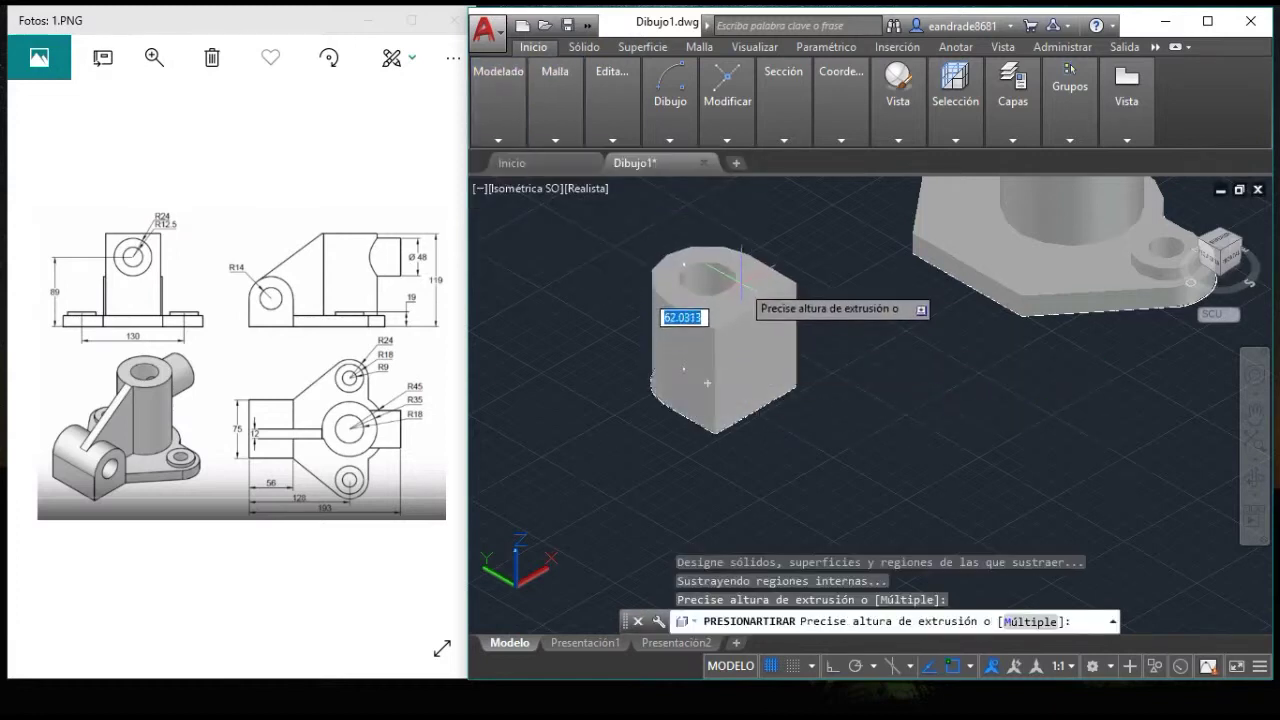
{"action": "type", "text": "75"}
{"action": "key", "text": "Return"}
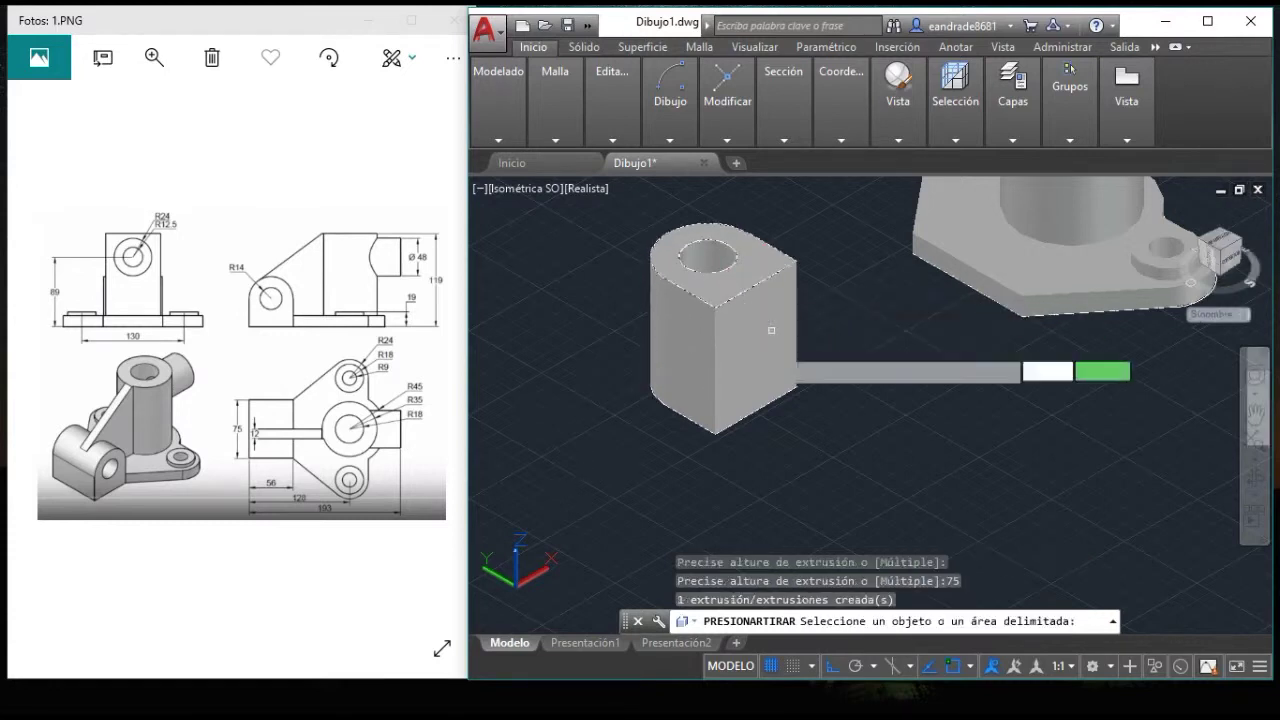
{"action": "mouse_move", "coordinate": [727, 100]}
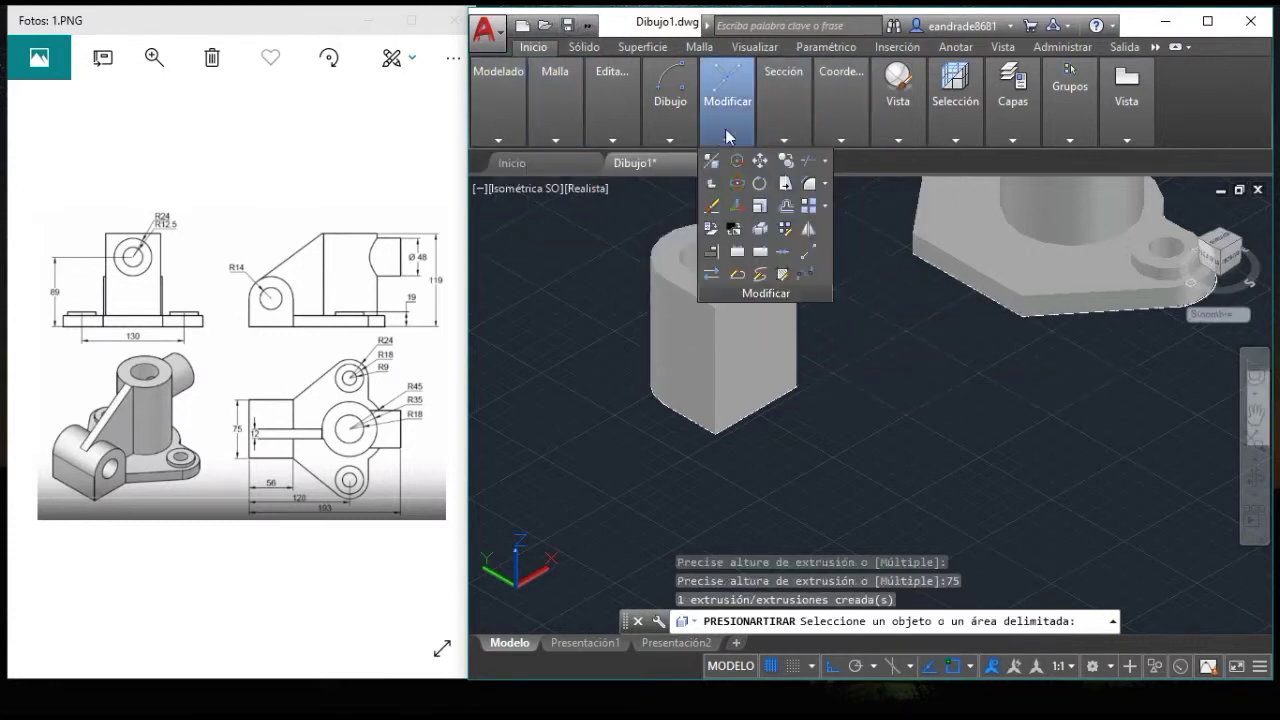
- Rotate the extruded lug 90° in 3D to stand it upright
{"action": "left_click", "coordinate": [737, 186]}
{"action": "left_click", "coordinate": [745, 358]}
{"action": "left_click", "coordinate": [750, 342]}
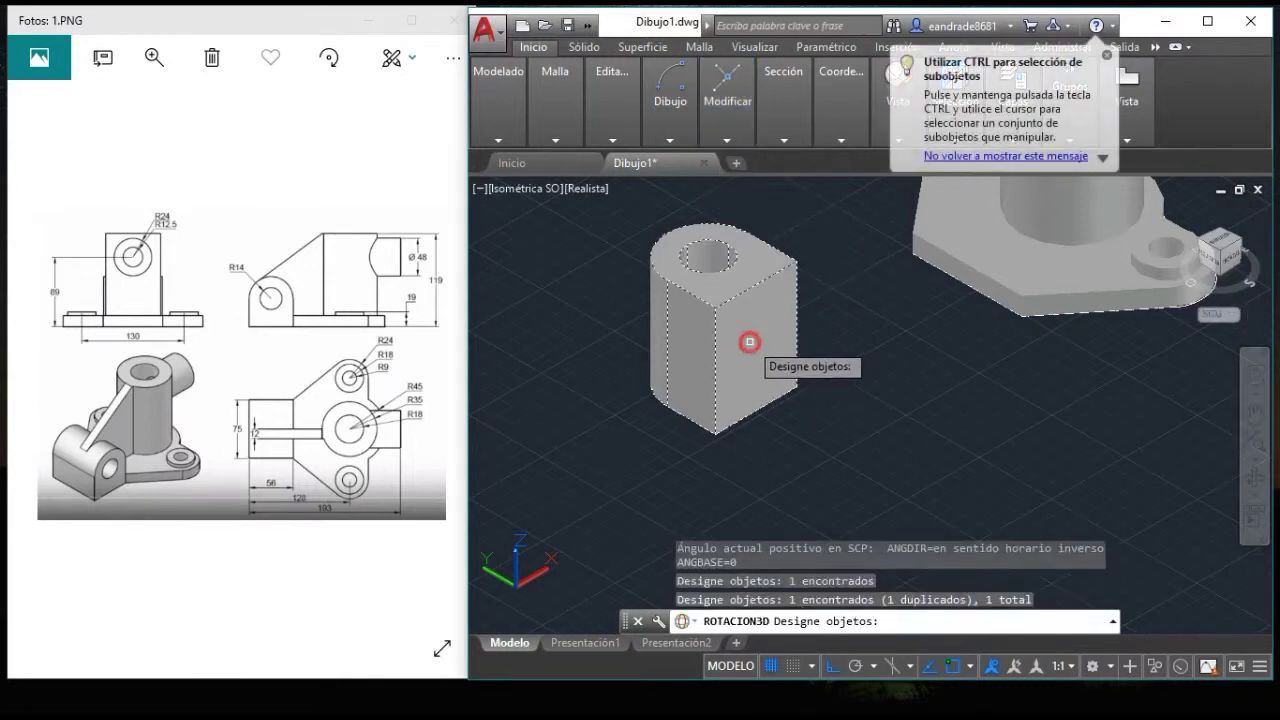
{"action": "left_click", "coordinate": [757, 277]}
{"action": "key", "text": "Return"}
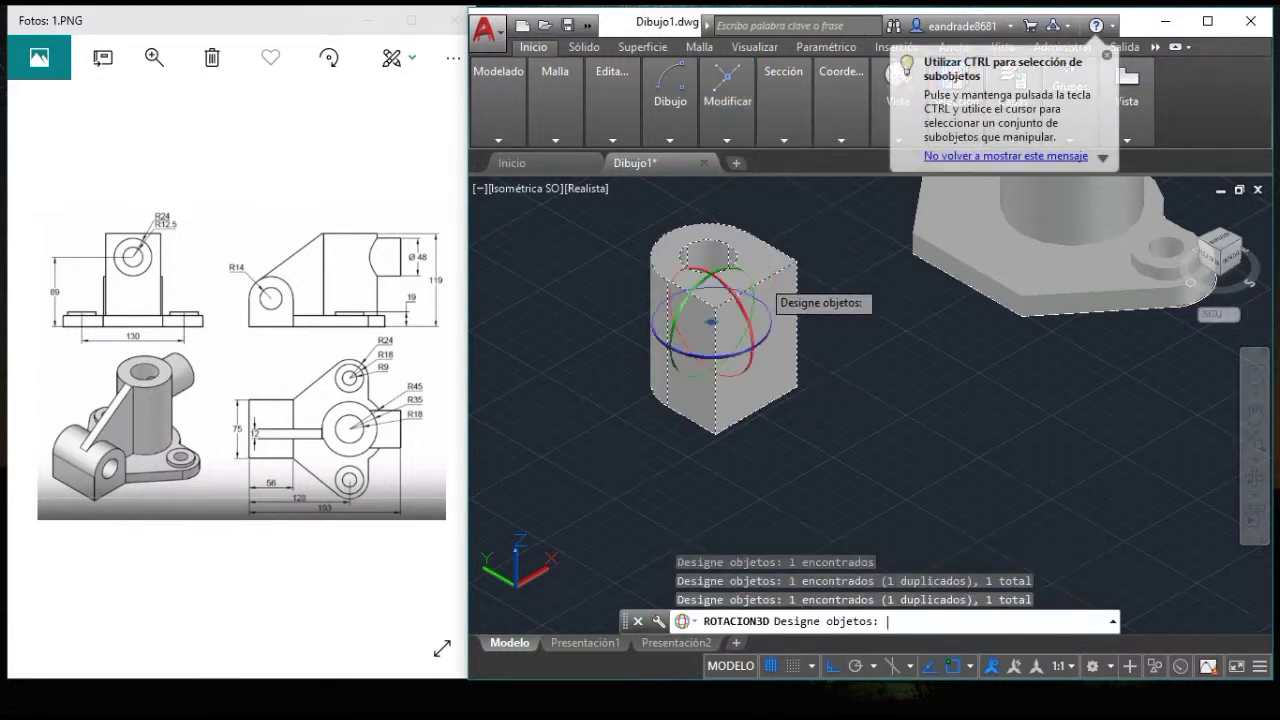
{"action": "left_click", "coordinate": [752, 310]}
{"action": "type", "text": "90"}
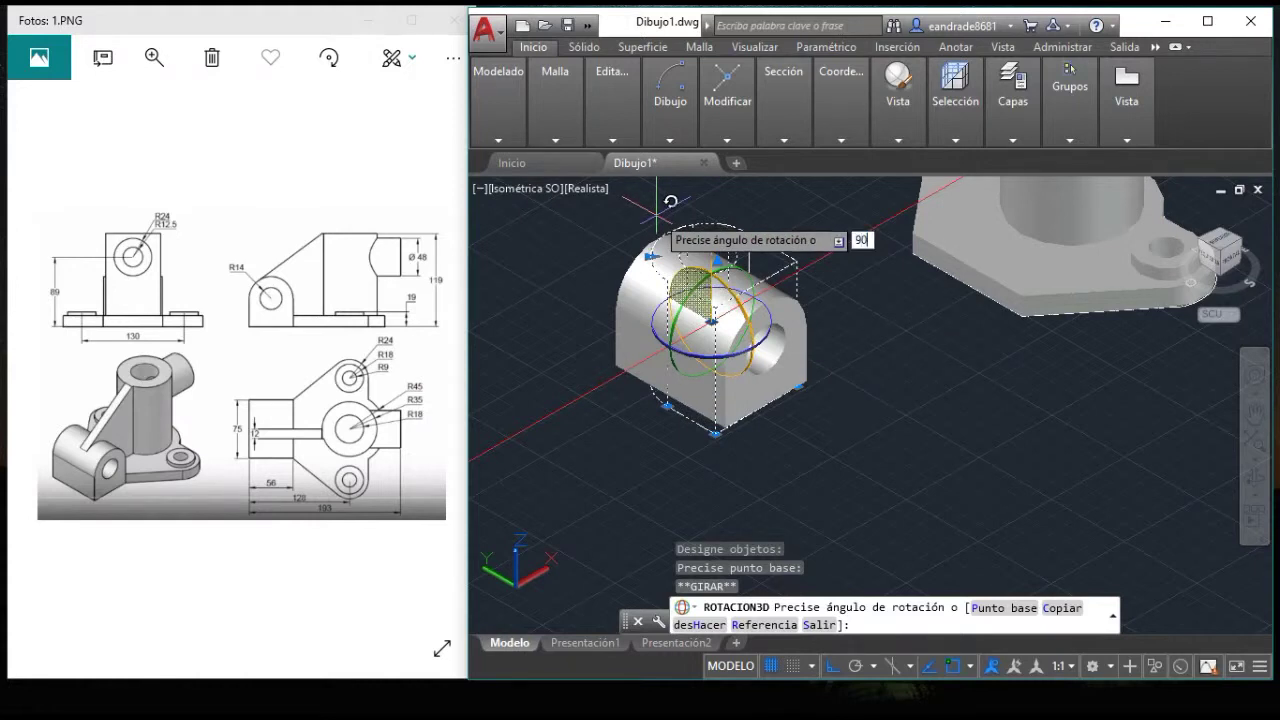
{"action": "left_click", "coordinate": [658, 207]}
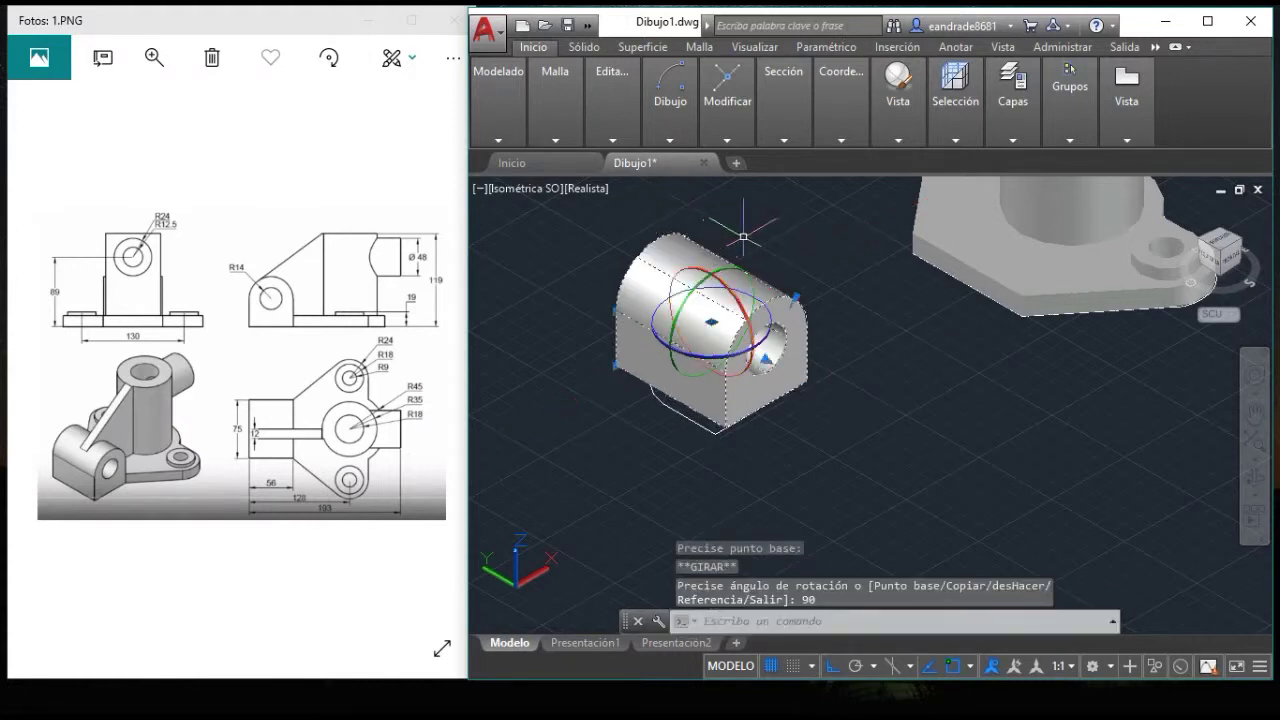
{"action": "mouse_move", "coordinate": [727, 100]}
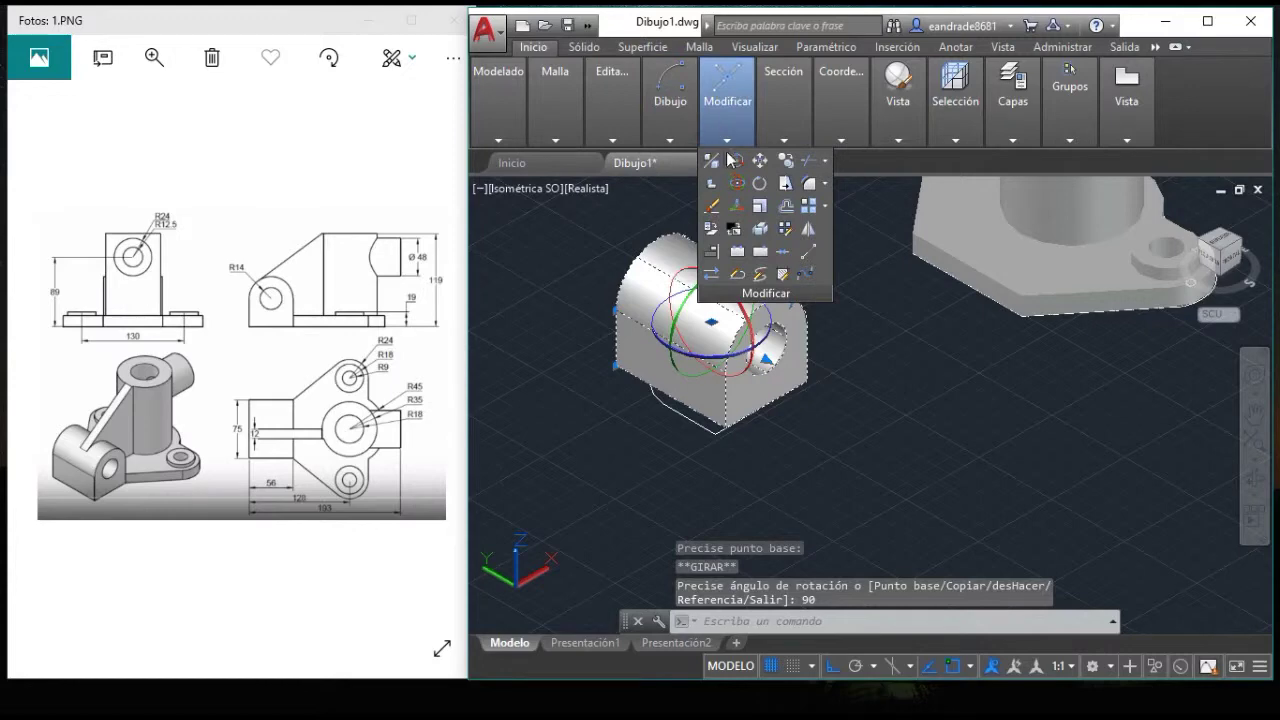
- Move the lug in 3D against the side of the base beside the cylinder
{"action": "left_click", "coordinate": [733, 160]}
{"action": "left_click", "coordinate": [808, 377]}
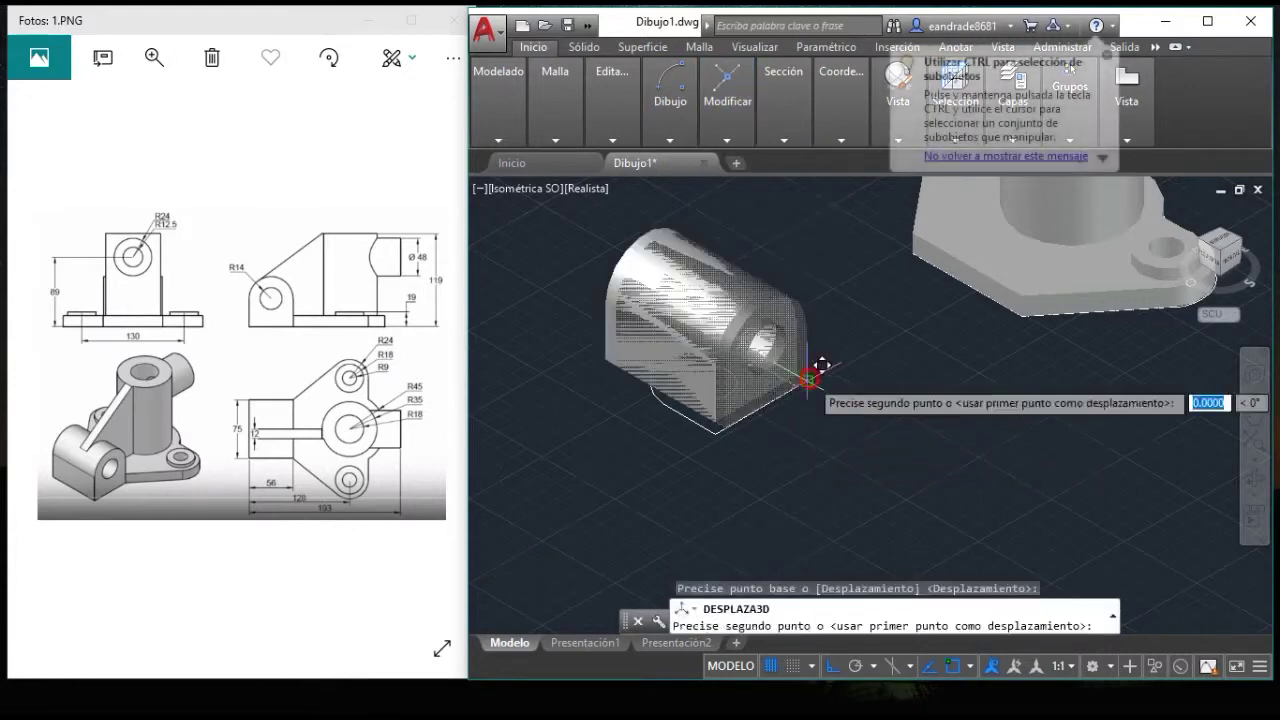
{"action": "left_click", "coordinate": [1017, 314]}
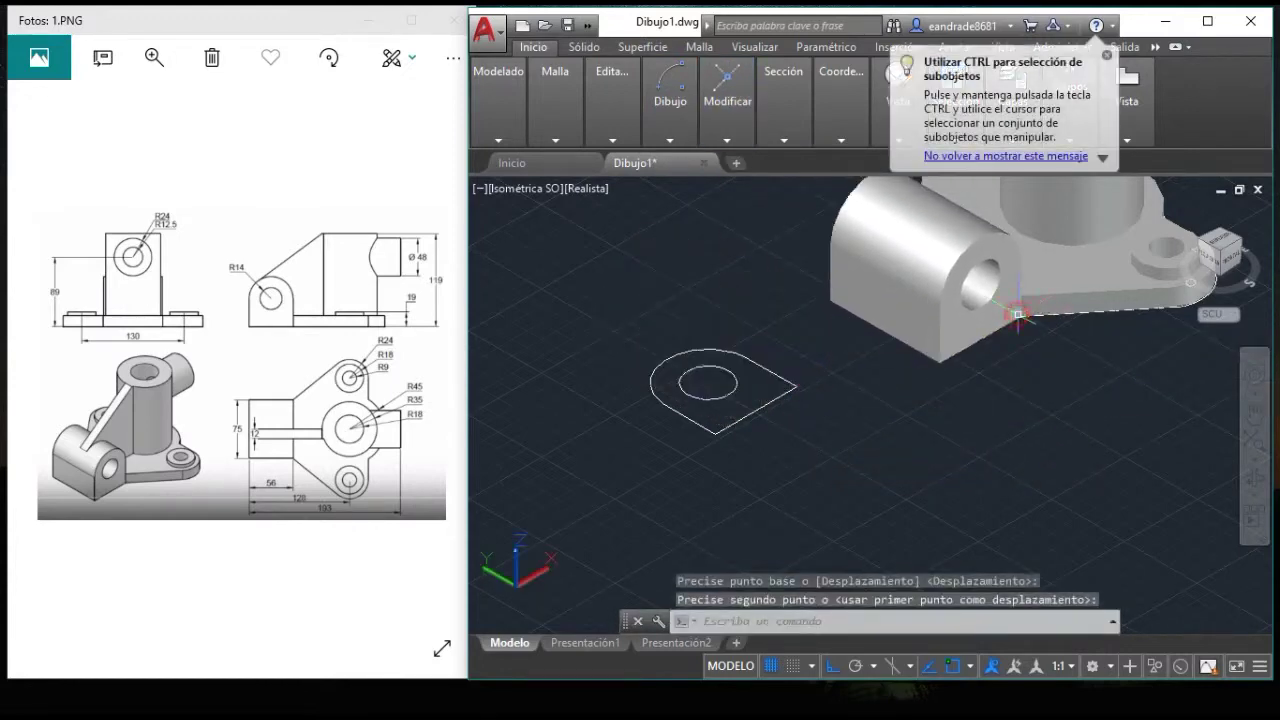
{"action": "scroll", "coordinate": [1152, 444], "scroll_direction": "down", "scroll_amount": 2}
- Orbit to a lower frontal view, then return to the south-west isometric view
{"action": "middle_click_drag", "start_coordinate": [994, 414], "coordinate": [760, 484]}
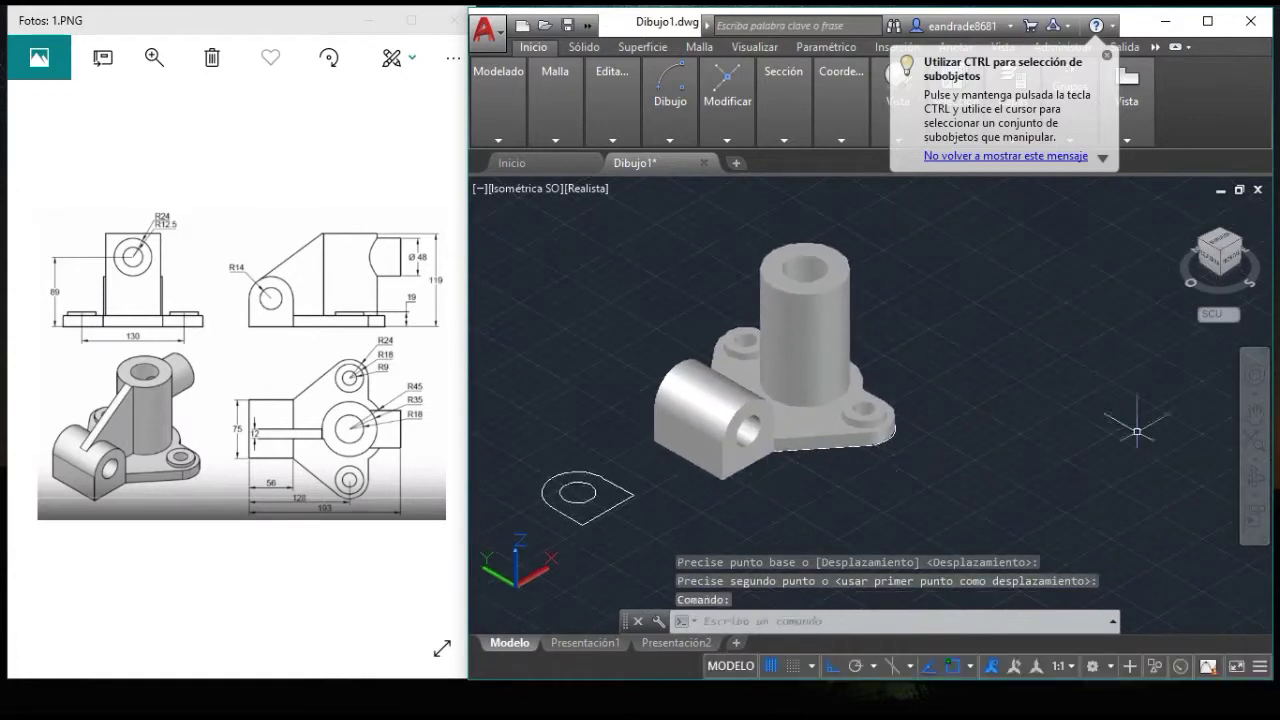
{"action": "left_click", "coordinate": [1254, 476]}
{"action": "mouse_move", "coordinate": [866, 429]}
{"action": "left_mouse_down"}
{"action": "mouse_move", "coordinate": [767, 378]}
{"action": "mouse_move", "coordinate": [757, 417]}
{"action": "mouse_move", "coordinate": [820, 457]}
{"action": "mouse_move", "coordinate": [909, 437]}
{"action": "mouse_move", "coordinate": [935, 400]}
{"action": "mouse_move", "coordinate": [934, 374]}
{"action": "mouse_move", "coordinate": [894, 406]}
{"action": "mouse_move", "coordinate": [827, 416]}
{"action": "mouse_move", "coordinate": [826, 429]}
{"action": "mouse_move", "coordinate": [886, 418]}
{"action": "left_mouse_up"}
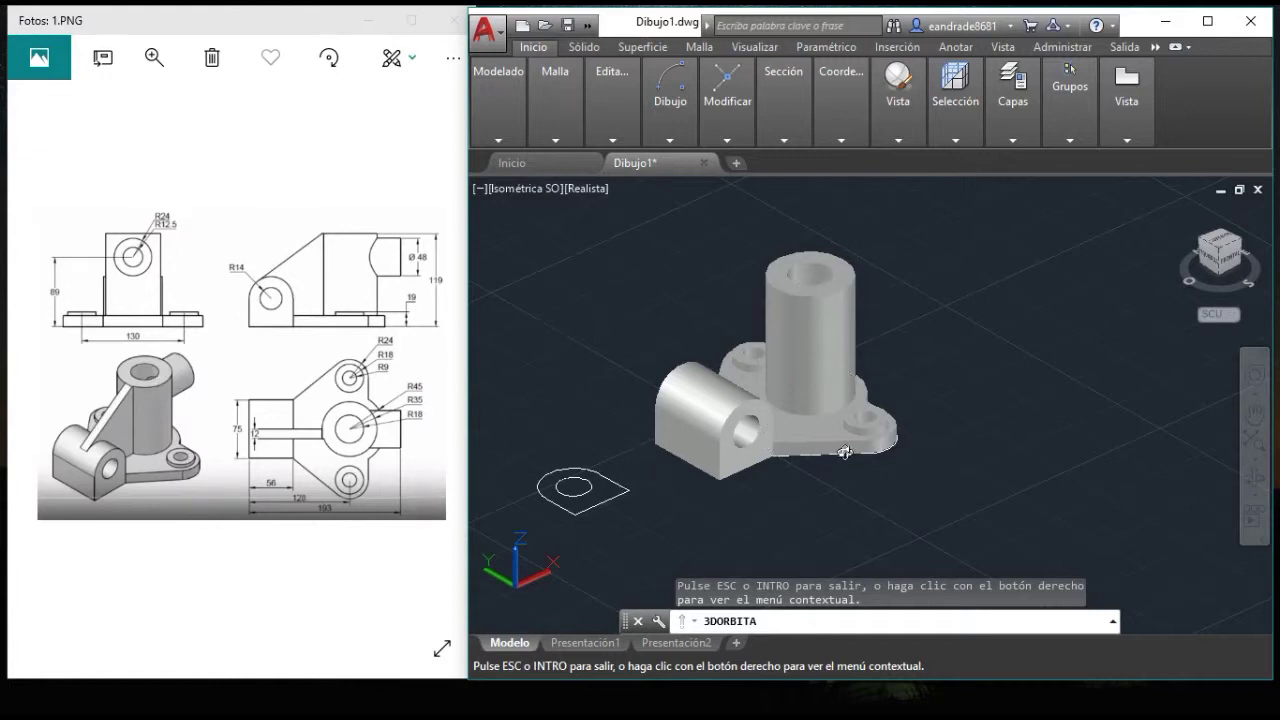
{"action": "right_click", "coordinate": [911, 407]}
{"action": "left_click", "coordinate": [908, 372]}
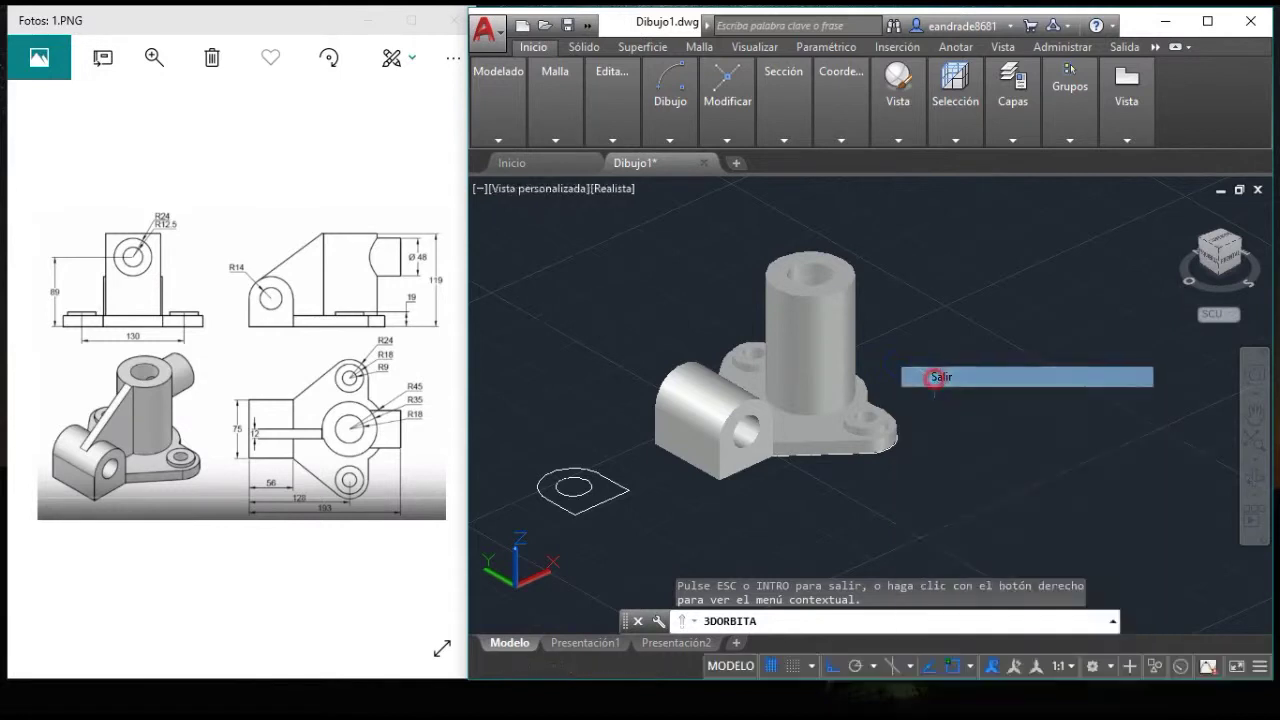
{"action": "left_click", "coordinate": [1219, 257]}
{"action": "scroll", "coordinate": [1045, 390], "scroll_direction": "up", "scroll_amount": 2}
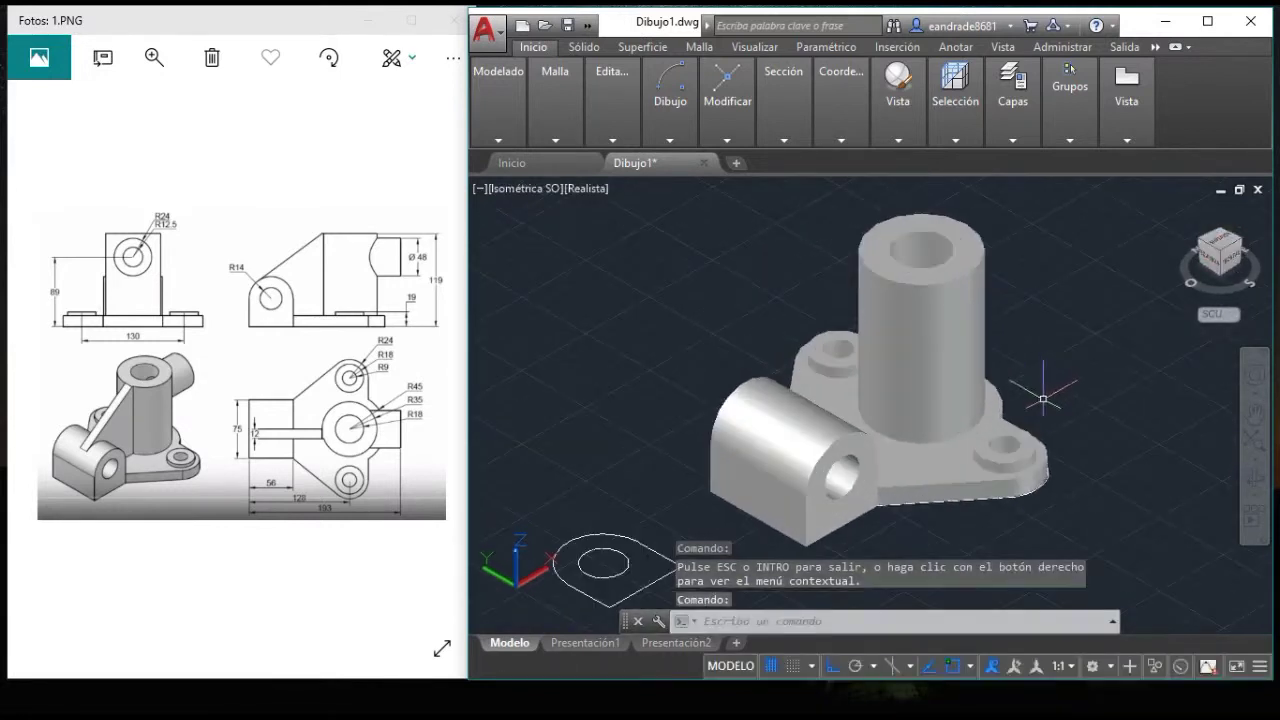
{"action": "scroll", "coordinate": [972, 413], "scroll_direction": "up", "scroll_amount": 2}
{"action": "key", "text": "Escape"}
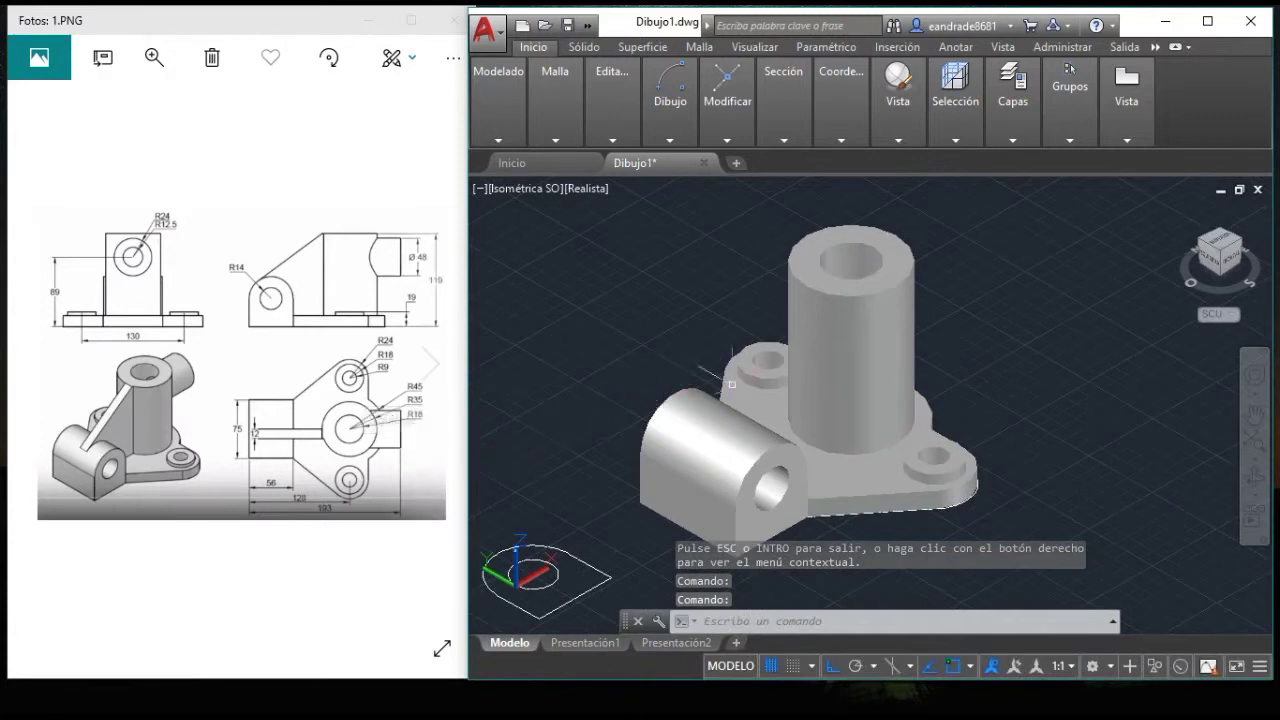
- Switch to the south-east isometric view and reframe the model in the viewport
{"action": "left_click", "coordinate": [533, 189]}
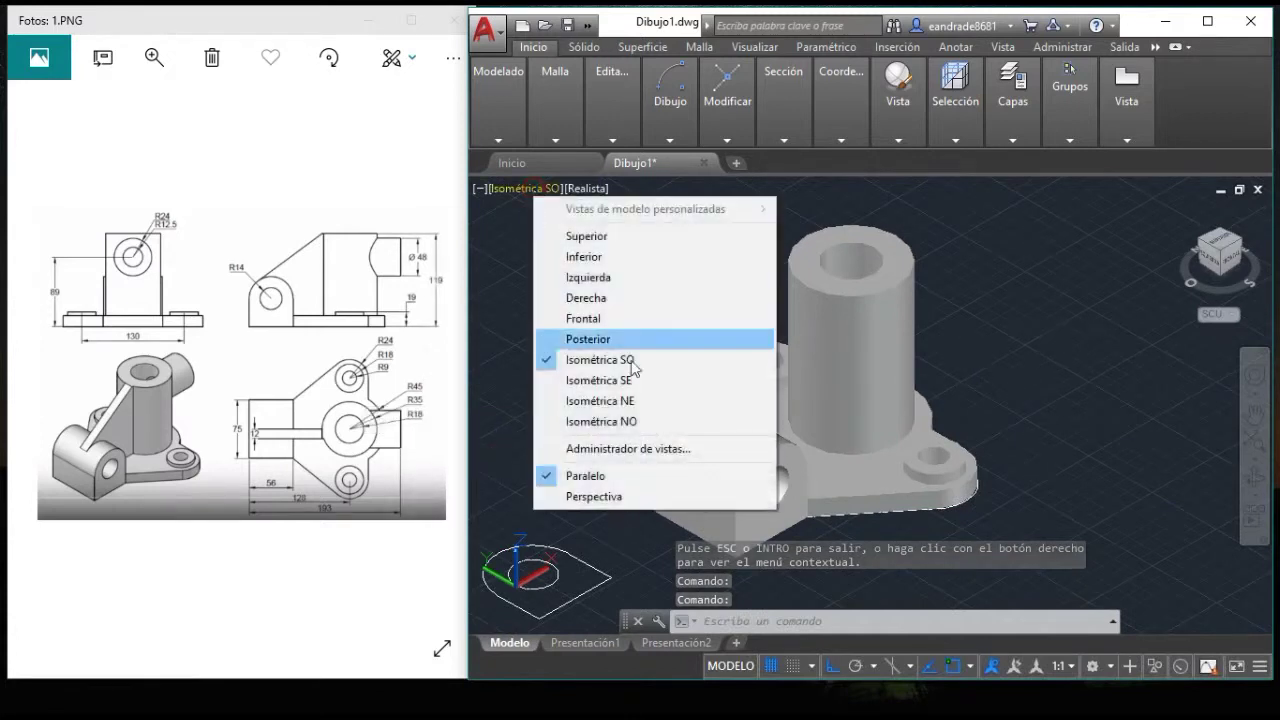
{"action": "left_click", "coordinate": [646, 380]}
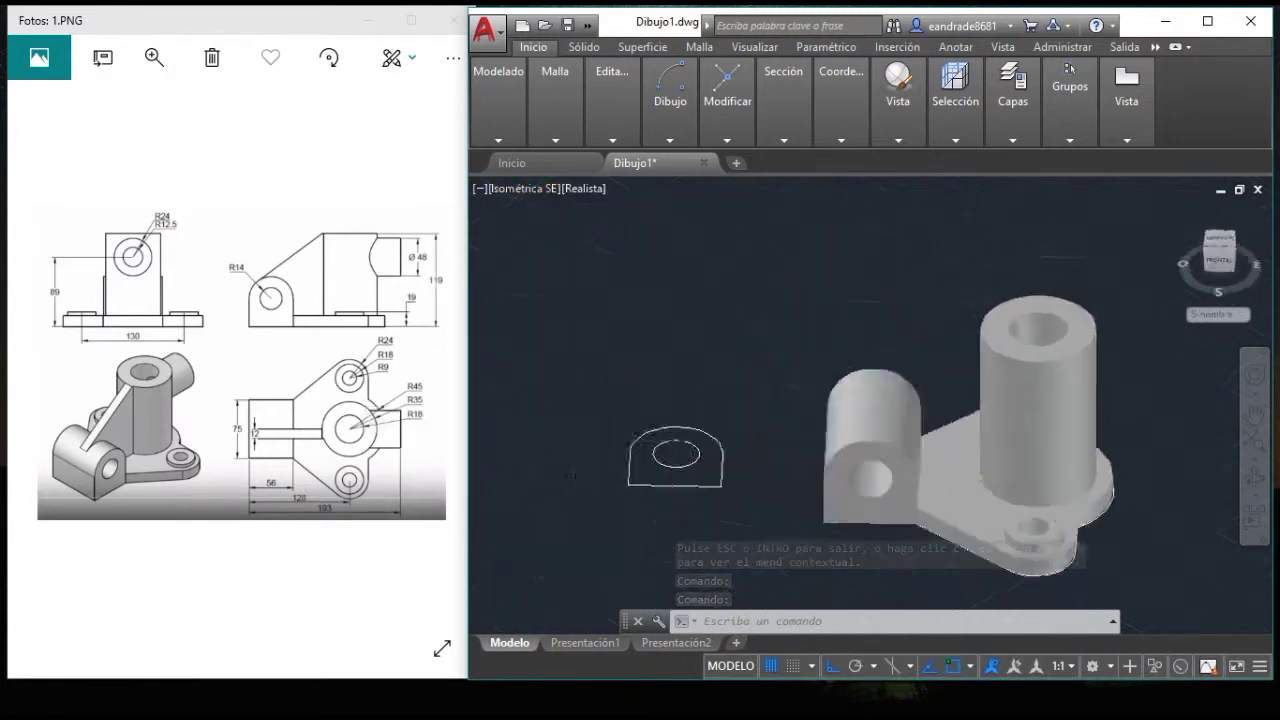
{"action": "middle_click_drag", "start_coordinate": [1103, 481], "coordinate": [971, 357]}
{"action": "scroll", "coordinate": [880, 410], "scroll_direction": "up", "scroll_amount": 3}
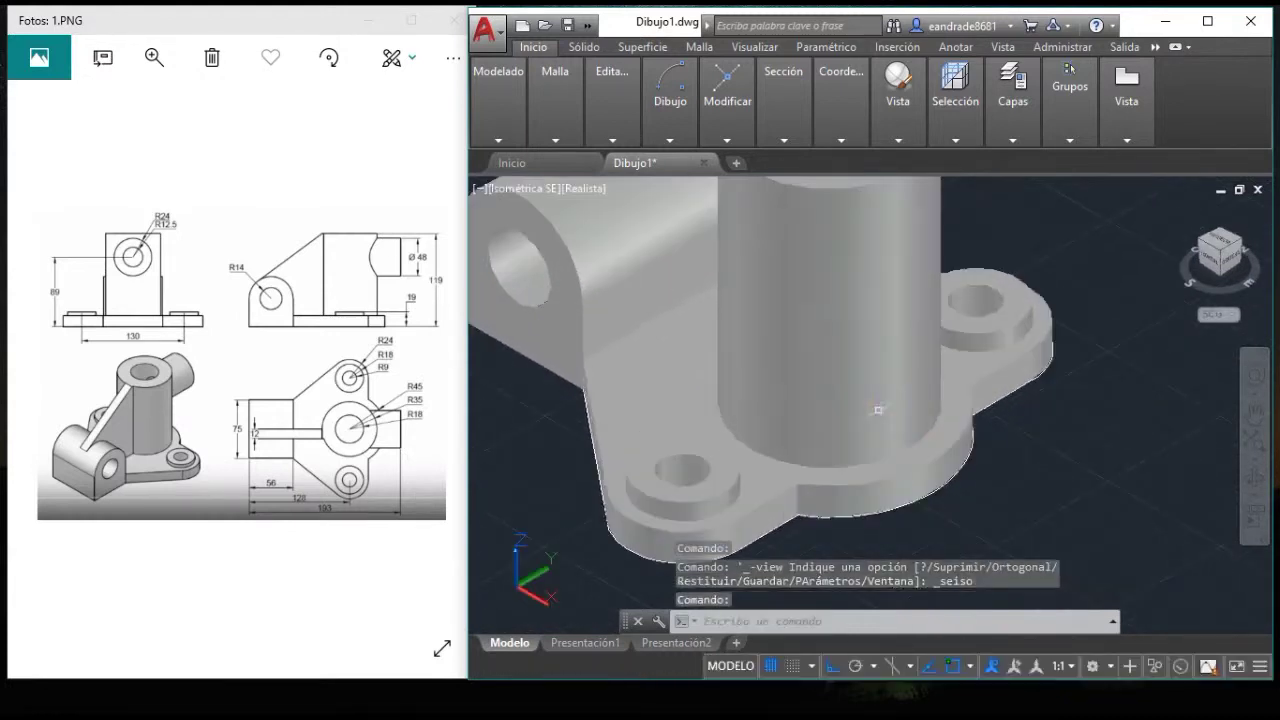
{"action": "scroll", "coordinate": [915, 420], "scroll_direction": "down", "scroll_amount": 3}
{"action": "left_click_drag", "start_coordinate": [910, 430], "coordinate": [916, 438]}
{"action": "key", "text": "Escape"}
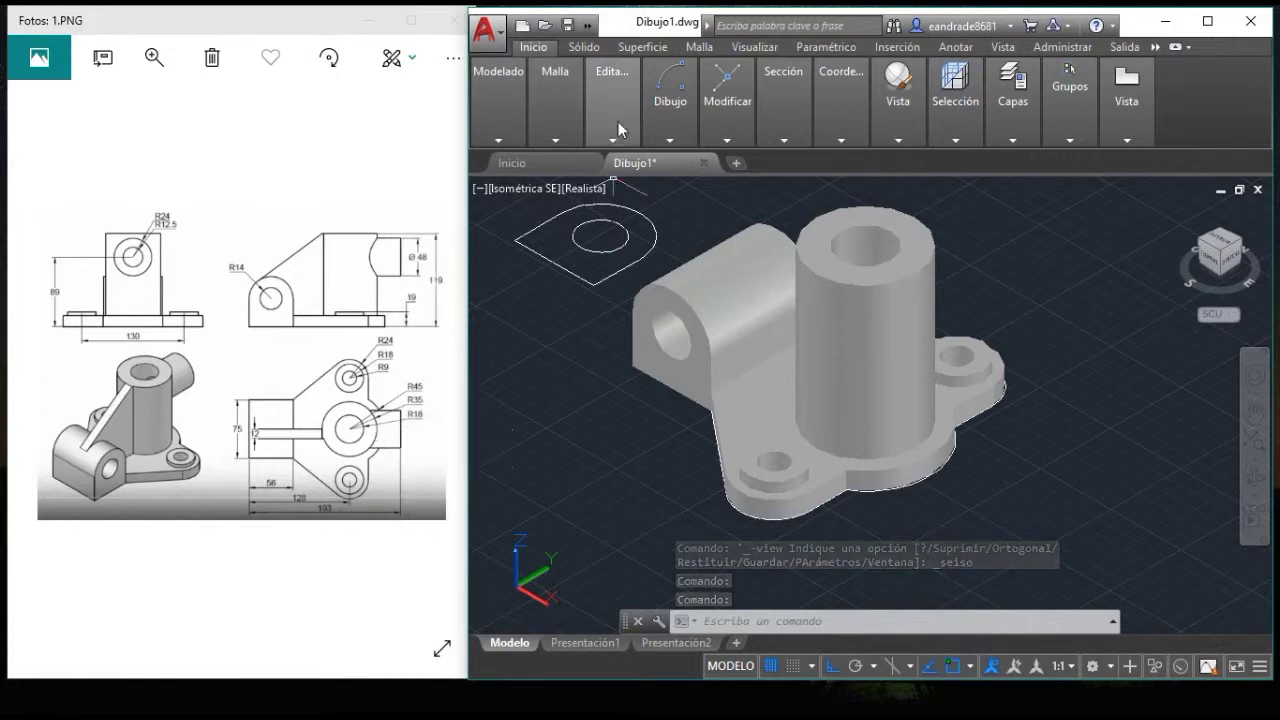
{"action": "mouse_move", "coordinate": [670, 100]}
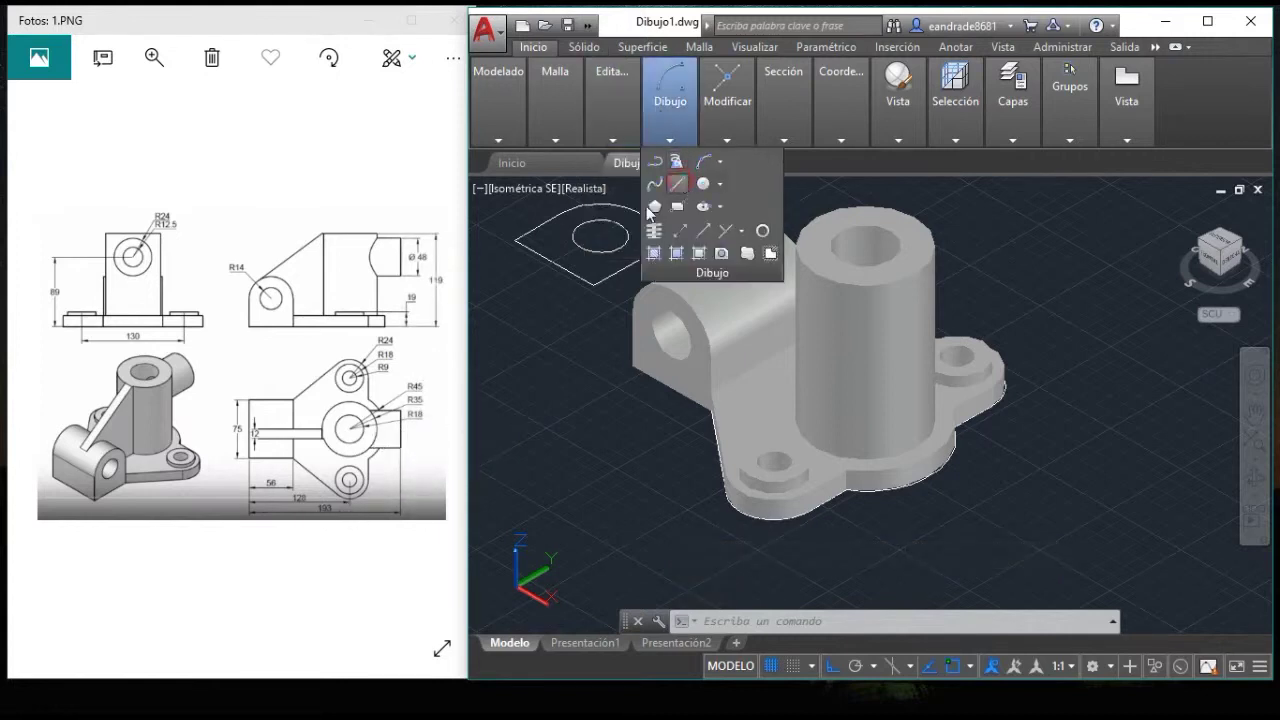
- Draw a 193-unit line from the boss hole centre, then an 89-unit vertical segment
{"action": "left_click", "coordinate": [678, 184]}
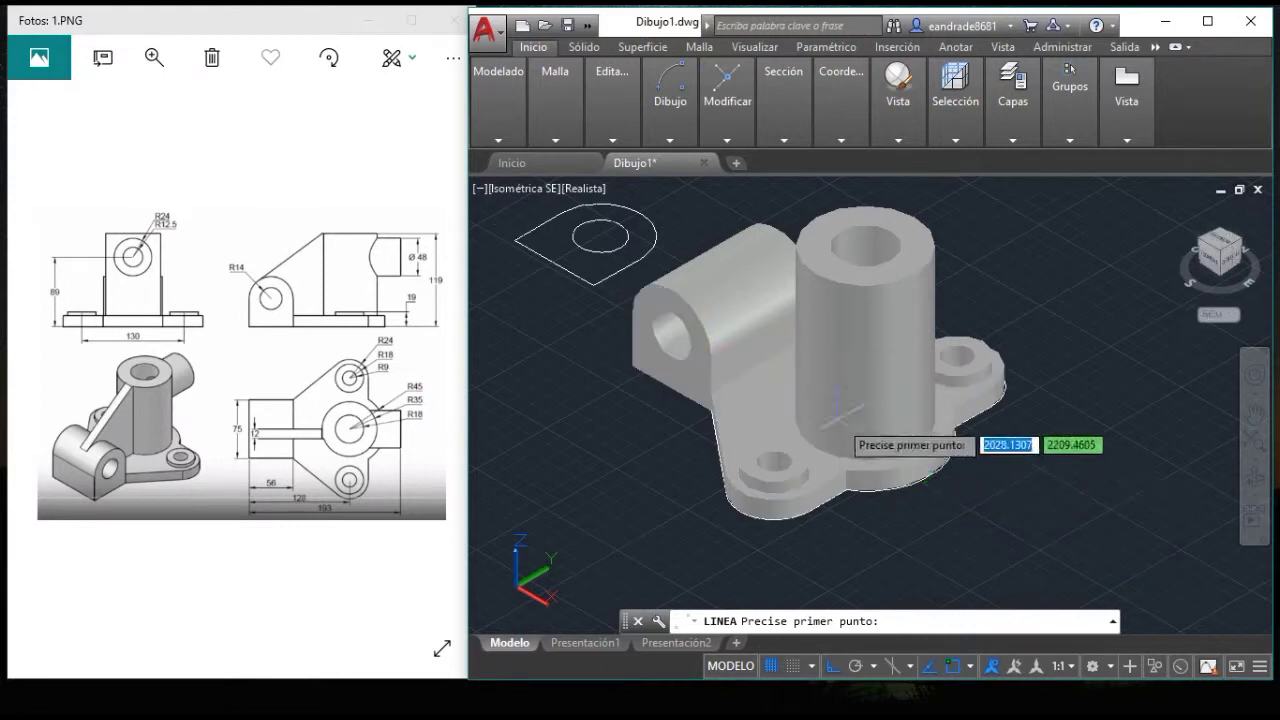
{"action": "left_click", "coordinate": [684, 335]}
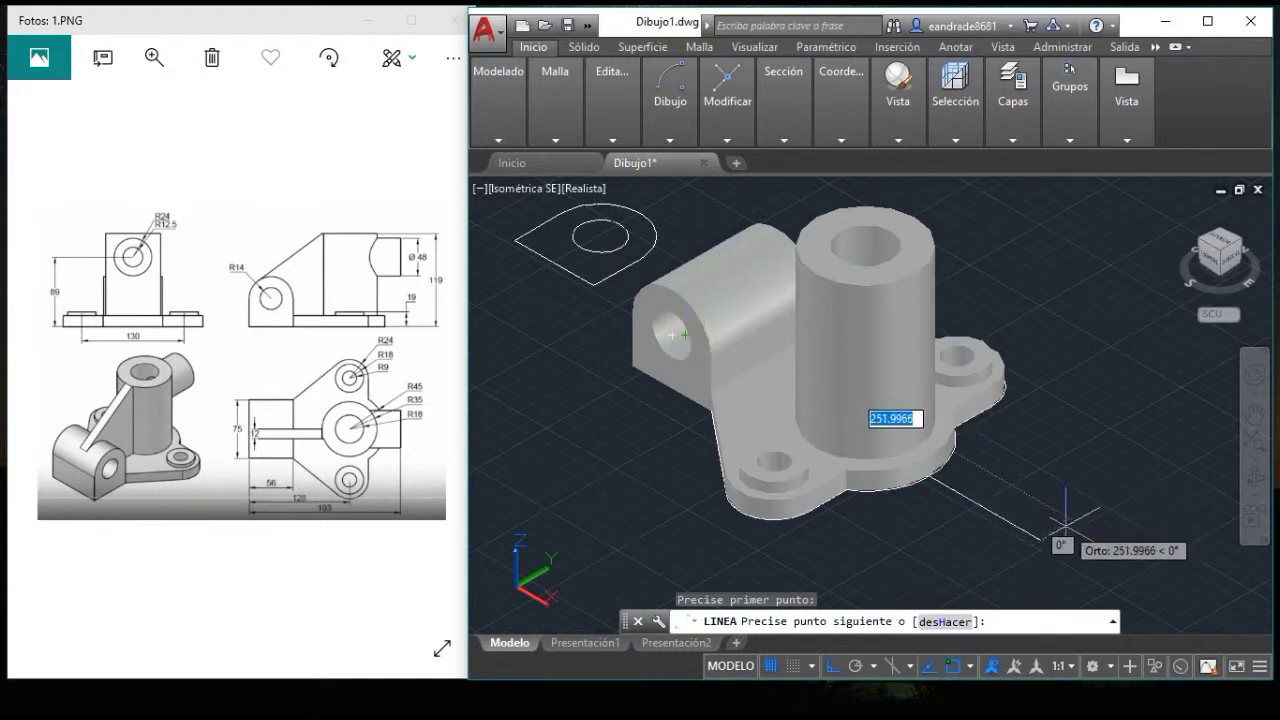
{"action": "type", "text": "193"}
{"action": "key", "text": "Return"}
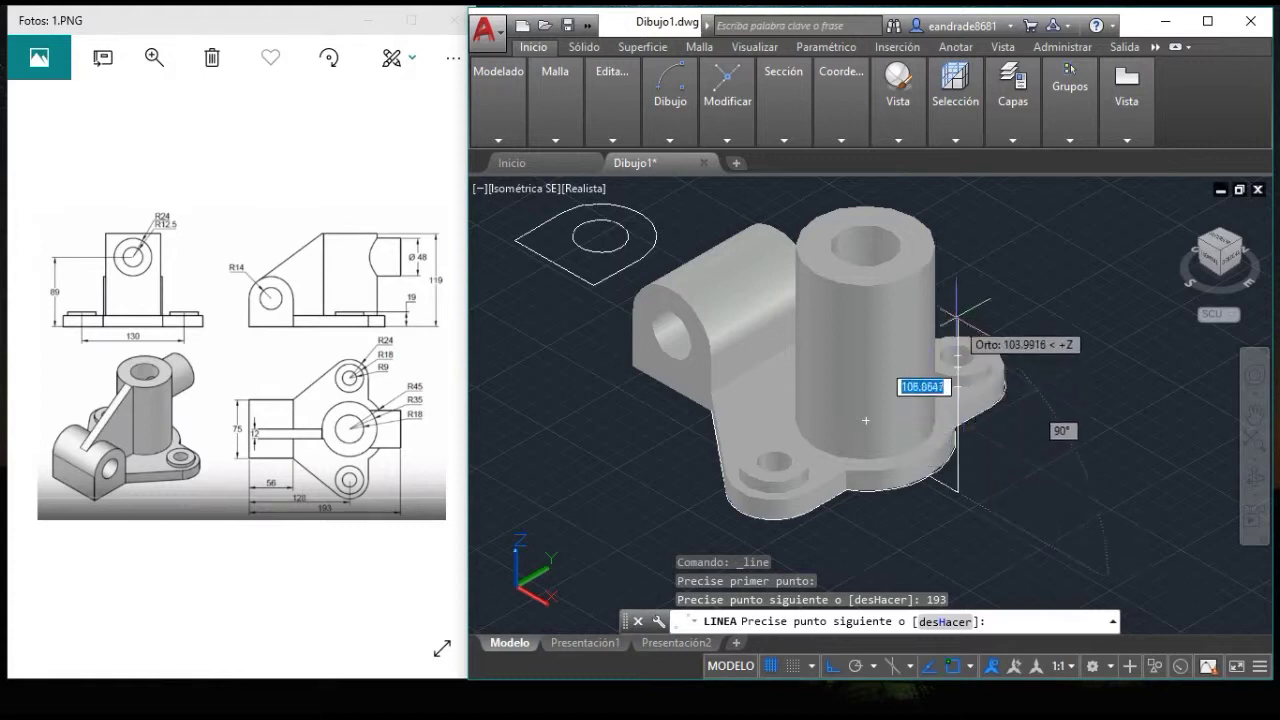
{"action": "type", "text": "89"}
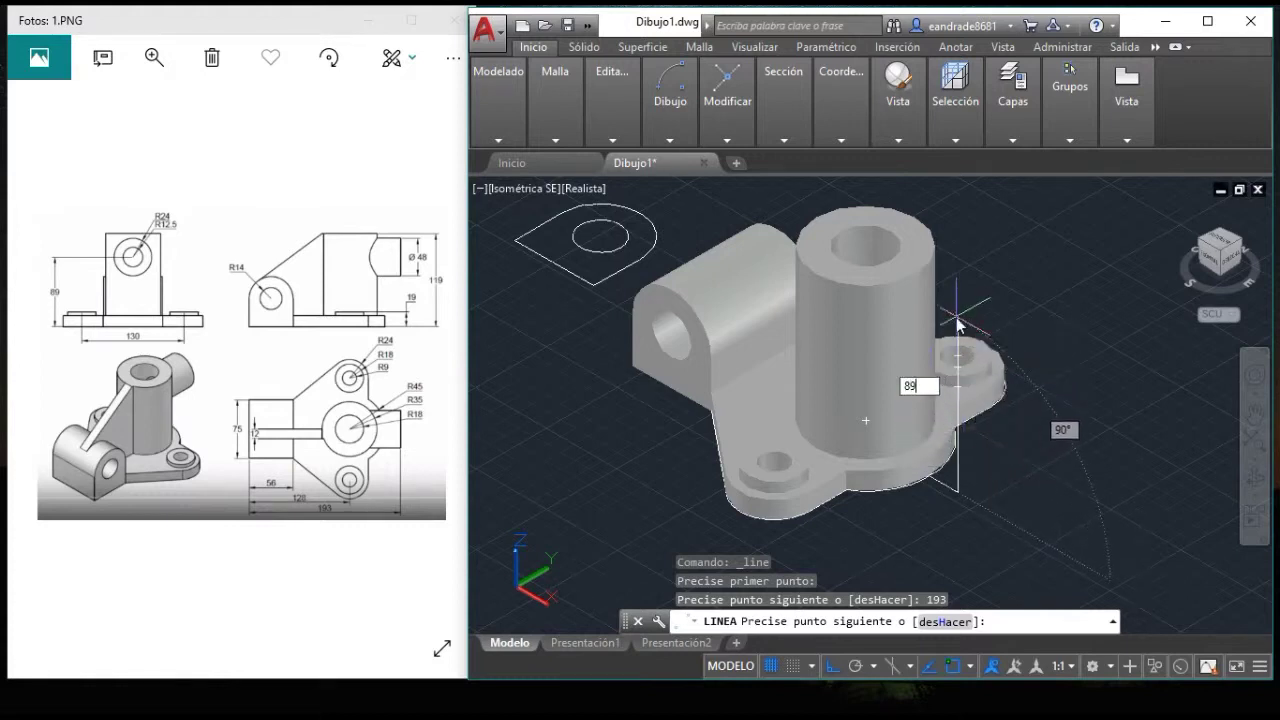
{"action": "key", "text": "Return"}
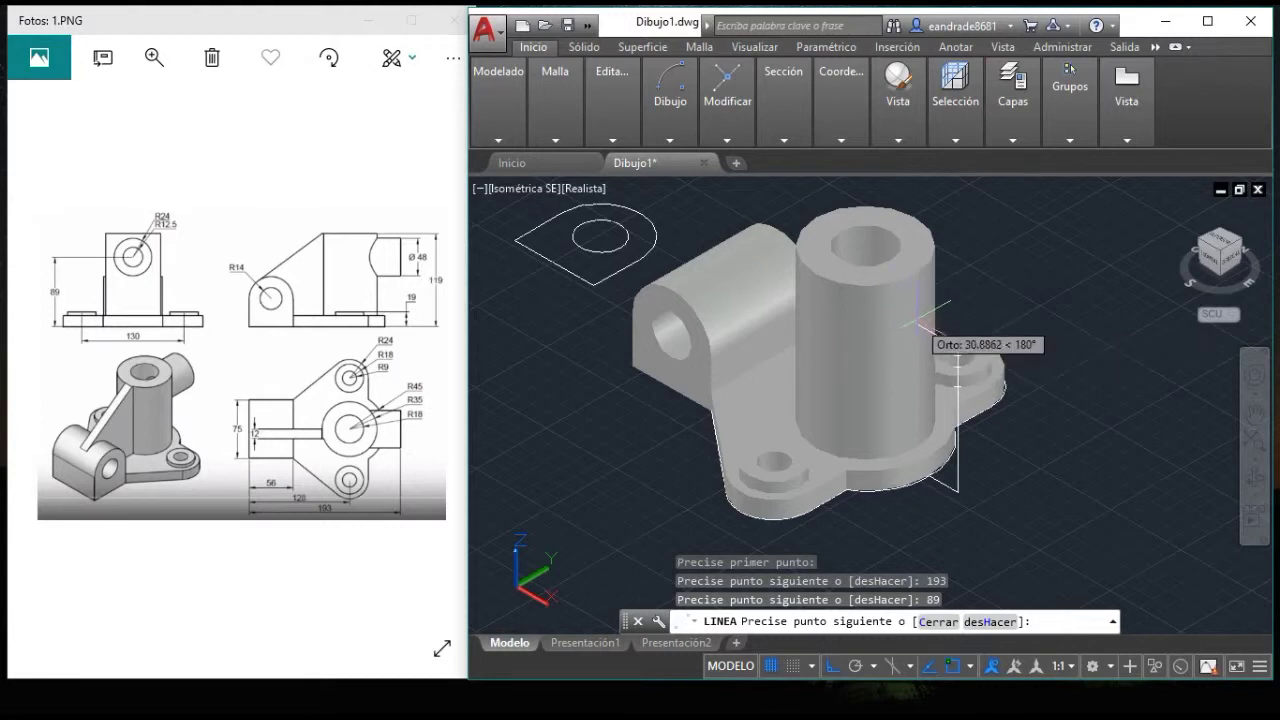
{"action": "right_click", "coordinate": [1048, 397]}
{"action": "left_click", "coordinate": [1100, 430]}
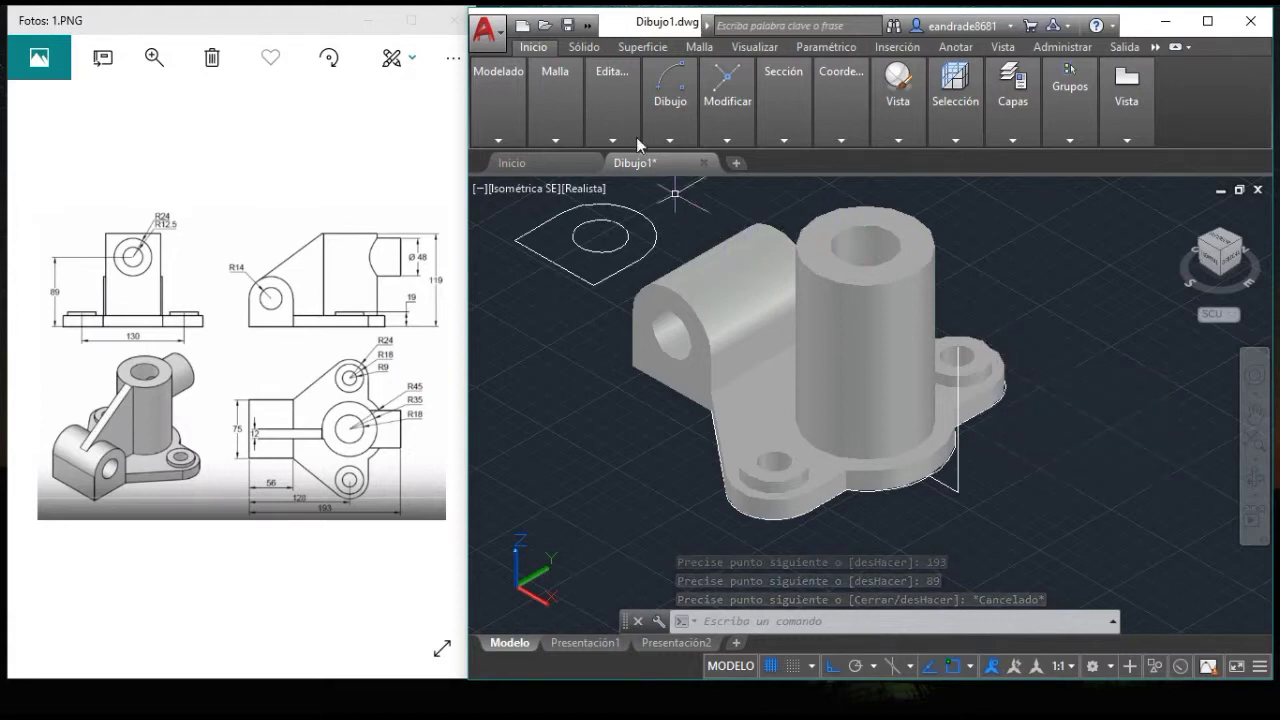
{"action": "left_click", "coordinate": [604, 114]}
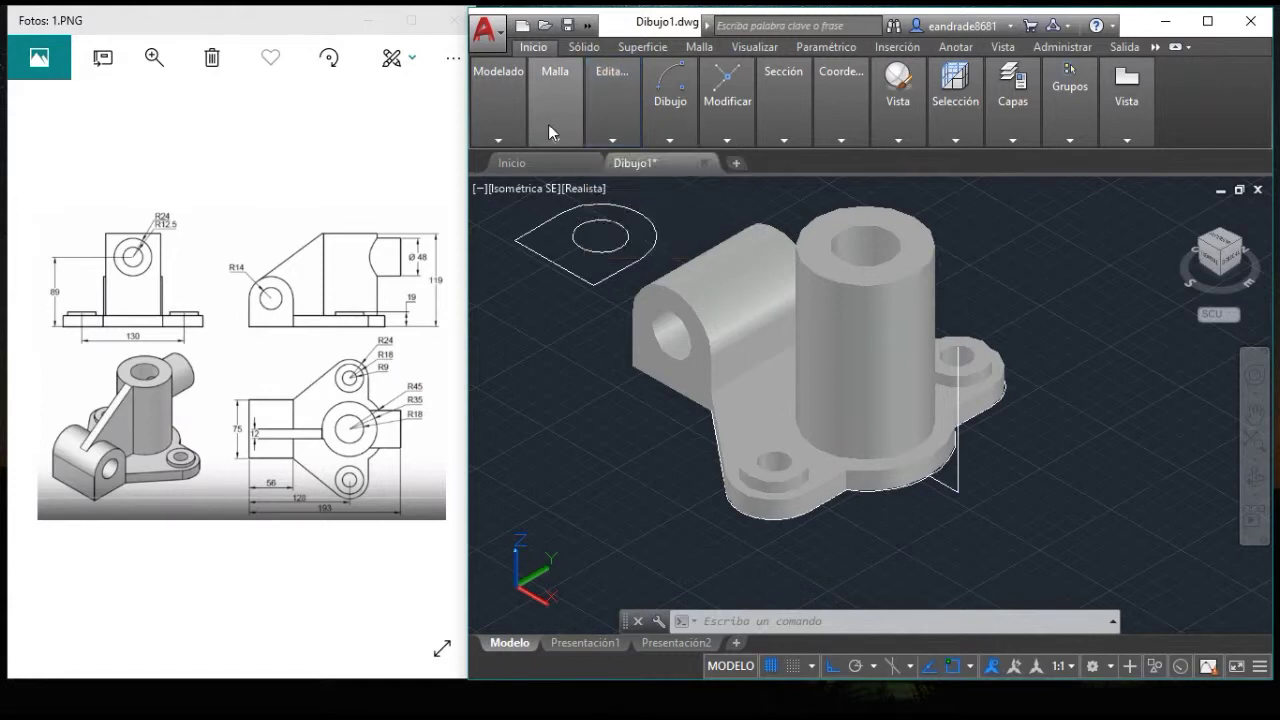
{"action": "left_click", "coordinate": [676, 121]}
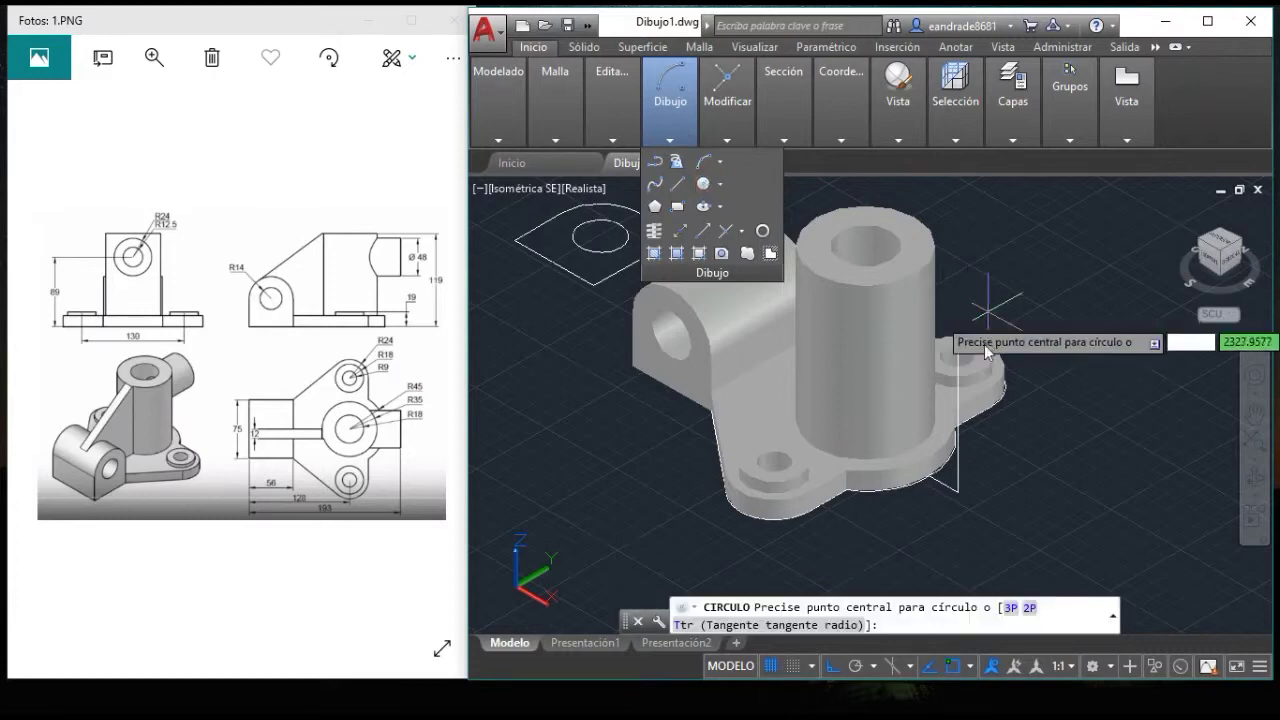
{"action": "left_click", "coordinate": [958, 348]}
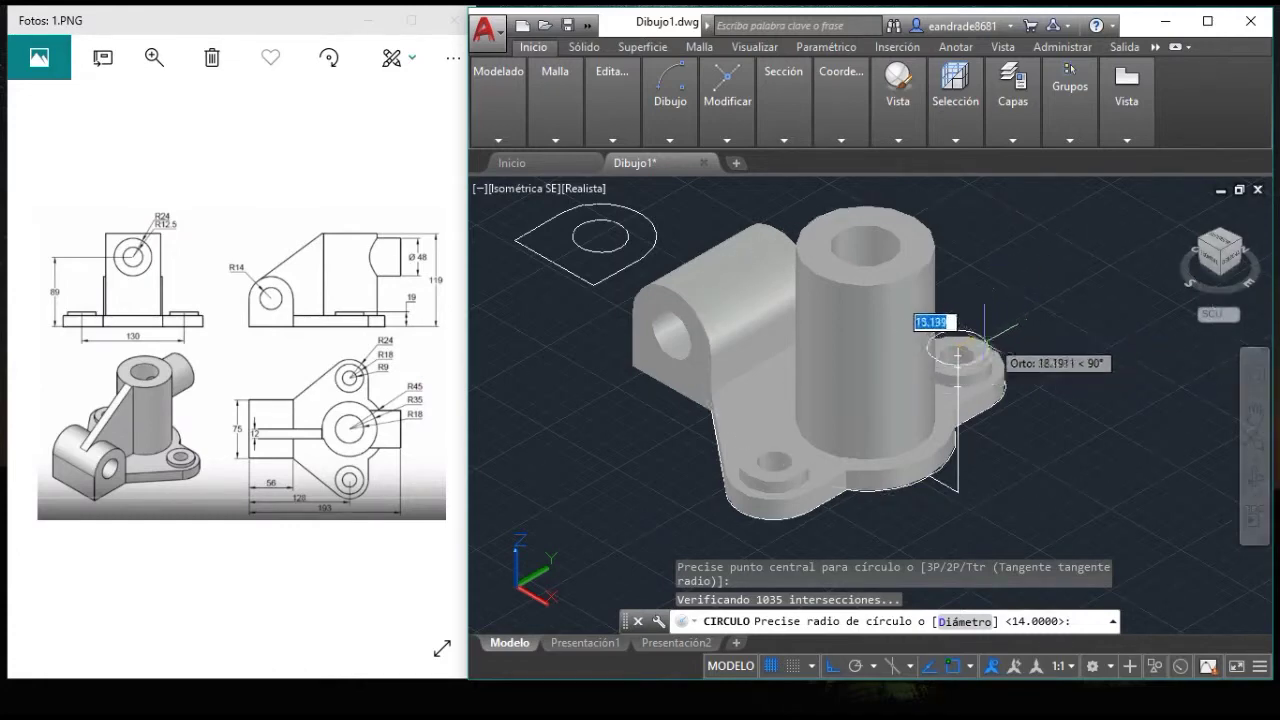
{"action": "right_click", "coordinate": [1007, 336]}
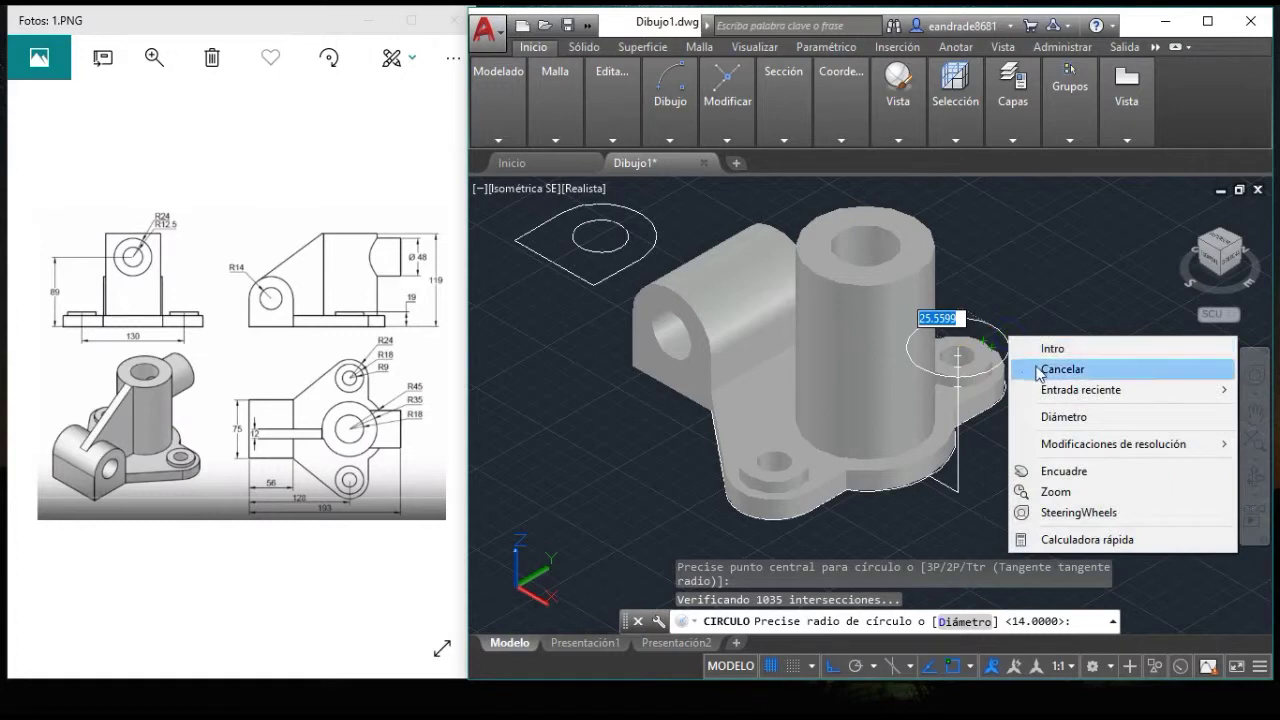
{"action": "left_click", "coordinate": [1040, 366]}
{"action": "left_click", "coordinate": [898, 140]}
{"action": "left_click", "coordinate": [832, 118]}
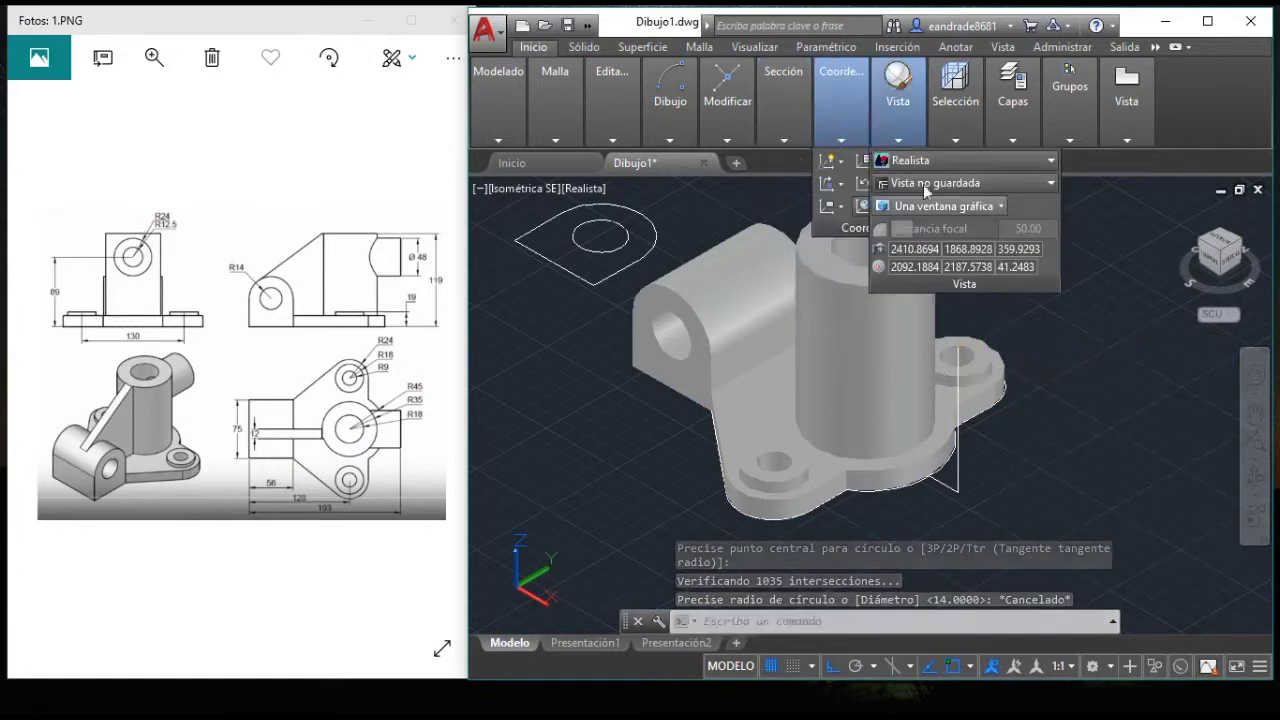
- Define a three-point UCS with its origin, X and Y points on the upright guide lines
{"action": "left_click", "coordinate": [842, 128]}
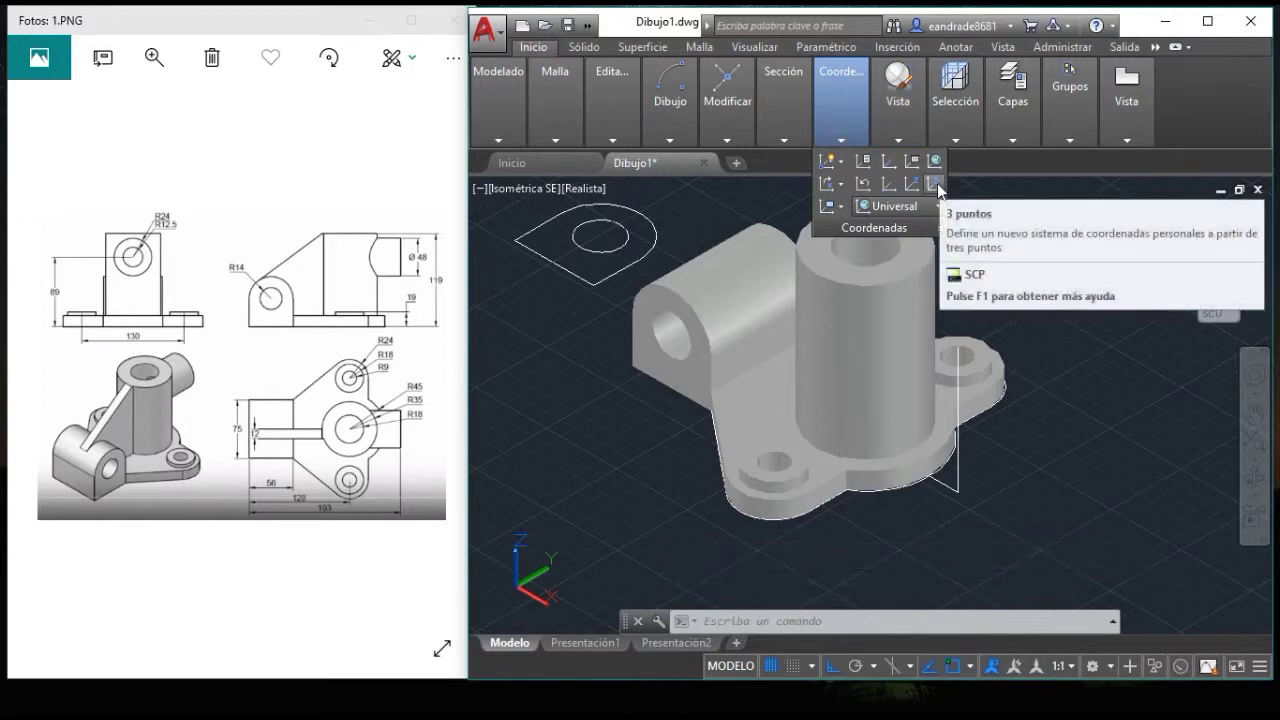
{"action": "mouse_move", "coordinate": [934, 184]}
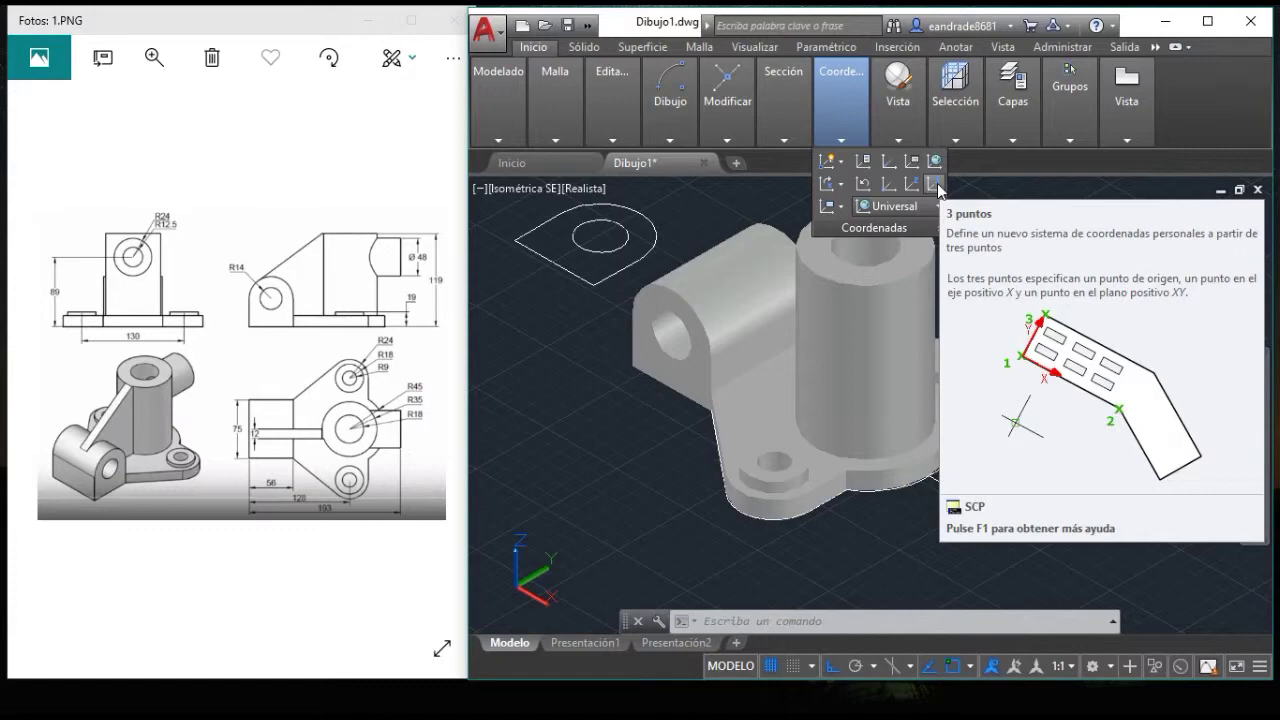
{"action": "left_click", "coordinate": [937, 183]}
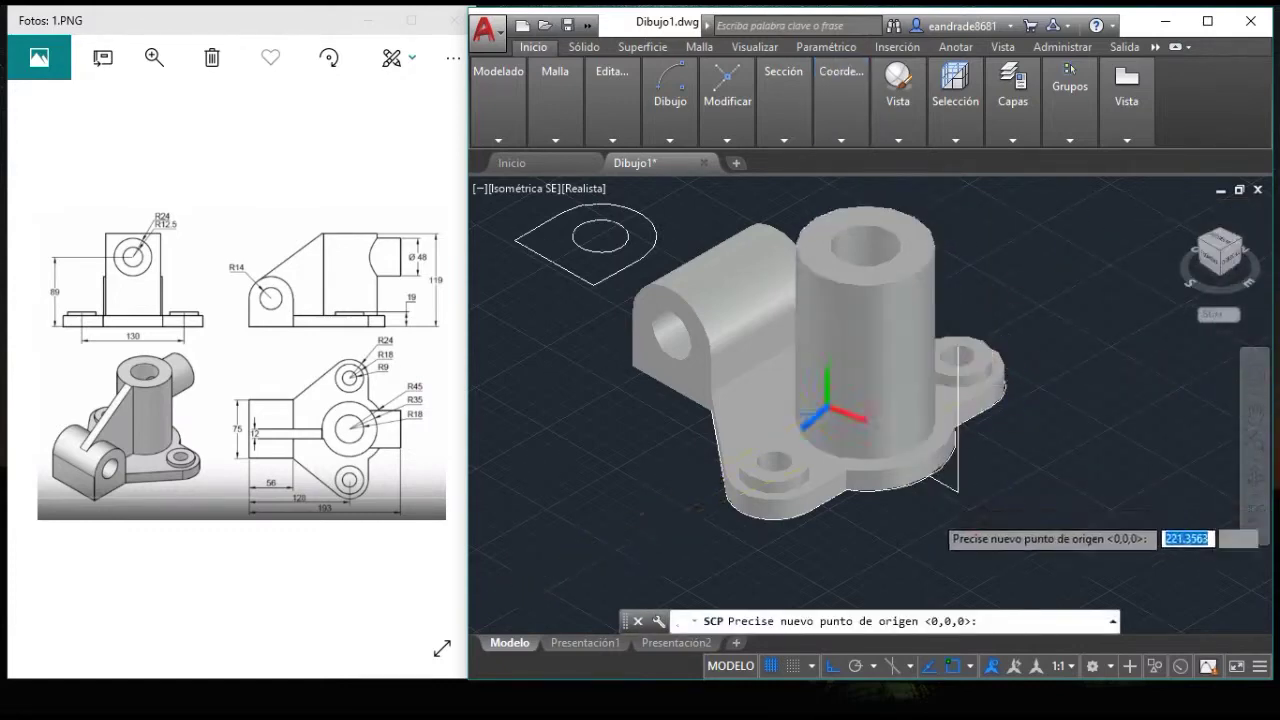
{"action": "left_click", "coordinate": [645, 505]}
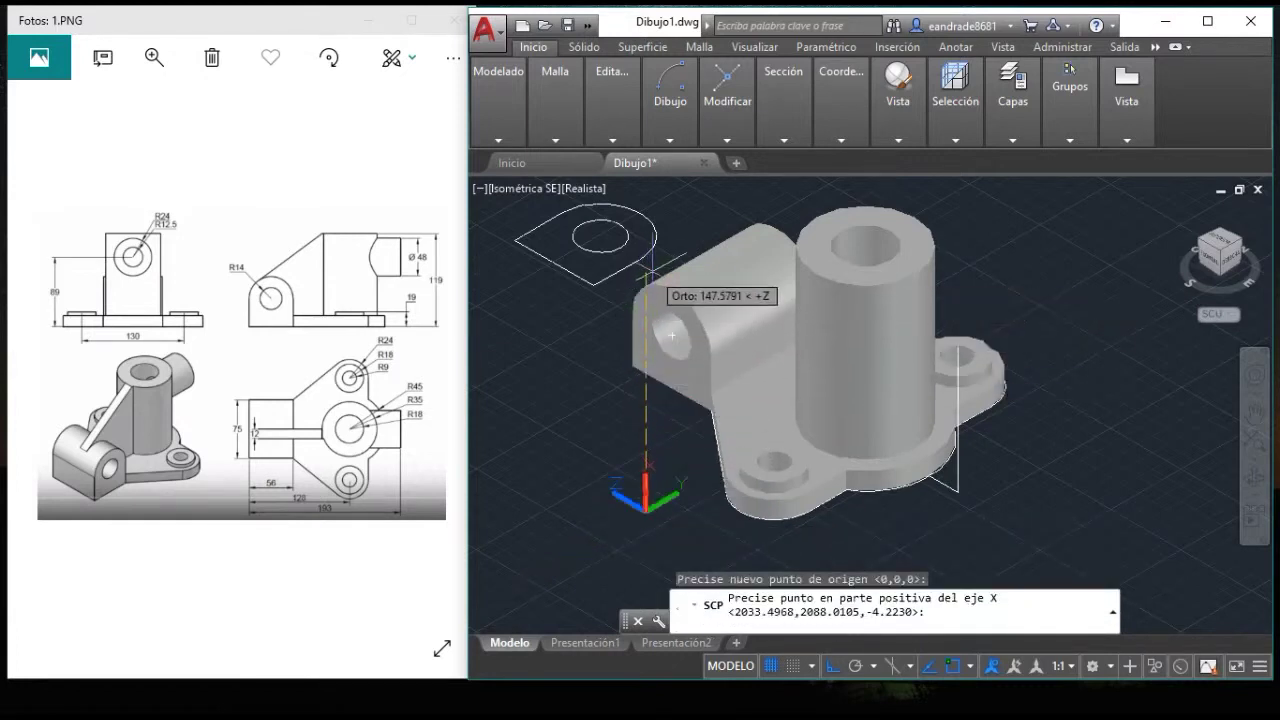
{"action": "left_click", "coordinate": [645, 280]}
{"action": "left_click", "coordinate": [806, 410]}
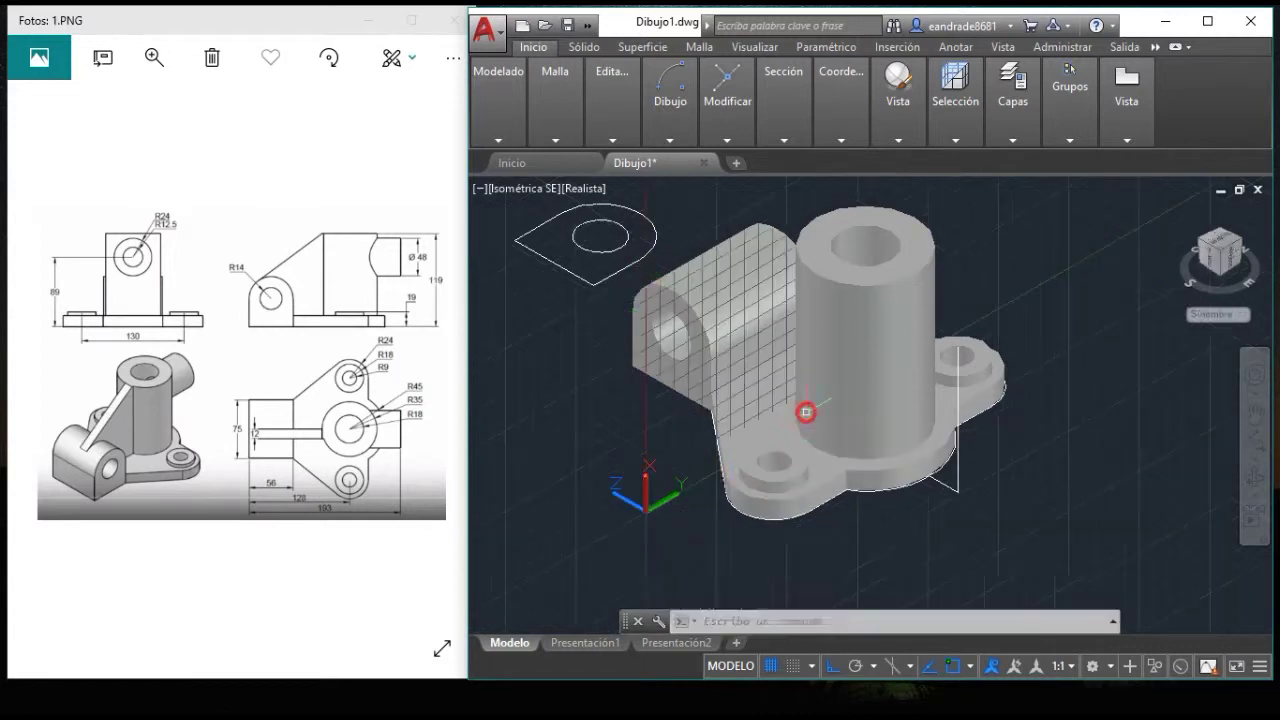
{"action": "left_click", "coordinate": [668, 95]}
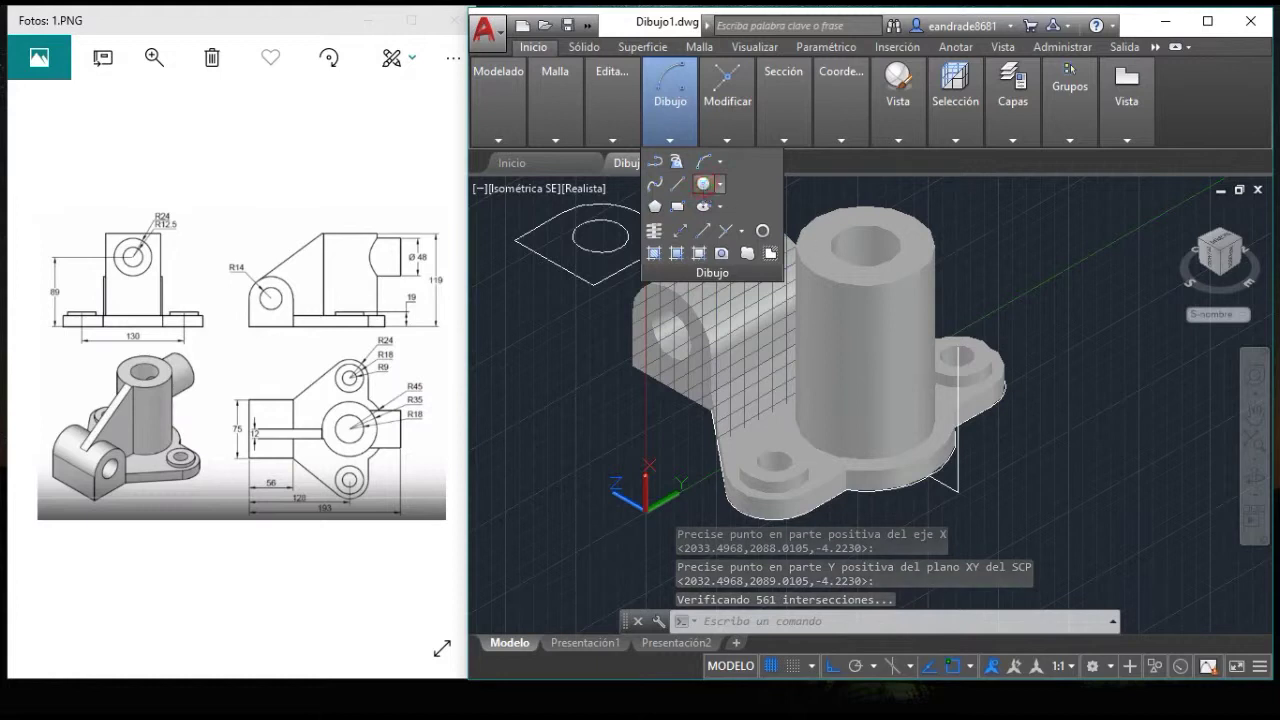
- Draw circles of radius 24 and 12.5 centred on the 89 line's top endpoint
{"action": "left_click", "coordinate": [703, 184]}
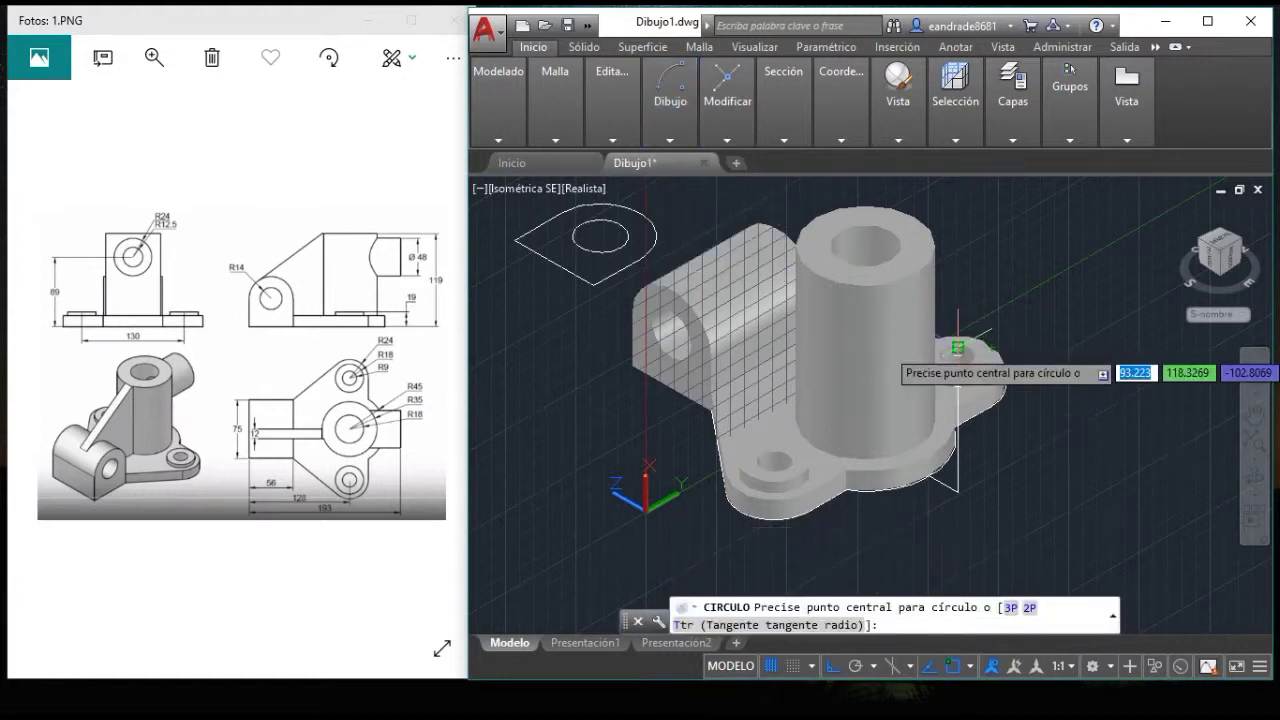
{"action": "left_click", "coordinate": [957, 348]}
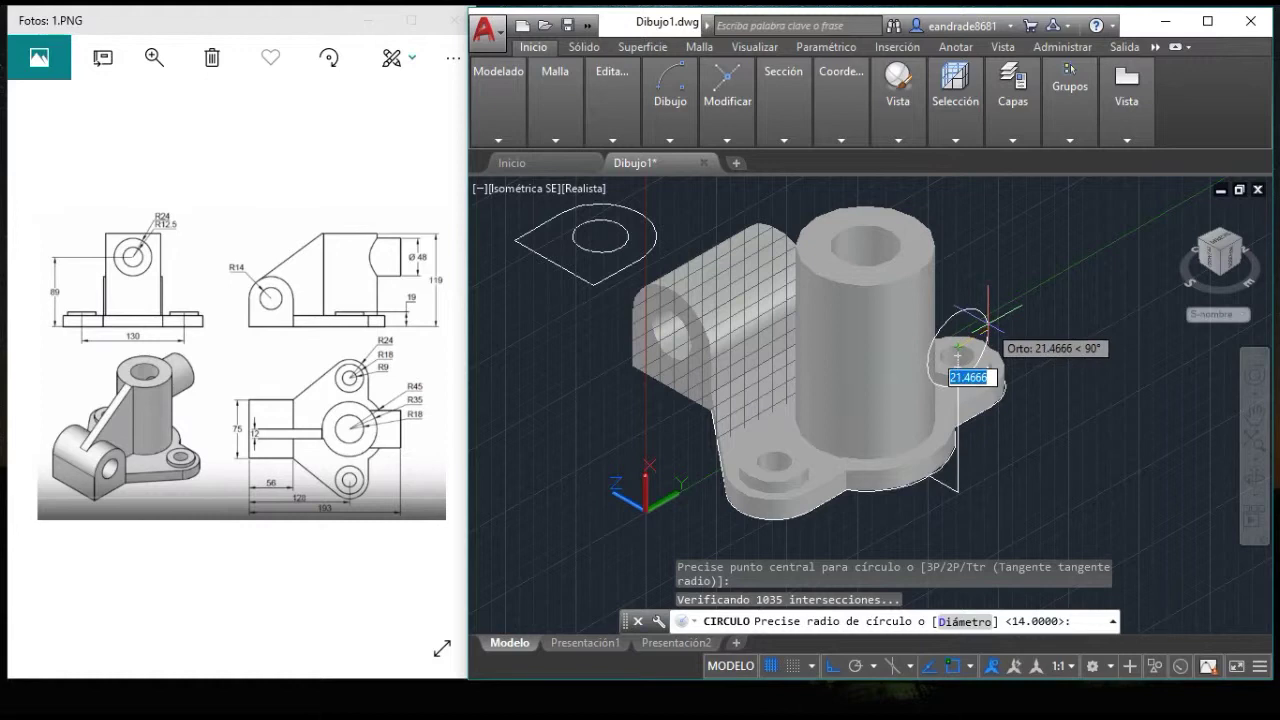
{"action": "type", "text": "24"}
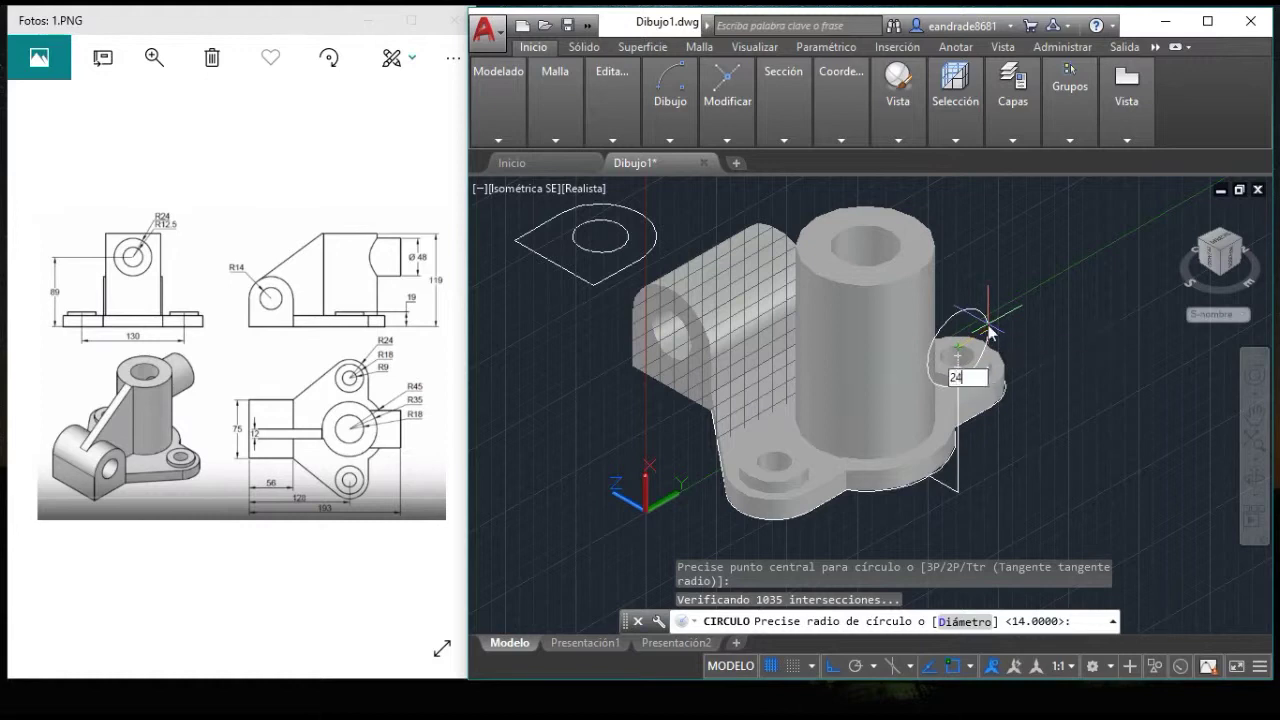
{"action": "key", "text": "Return"}
{"action": "key", "text": "Return"}
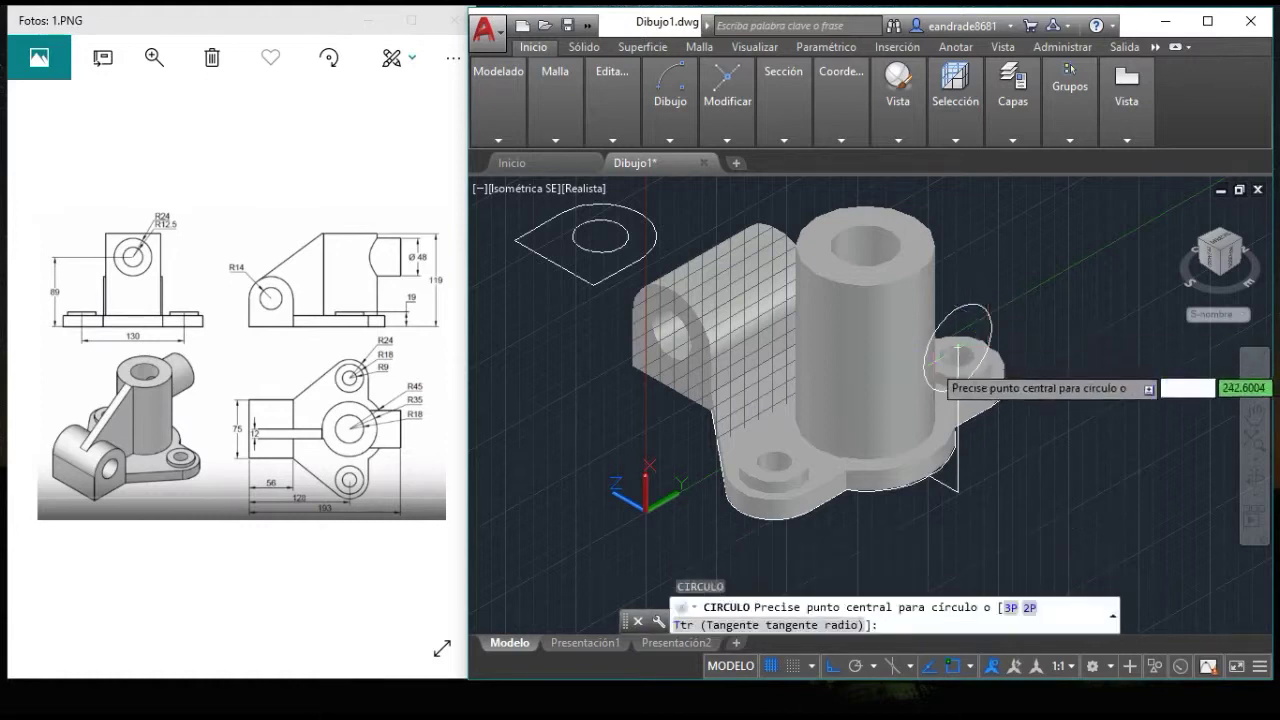
{"action": "left_click", "coordinate": [957, 352]}
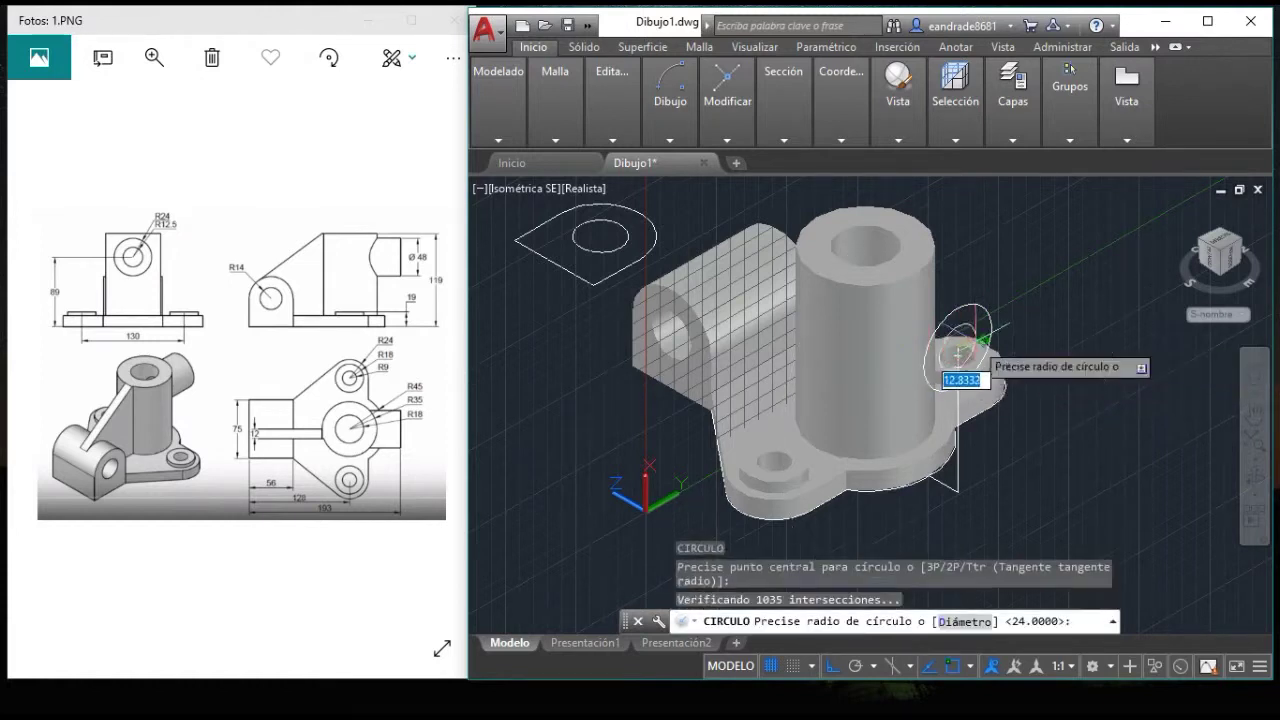
{"action": "type", "text": "12.5"}
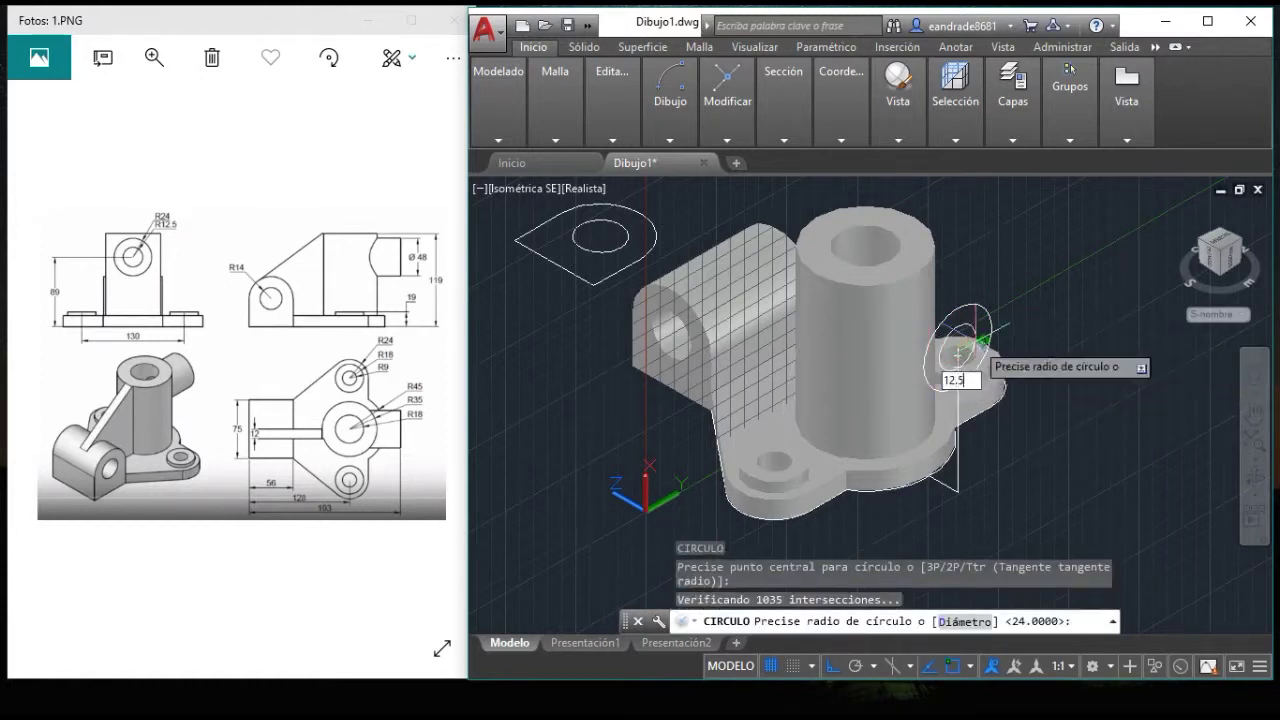
{"action": "key", "text": "Return"}
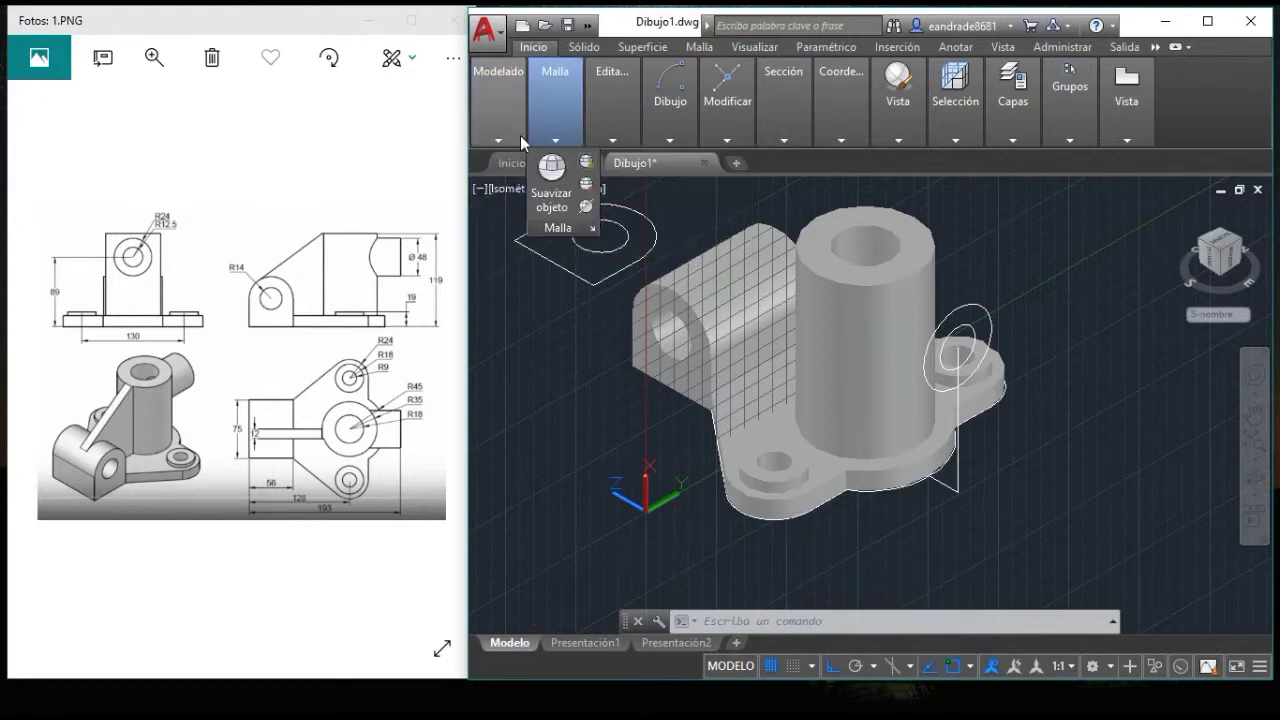
{"action": "mouse_move", "coordinate": [498, 100]}
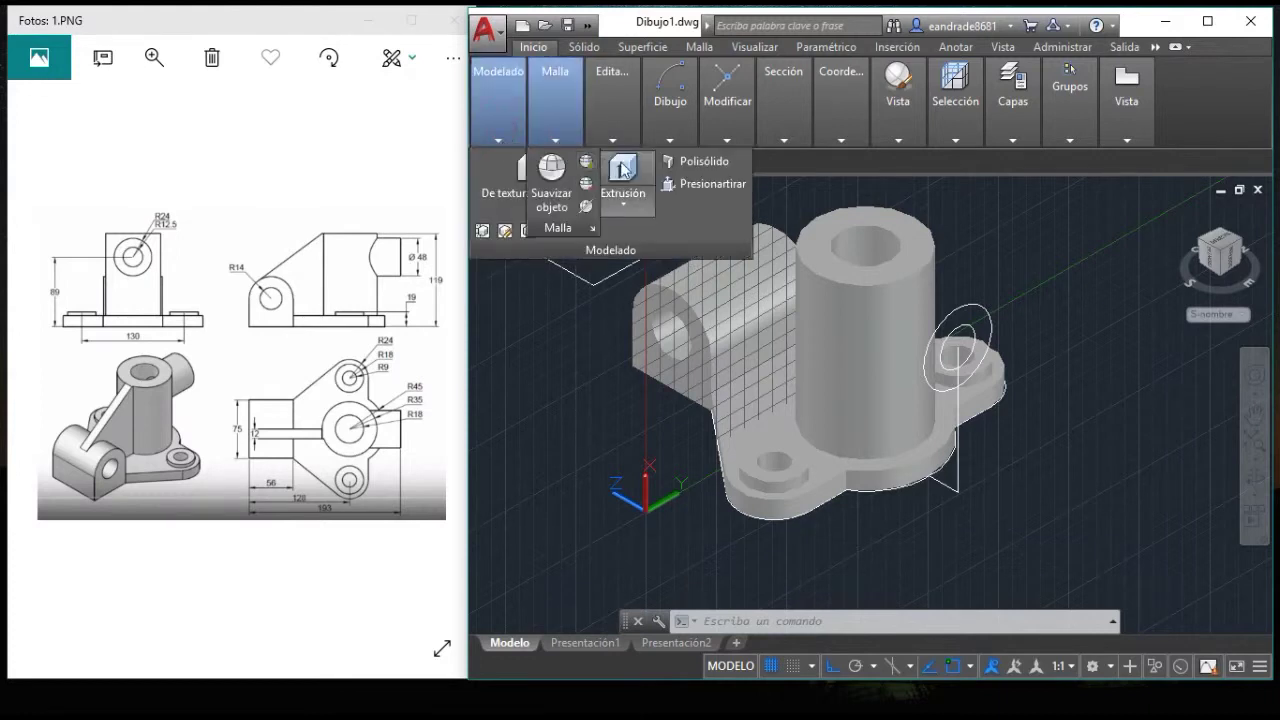
{"action": "left_click", "coordinate": [622, 170]}
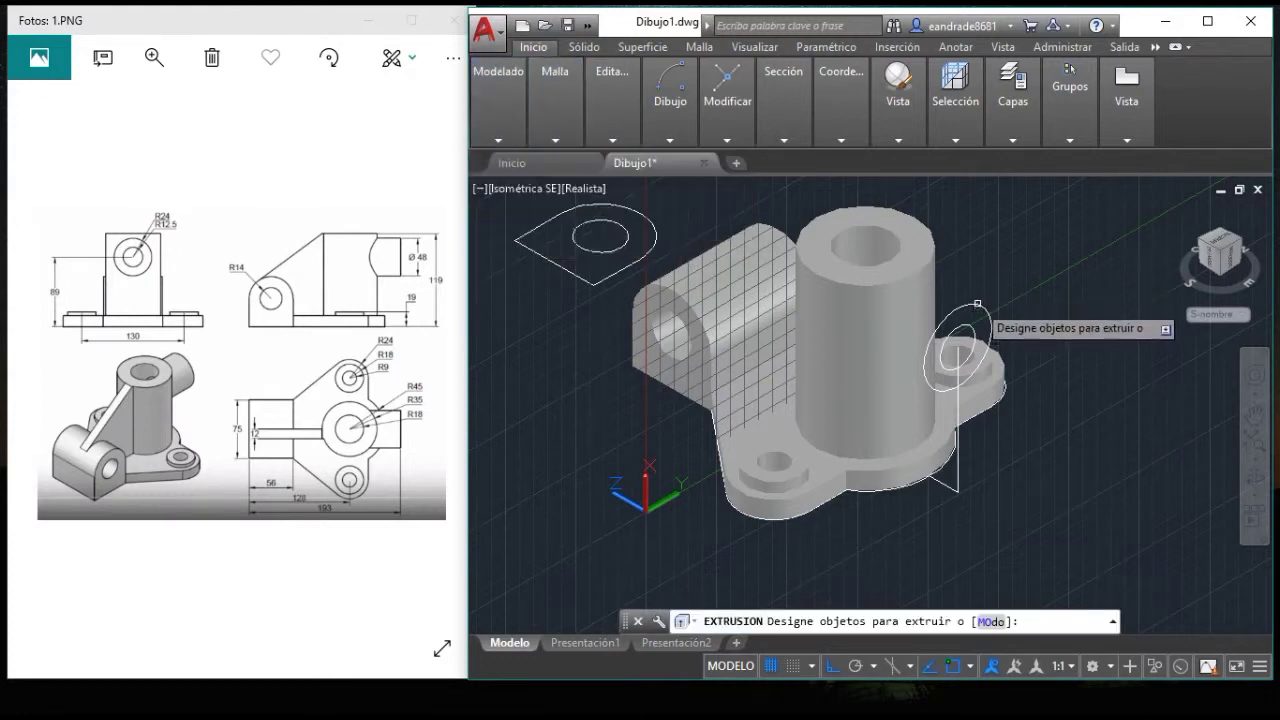
{"action": "left_click", "coordinate": [970, 305]}
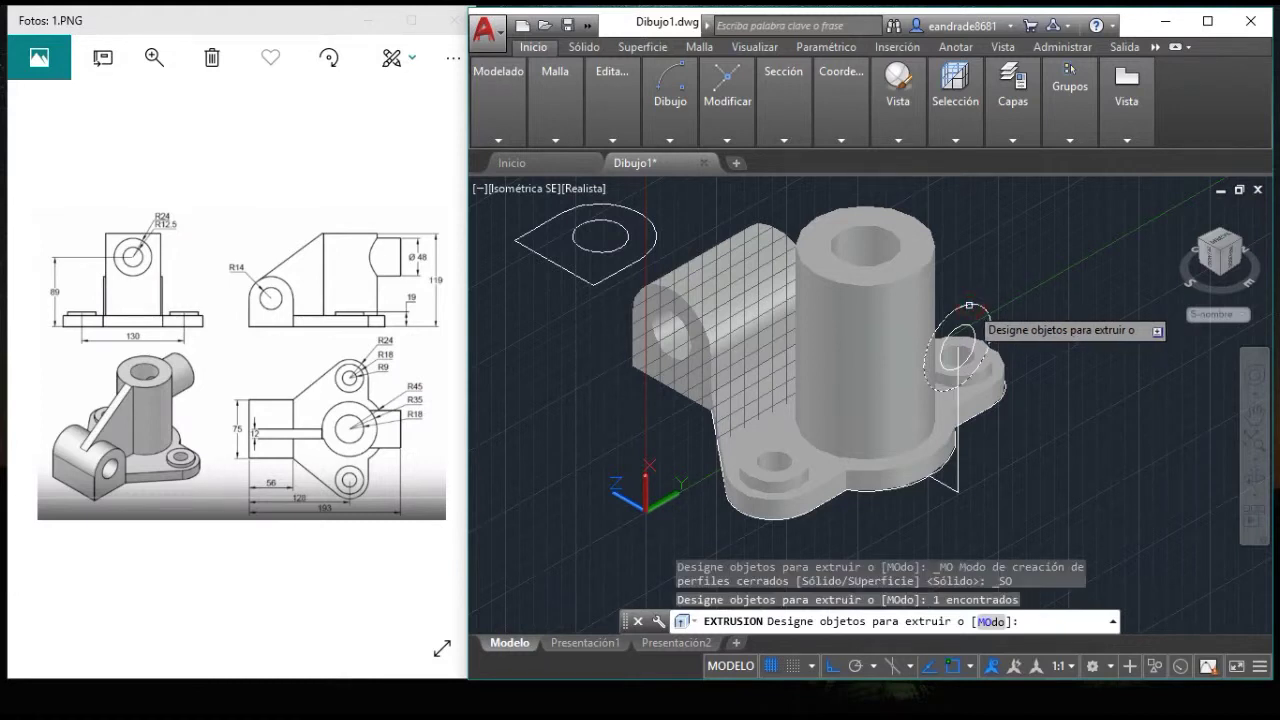
{"action": "key", "text": "Return"}
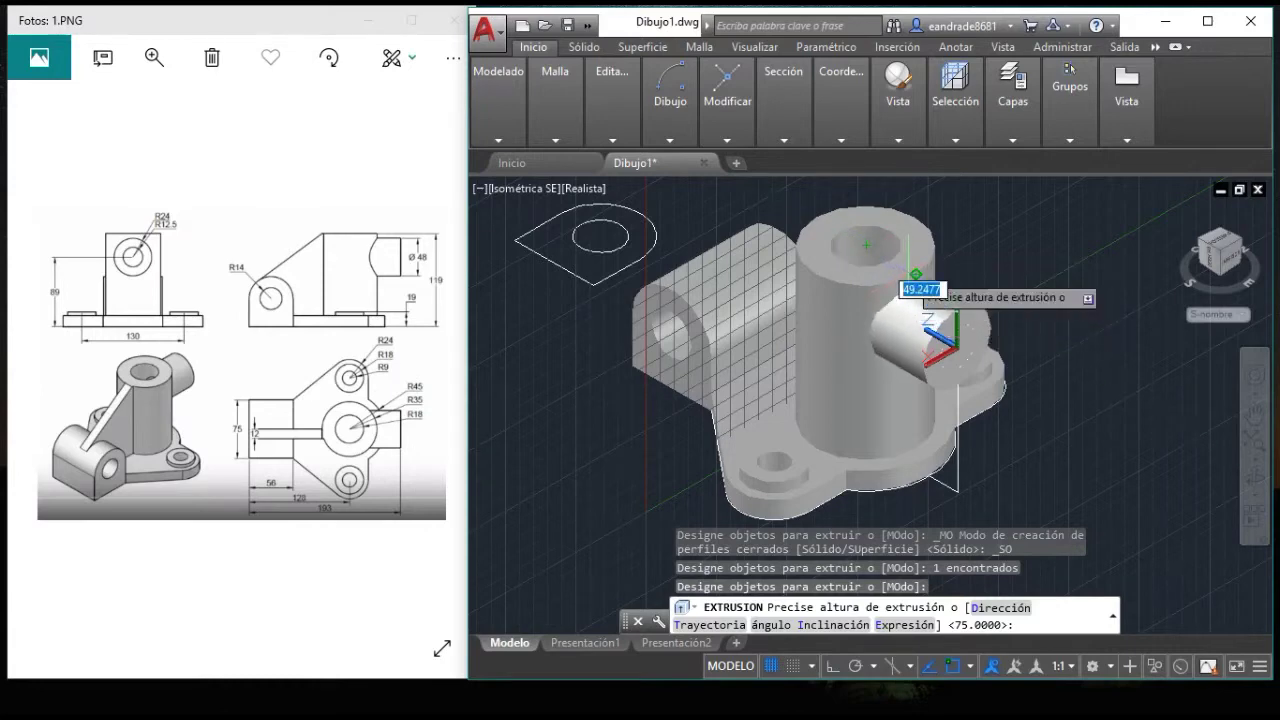
{"action": "left_click", "coordinate": [916, 275]}
{"action": "left_click", "coordinate": [1252, 478]}
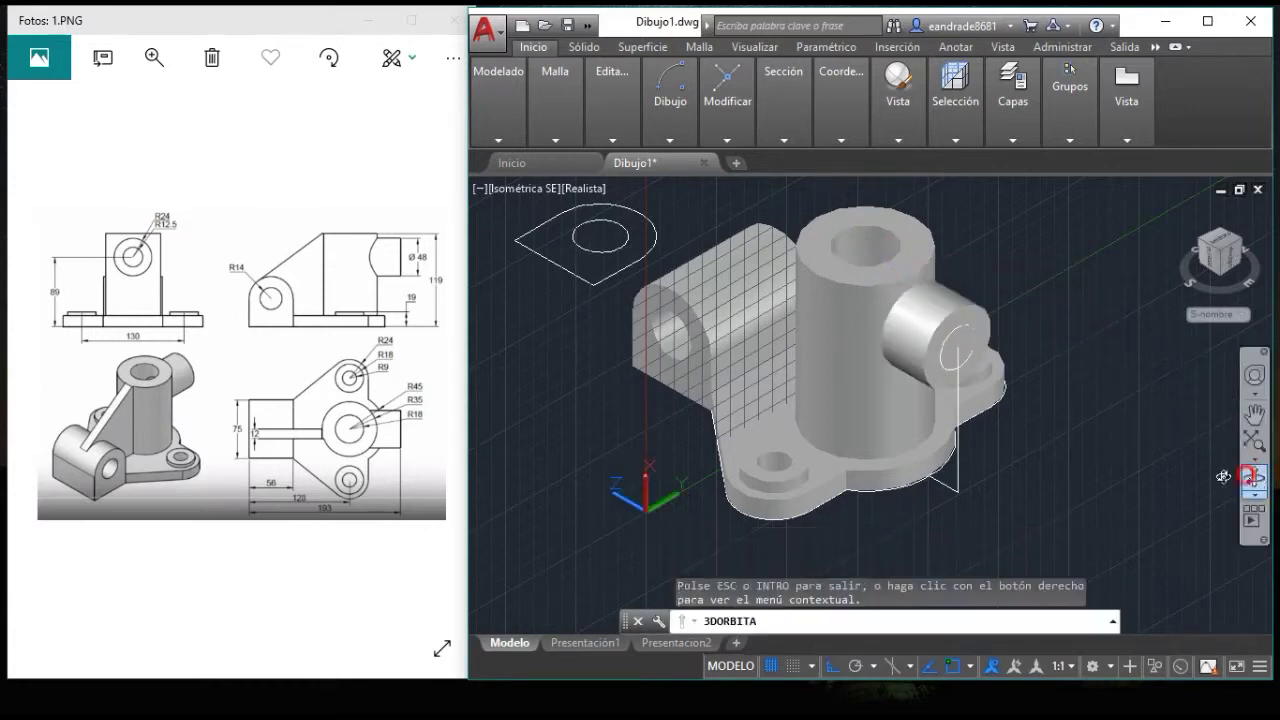
{"action": "mouse_move", "coordinate": [949, 349]}
{"action": "left_mouse_down"}
{"action": "mouse_move", "coordinate": [911, 277]}
{"action": "mouse_move", "coordinate": [863, 263]}
{"action": "mouse_move", "coordinate": [794, 291]}
{"action": "mouse_move", "coordinate": [808, 314]}
{"action": "left_mouse_up"}
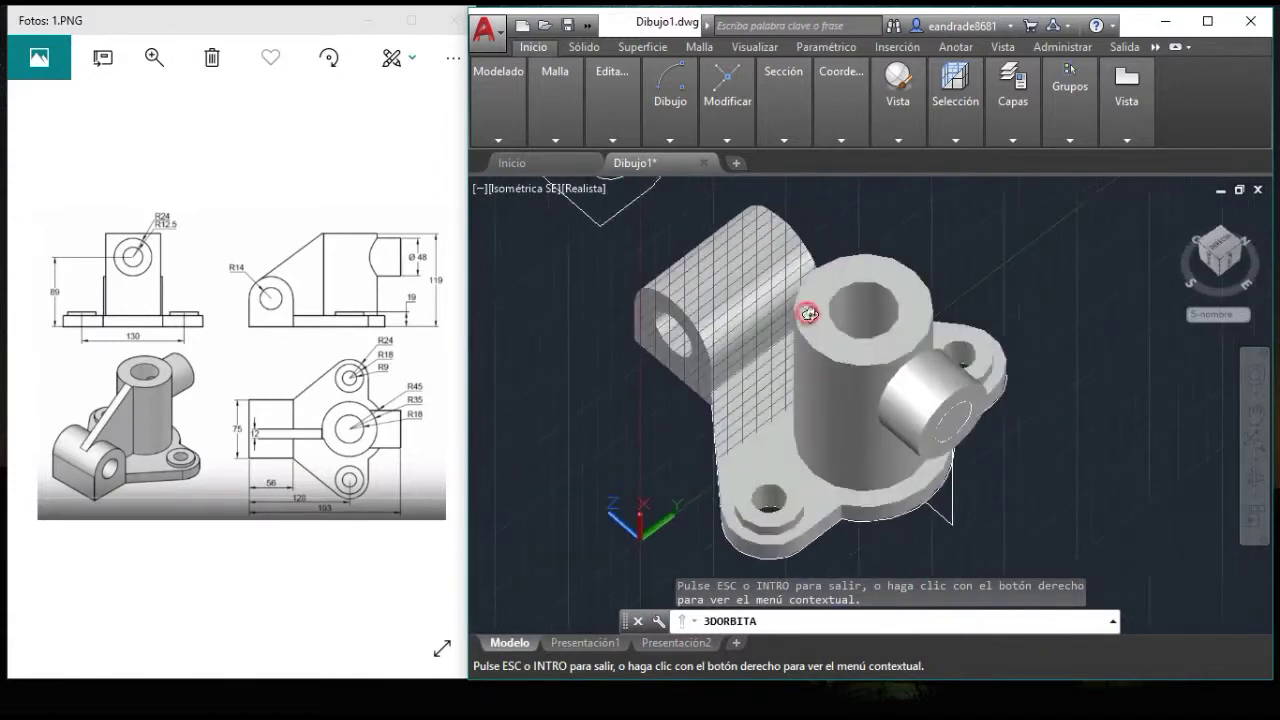
{"action": "right_click", "coordinate": [988, 316]}
{"action": "left_click", "coordinate": [1022, 314]}
{"action": "key", "text": "ctrl+z"}
{"action": "key", "text": "ctrl+z"}
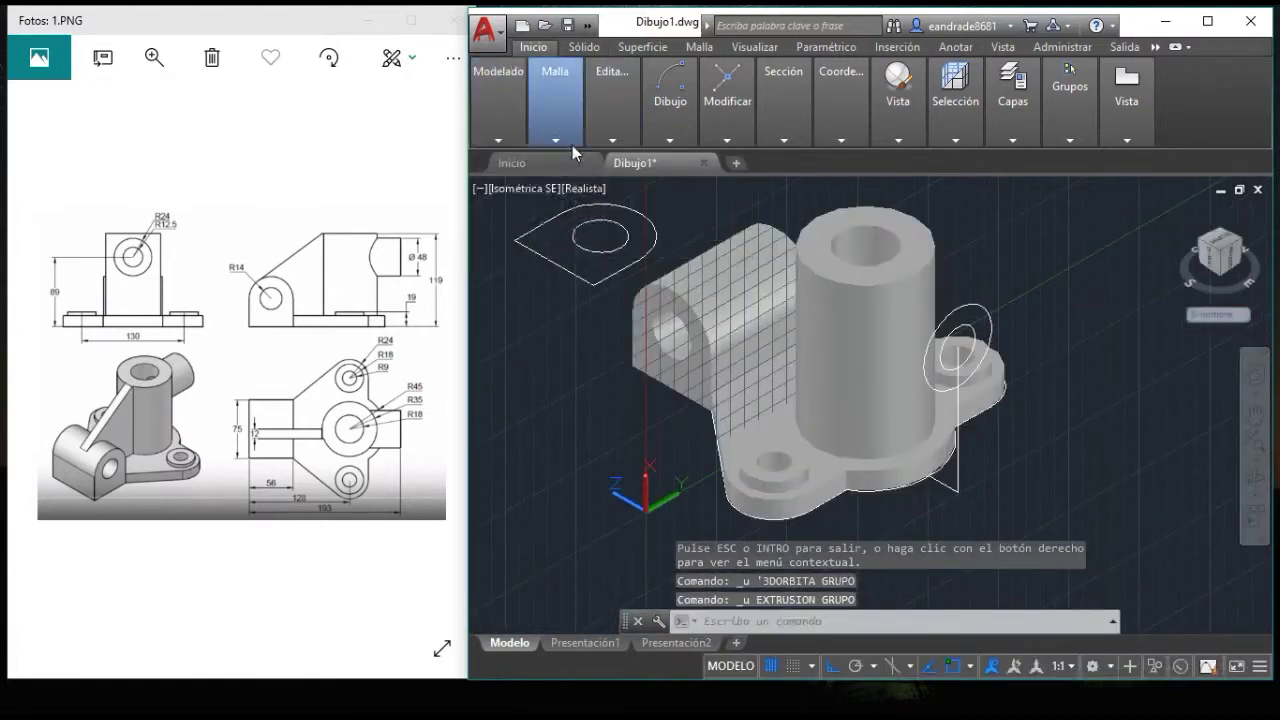
- Extrude the outer radius-24 circle into a solid boss and orbit to inspect it
{"action": "left_click", "coordinate": [623, 172]}
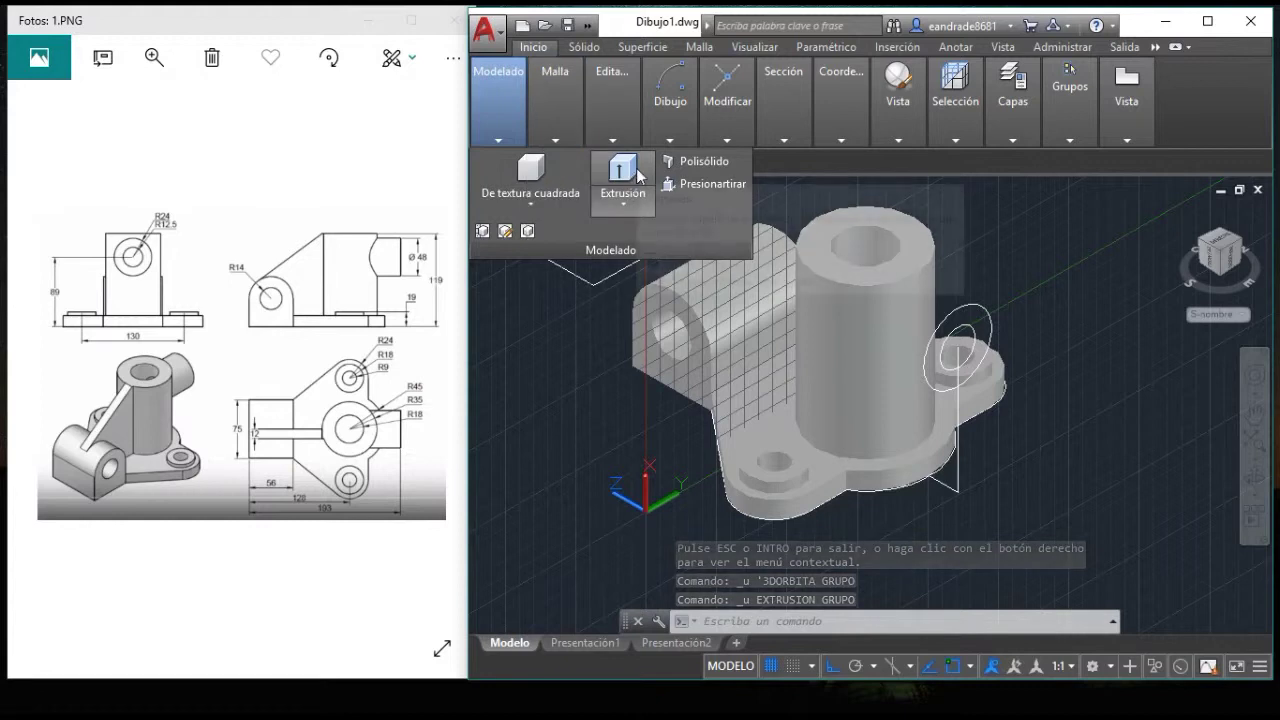
{"action": "left_click", "coordinate": [969, 305]}
{"action": "key", "text": "Return"}
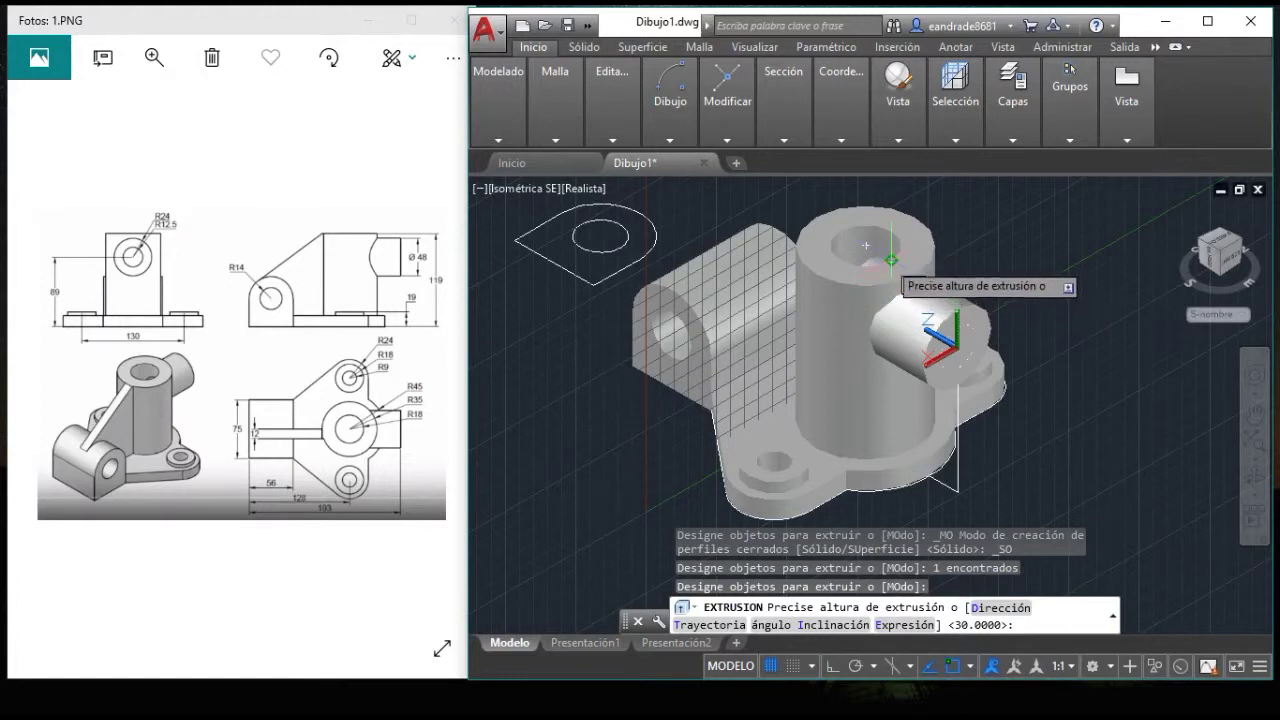
{"action": "left_click", "coordinate": [890, 260]}
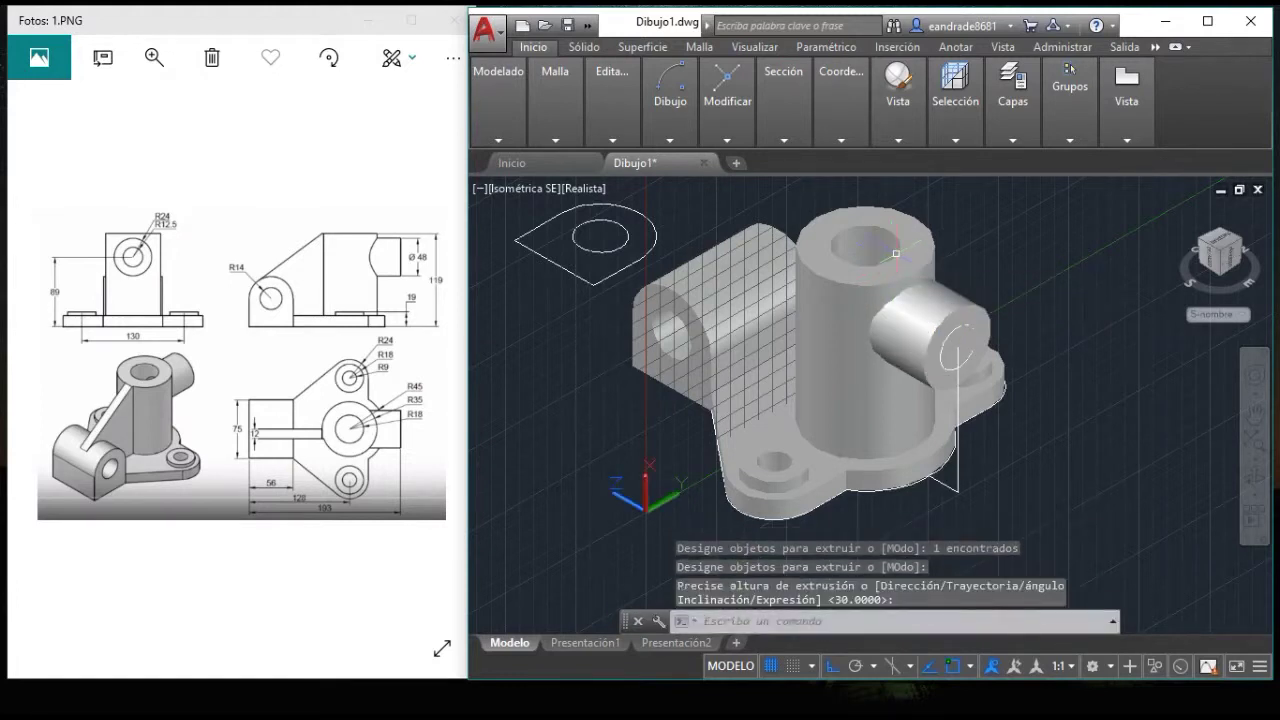
{"action": "left_click", "coordinate": [1256, 481]}
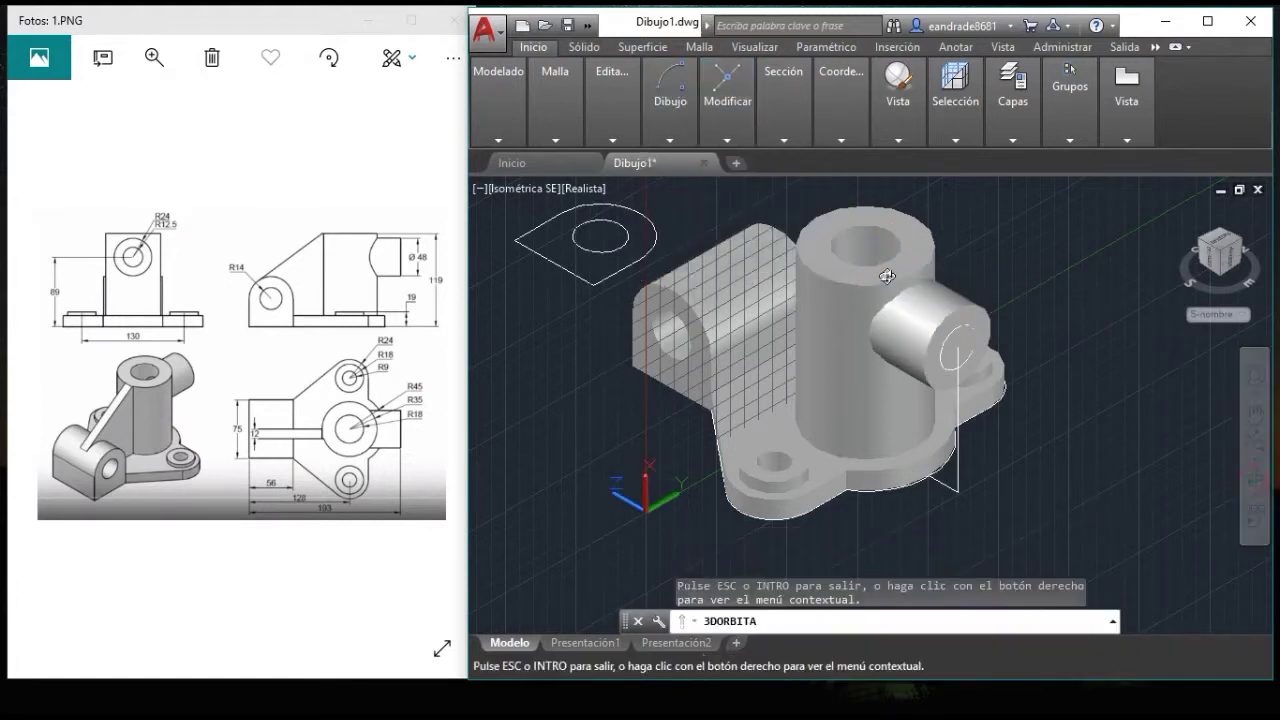
{"action": "mouse_move", "coordinate": [886, 277]}
{"action": "left_mouse_down"}
{"action": "mouse_move", "coordinate": [903, 337]}
{"action": "mouse_move", "coordinate": [980, 354]}
{"action": "mouse_move", "coordinate": [997, 343]}
{"action": "mouse_move", "coordinate": [916, 327]}
{"action": "mouse_move", "coordinate": [891, 296]}
{"action": "left_mouse_up"}
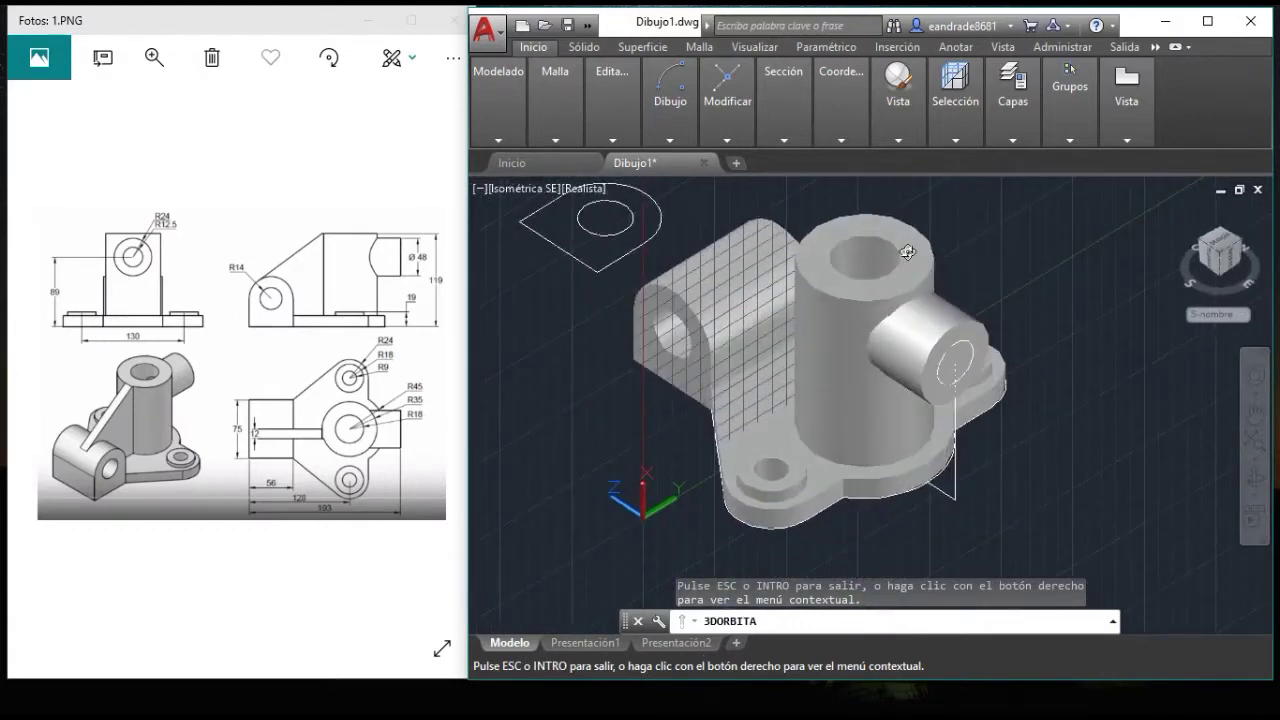
{"action": "mouse_move", "coordinate": [972, 297]}
{"action": "left_mouse_down"}
{"action": "mouse_move", "coordinate": [960, 334]}
{"action": "mouse_move", "coordinate": [980, 297]}
{"action": "mouse_move", "coordinate": [866, 309]}
{"action": "mouse_move", "coordinate": [886, 350]}
{"action": "mouse_move", "coordinate": [877, 340]}
{"action": "left_mouse_up"}
{"action": "right_click", "coordinate": [877, 340]}
{"action": "left_click", "coordinate": [923, 363]}
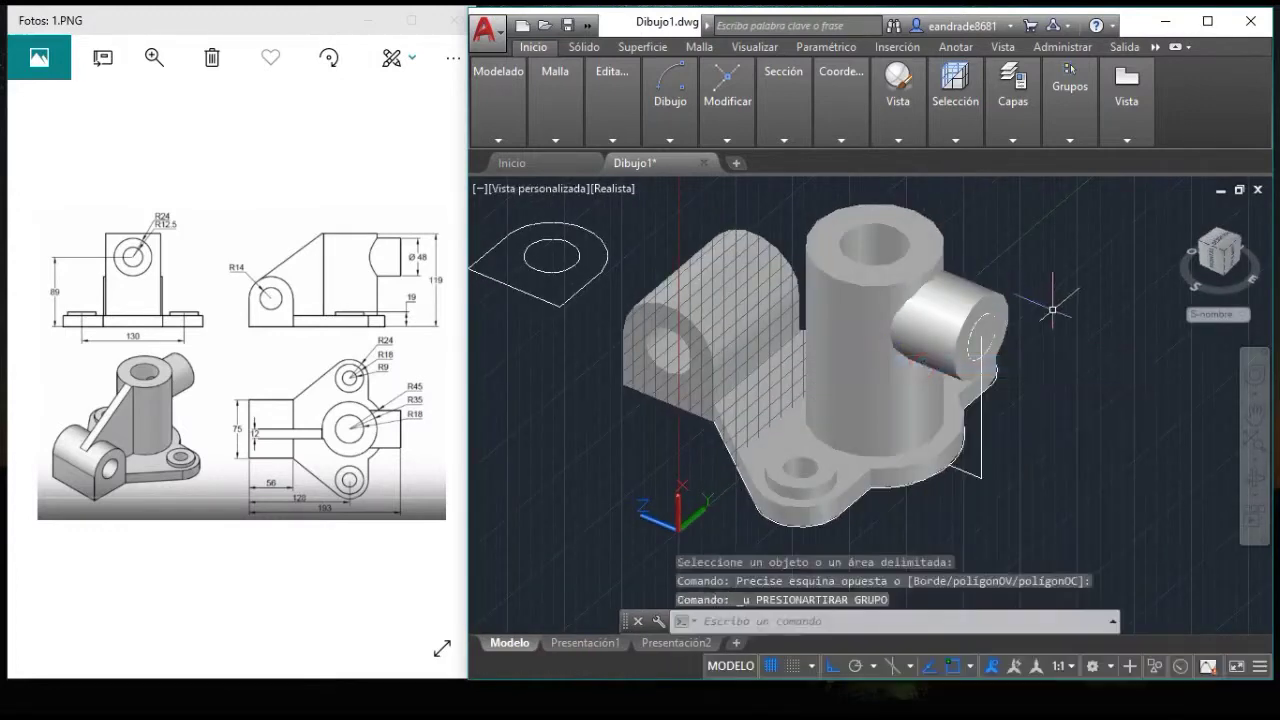
{"action": "scroll", "coordinate": [997, 328], "scroll_direction": "up", "scroll_amount": 3}
{"action": "scroll", "coordinate": [1005, 328], "scroll_direction": "down", "scroll_amount": 1}
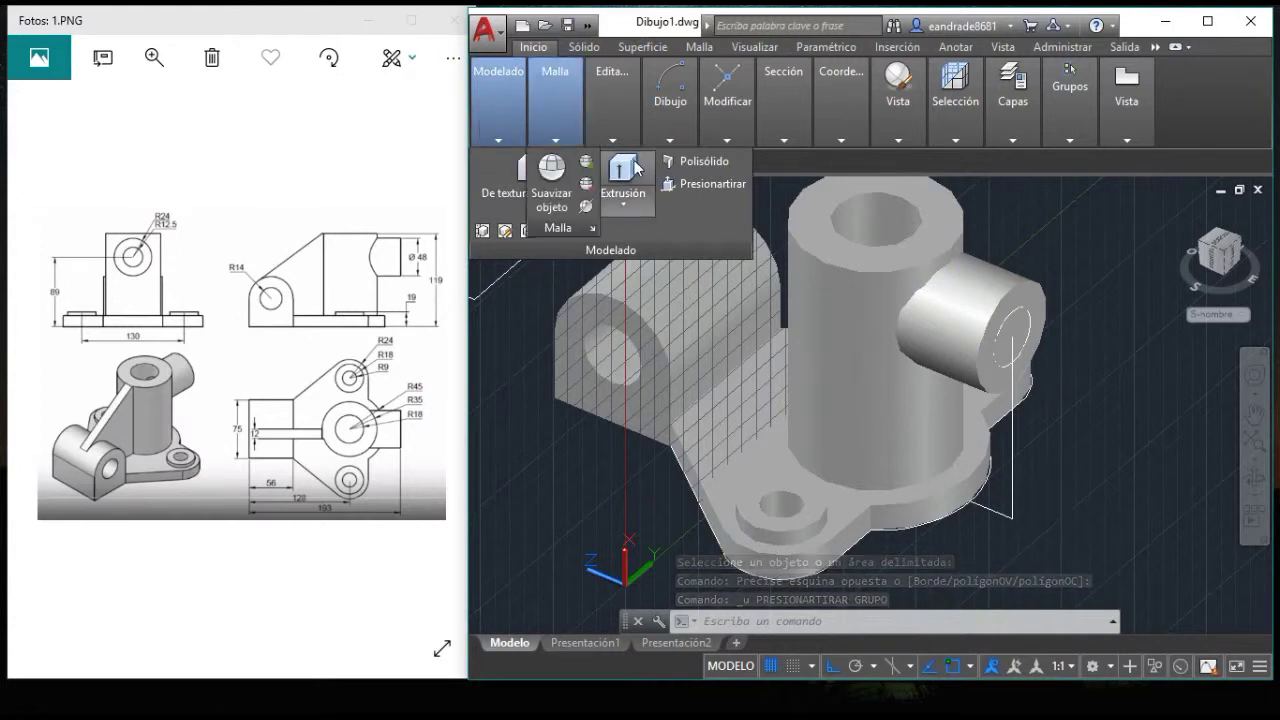
- Extrude the inner 12.5-radius circle inward through the boss and orbit to check the bore
{"action": "left_click", "coordinate": [622, 172]}
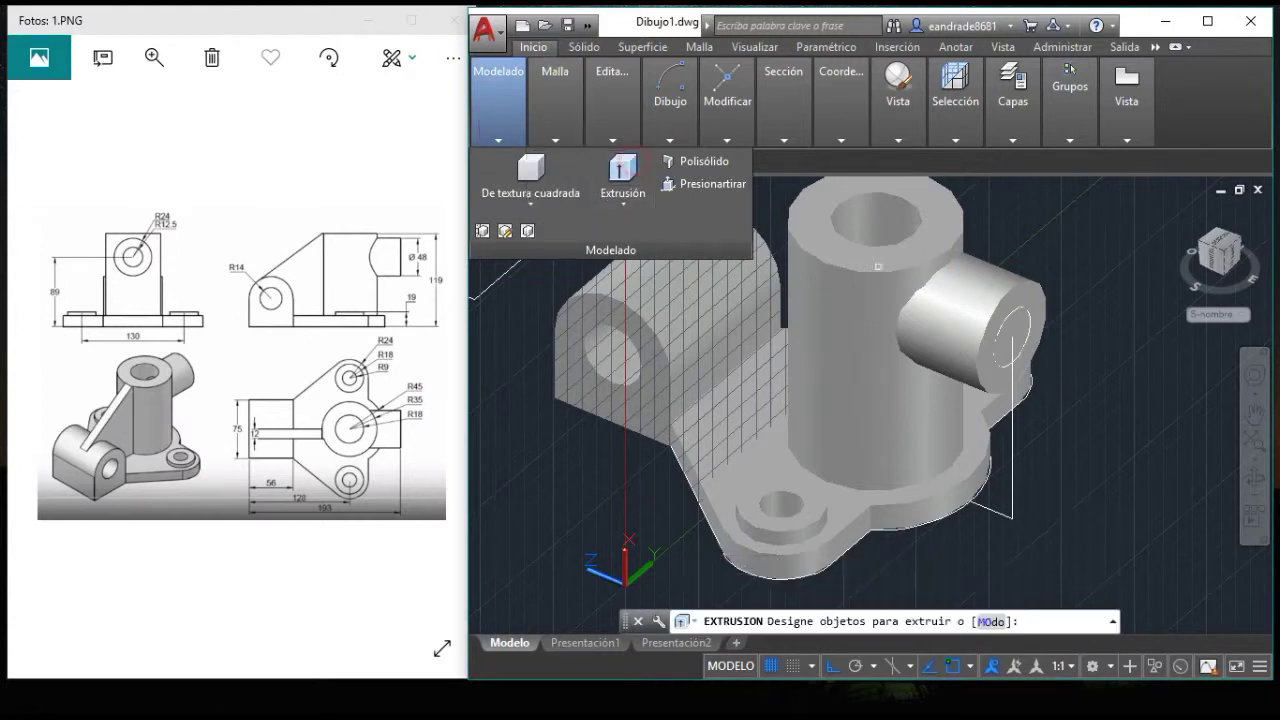
{"action": "left_click", "coordinate": [1008, 316]}
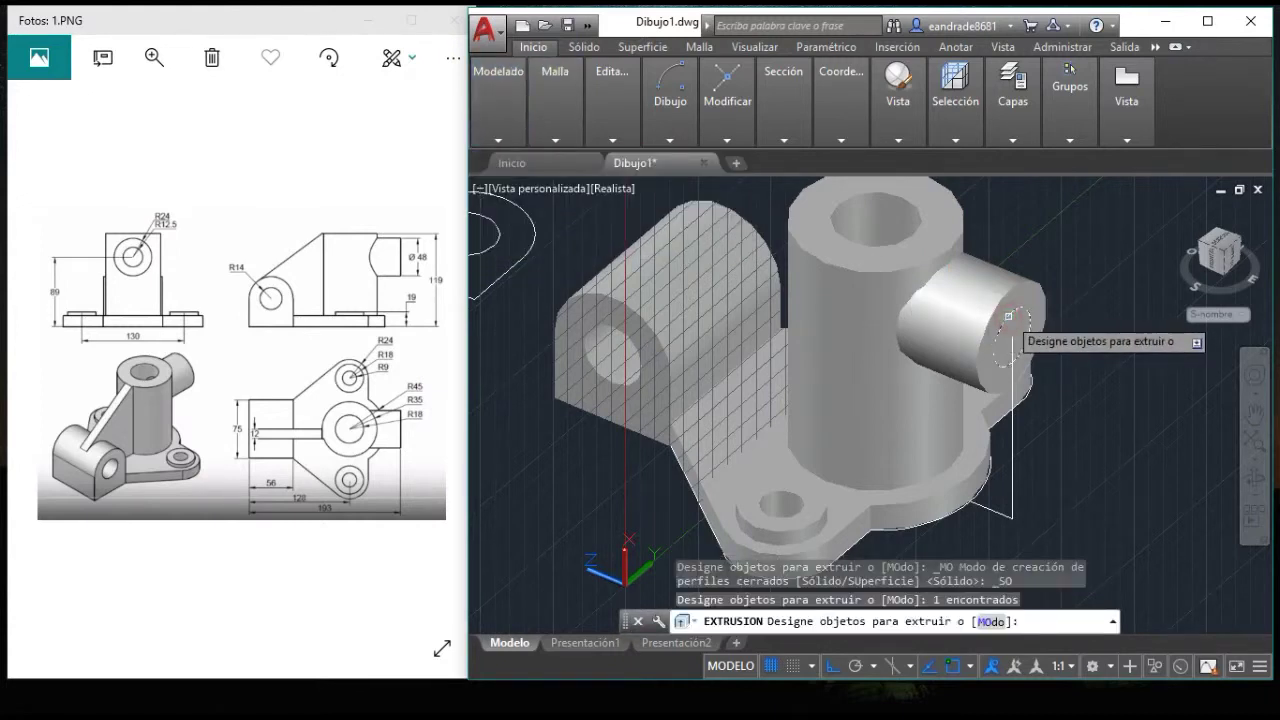
{"action": "key", "text": "Return"}
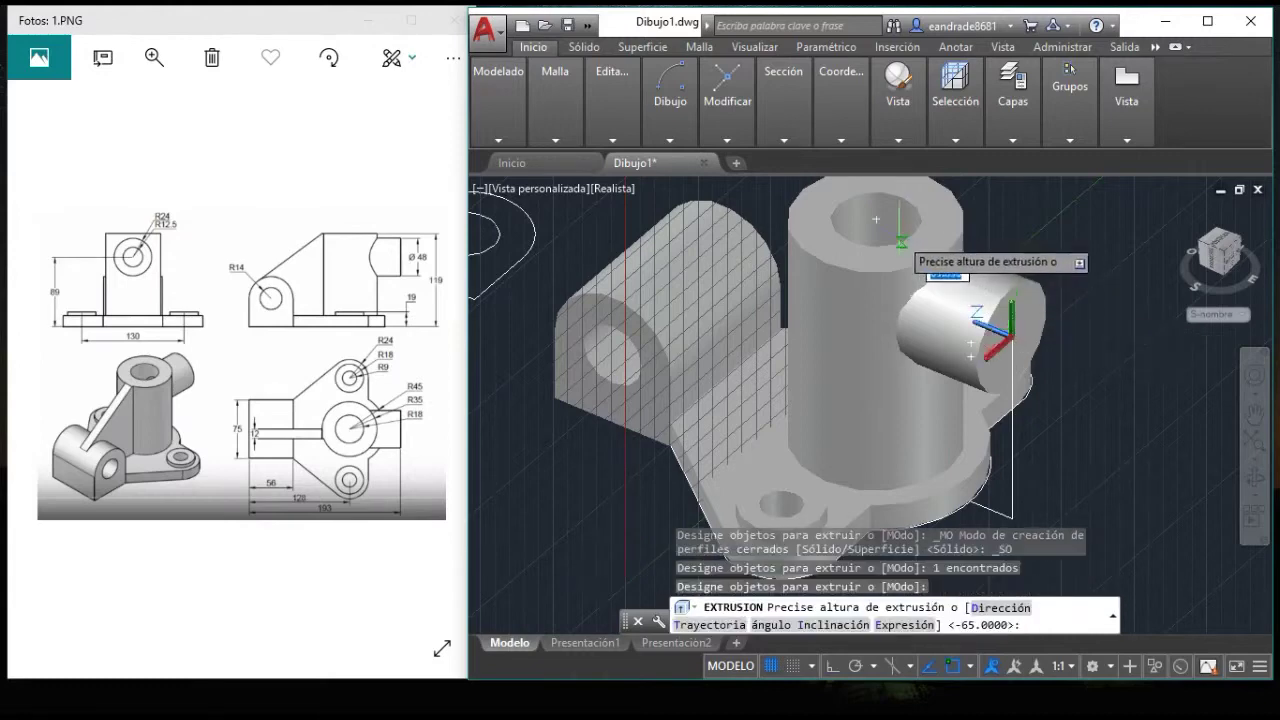
{"action": "left_click", "coordinate": [873, 218]}
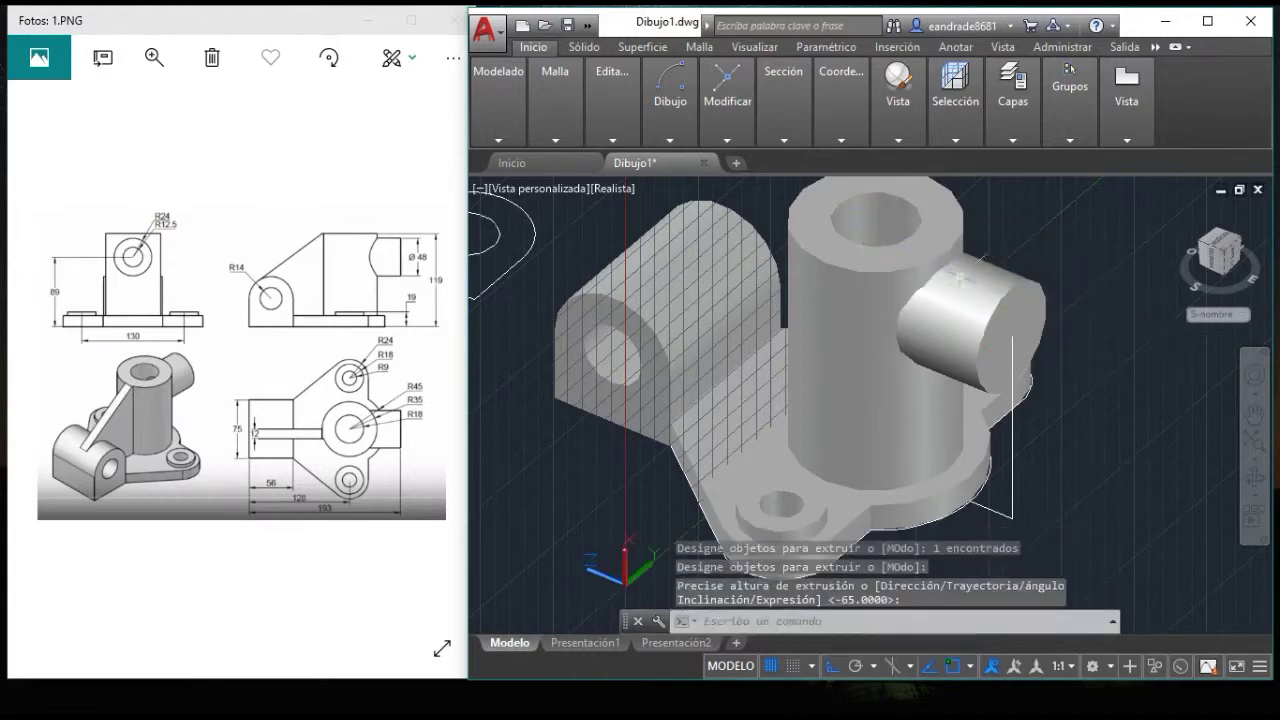
{"action": "mouse_move", "coordinate": [1040, 360]}
{"action": "middle_mouse_down", "text": "shift"}
{"action": "mouse_move", "coordinate": [1028, 434]}
{"action": "mouse_move", "coordinate": [1014, 420]}
{"action": "mouse_move", "coordinate": [1051, 400]}
{"action": "mouse_move", "coordinate": [1051, 428]}
{"action": "middle_mouse_up", "text": "shift"}
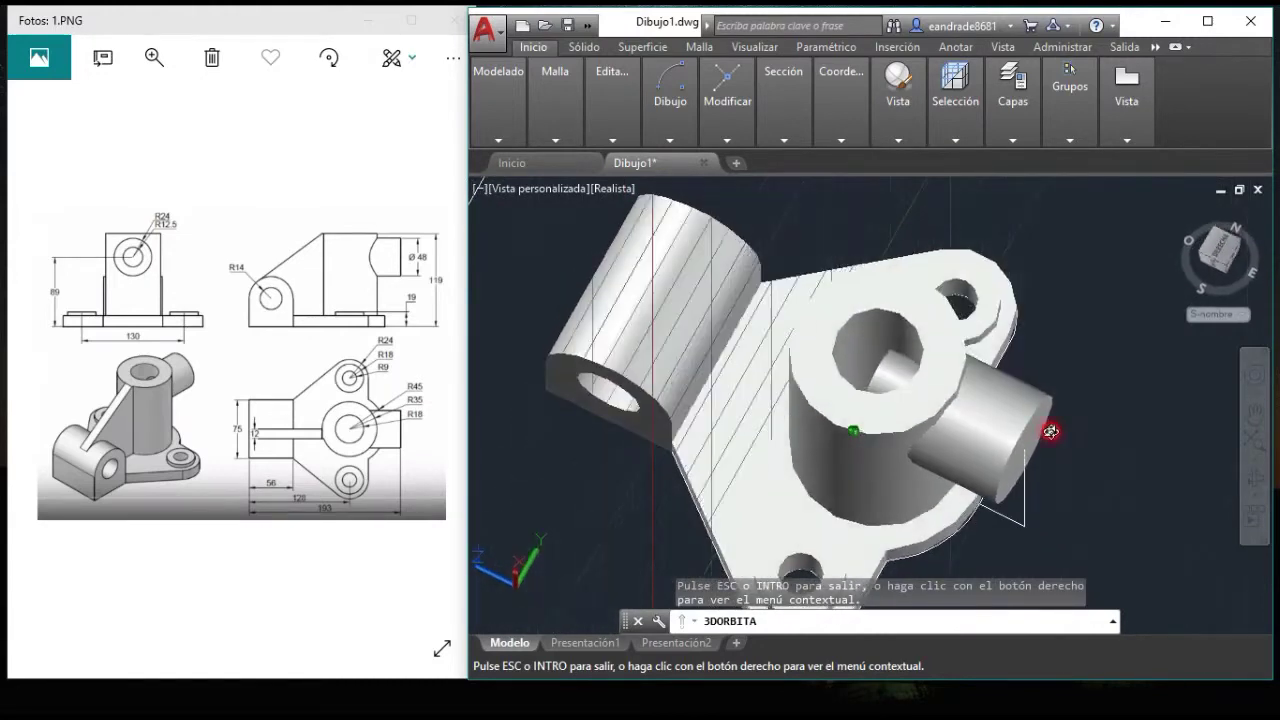
{"action": "right_click", "coordinate": [1051, 424]}
{"action": "left_click", "coordinate": [1063, 68]}
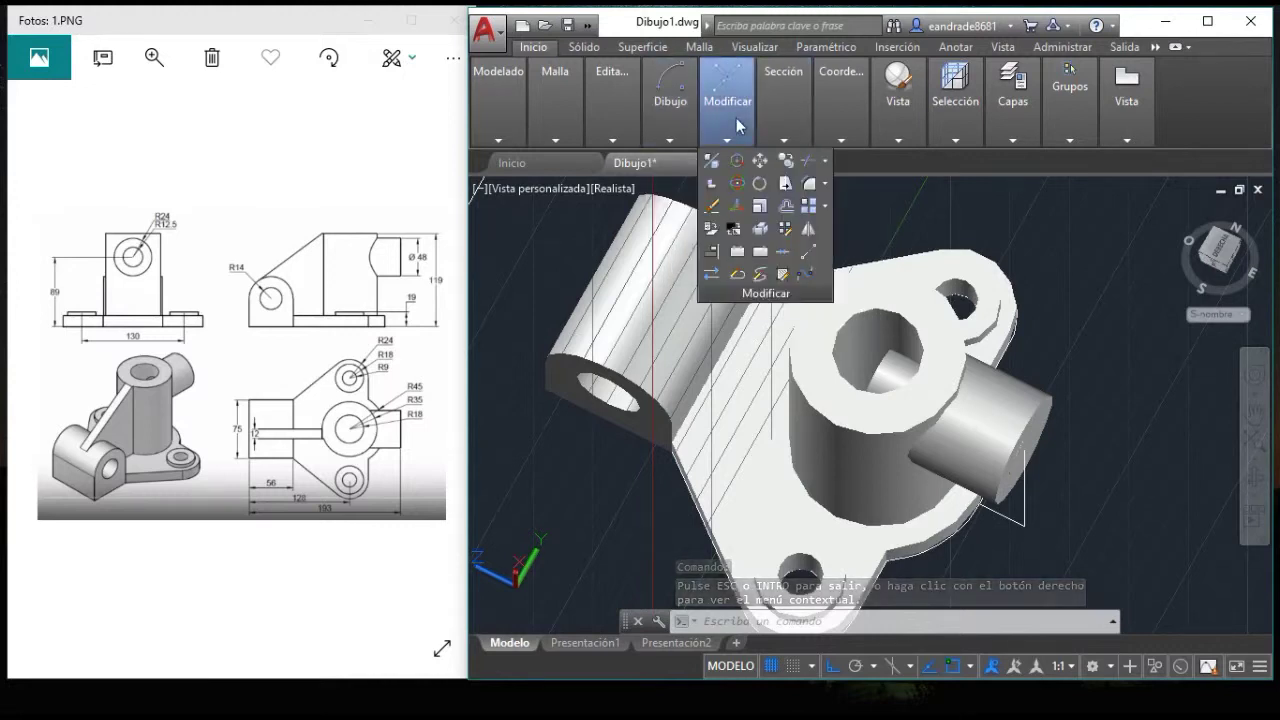
{"action": "mouse_move", "coordinate": [612, 100]}
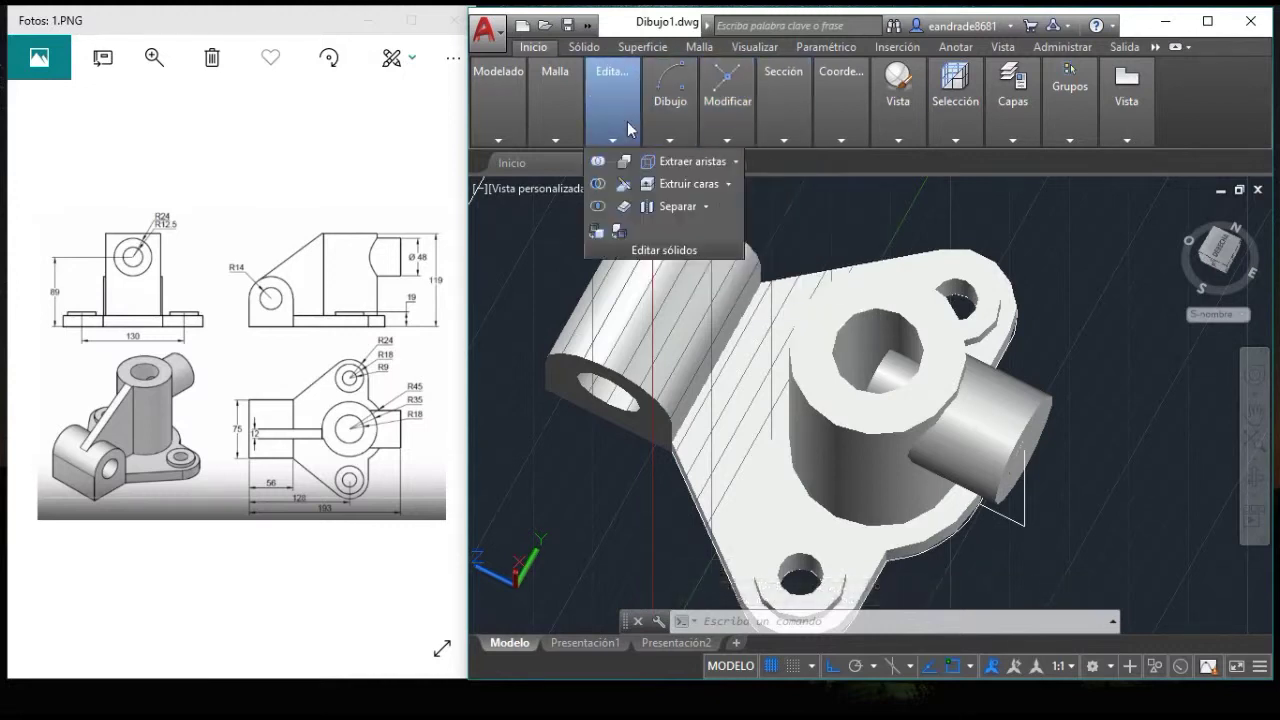
- Subtract the inner cylinder from the side boss and vertical cylinder, then orbit to verify the hole
{"action": "left_click", "coordinate": [597, 185]}
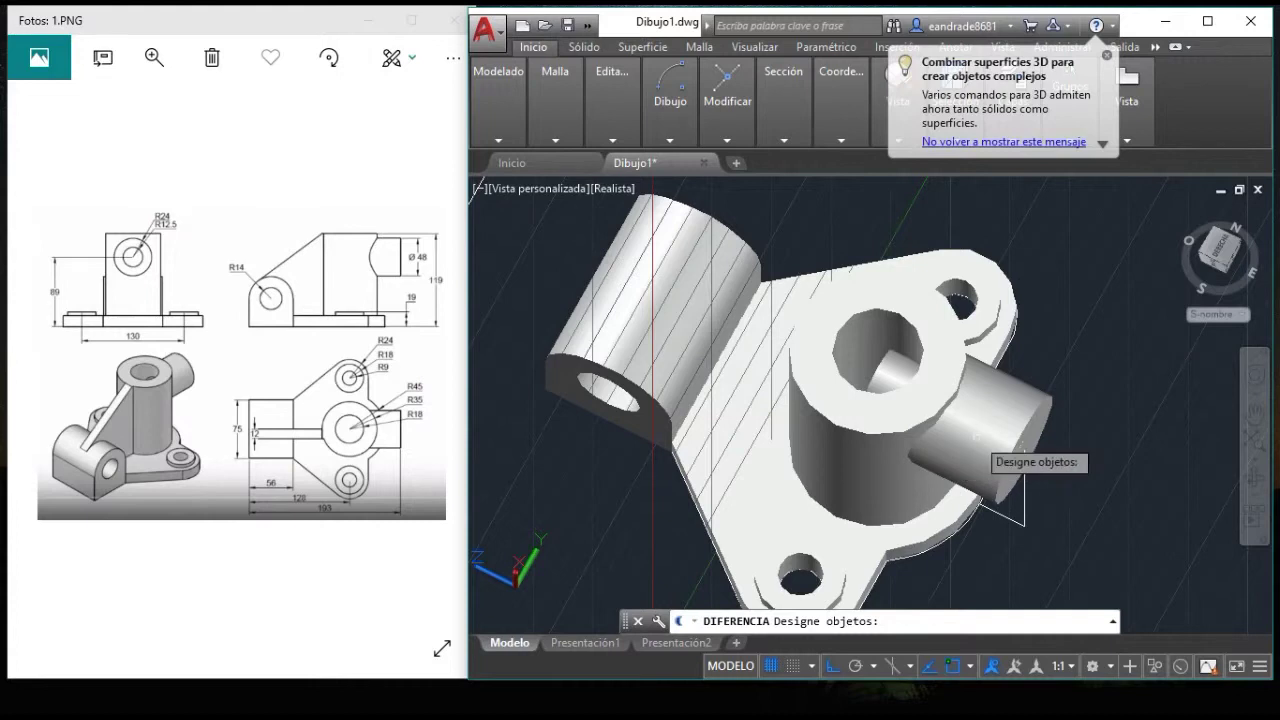
{"action": "left_click", "coordinate": [977, 437]}
{"action": "left_click", "coordinate": [868, 418]}
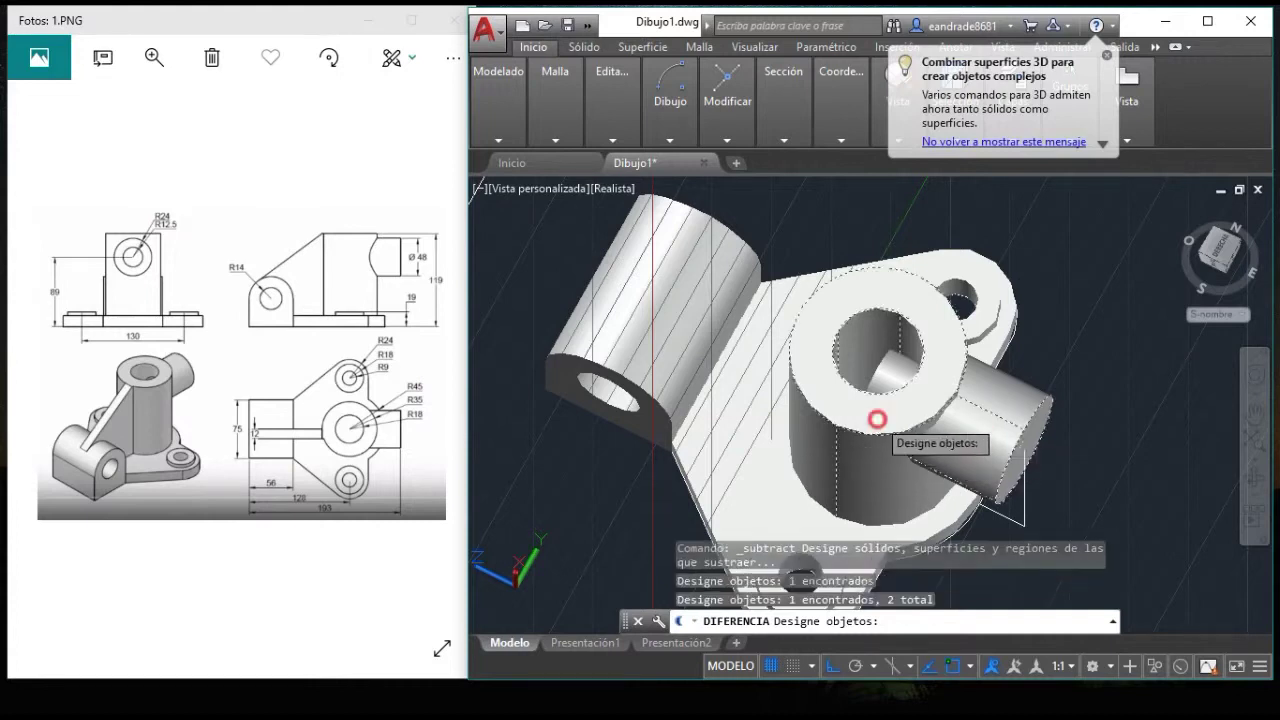
{"action": "key", "text": "Return"}
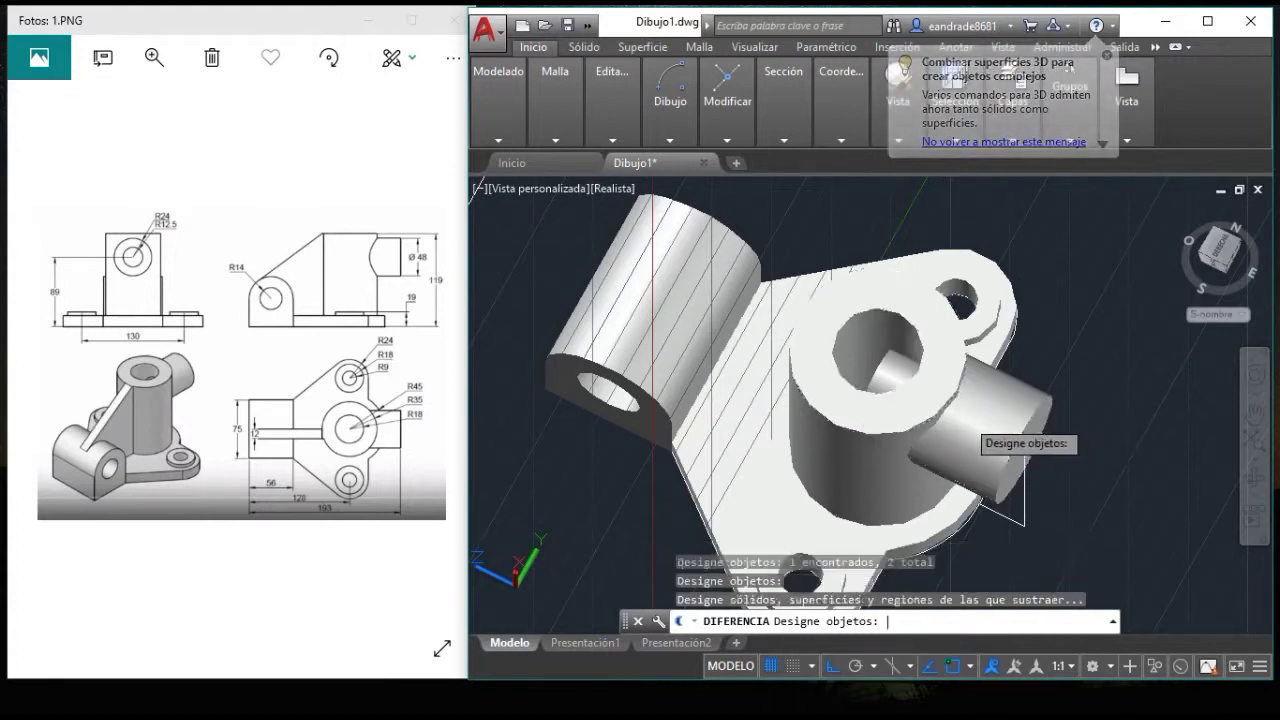
{"action": "left_click", "coordinate": [890, 365]}
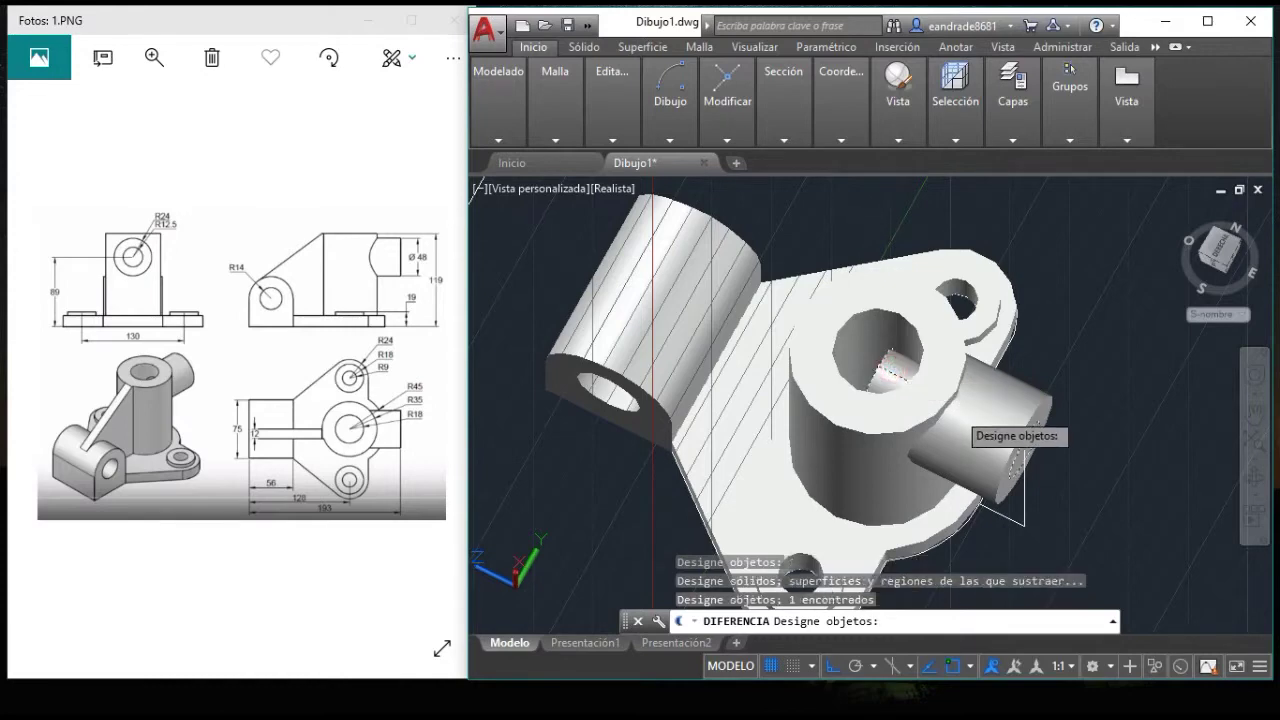
{"action": "key", "text": "Return"}
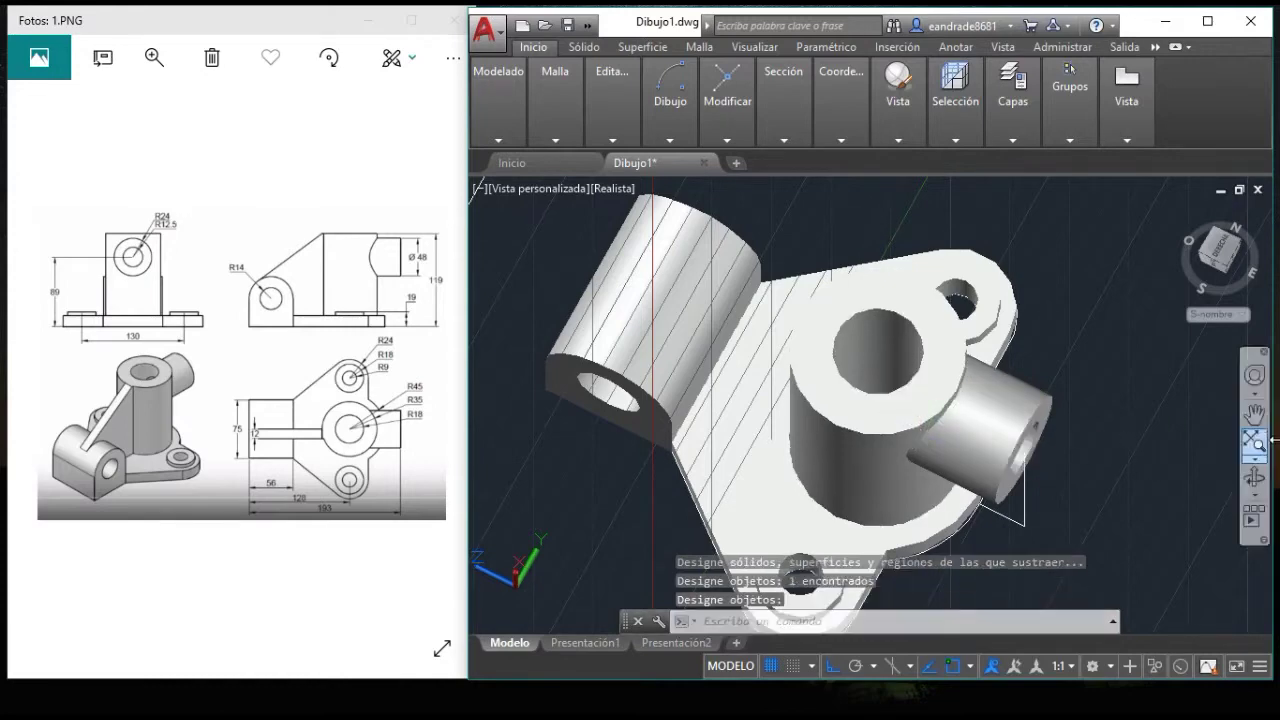
{"action": "left_click", "coordinate": [1253, 478]}
{"action": "mouse_move", "coordinate": [943, 428]}
{"action": "left_mouse_down"}
{"action": "mouse_move", "coordinate": [1094, 376]}
{"action": "mouse_move", "coordinate": [1126, 423]}
{"action": "mouse_move", "coordinate": [1146, 383]}
{"action": "mouse_move", "coordinate": [1067, 400]}
{"action": "mouse_move", "coordinate": [946, 380]}
{"action": "mouse_move", "coordinate": [846, 323]}
{"action": "mouse_move", "coordinate": [818, 284]}
{"action": "mouse_move", "coordinate": [834, 349]}
{"action": "mouse_move", "coordinate": [1114, 420]}
{"action": "mouse_move", "coordinate": [1157, 380]}
{"action": "mouse_move", "coordinate": [1023, 416]}
{"action": "mouse_move", "coordinate": [946, 369]}
{"action": "mouse_move", "coordinate": [913, 377]}
{"action": "left_mouse_up"}
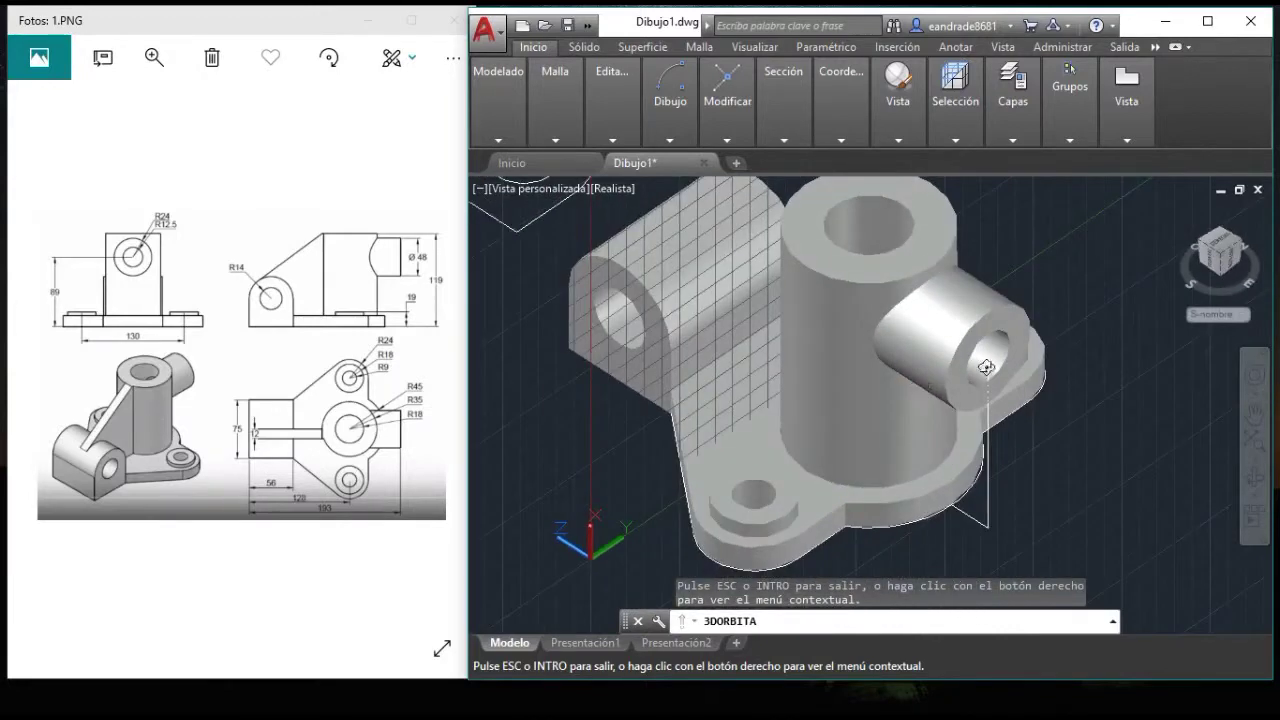
{"action": "right_click", "coordinate": [996, 345]}
{"action": "left_click", "coordinate": [1040, 358]}
{"action": "left_click", "coordinate": [612, 138]}
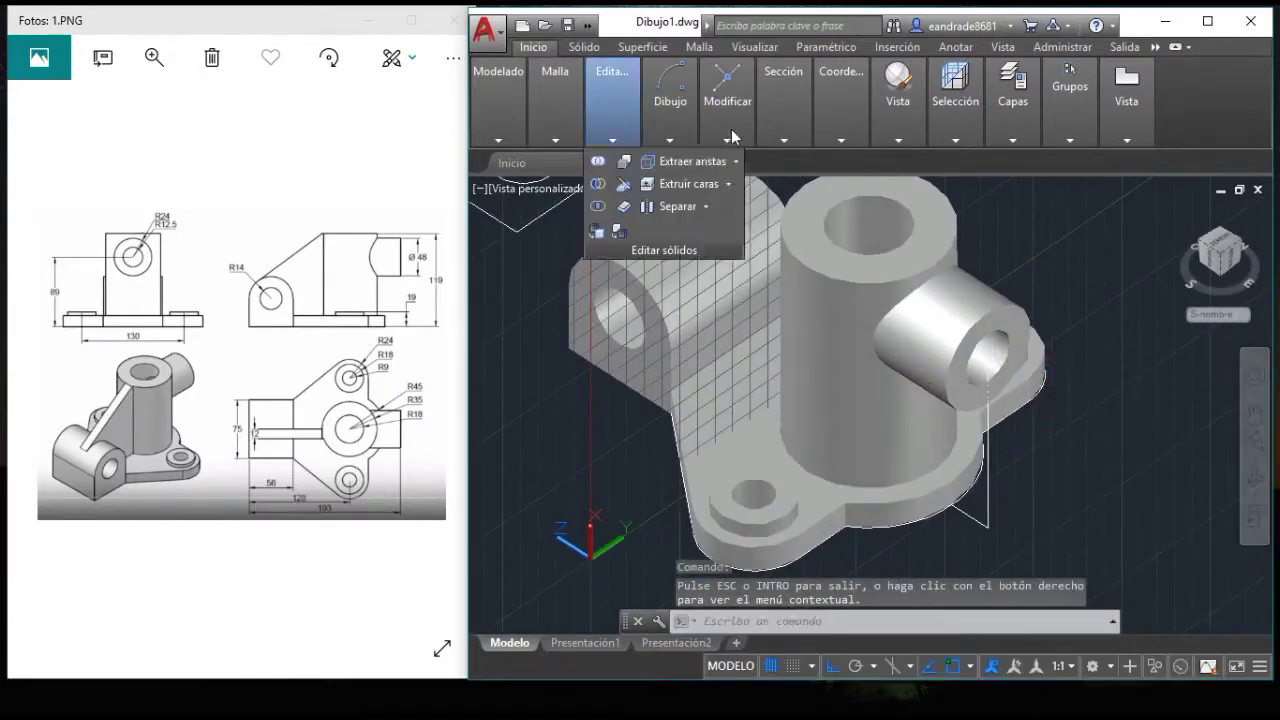
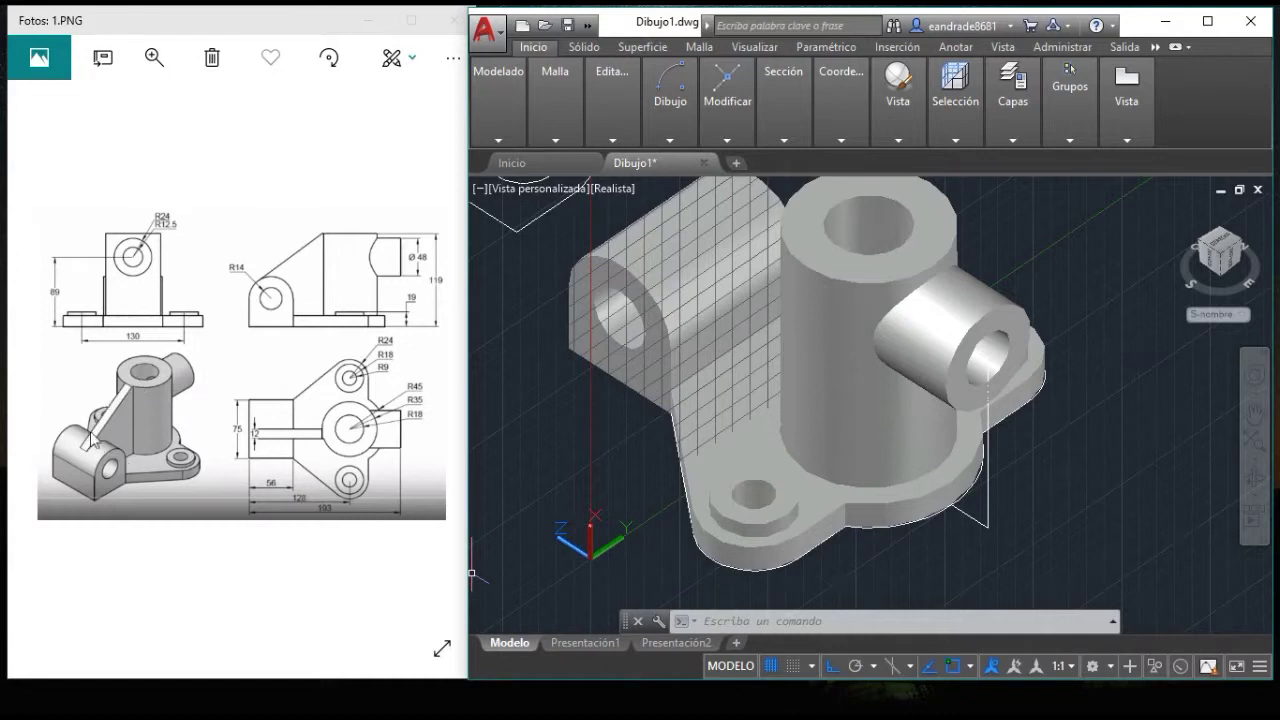
- Switch the viewport to the Isométrica SO (southwest isometric) preset view
{"action": "left_click", "coordinate": [605, 188]}
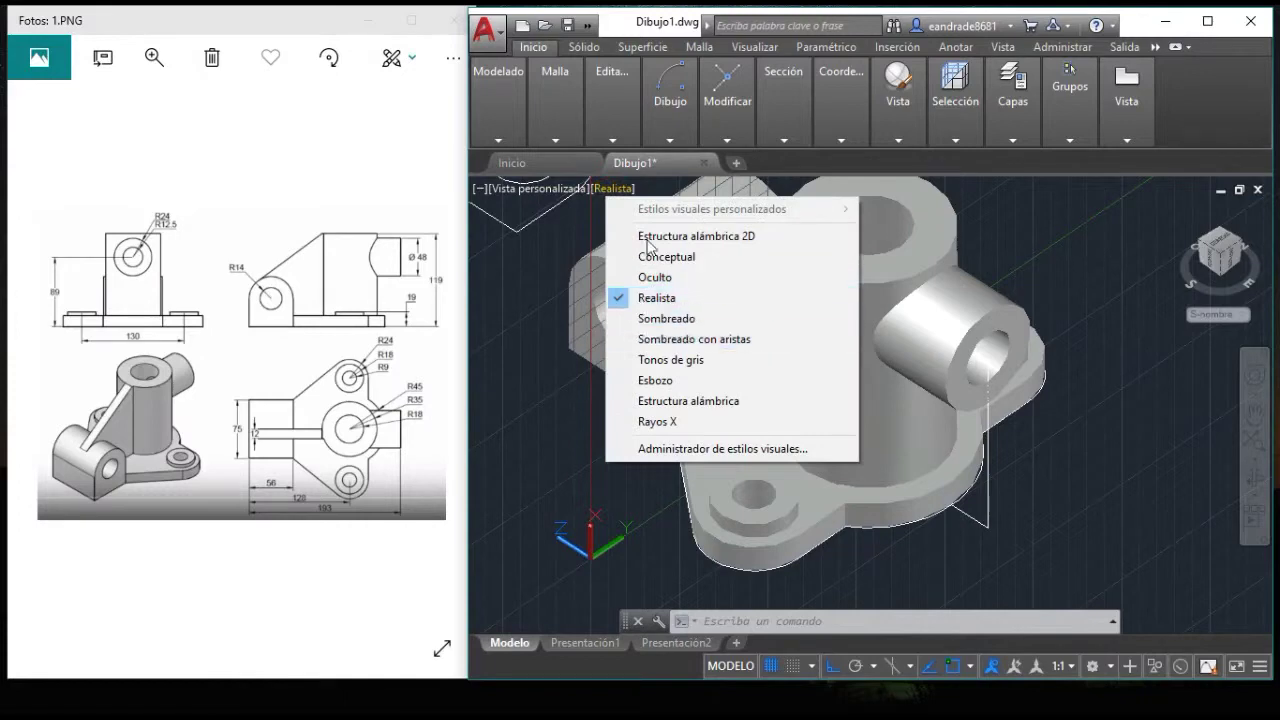
{"action": "left_click", "coordinate": [563, 189]}
{"action": "left_click", "coordinate": [566, 192]}
{"action": "left_click", "coordinate": [563, 189]}
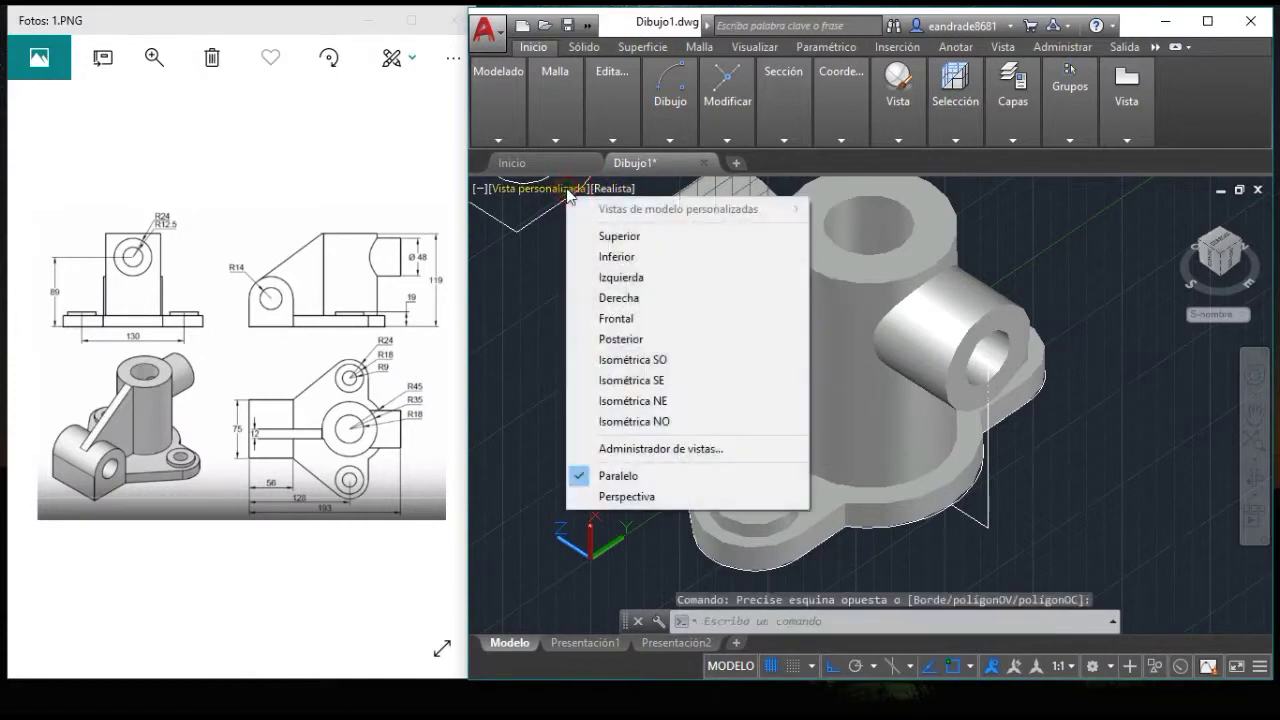
{"action": "left_click", "coordinate": [648, 358]}
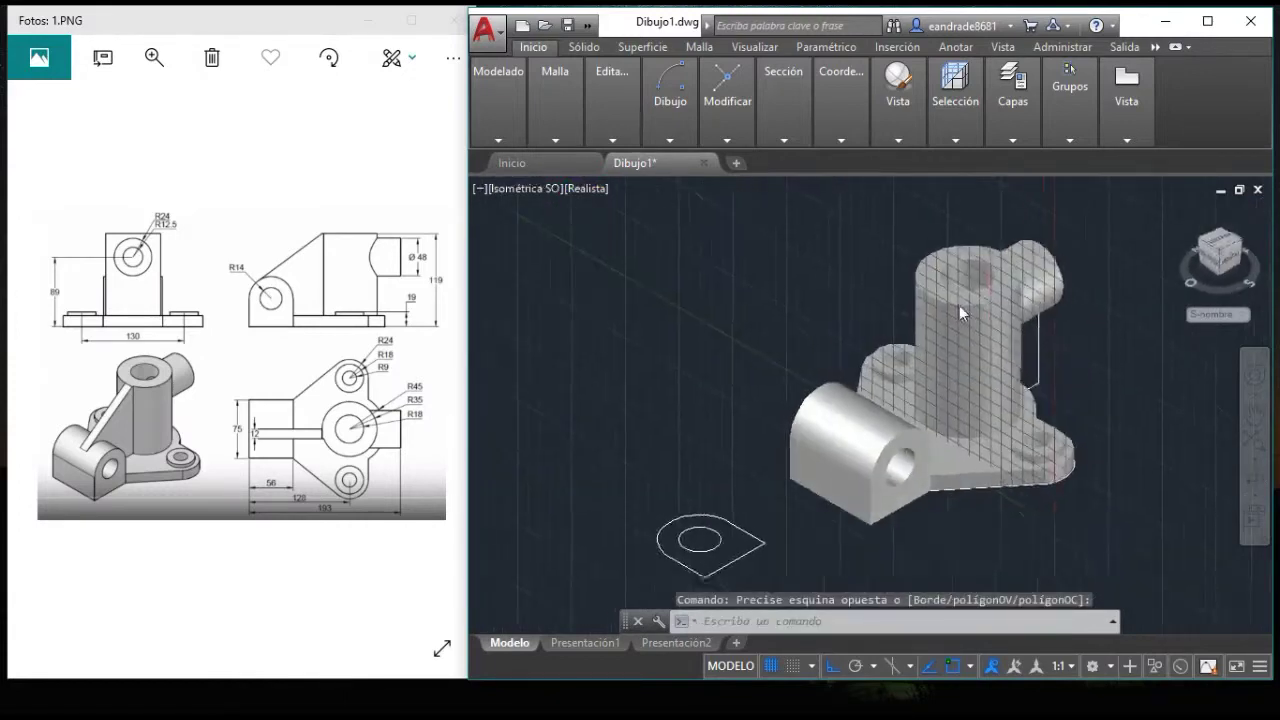
- Zoom and pan to frame the bracket alongside the flat lug profile sketch
{"action": "scroll", "coordinate": [961, 390], "scroll_direction": "up", "scroll_amount": 2}
{"action": "scroll", "coordinate": [961, 390], "scroll_direction": "up", "scroll_amount": 2}
{"action": "scroll", "coordinate": [961, 390], "scroll_direction": "down", "scroll_amount": 3}
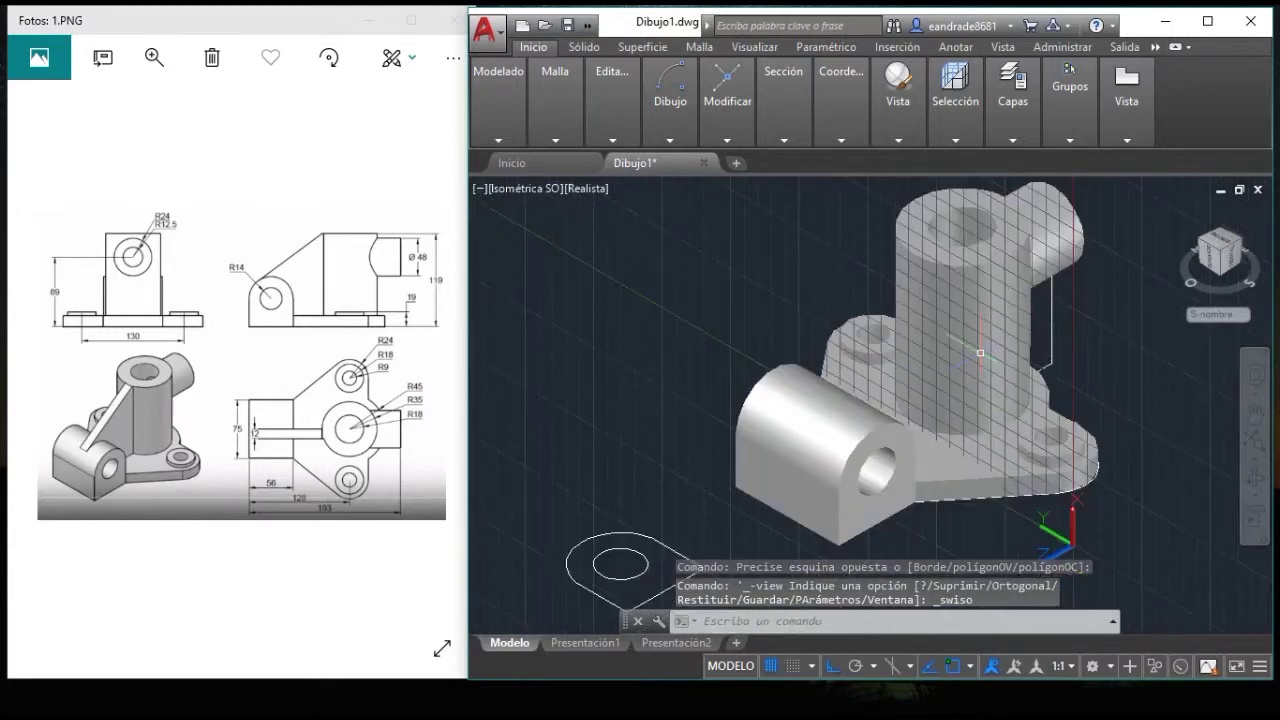
{"action": "scroll", "coordinate": [961, 390], "scroll_direction": "up", "scroll_amount": 1}
{"action": "mouse_move", "coordinate": [961, 390]}
{"action": "middle_mouse_down"}
{"action": "mouse_move", "coordinate": [862, 325]}
{"action": "mouse_move", "coordinate": [769, 324]}
{"action": "middle_mouse_up"}
{"action": "middle_click_drag", "start_coordinate": [874, 362], "coordinate": [960, 387]}
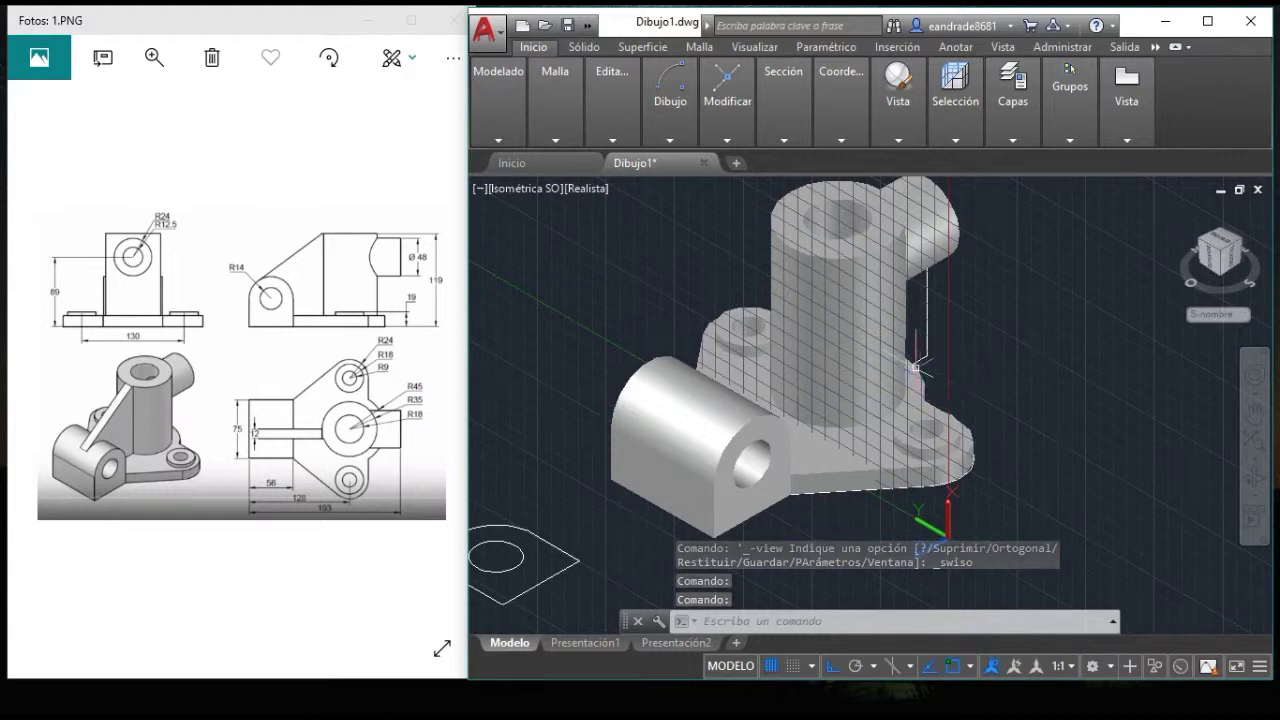
{"action": "middle_click_drag", "start_coordinate": [990, 453], "coordinate": [995, 381]}
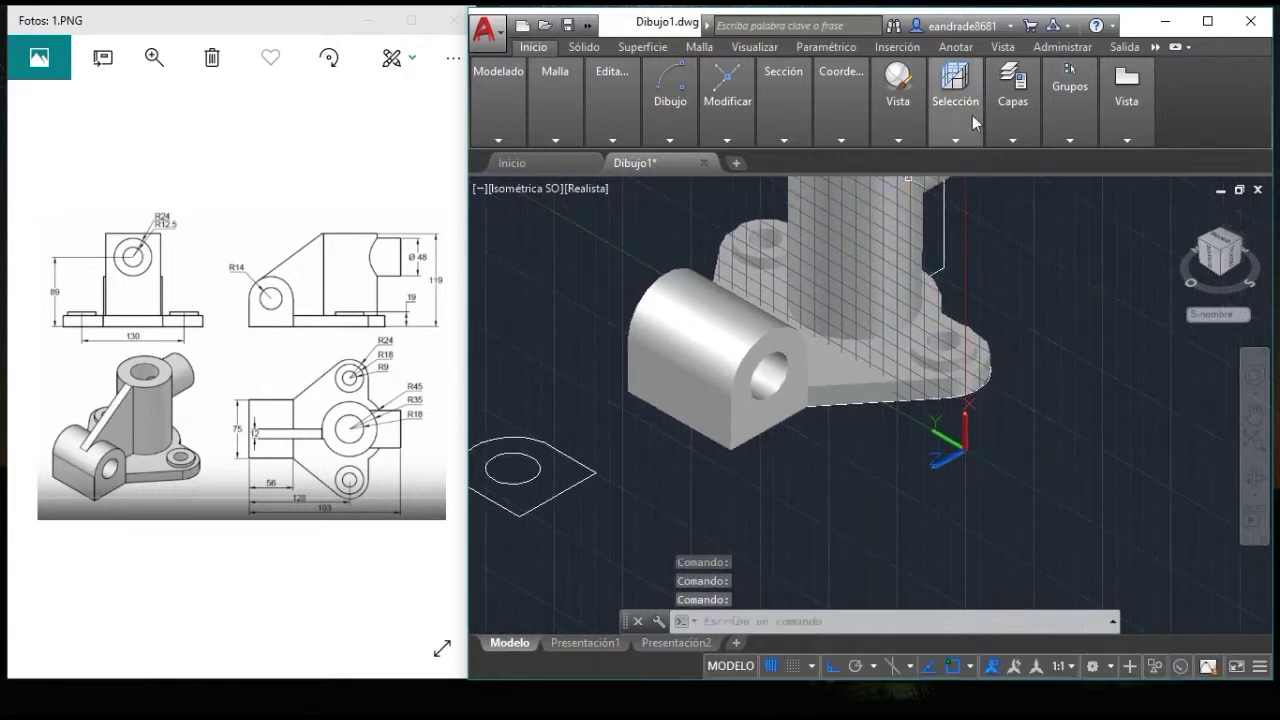
- Define a 3-point UCS by picking a new origin, X-axis point and Y-axis point
{"action": "left_click", "coordinate": [841, 122]}
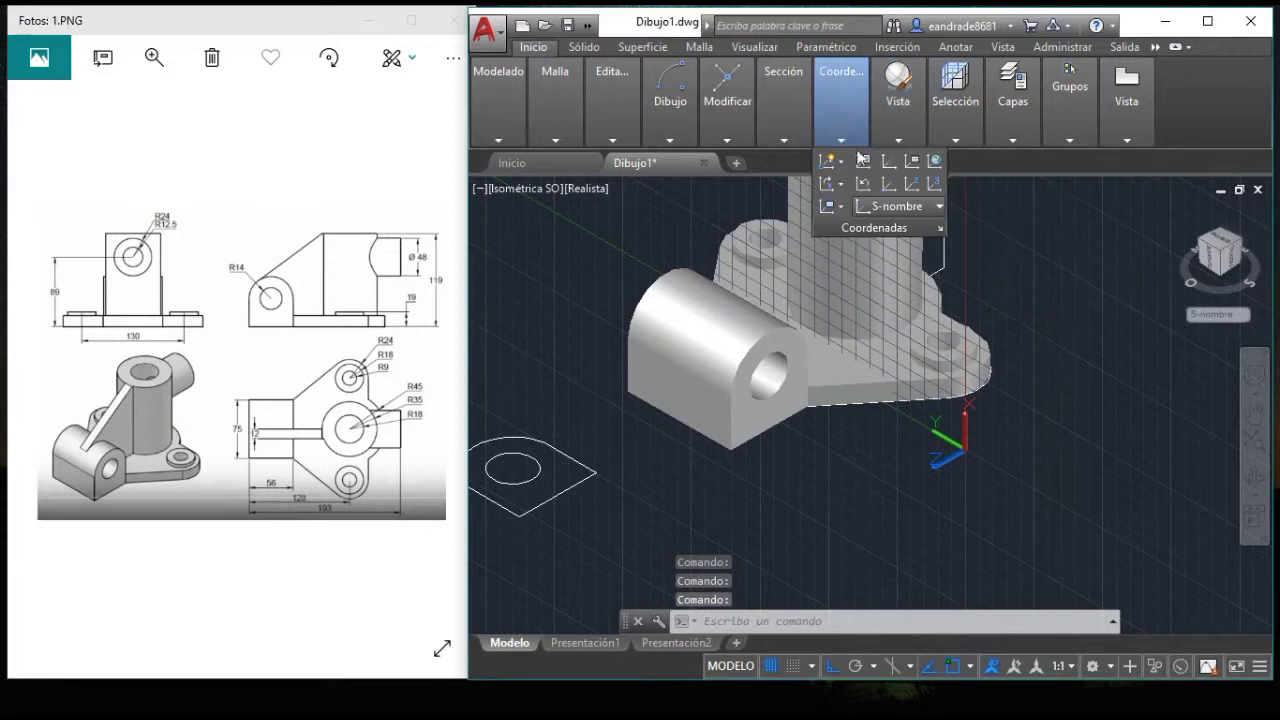
{"action": "left_click", "coordinate": [934, 184]}
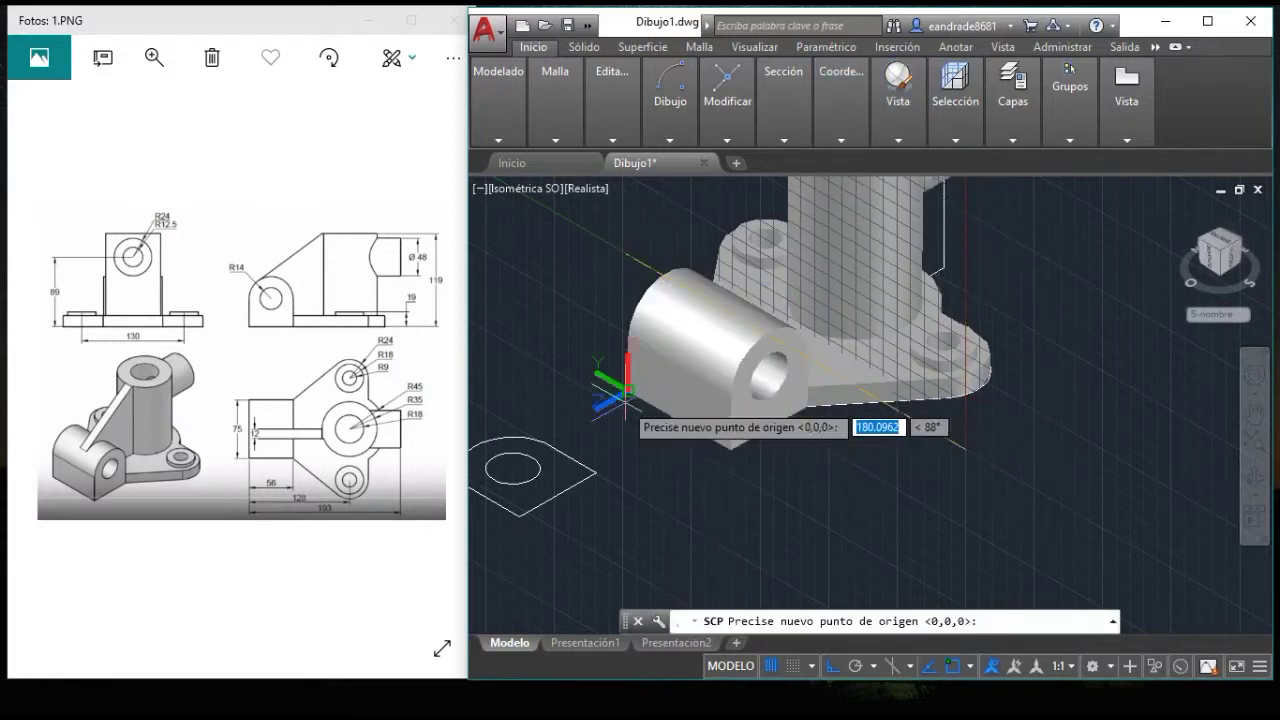
{"action": "left_click", "coordinate": [736, 518]}
{"action": "left_click", "coordinate": [852, 533]}
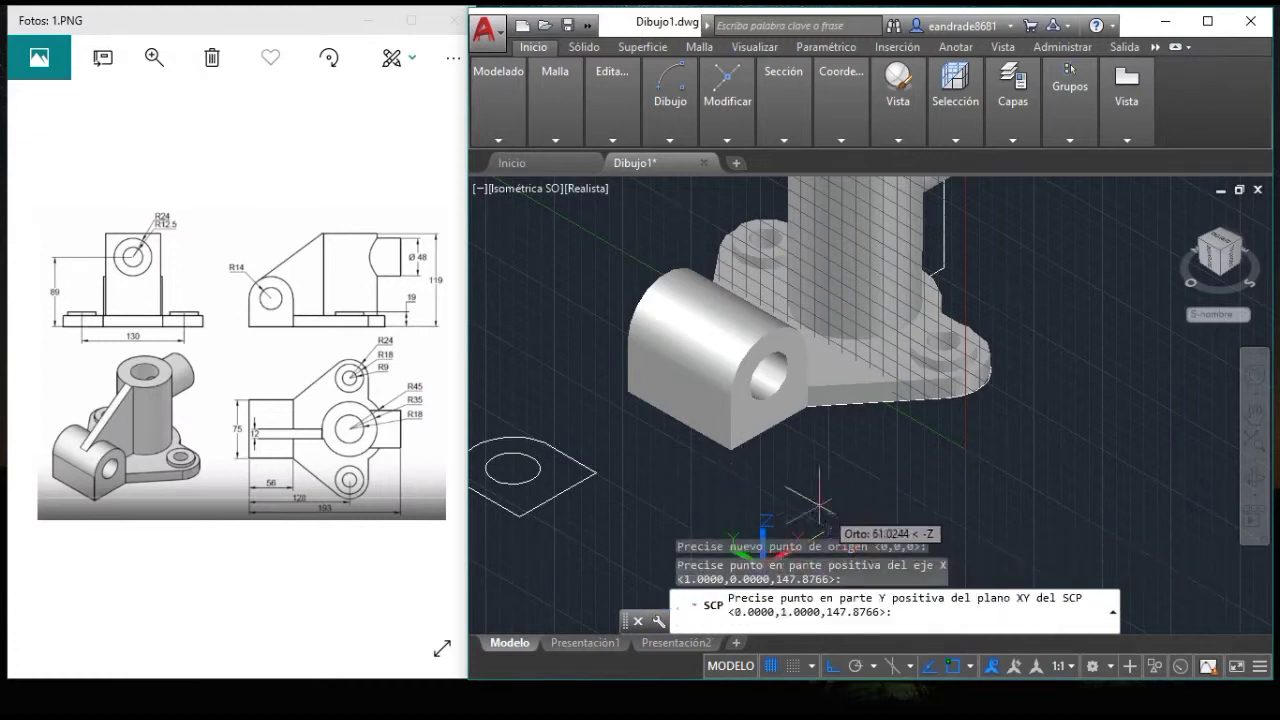
{"action": "left_click", "coordinate": [731, 452]}
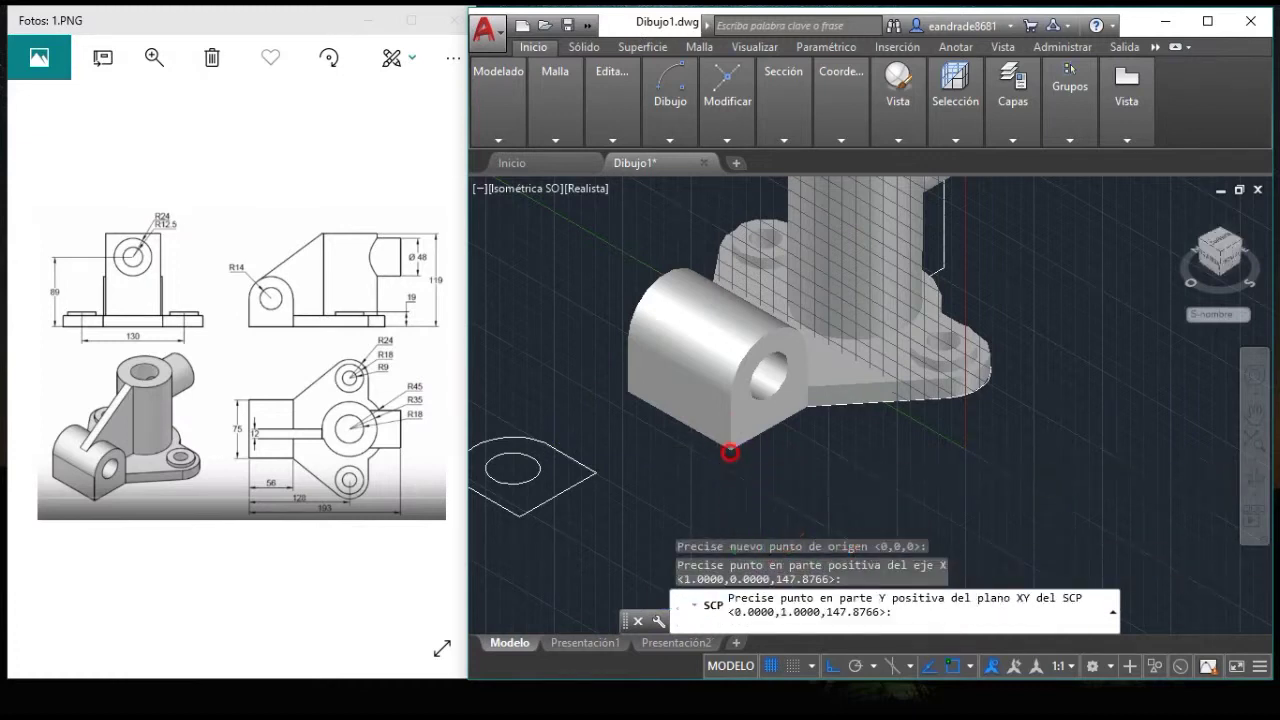
- Begin another 3-point UCS with its origin below the side lug and X direction set
{"action": "mouse_move", "coordinate": [909, 400]}
{"action": "middle_mouse_down"}
{"action": "mouse_move", "coordinate": [846, 343]}
{"action": "mouse_move", "coordinate": [1027, 430]}
{"action": "middle_mouse_up"}
{"action": "mouse_move", "coordinate": [886, 366]}
{"action": "middle_mouse_down"}
{"action": "mouse_move", "coordinate": [886, 457]}
{"action": "mouse_move", "coordinate": [896, 441]}
{"action": "mouse_move", "coordinate": [861, 374]}
{"action": "middle_mouse_up"}
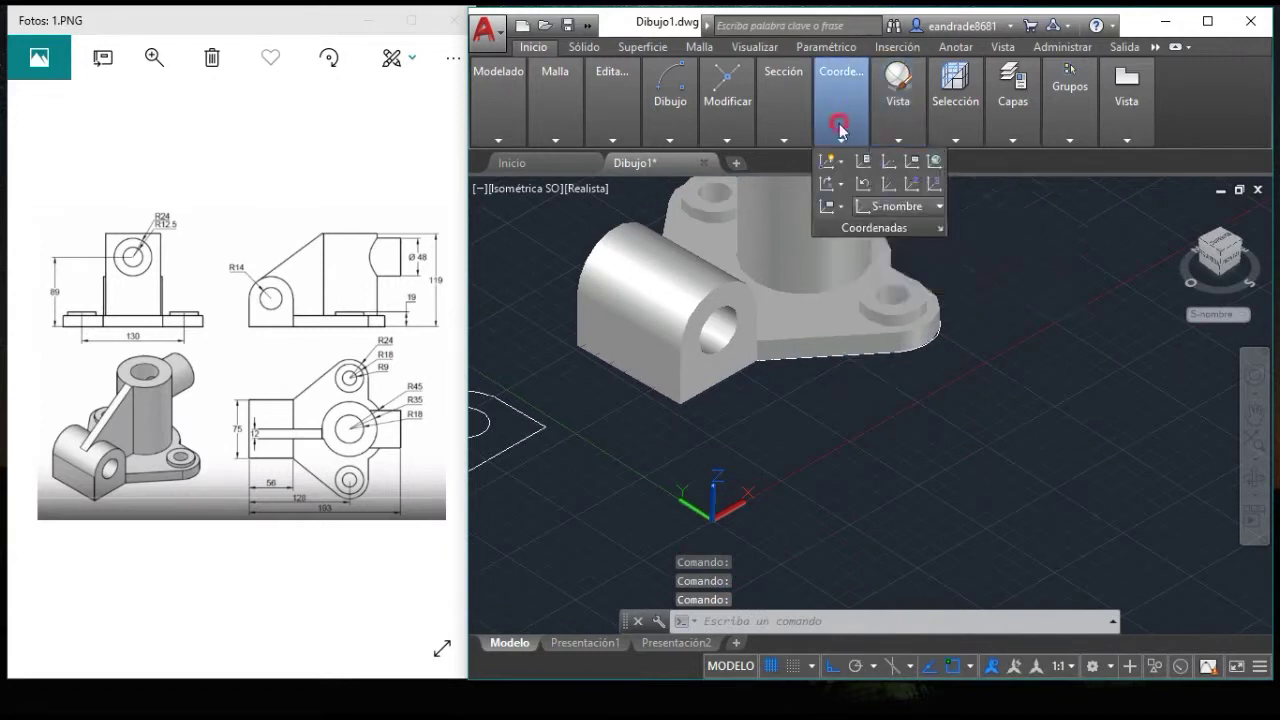
{"action": "left_click", "coordinate": [934, 183]}
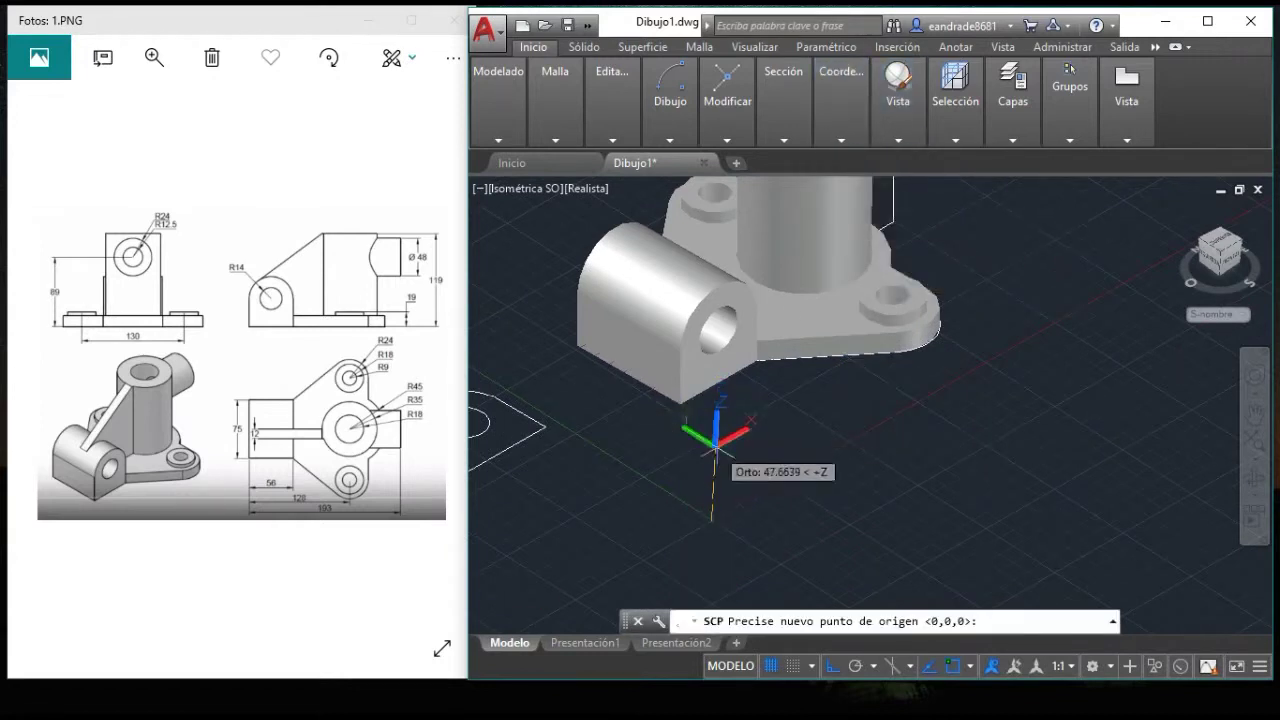
{"action": "left_click", "coordinate": [715, 444]}
{"action": "left_click", "coordinate": [835, 397]}
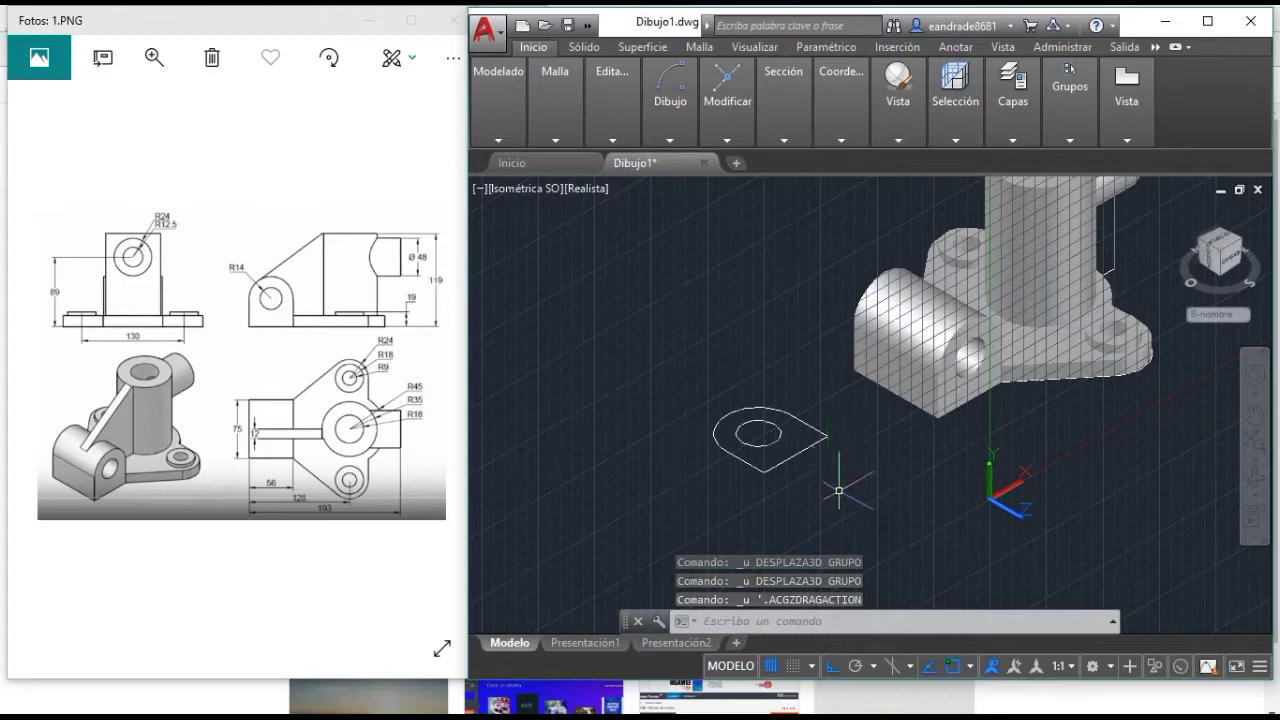
- Window-select the flat lug profile sketch and expand the extra Modificar tools
{"action": "left_click", "coordinate": [826, 493]}
{"action": "left_click", "coordinate": [691, 389]}
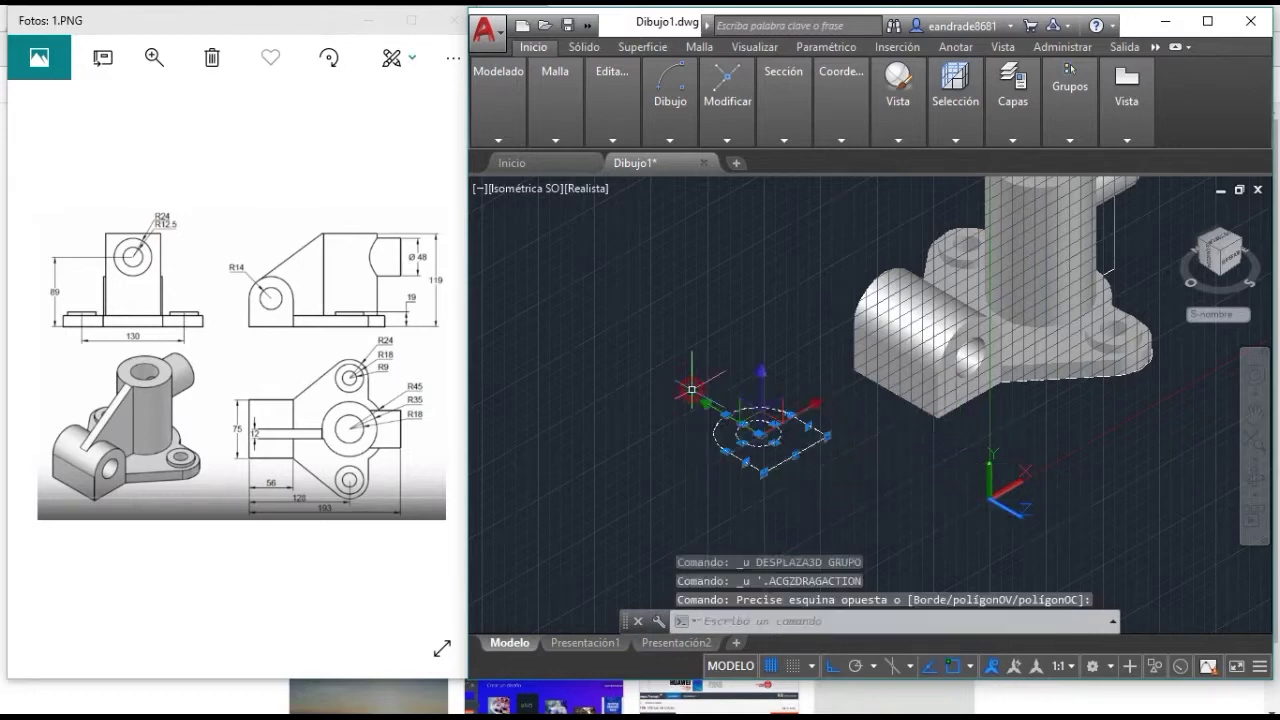
{"action": "left_click", "coordinate": [727, 139]}
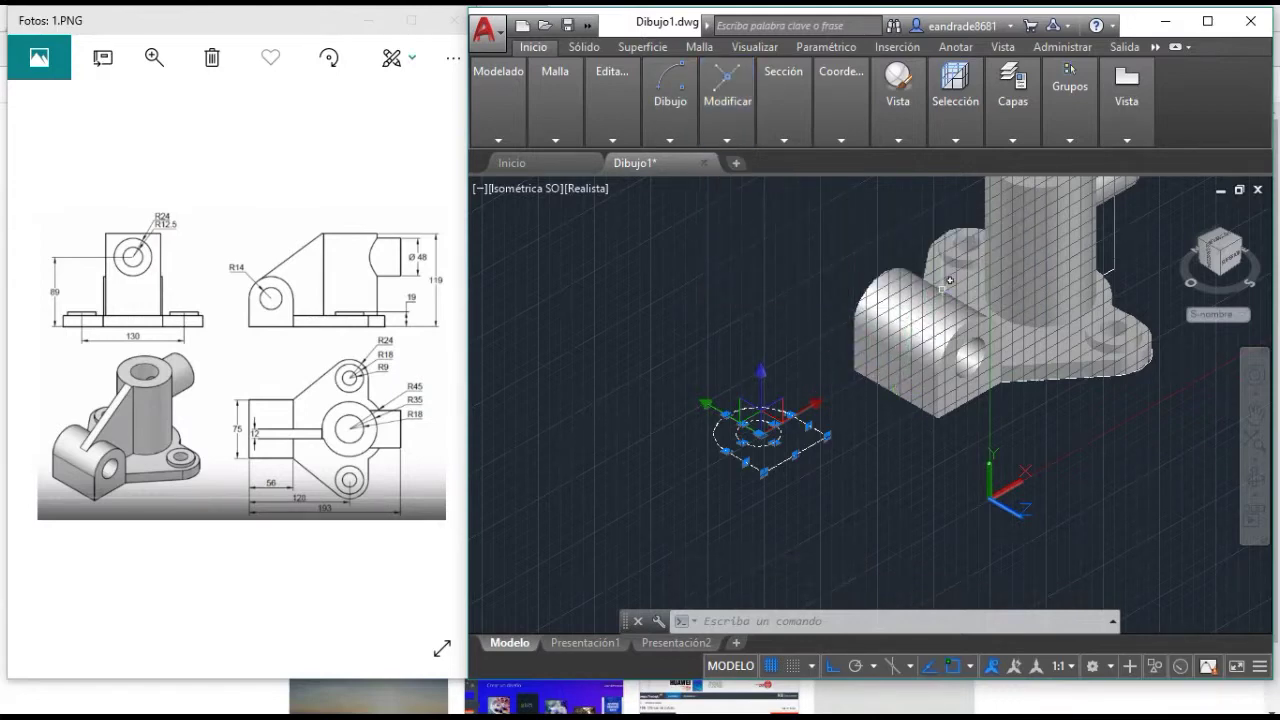
{"action": "left_click", "coordinate": [722, 118]}
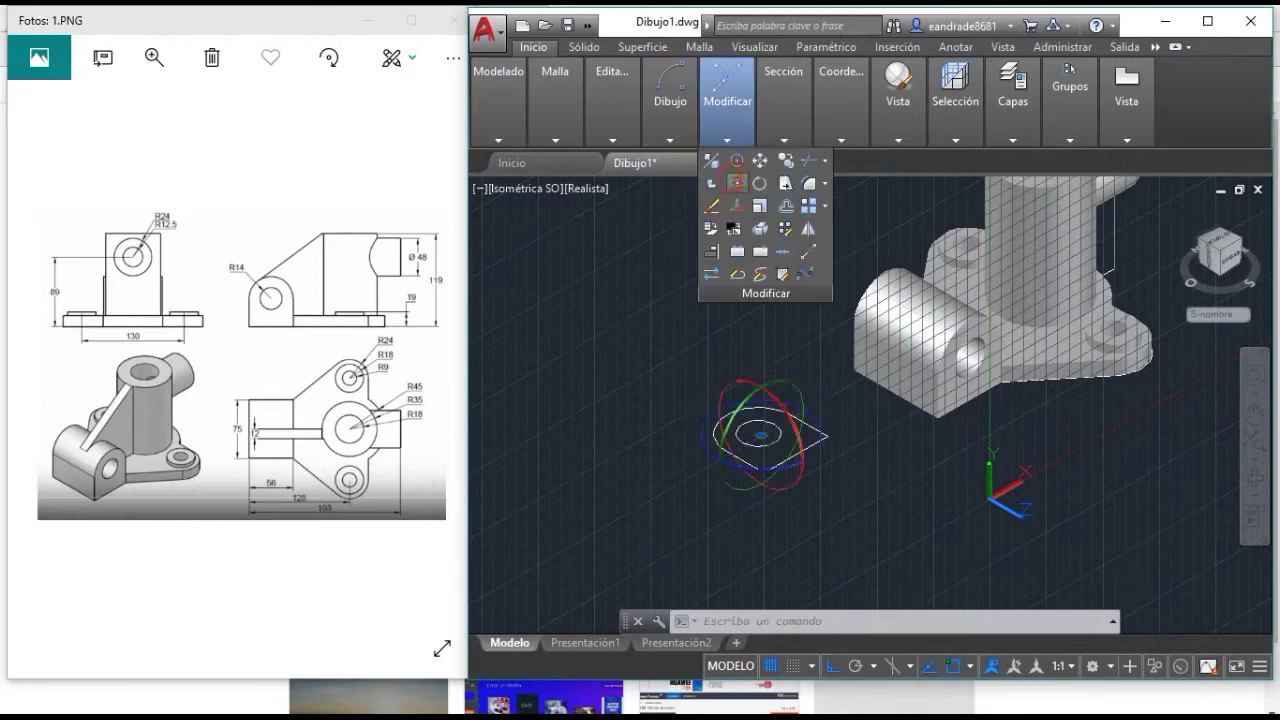
- Rotate the lug profile 90° upright with ROTACION3D
{"action": "left_click", "coordinate": [736, 183]}
{"action": "left_click", "coordinate": [762, 430]}
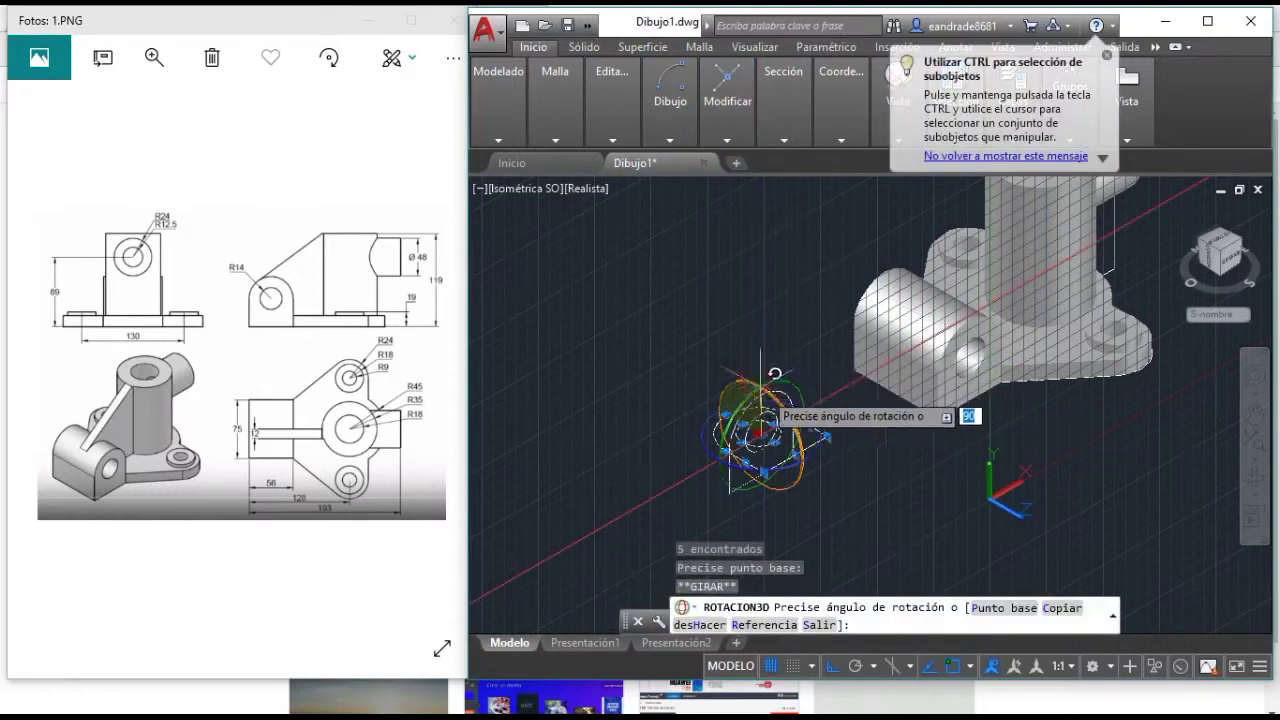
{"action": "type", "text": "90"}
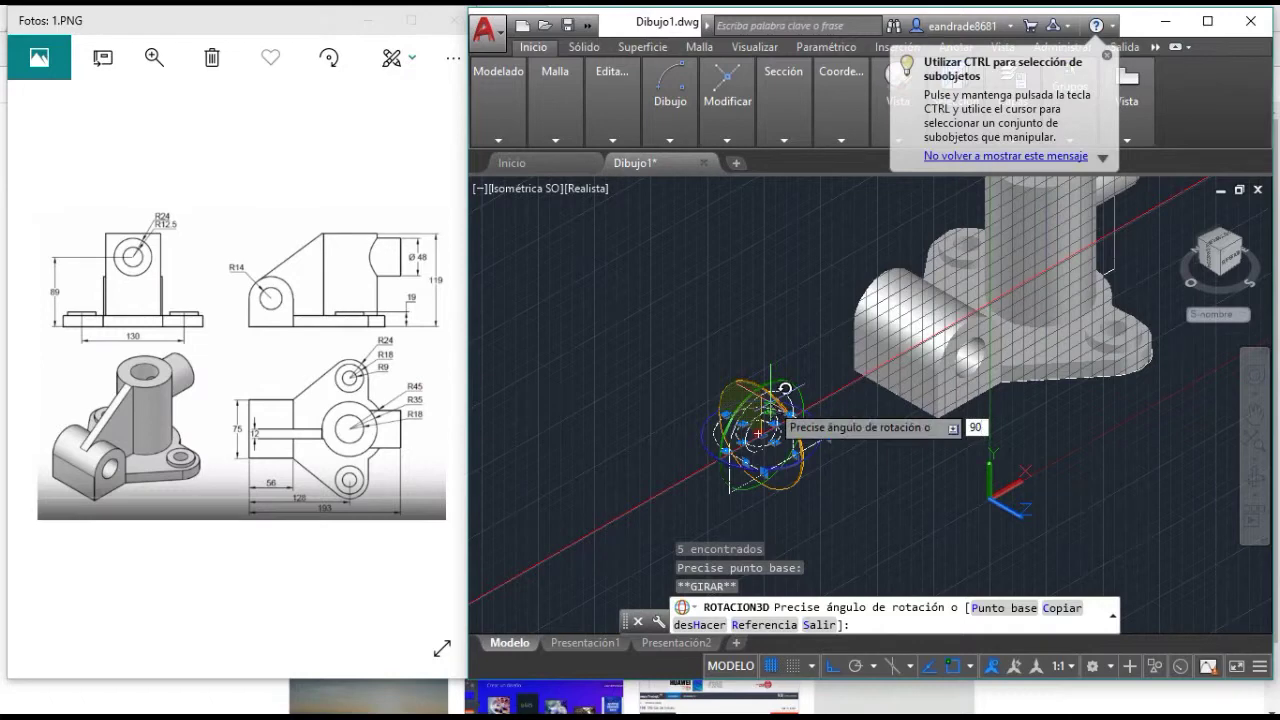
{"action": "key", "text": "Return"}
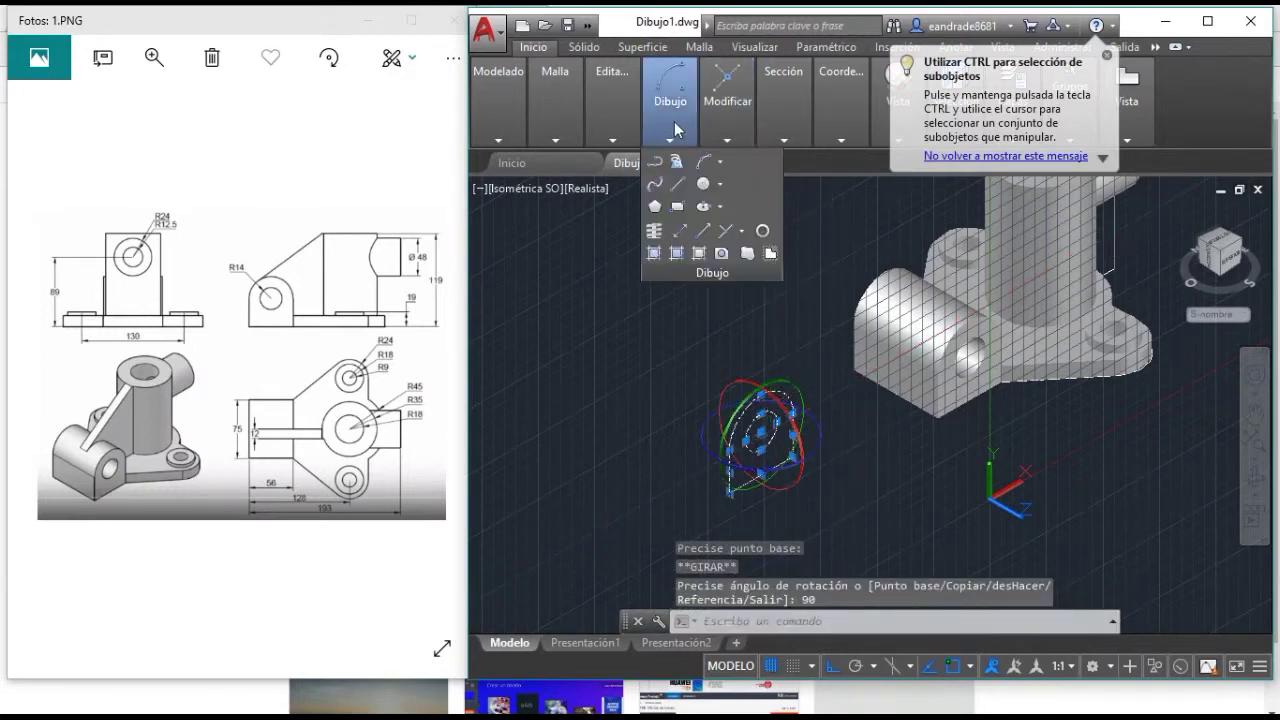
{"action": "mouse_move", "coordinate": [727, 100]}
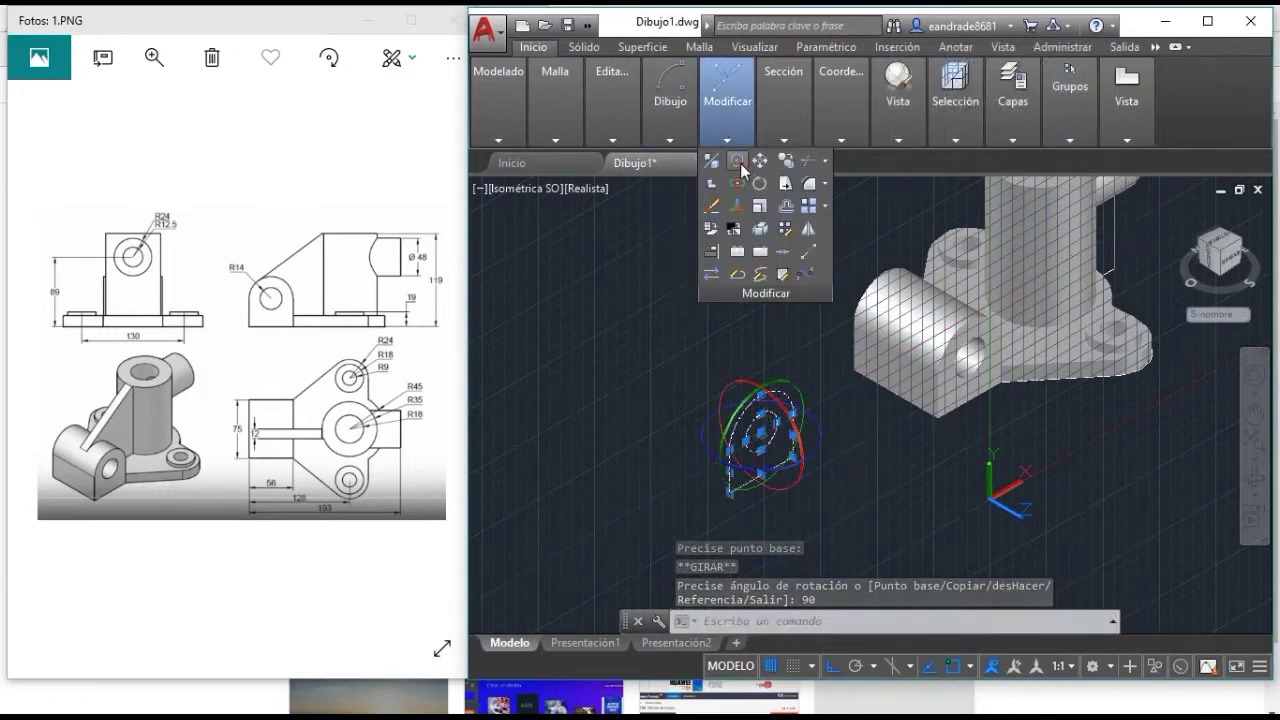
- Move the profile with DESPLAZA3D so its corner snaps onto the bracket's base corner
{"action": "left_click", "coordinate": [739, 162]}
{"action": "left_click", "coordinate": [730, 490]}
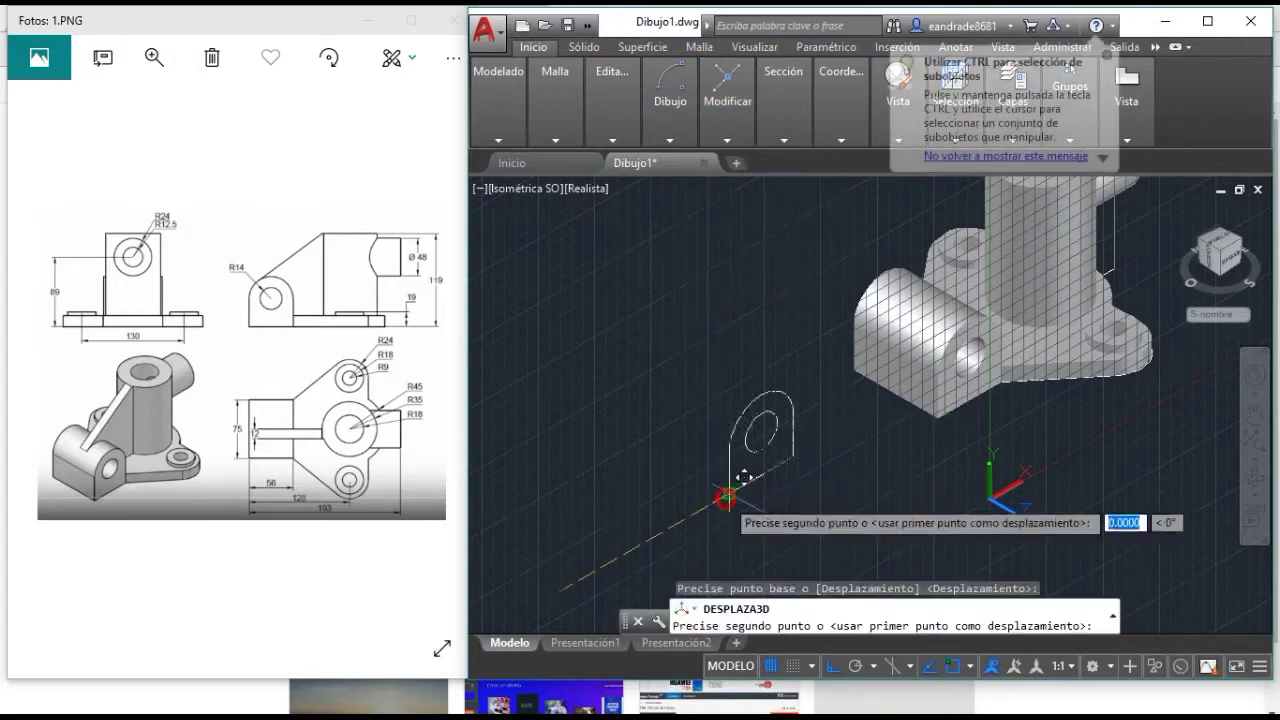
{"action": "left_click", "coordinate": [893, 390]}
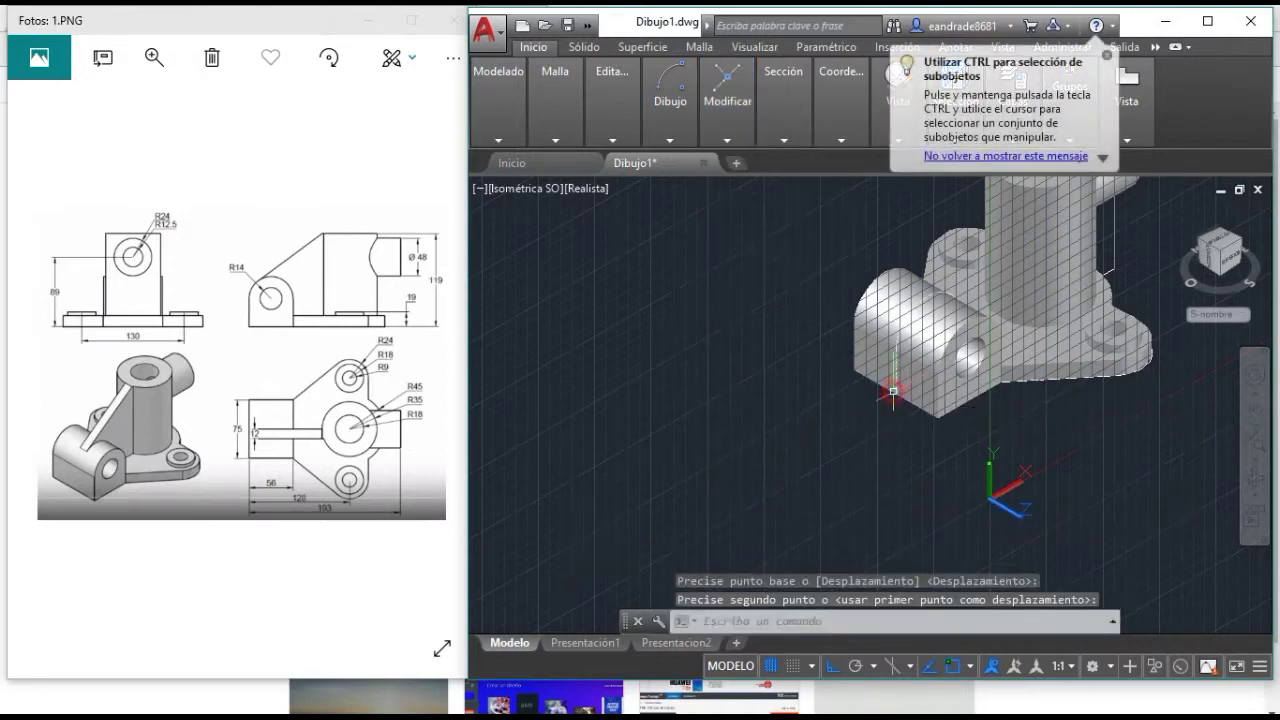
- View the part from the front, turned a quarter turn and centred
{"action": "middle_click_drag", "start_coordinate": [1067, 433], "coordinate": [742, 463]}
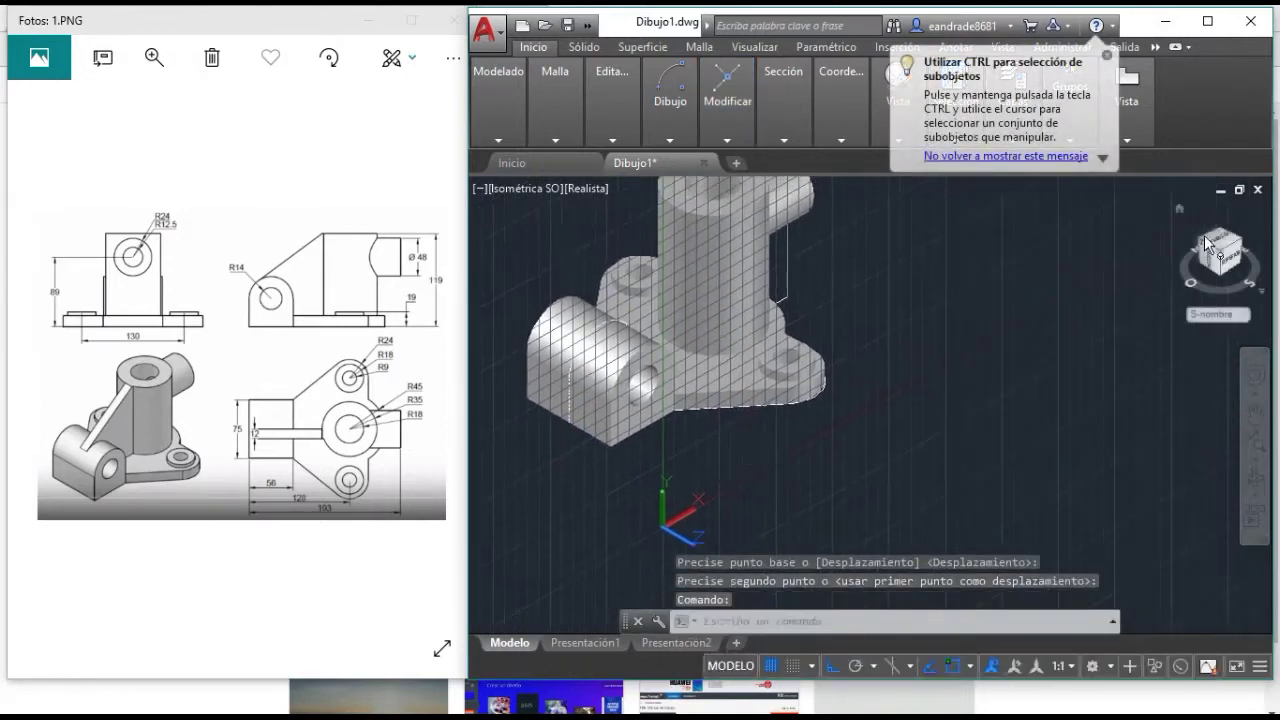
{"action": "left_click", "coordinate": [1244, 260]}
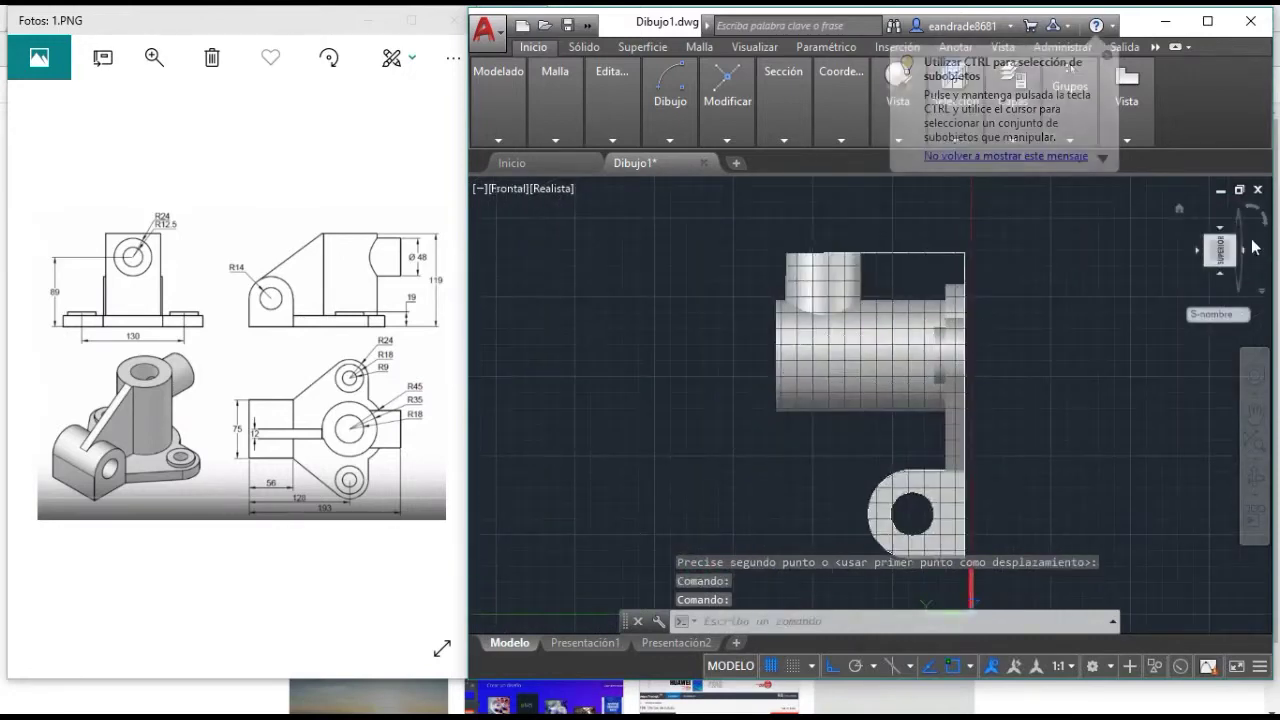
{"action": "left_click", "coordinate": [1265, 222]}
{"action": "scroll", "coordinate": [837, 423], "scroll_direction": "up", "scroll_amount": 2}
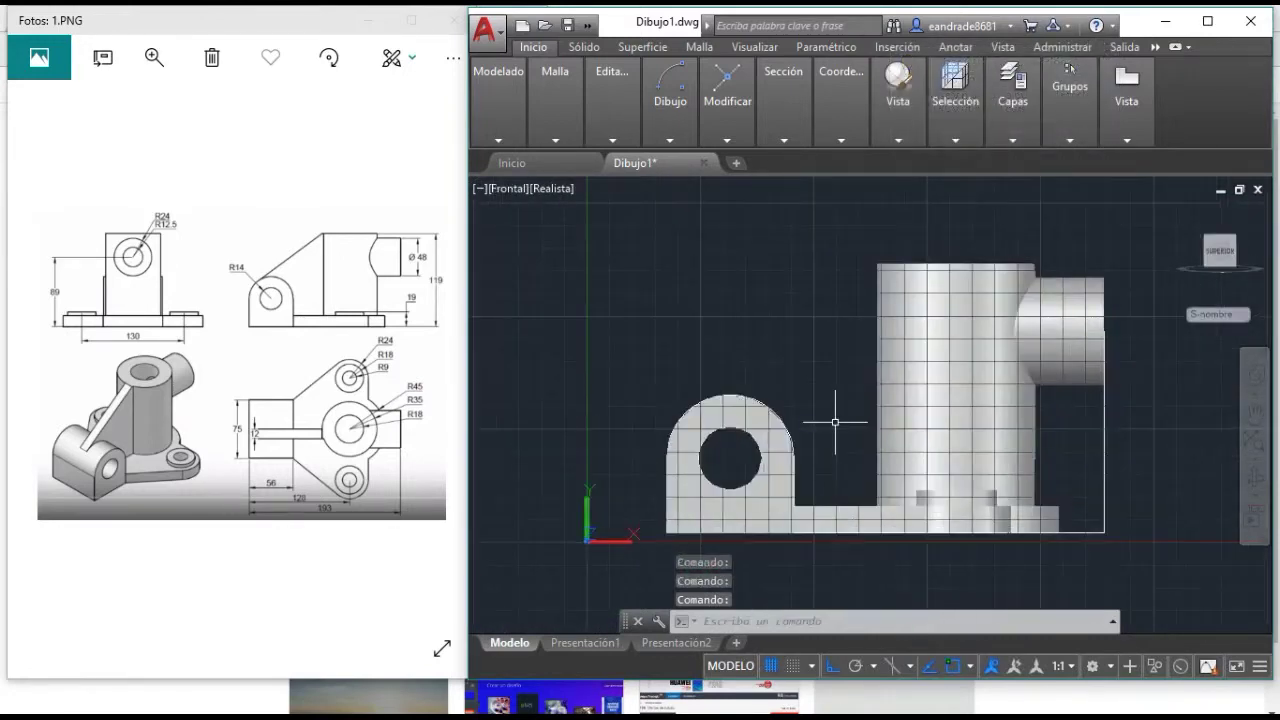
{"action": "left_click_drag", "start_coordinate": [811, 343], "coordinate": [826, 378]}
{"action": "key", "text": "Escape"}
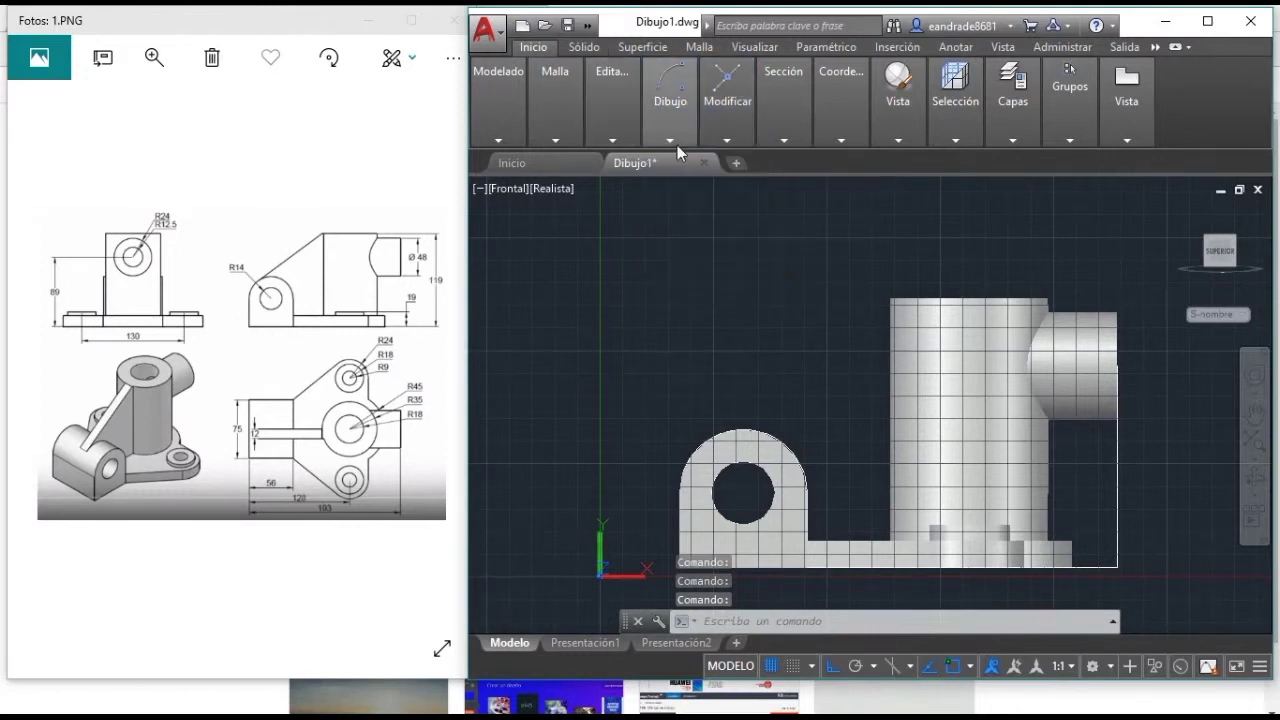
- Draw a slanted line from the column's top-left corner down to the lug's arc
{"action": "mouse_move", "coordinate": [670, 101]}
{"action": "left_click", "coordinate": [679, 183]}
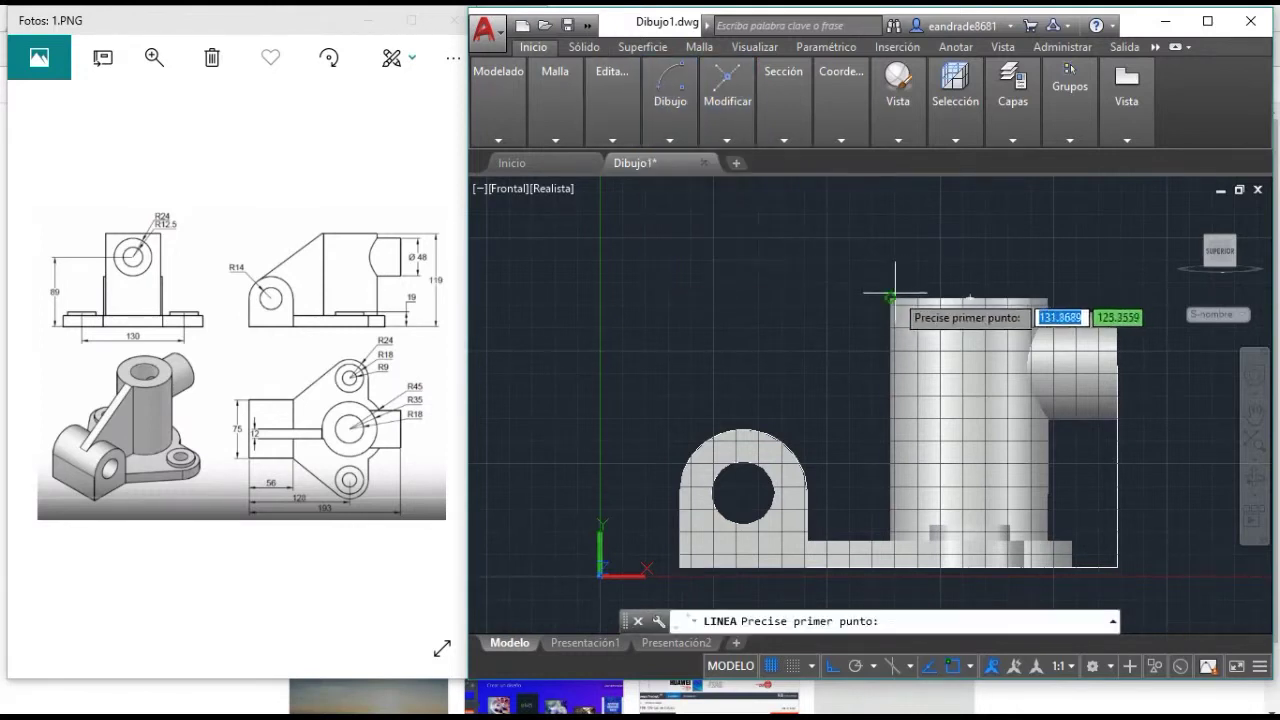
{"action": "left_click", "coordinate": [890, 297]}
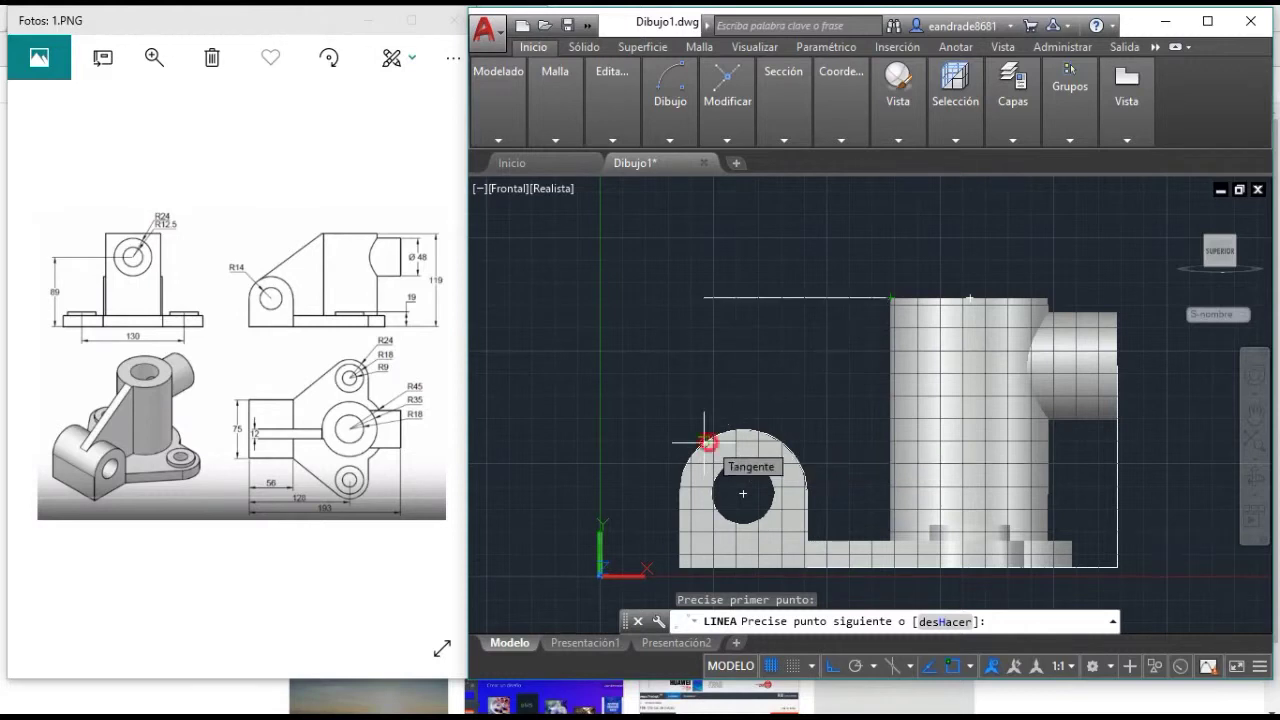
{"action": "left_click", "coordinate": [707, 441]}
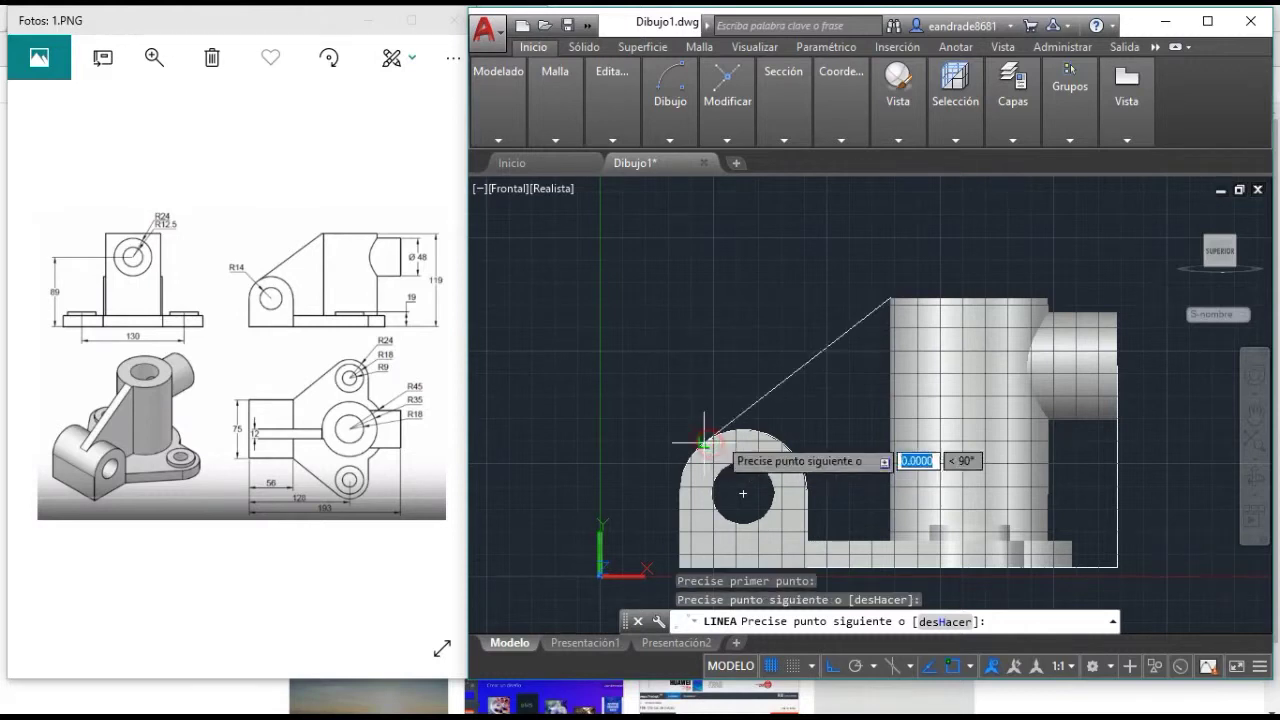
{"action": "right_click", "coordinate": [729, 371]}
{"action": "left_click", "coordinate": [742, 402]}
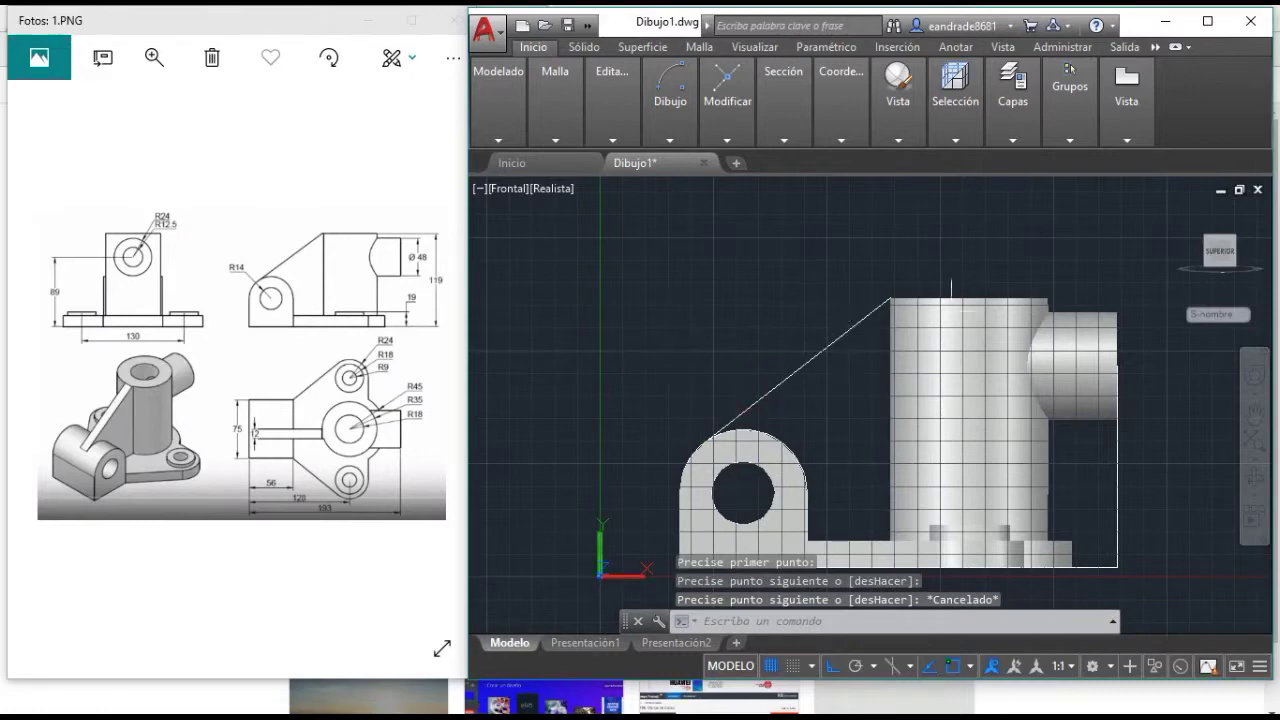
{"action": "left_click_drag", "start_coordinate": [1215, 255], "coordinate": [1220, 258]}
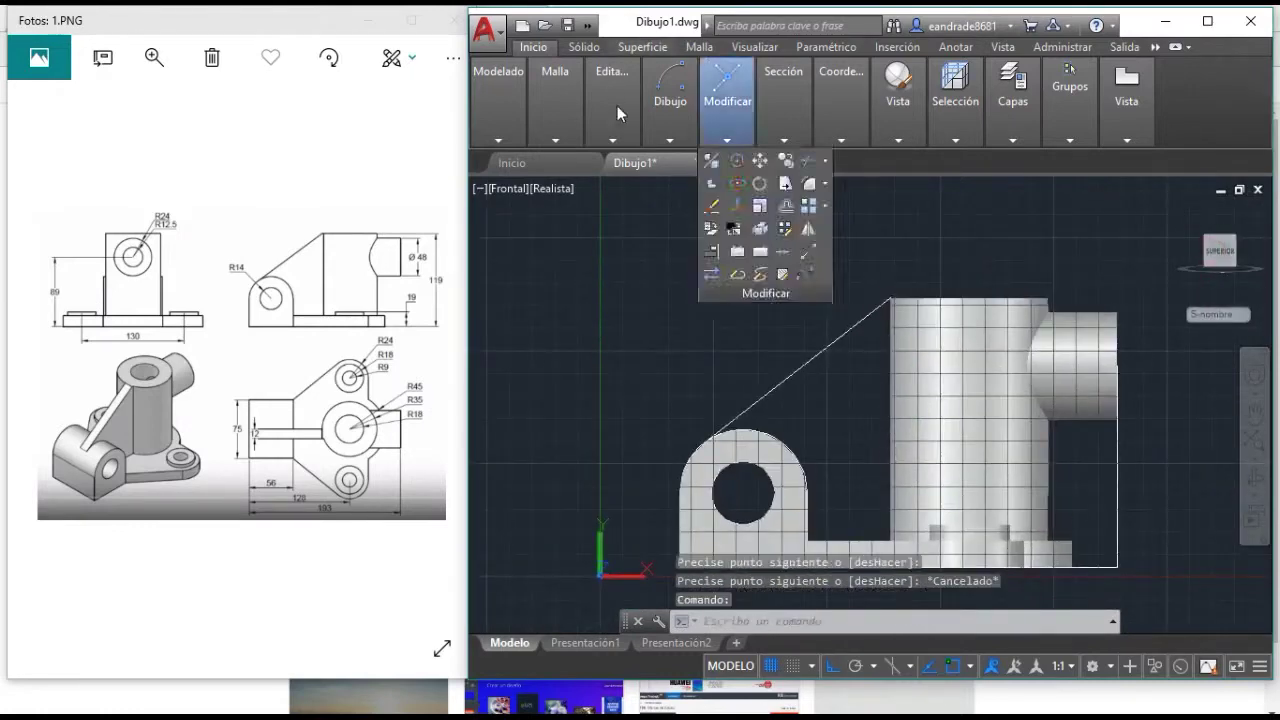
- Draw a vertical line from the inclined line's apex straight down to the base
{"action": "mouse_move", "coordinate": [670, 100]}
{"action": "left_click", "coordinate": [678, 183]}
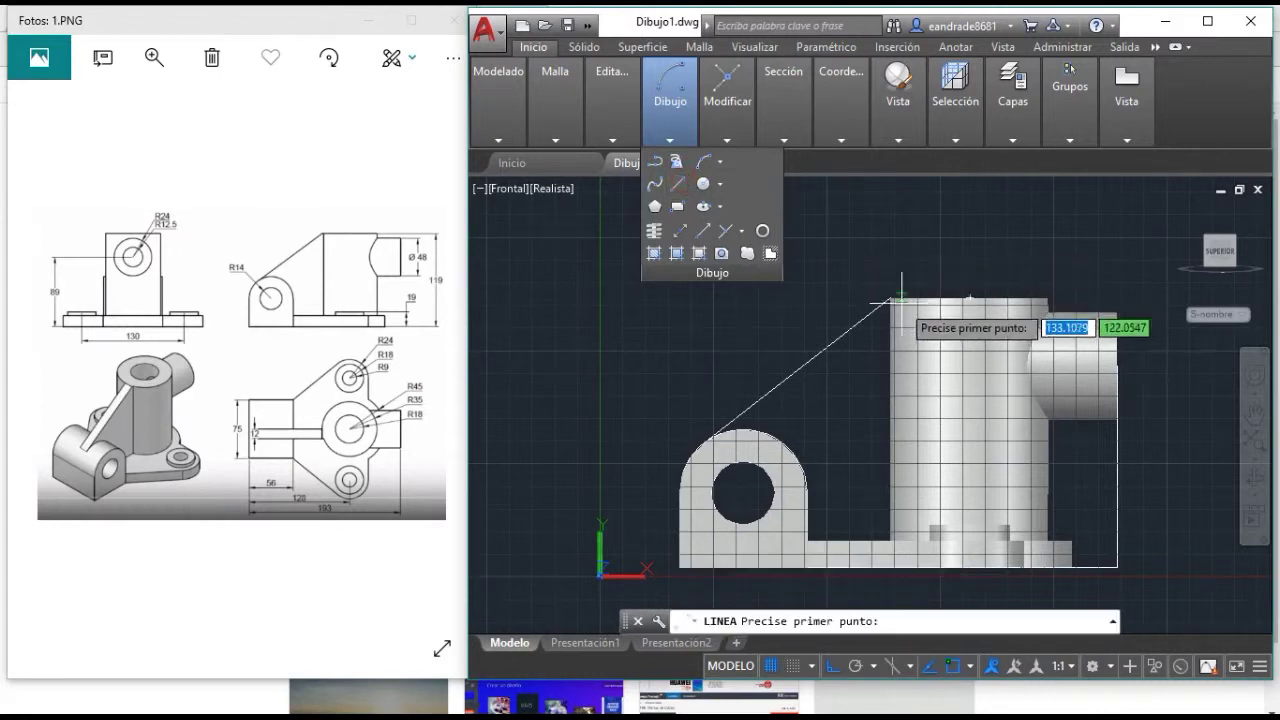
{"action": "left_click", "coordinate": [890, 297]}
{"action": "left_click", "coordinate": [890, 297]}
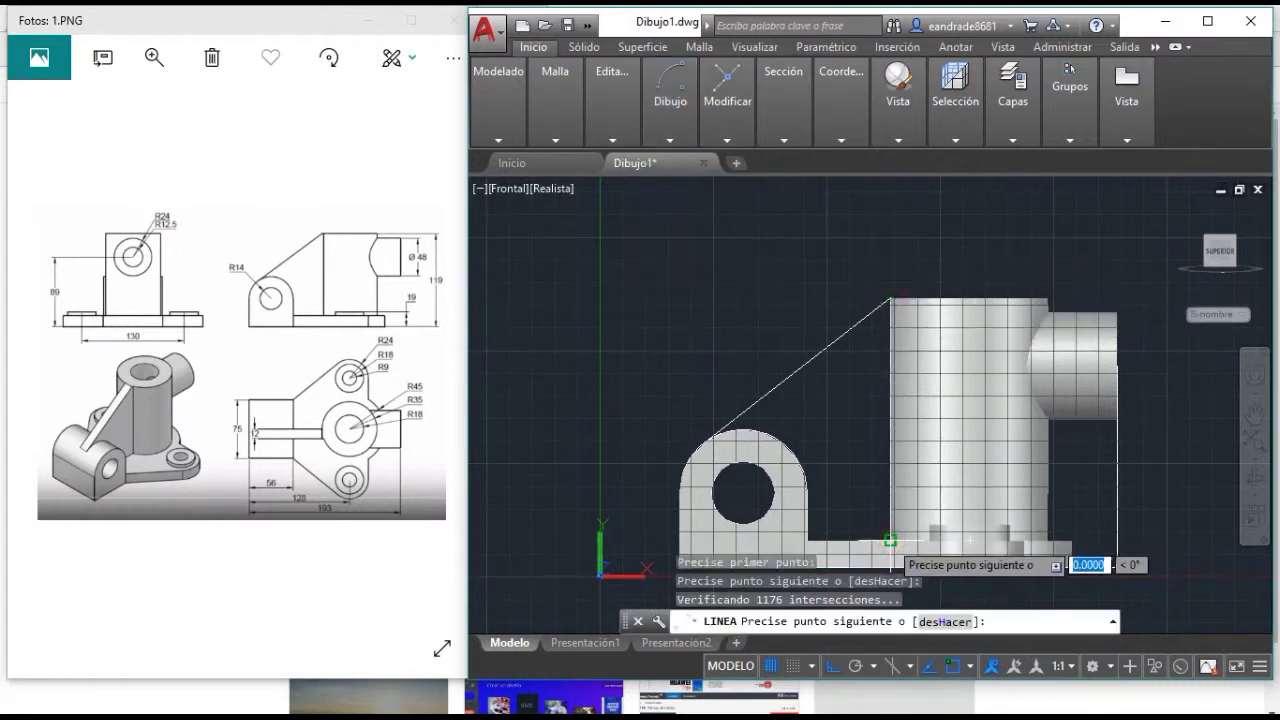
{"action": "right_click", "coordinate": [890, 540]}
{"action": "left_click", "coordinate": [930, 353]}
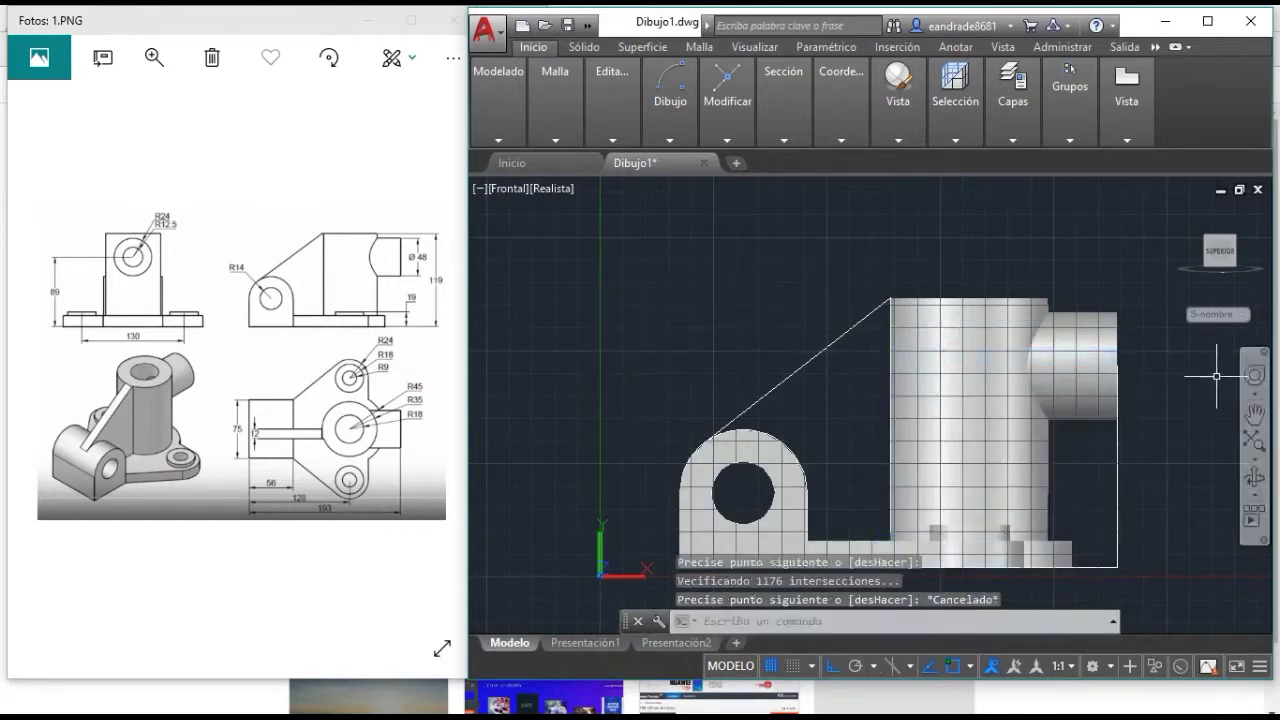
- Switch to the Isométrica SO view and re-centre the model
{"action": "left_click", "coordinate": [557, 190]}
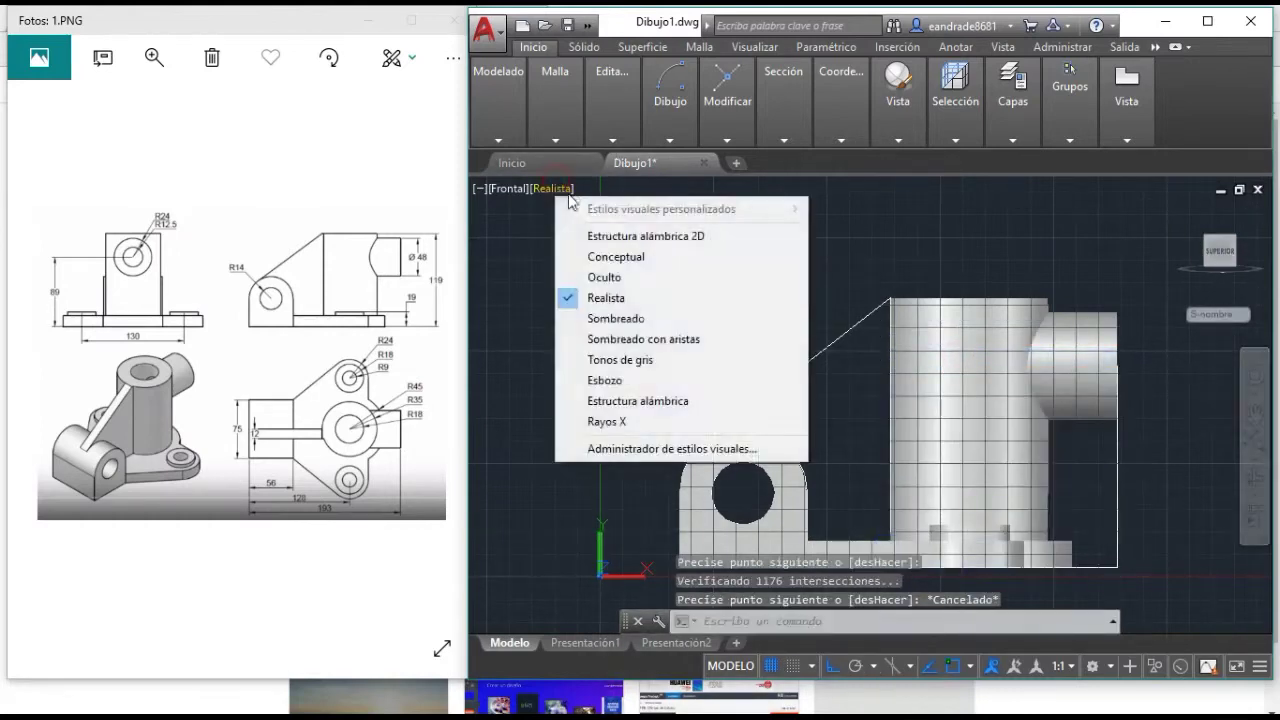
{"action": "left_click", "coordinate": [523, 199]}
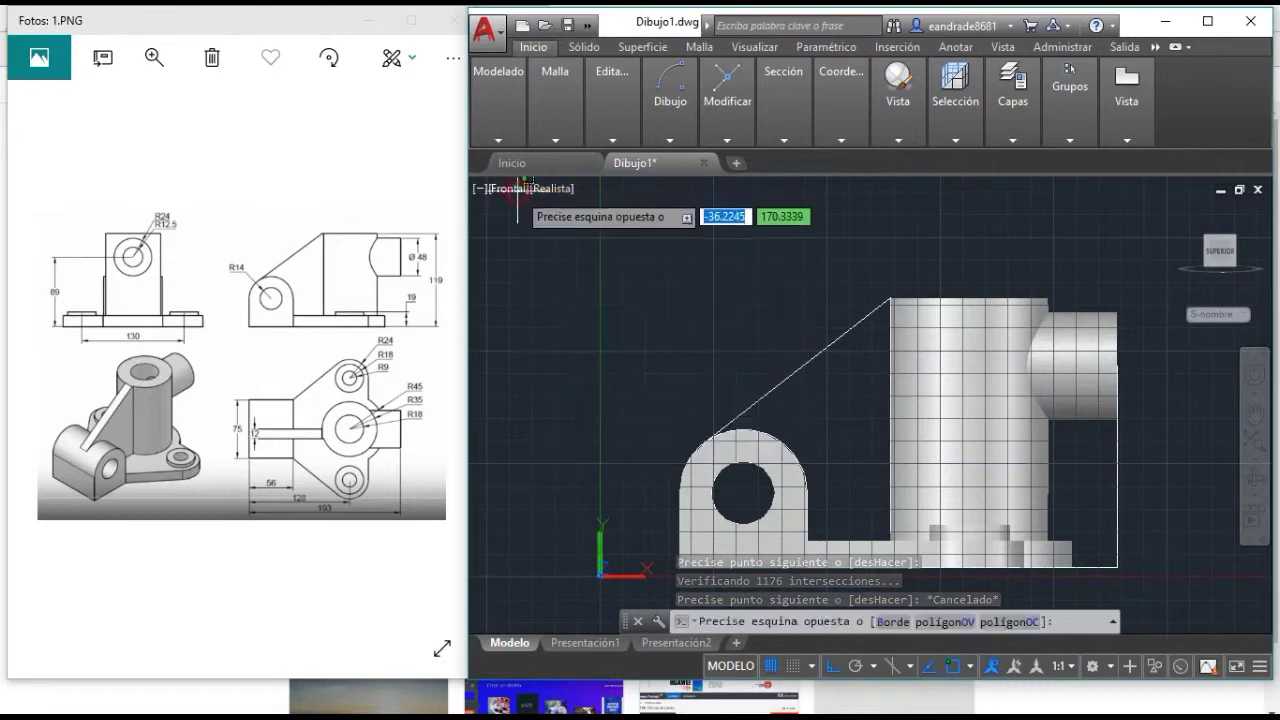
{"action": "left_click", "coordinate": [517, 191]}
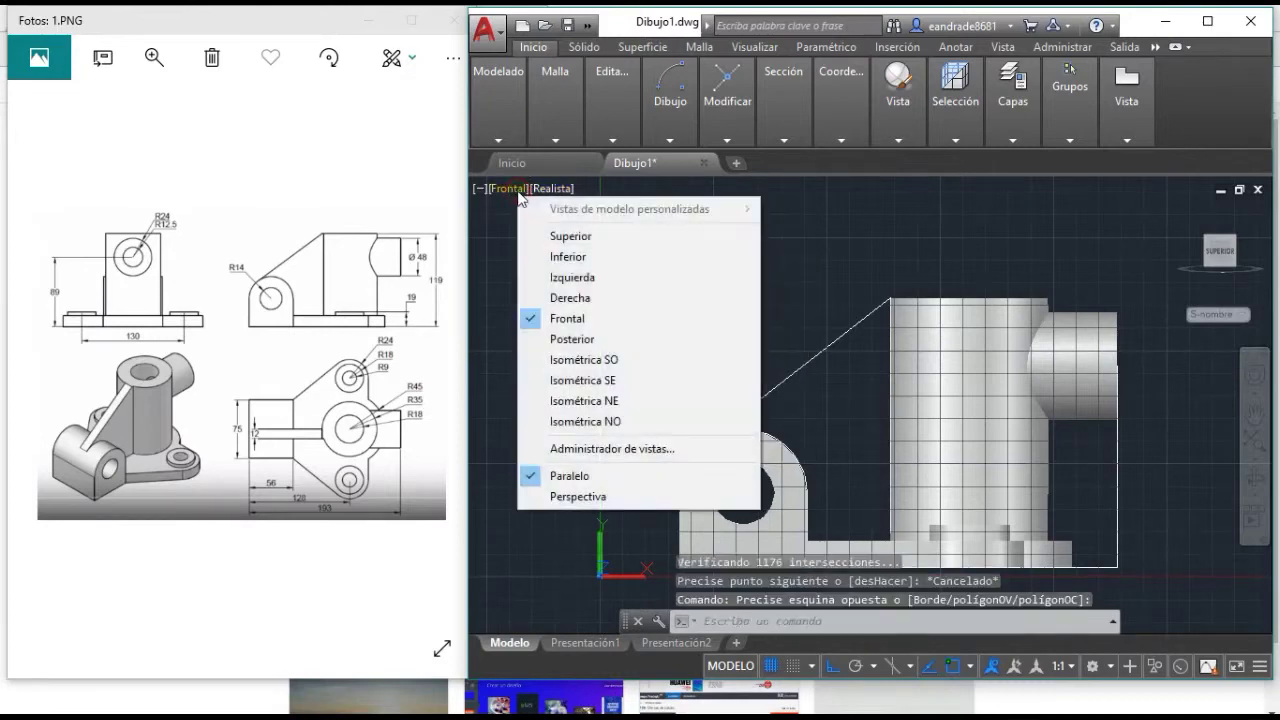
{"action": "left_click", "coordinate": [565, 360]}
{"action": "scroll", "coordinate": [919, 401], "scroll_direction": "up", "scroll_amount": 3}
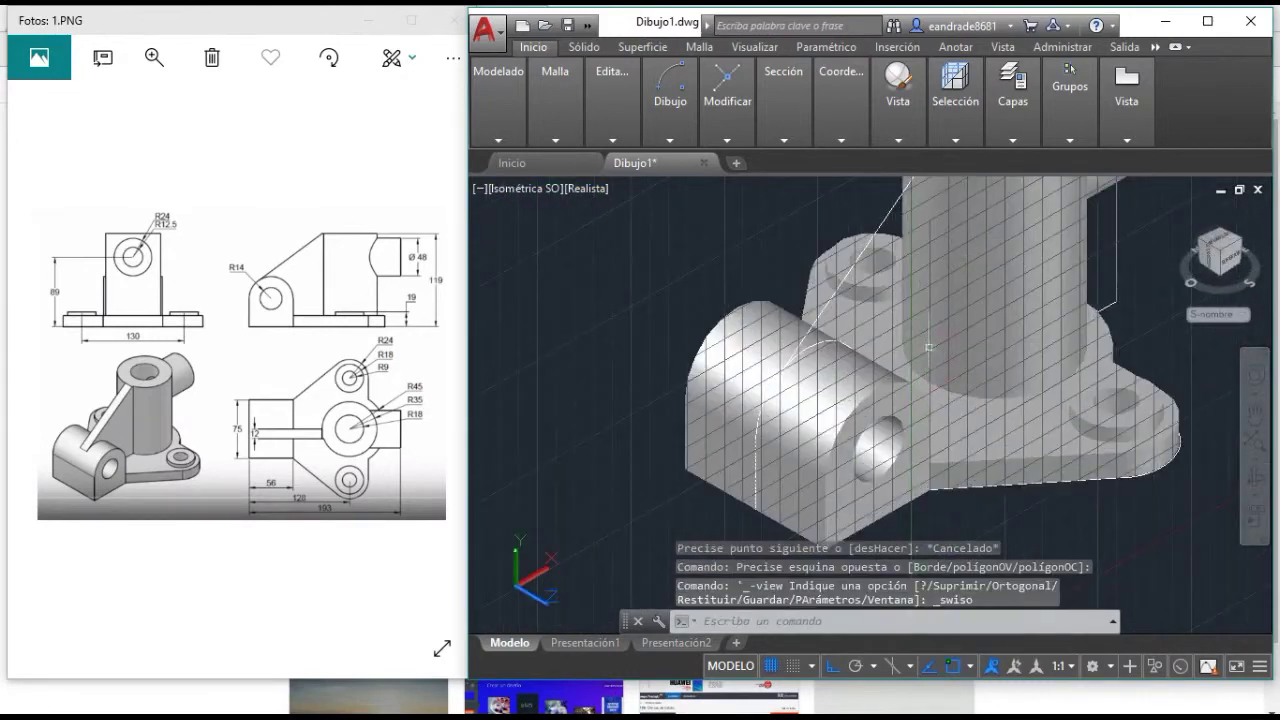
{"action": "middle_click_drag", "start_coordinate": [943, 337], "coordinate": [848, 375]}
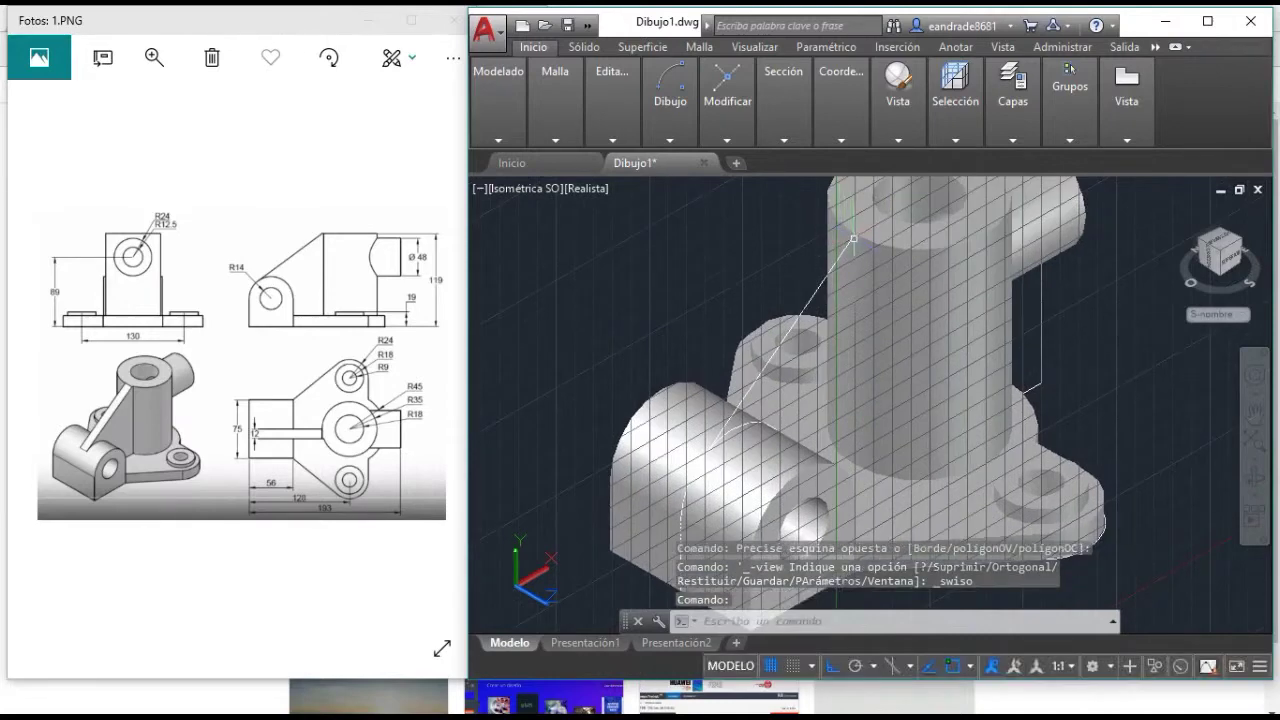
- Select the inclined line and the left front lobe
{"action": "left_click", "coordinate": [853, 238]}
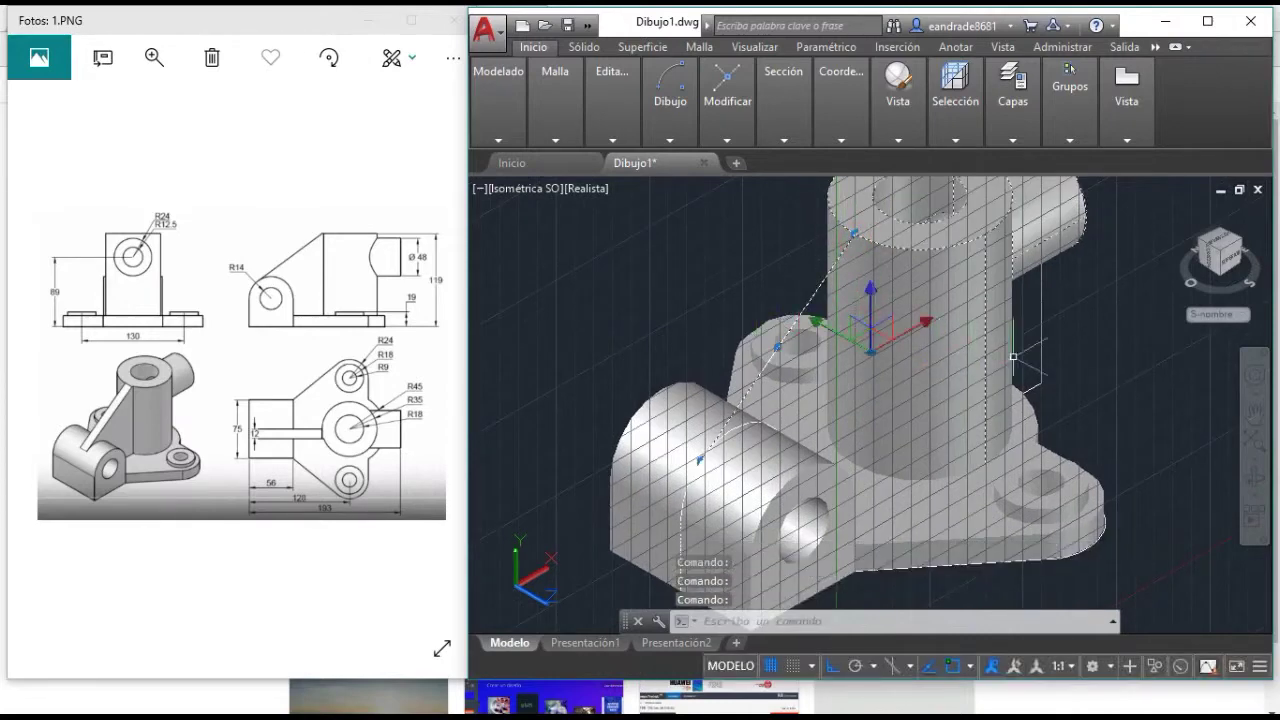
{"action": "scroll", "coordinate": [1013, 356], "scroll_direction": "down", "scroll_amount": 3}
{"action": "scroll", "coordinate": [1086, 465], "scroll_direction": "up", "scroll_amount": 2}
{"action": "scroll", "coordinate": [1000, 460], "scroll_direction": "up", "scroll_amount": 1}
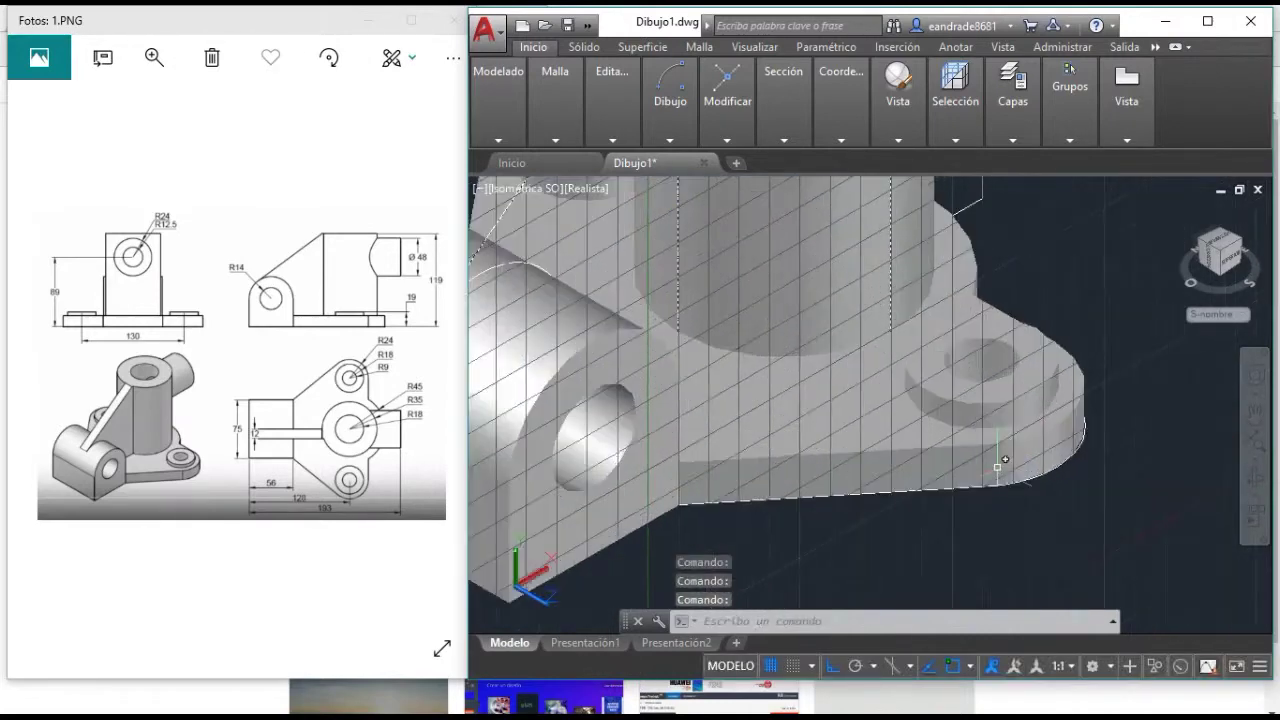
{"action": "scroll", "coordinate": [997, 470], "scroll_direction": "down", "scroll_amount": 4}
{"action": "scroll", "coordinate": [1025, 481], "scroll_direction": "up", "scroll_amount": 4}
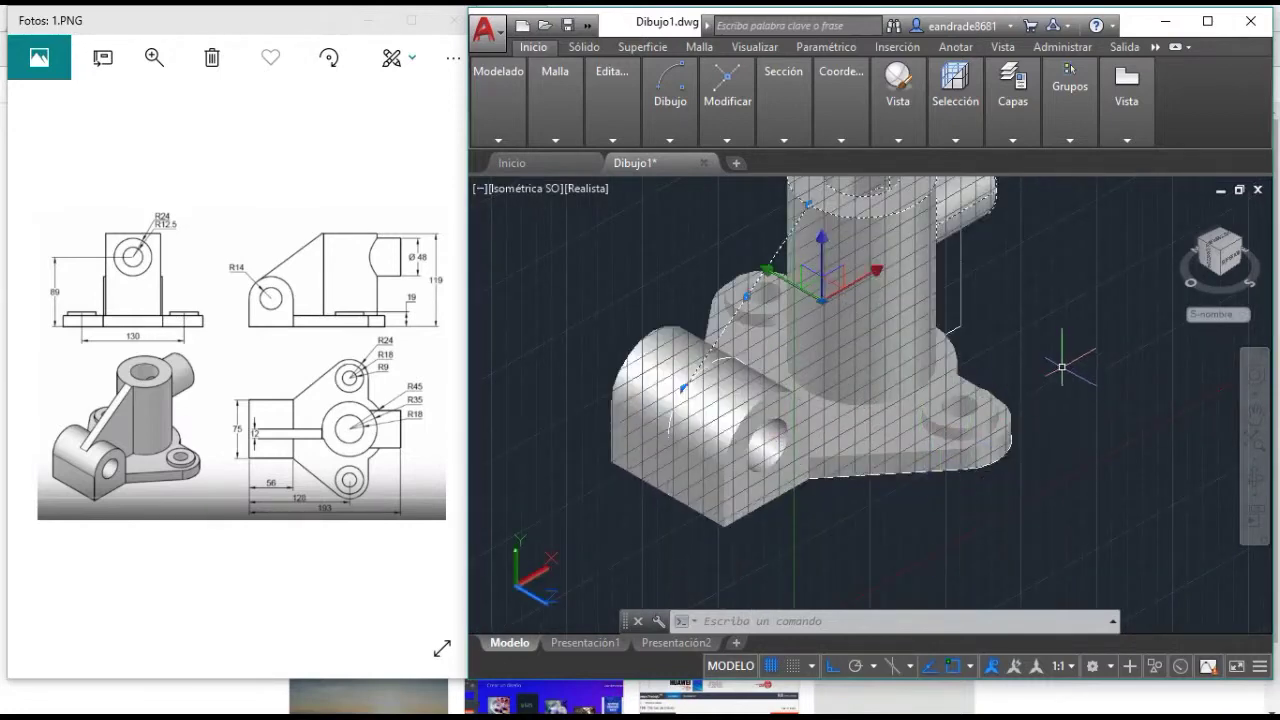
{"action": "scroll", "coordinate": [1062, 367], "scroll_direction": "down", "scroll_amount": 2}
{"action": "scroll", "coordinate": [1040, 390], "scroll_direction": "down", "scroll_amount": 2}
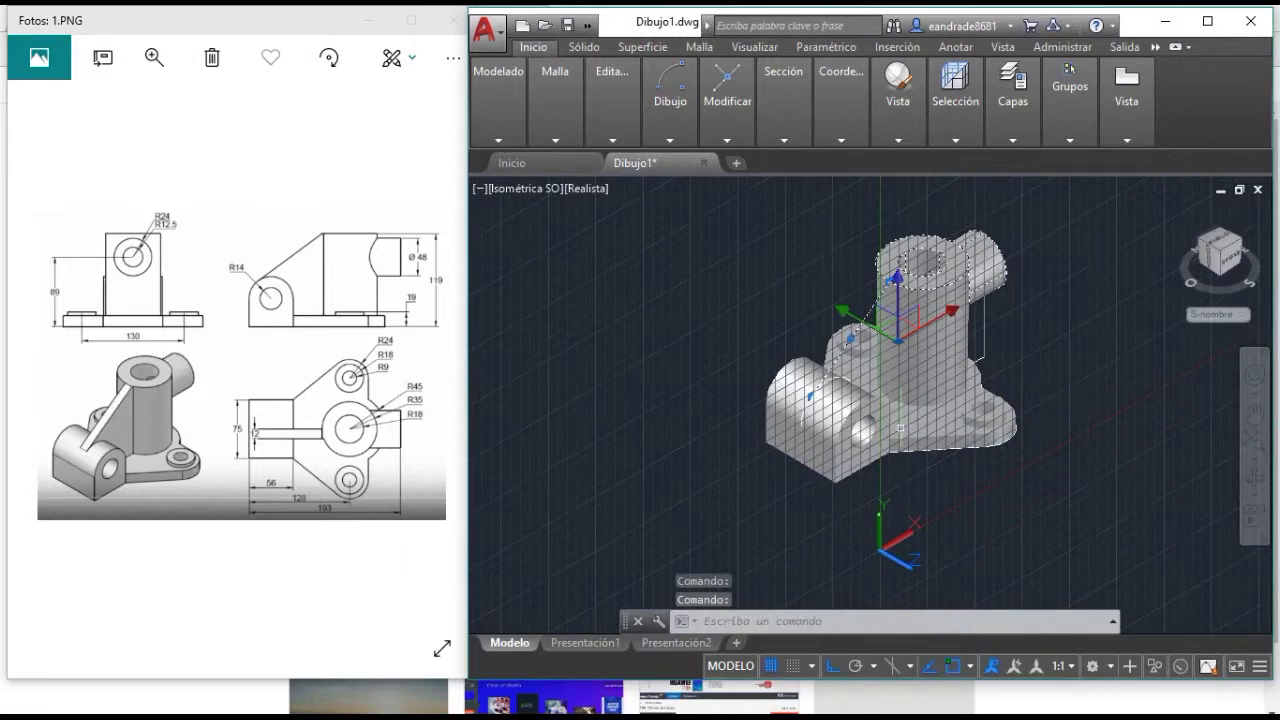
{"action": "left_click", "coordinate": [846, 444]}
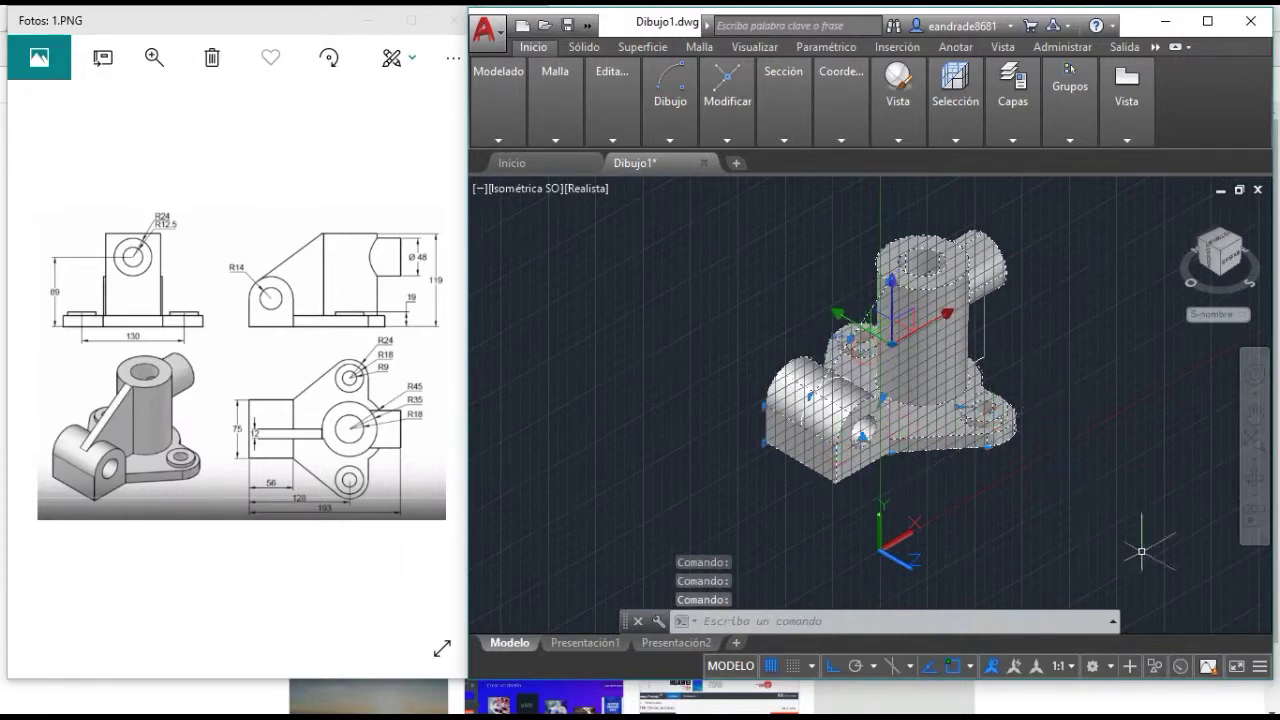
- Hide the selected objects, then undo the hide to restore the solids
{"action": "left_click", "coordinate": [1152, 666]}
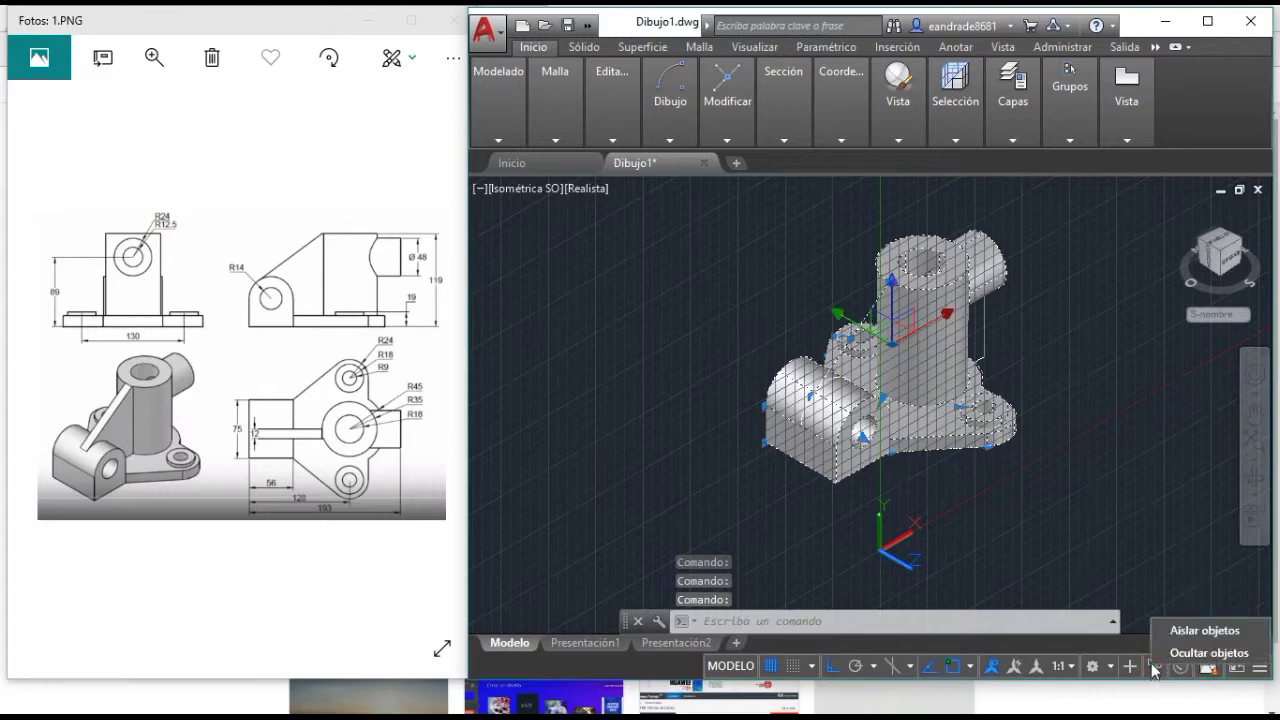
{"action": "left_click", "coordinate": [1200, 653]}
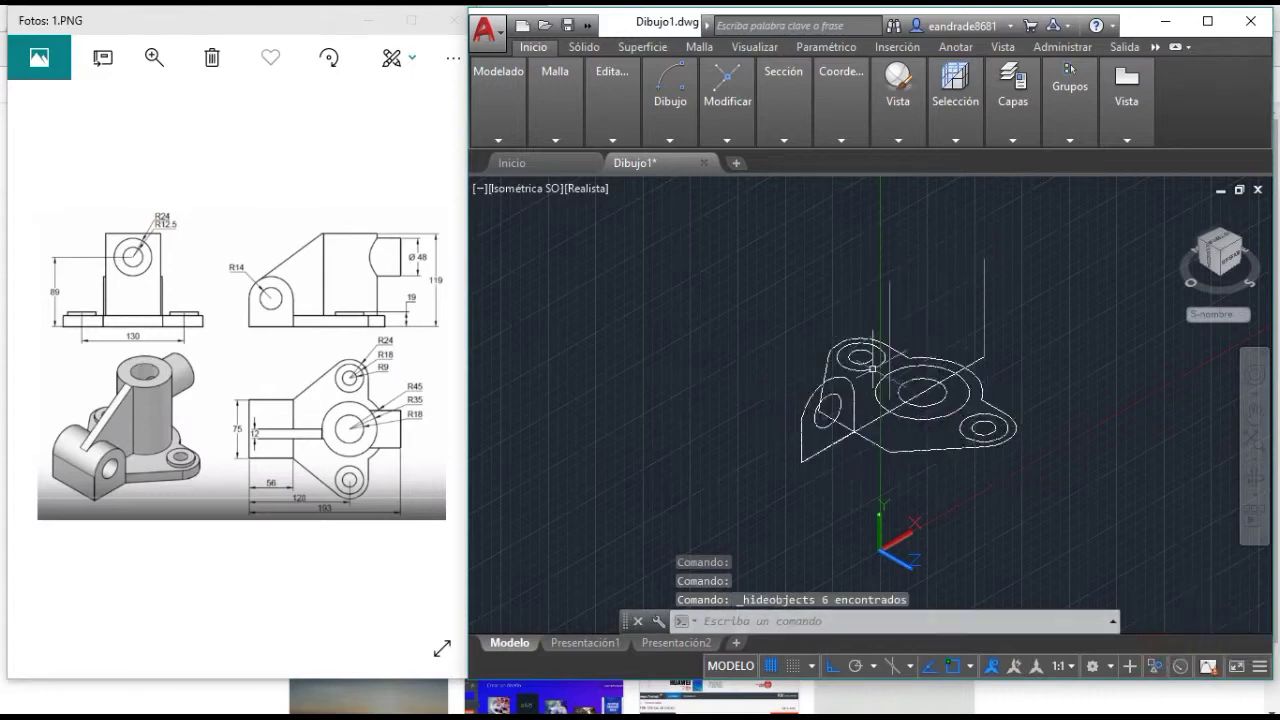
{"action": "scroll", "coordinate": [882, 347], "scroll_direction": "up", "scroll_amount": 1}
{"action": "scroll", "coordinate": [882, 347], "scroll_direction": "up", "scroll_amount": 1}
{"action": "scroll", "coordinate": [882, 347], "scroll_direction": "down", "scroll_amount": 2}
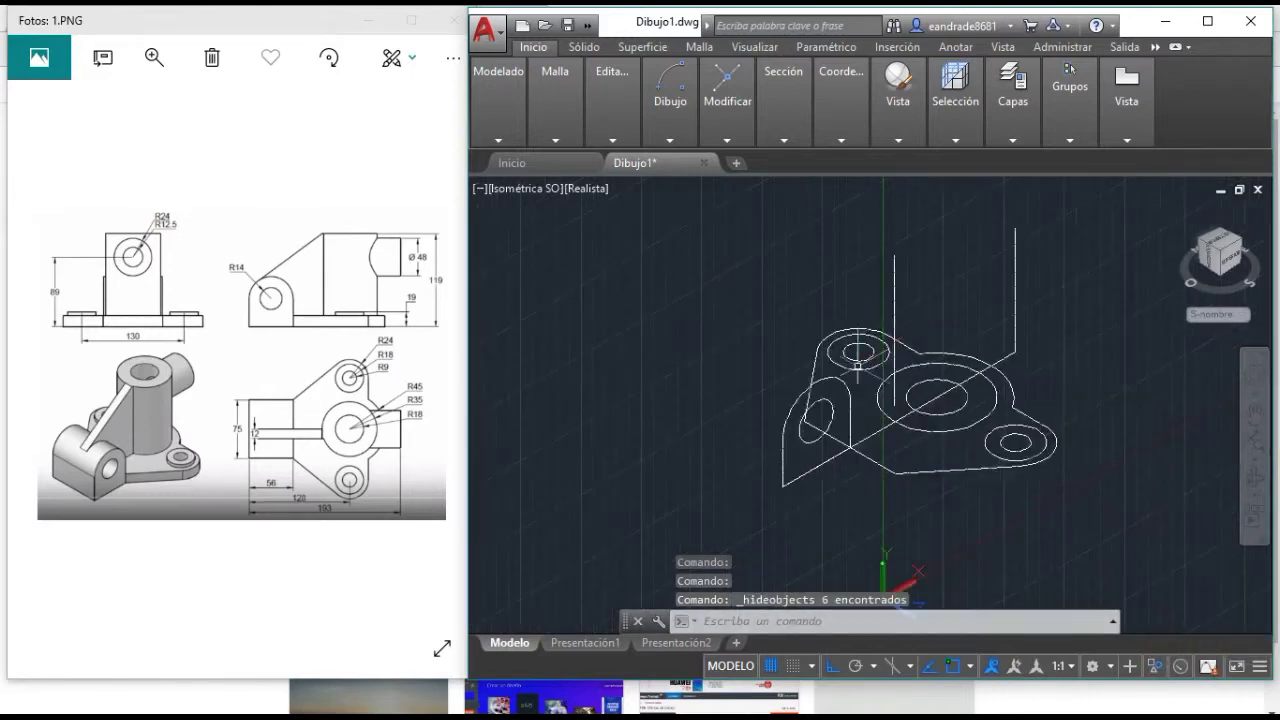
{"action": "scroll", "coordinate": [857, 366], "scroll_direction": "up", "scroll_amount": 5}
{"action": "scroll", "coordinate": [806, 400], "scroll_direction": "down", "scroll_amount": 4}
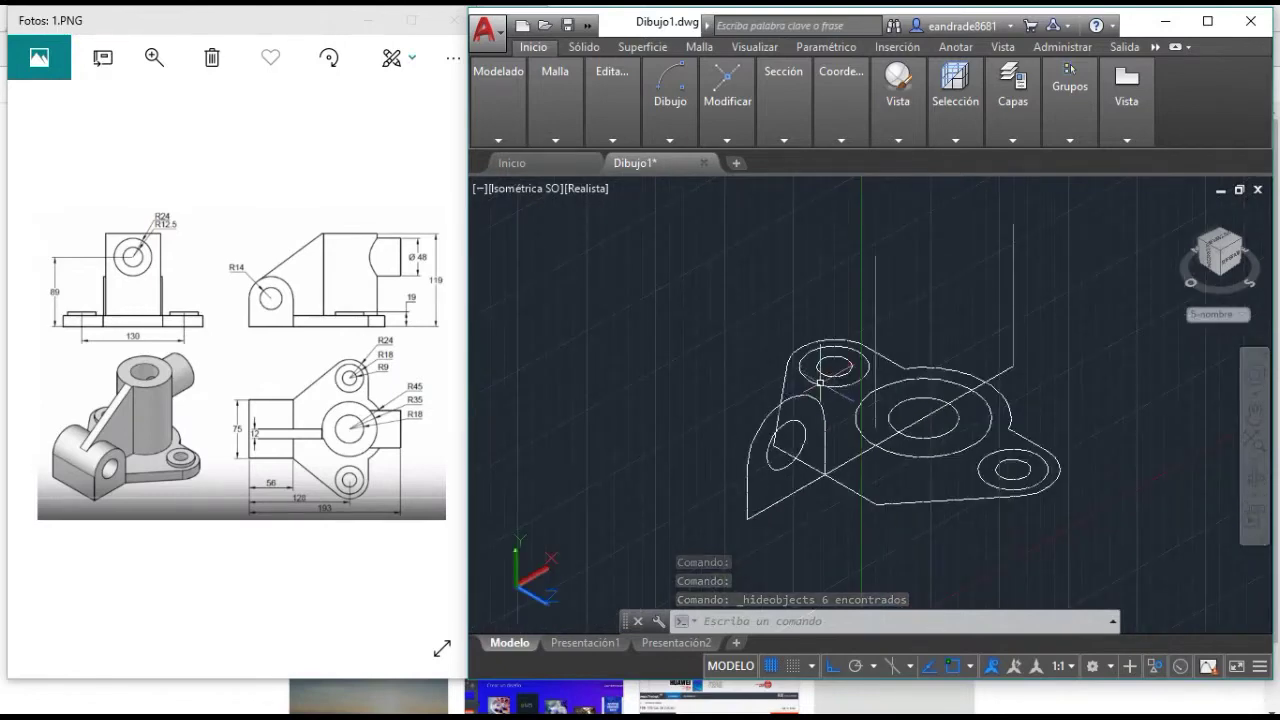
{"action": "key", "text": "ctrl+z"}
{"action": "key", "text": "ctrl+z"}
- Select the upper cylinder, base body and front boss and hide them
{"action": "left_click", "coordinate": [940, 341]}
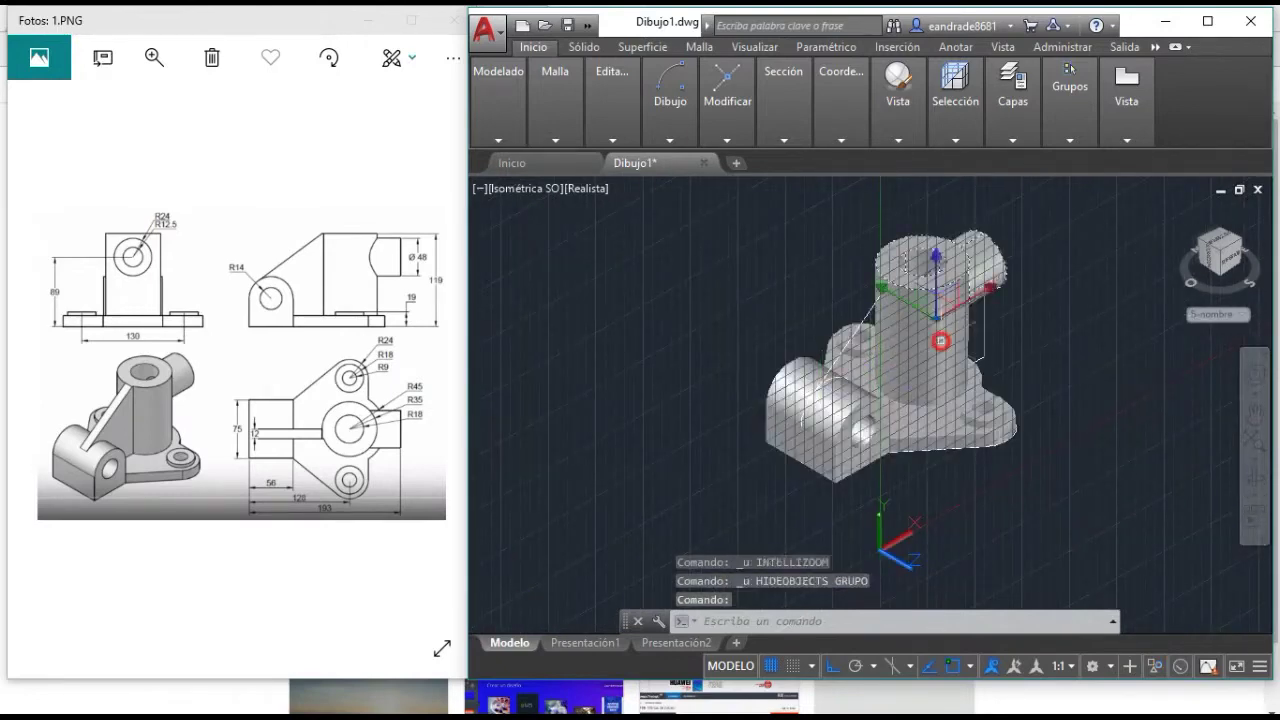
{"action": "left_click", "coordinate": [983, 427]}
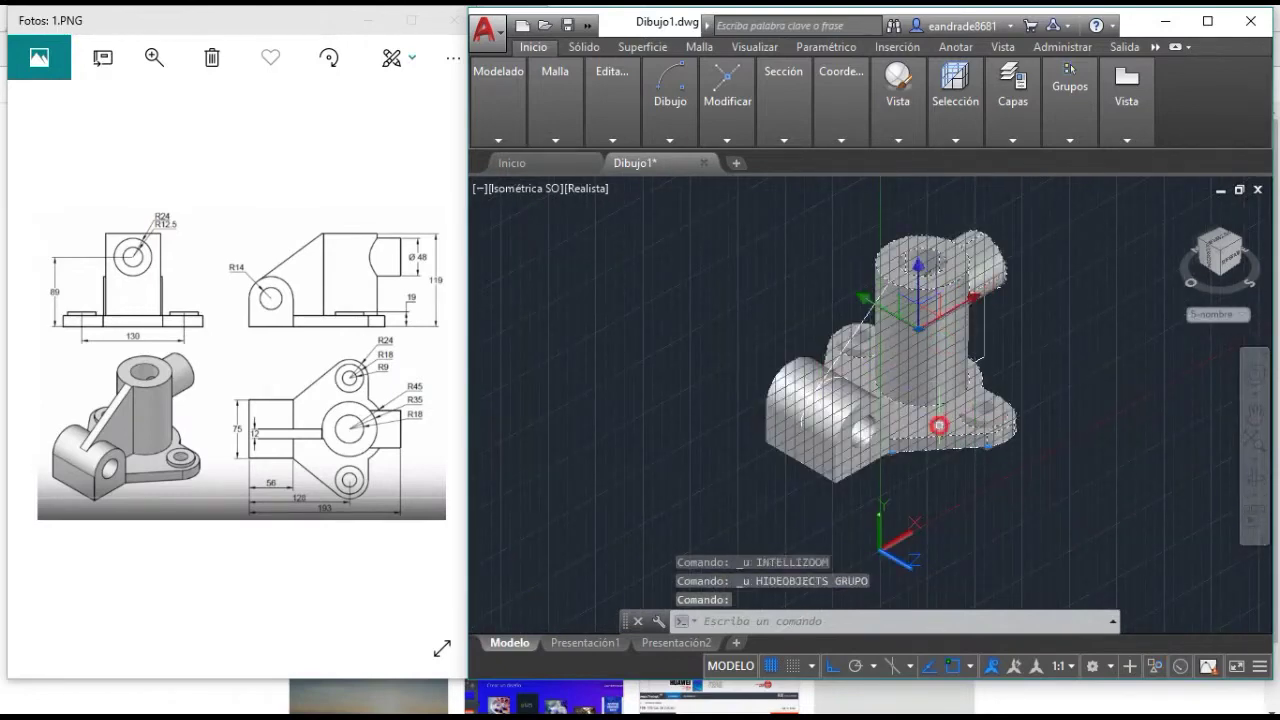
{"action": "left_click", "coordinate": [848, 410]}
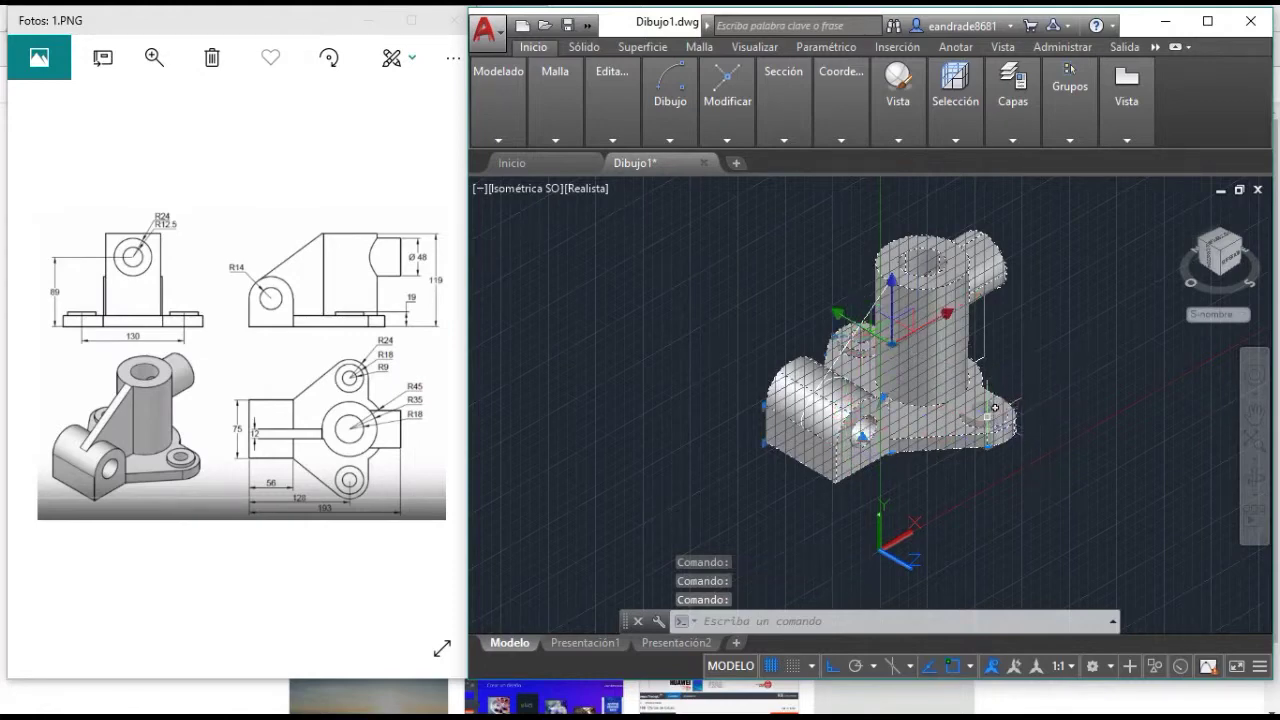
{"action": "left_click", "coordinate": [1154, 666]}
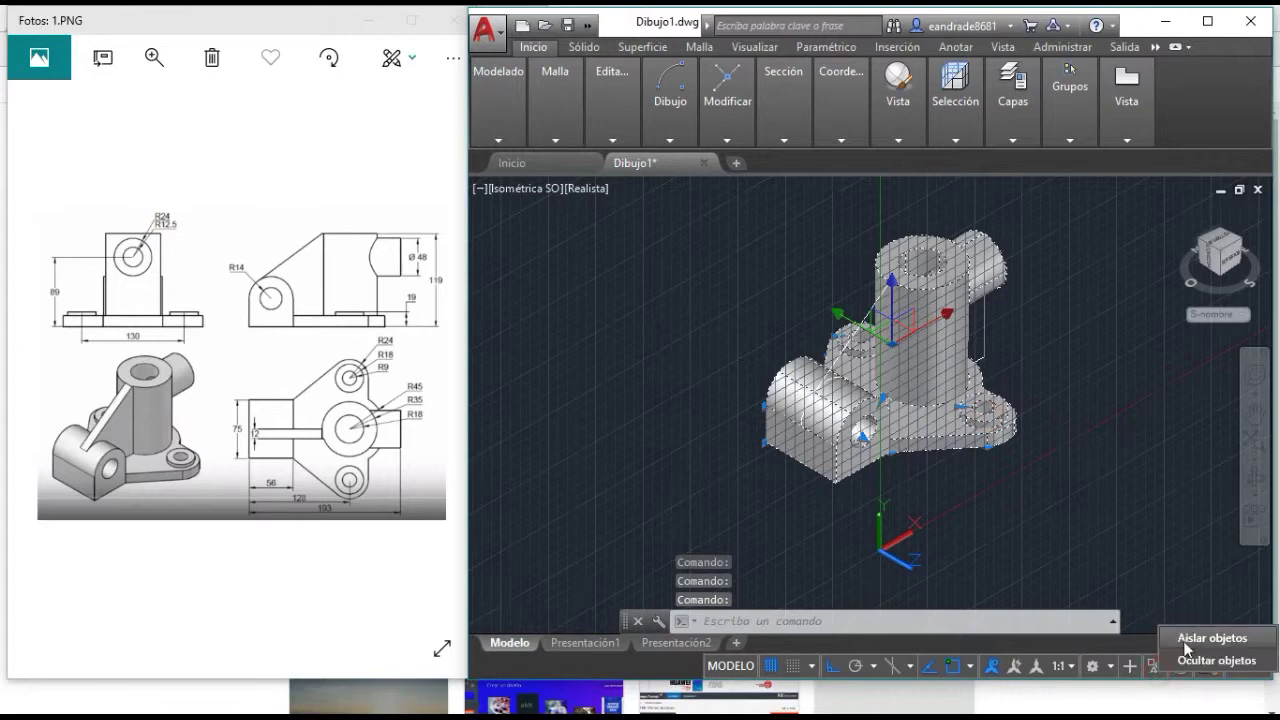
{"action": "left_click", "coordinate": [1215, 652]}
{"action": "scroll", "coordinate": [897, 427], "scroll_direction": "up", "scroll_amount": 2}
{"action": "scroll", "coordinate": [886, 371], "scroll_direction": "up", "scroll_amount": 2}
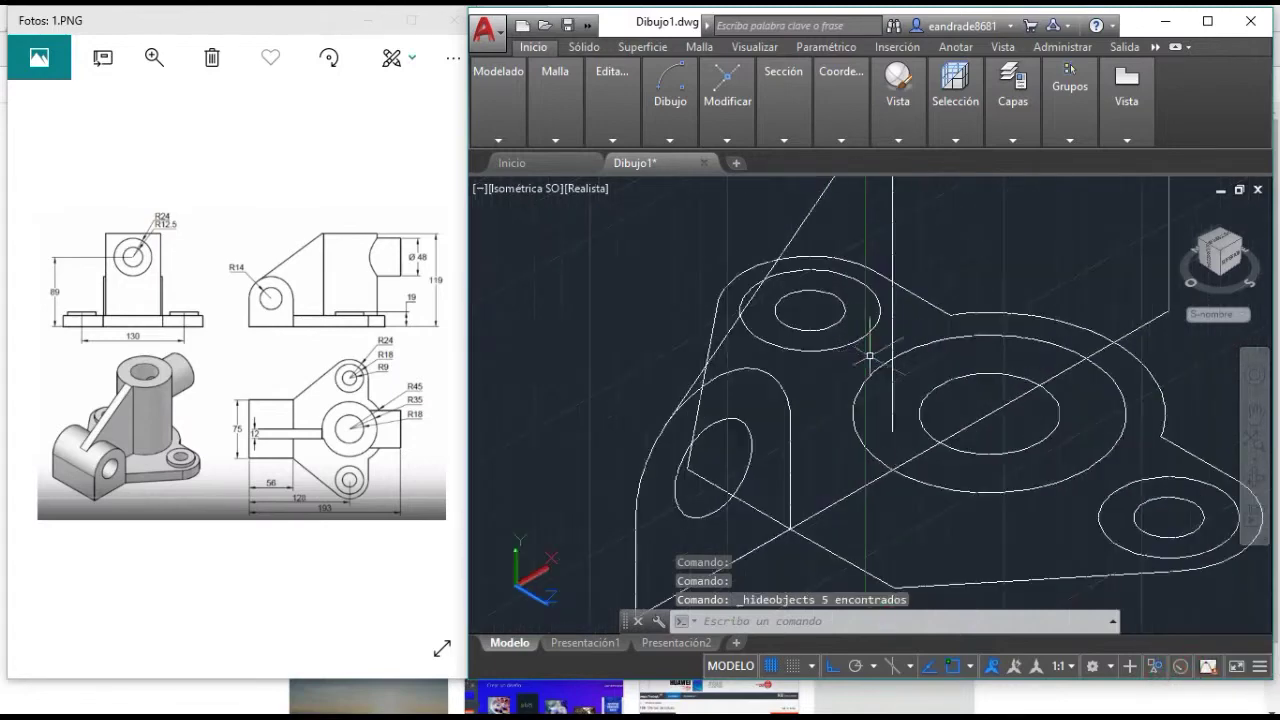
{"action": "scroll", "coordinate": [871, 357], "scroll_direction": "down", "scroll_amount": 1}
- Draw one line on the base from near the central boss toward the rib outline
{"action": "left_click", "coordinate": [665, 108]}
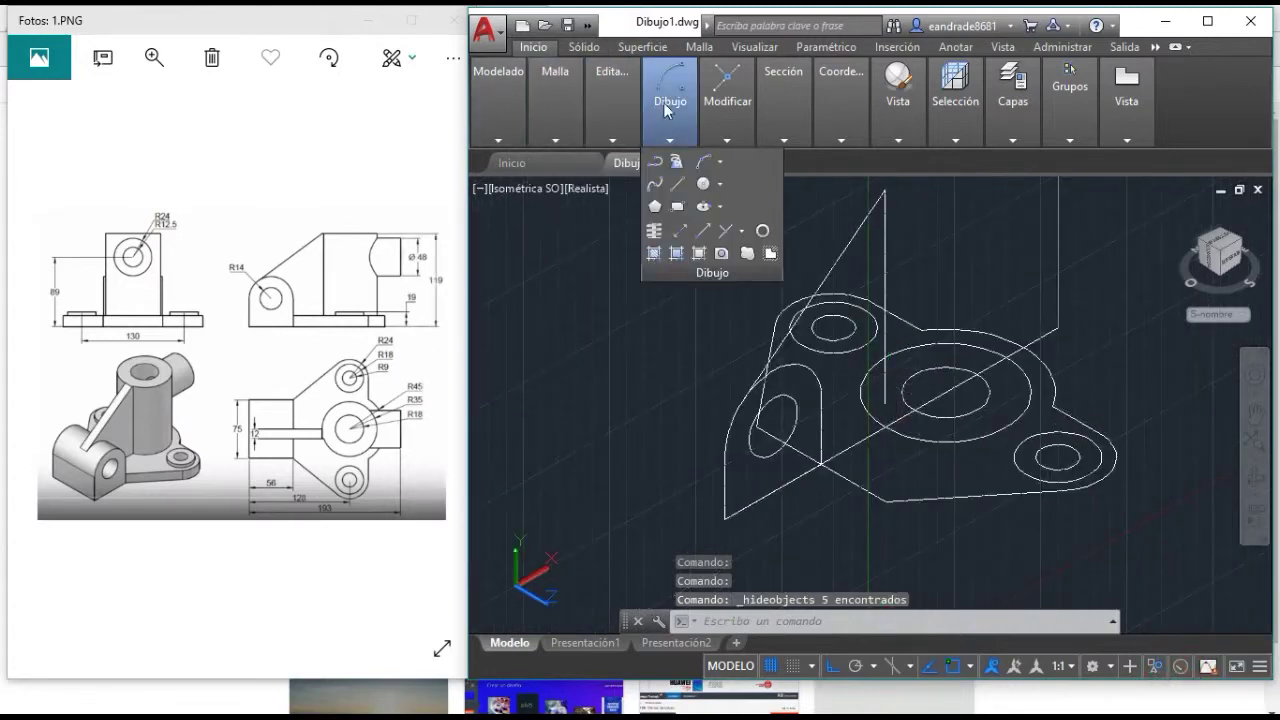
{"action": "left_click", "coordinate": [678, 183]}
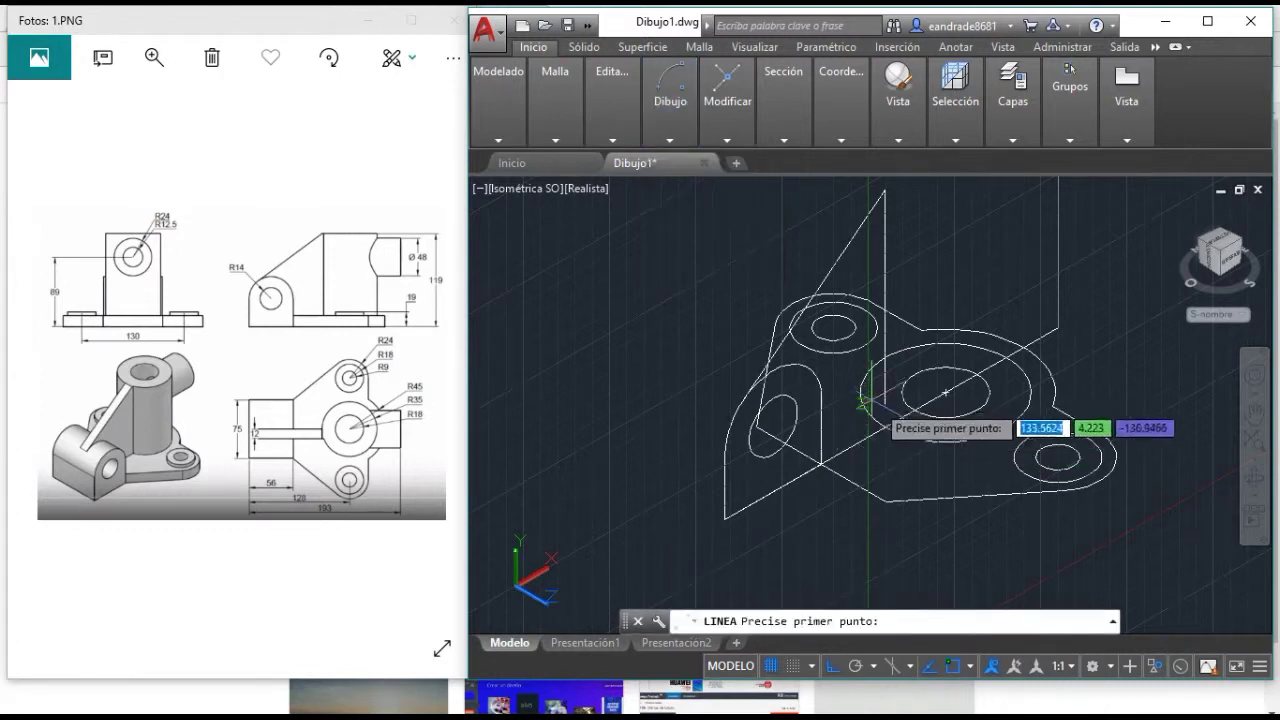
{"action": "left_click", "coordinate": [885, 401]}
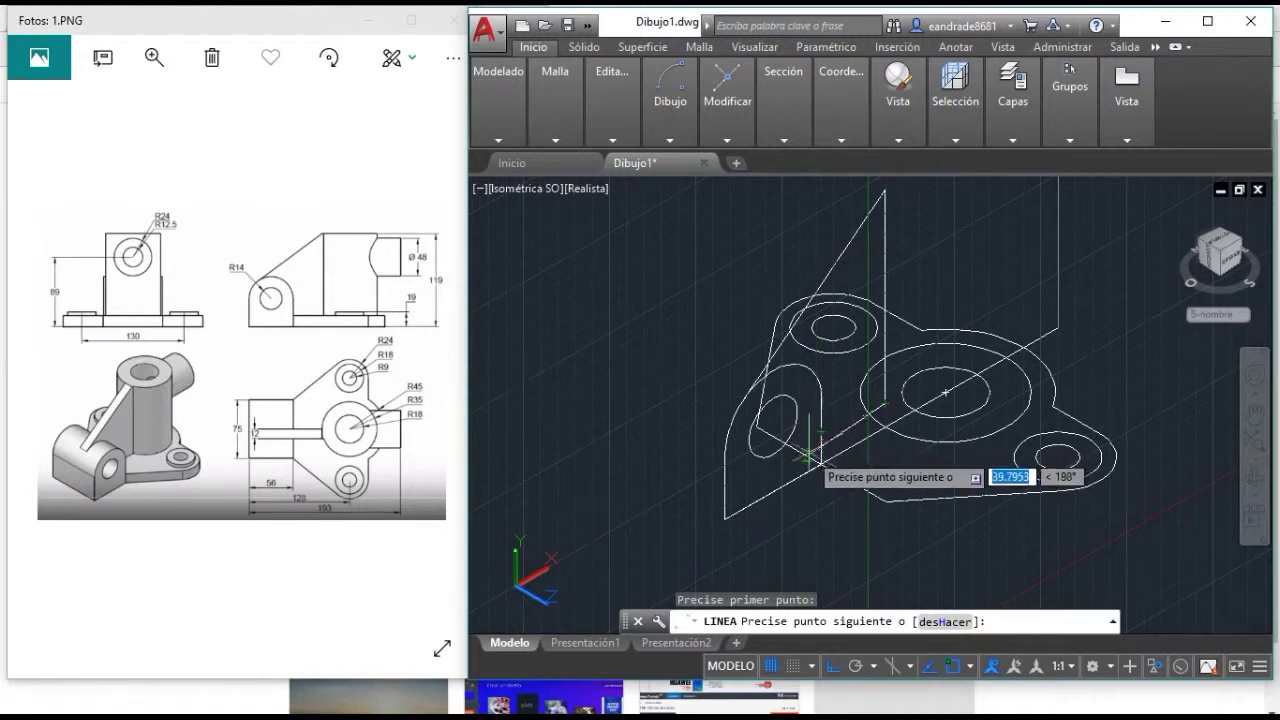
{"action": "left_click", "coordinate": [820, 441]}
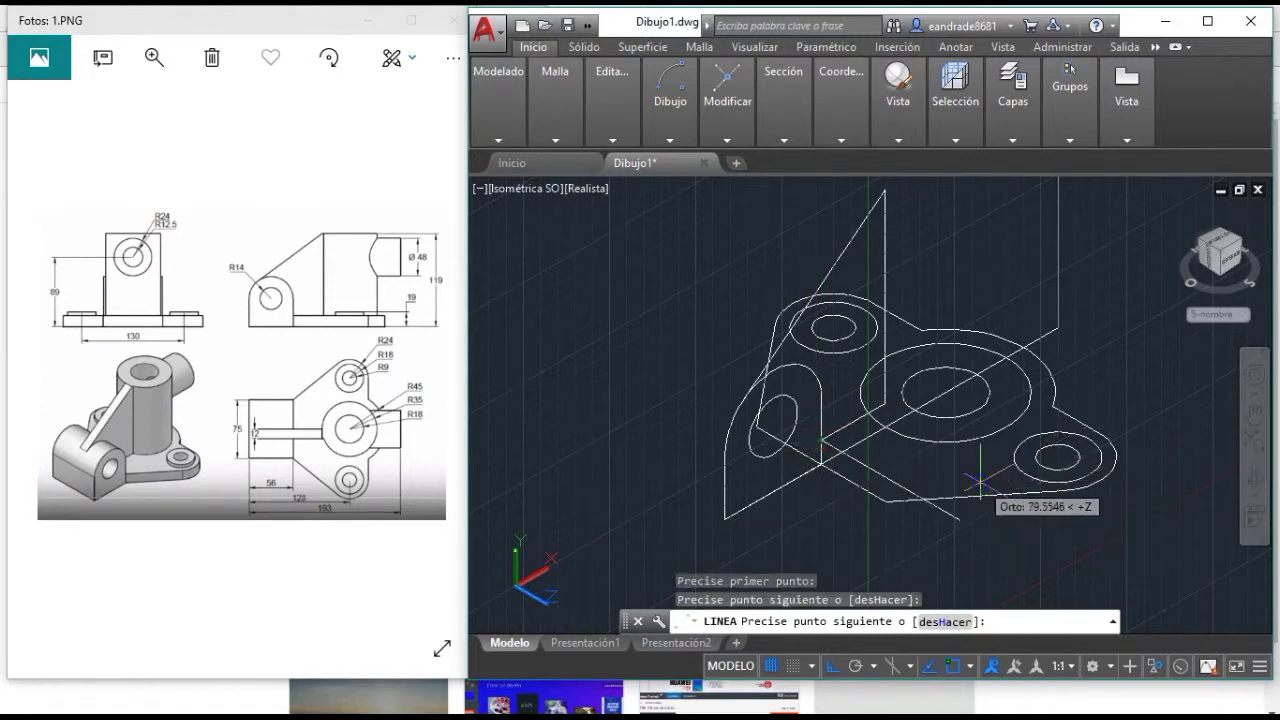
{"action": "right_click", "coordinate": [1010, 514]}
{"action": "left_click", "coordinate": [1012, 516]}
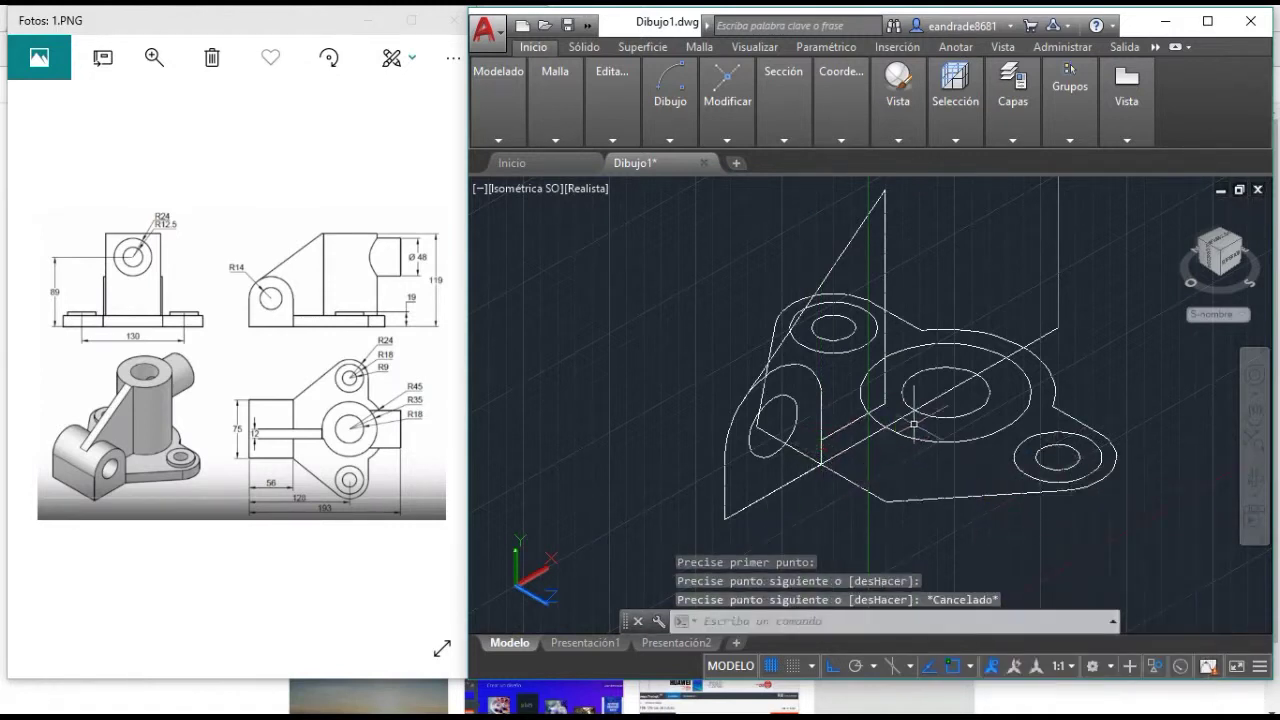
{"action": "scroll", "coordinate": [927, 398], "scroll_direction": "down", "scroll_amount": 1}
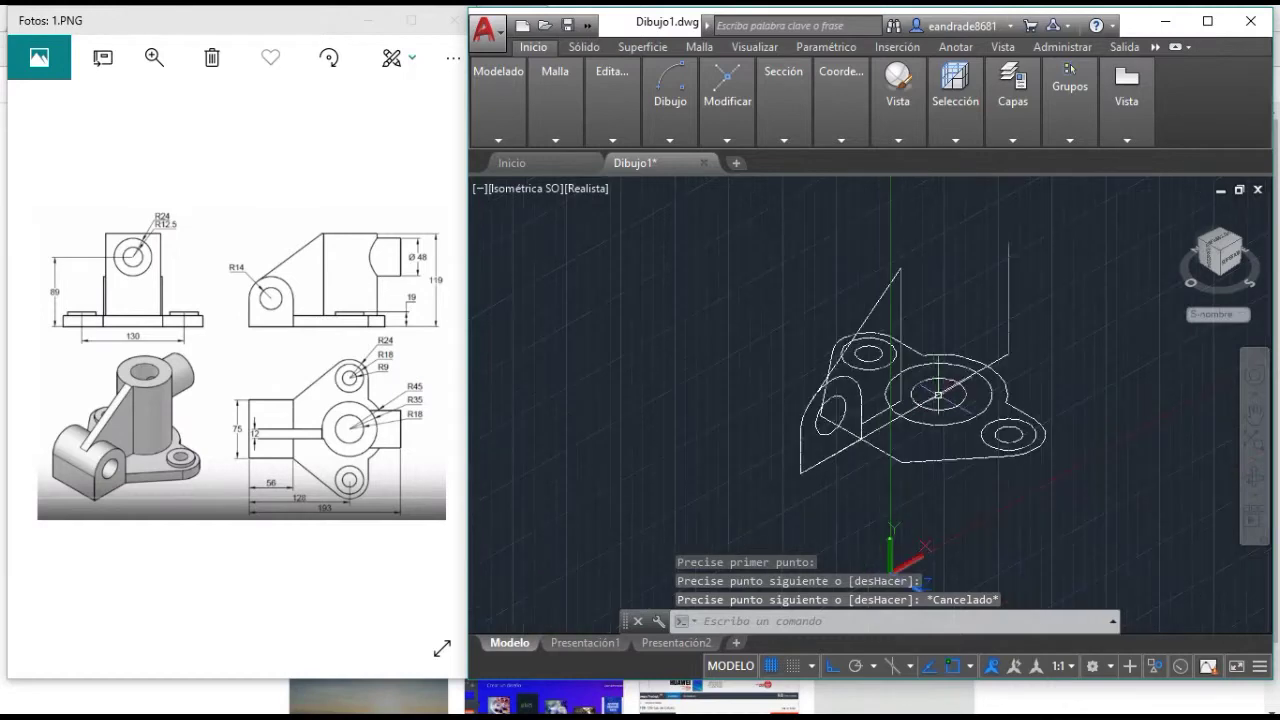
{"action": "middle_click_drag", "start_coordinate": [927, 398], "coordinate": [855, 408]}
{"action": "scroll", "coordinate": [827, 481], "scroll_direction": "up", "scroll_amount": 2}
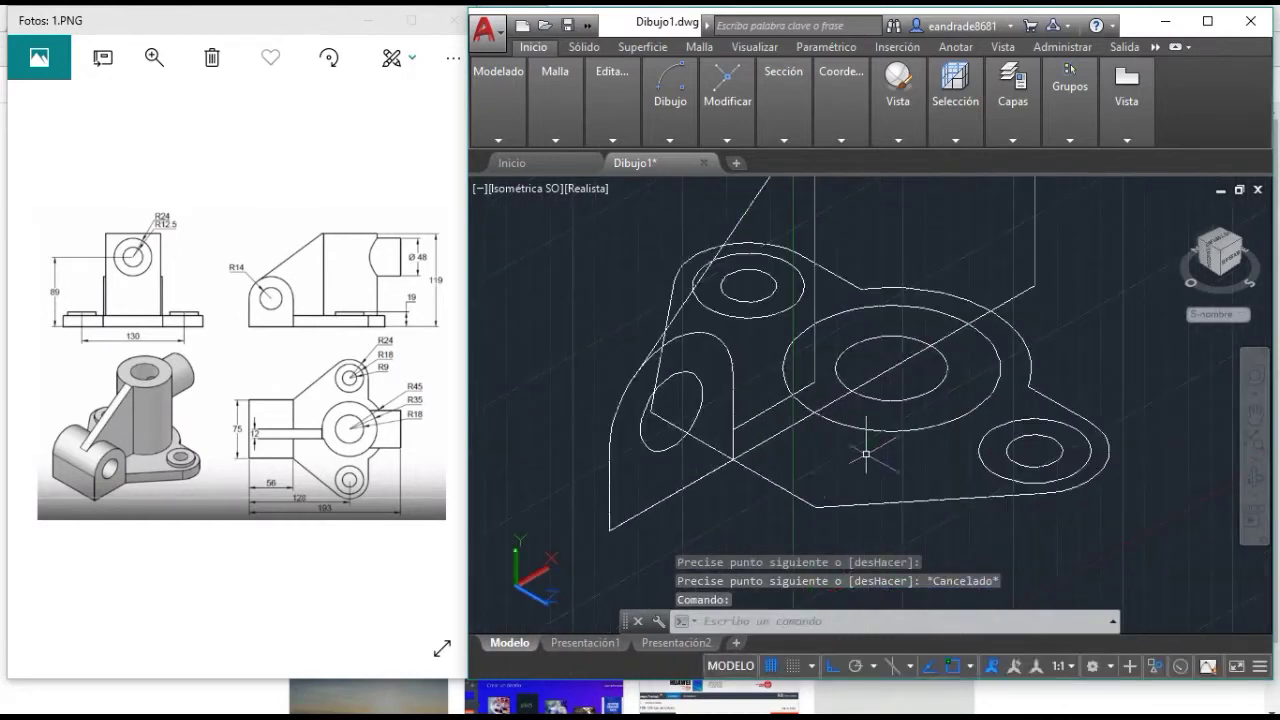
- Delete the boss circles, base outline and the right-side partial arc
{"action": "left_click", "coordinate": [1073, 519]}
{"action": "left_click", "coordinate": [913, 395]}
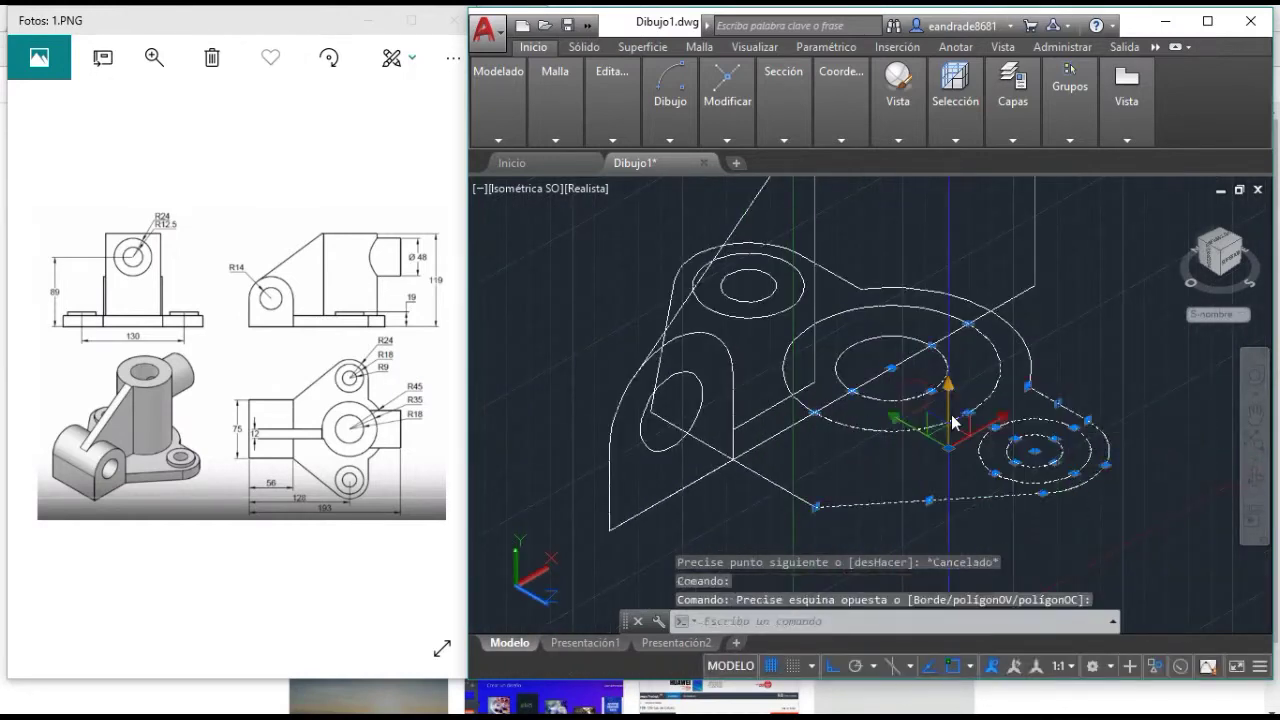
{"action": "key", "text": "Delete"}
{"action": "left_click", "coordinate": [1056, 386]}
{"action": "left_click", "coordinate": [991, 366]}
{"action": "key", "text": "Delete"}
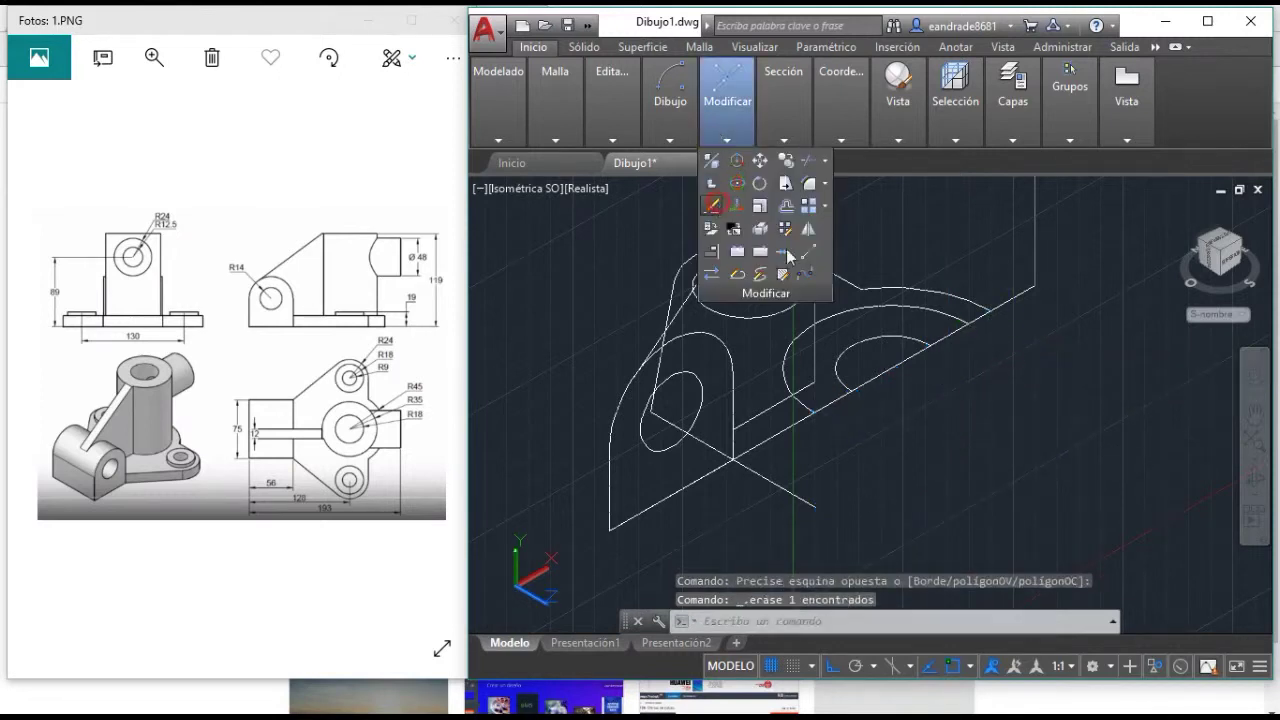
- Start ERASE and collect leftover lines near the boss plus the hole ellipse
{"action": "left_click", "coordinate": [712, 205]}
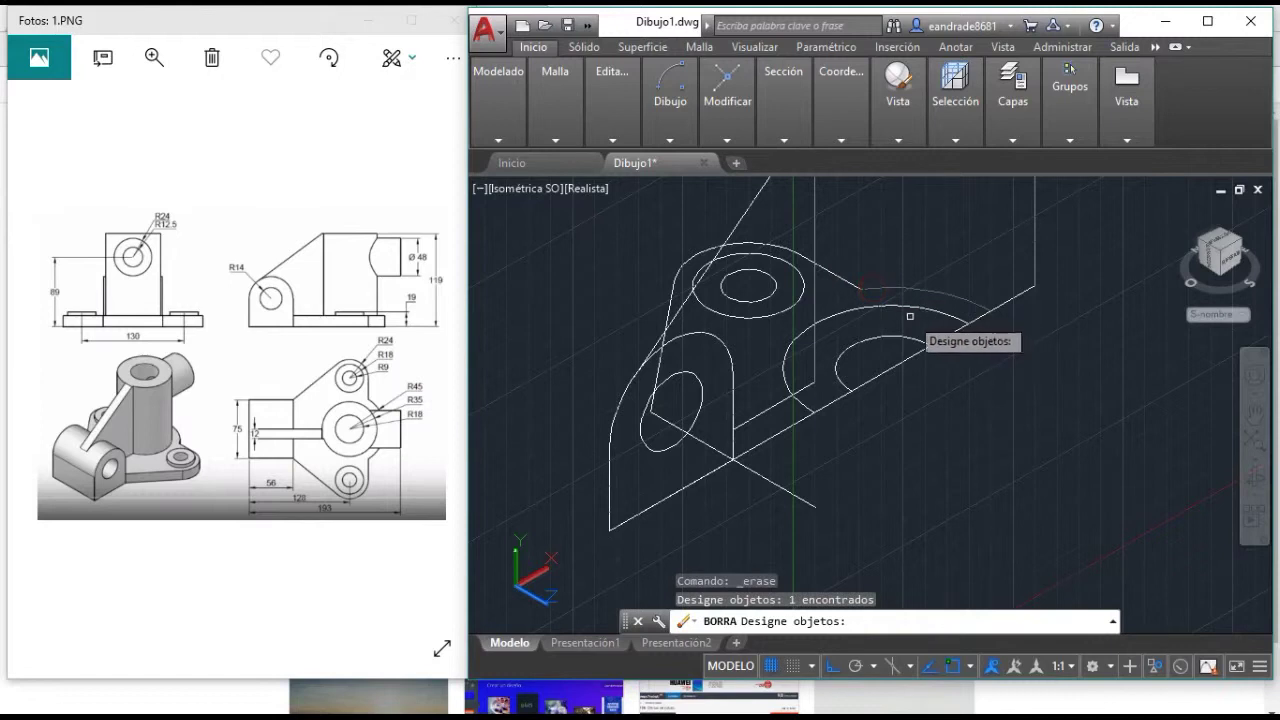
{"action": "left_click", "coordinate": [860, 300]}
{"action": "left_click", "coordinate": [837, 281]}
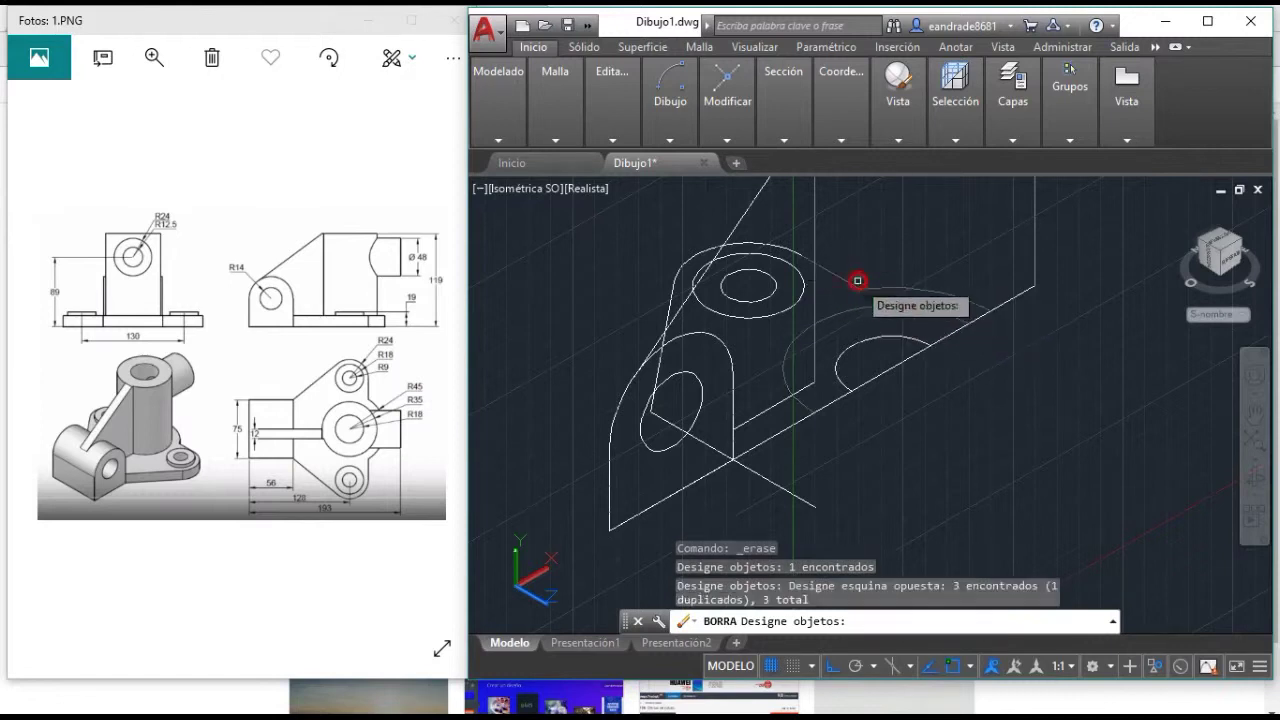
{"action": "left_click", "coordinate": [893, 340]}
{"action": "left_click", "coordinate": [889, 364]}
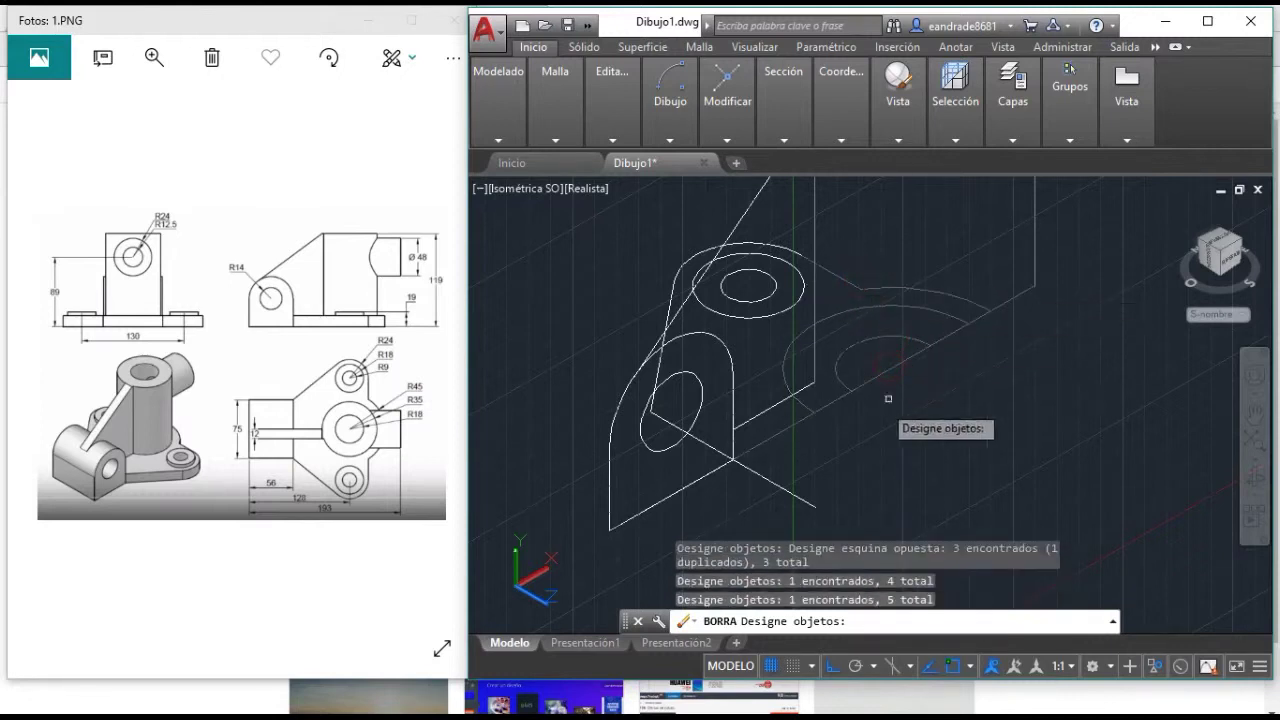
{"action": "left_click", "coordinate": [726, 476]}
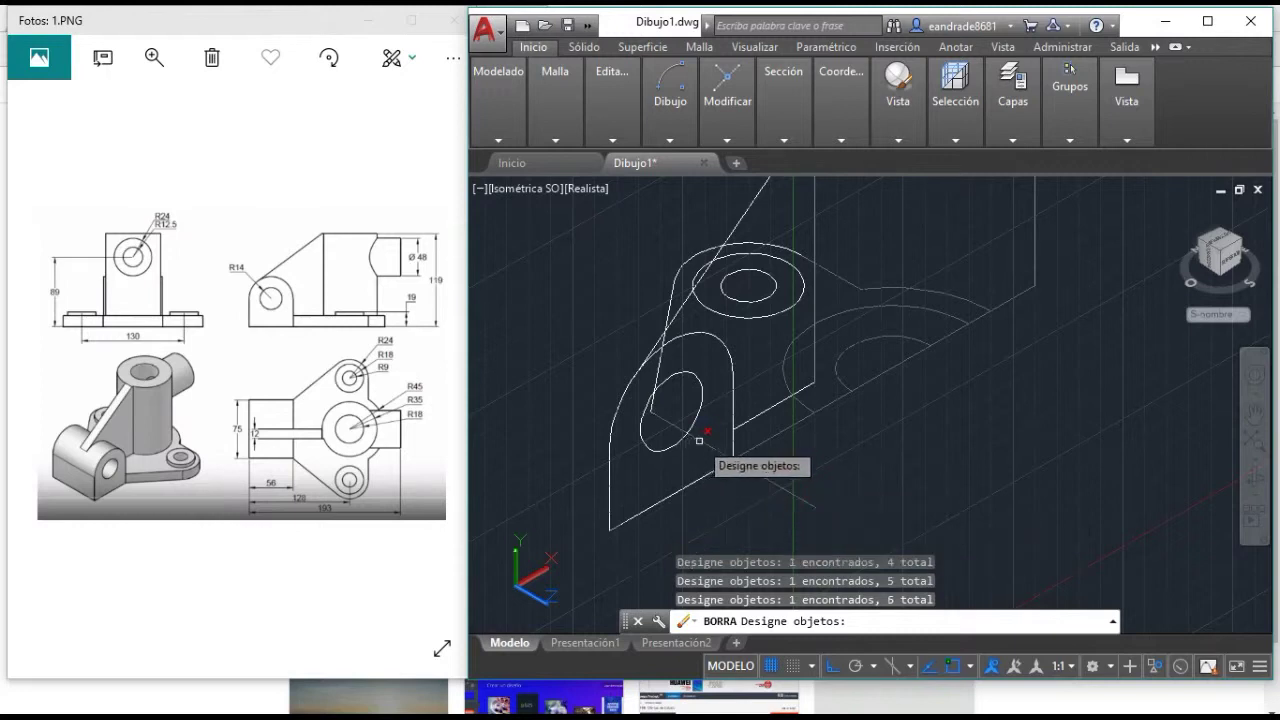
{"action": "left_click", "coordinate": [693, 423]}
{"action": "left_click", "coordinate": [680, 400]}
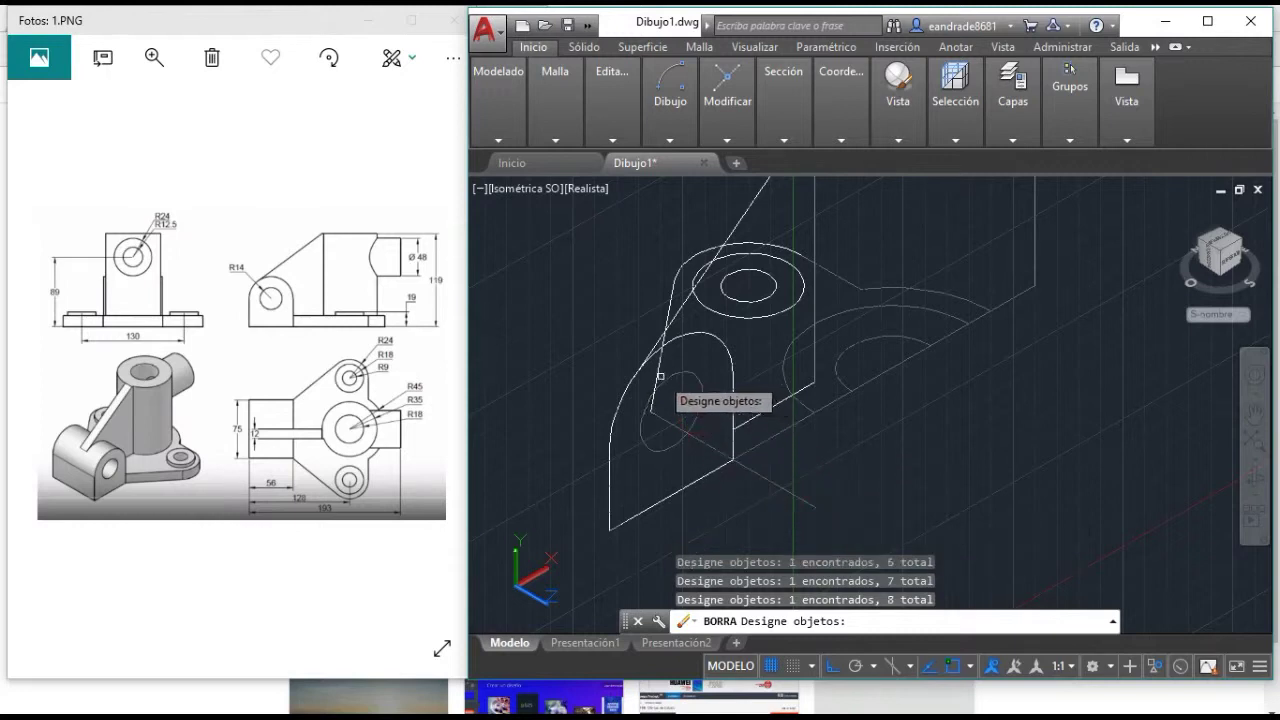
- Add the outer hole circle and remaining lines, then erase all 13 objects
{"action": "left_click", "coordinate": [690, 268]}
{"action": "left_click", "coordinate": [810, 276]}
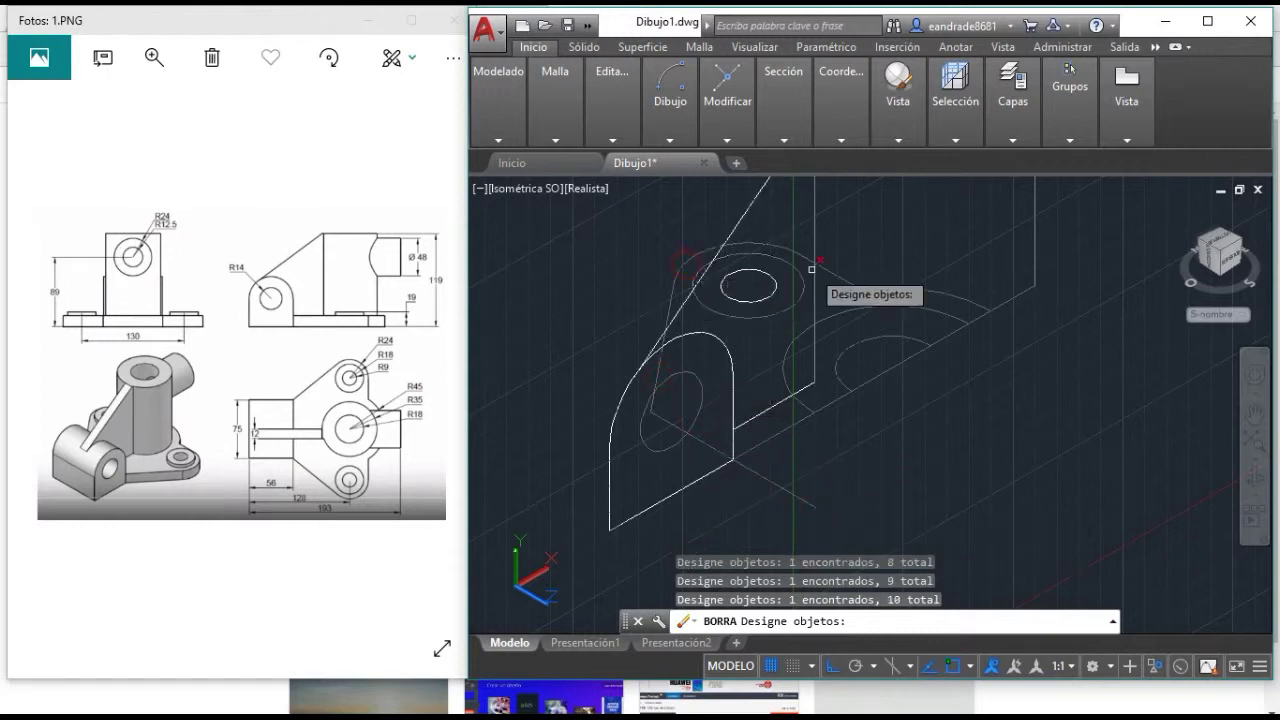
{"action": "left_click", "coordinate": [782, 317]}
{"action": "left_click", "coordinate": [737, 283]}
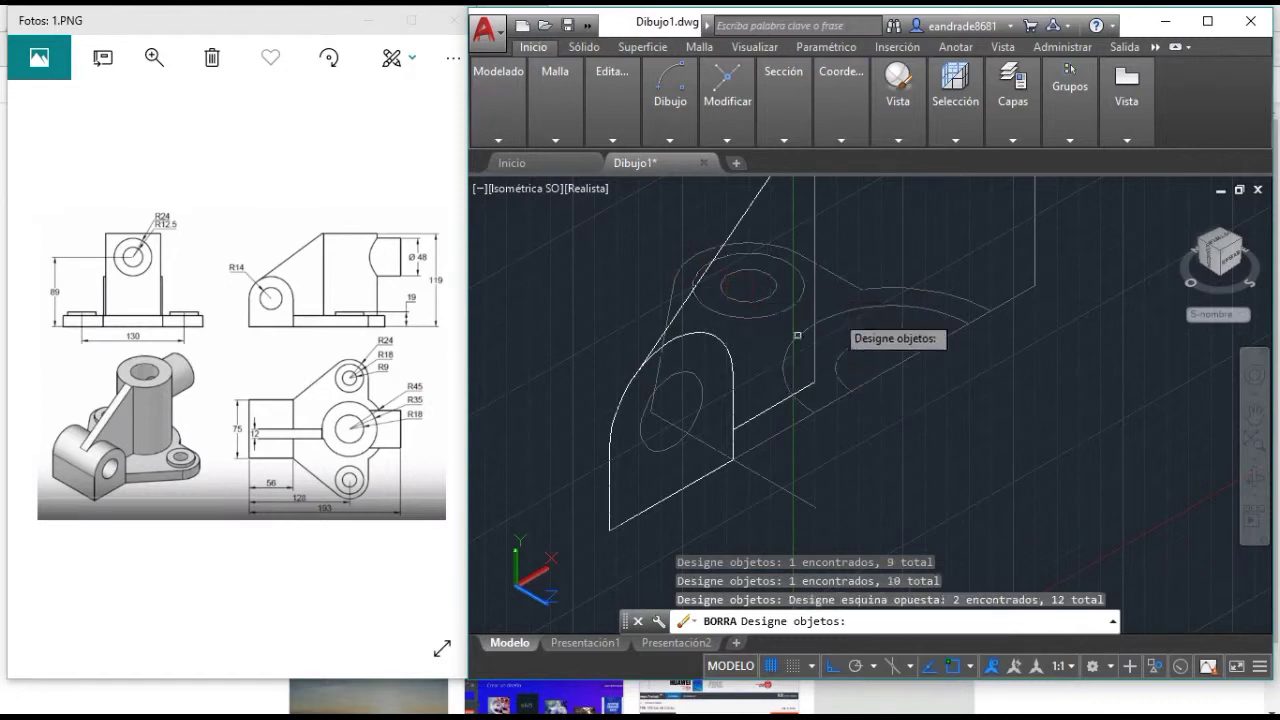
{"action": "scroll", "coordinate": [869, 287], "scroll_direction": "down", "scroll_amount": 3}
{"action": "middle_click_drag", "start_coordinate": [869, 287], "coordinate": [863, 372]}
{"action": "left_click", "coordinate": [924, 334]}
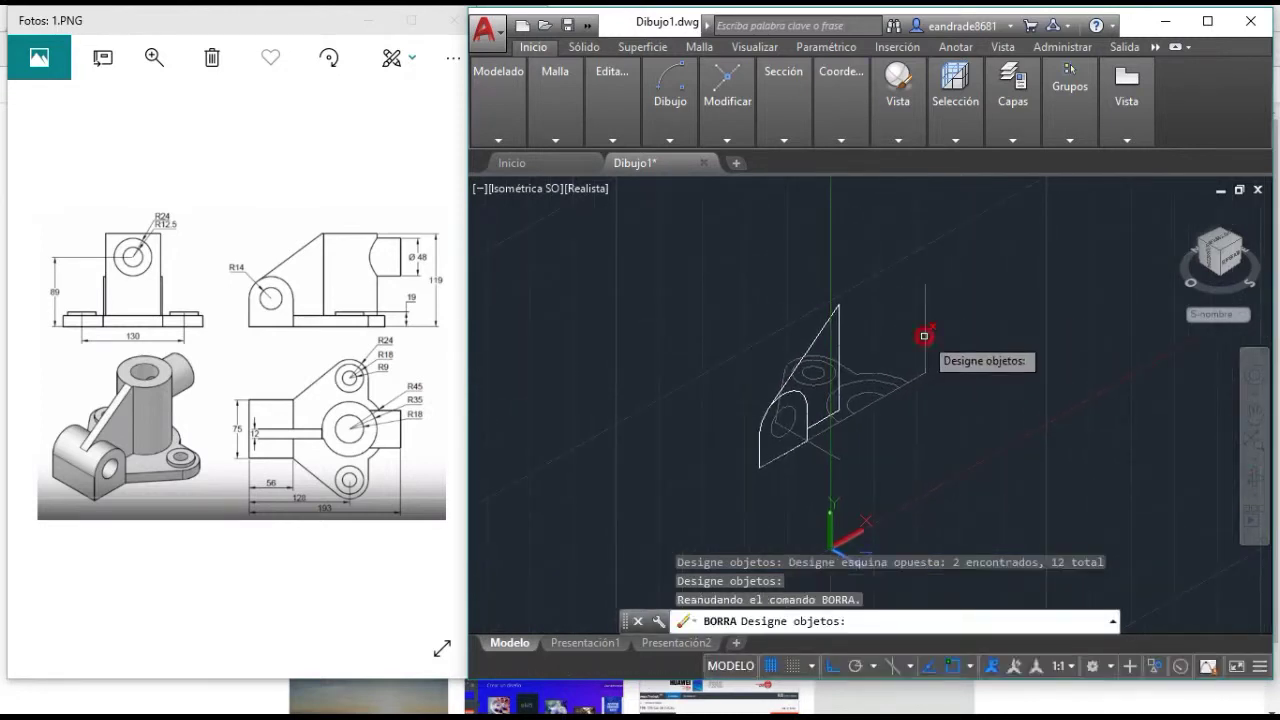
{"action": "key", "text": "Return"}
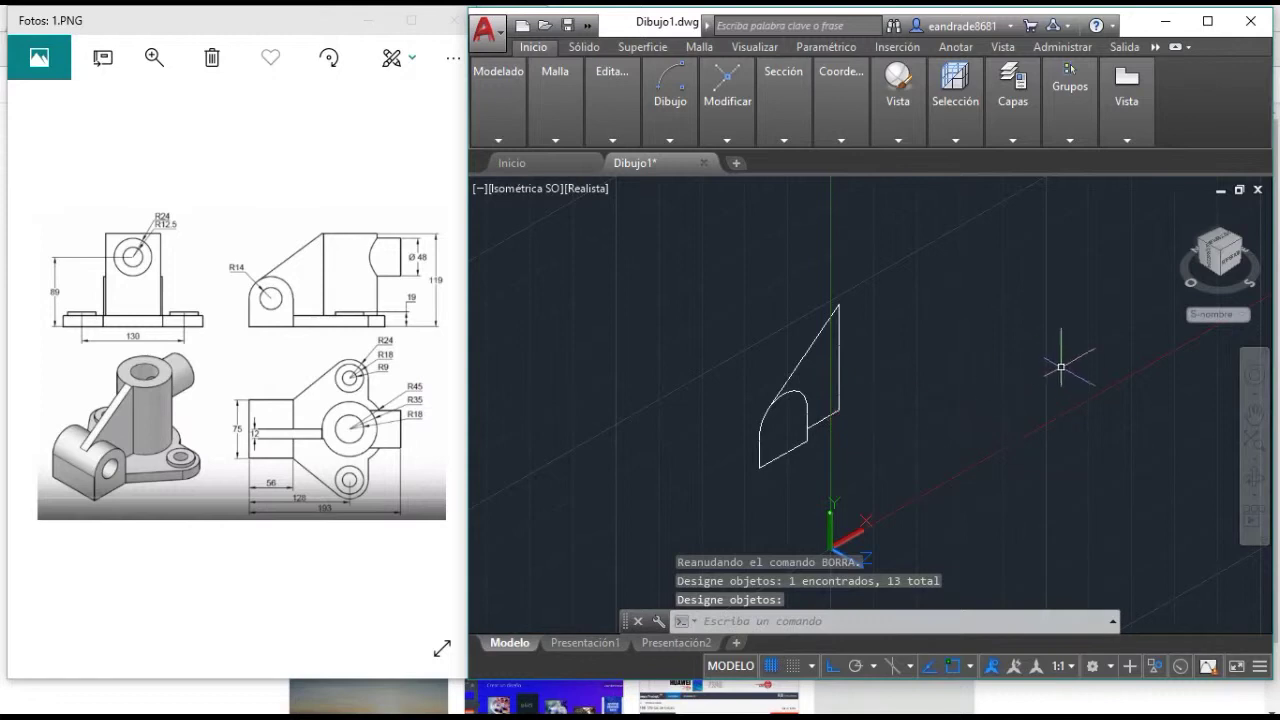
- Show the profile from the front, rotated to stand upright
{"action": "left_click", "coordinate": [1226, 262]}
{"action": "mouse_move", "coordinate": [1219, 250]}
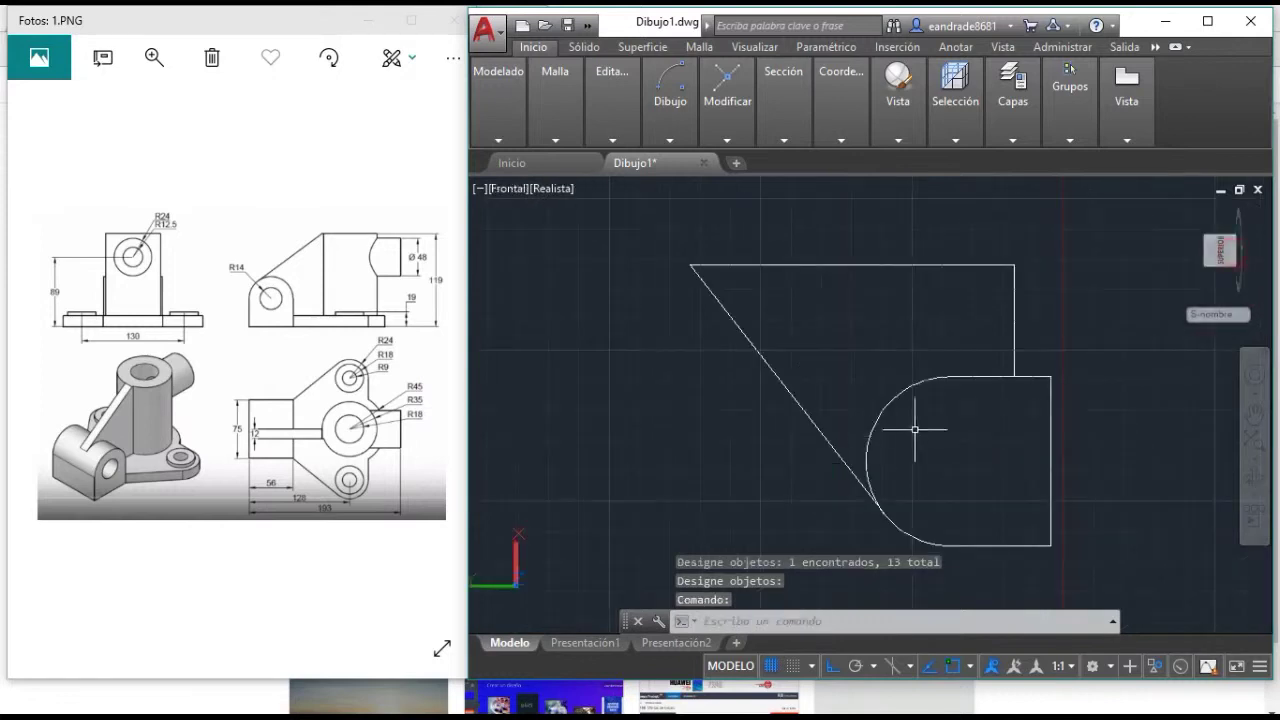
{"action": "left_click", "coordinate": [1262, 220]}
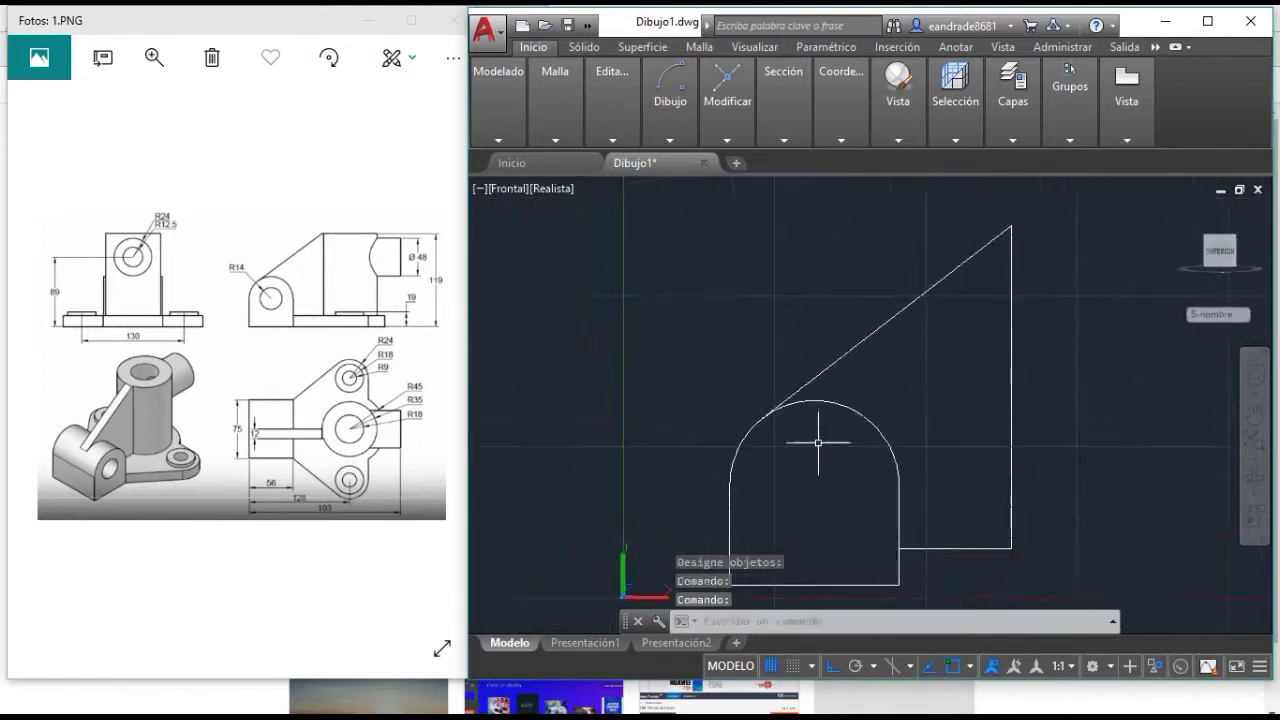
{"action": "scroll", "coordinate": [903, 323], "scroll_direction": "down", "scroll_amount": 2}
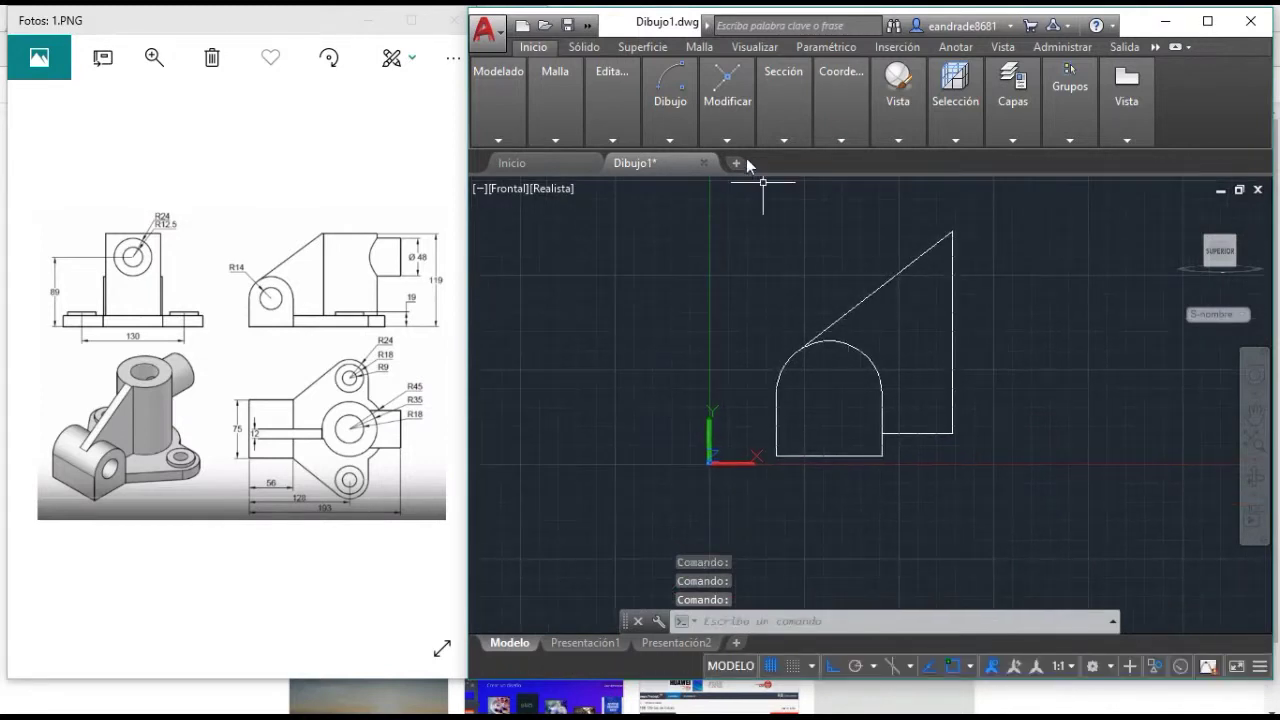
- Break the arch arc at two points and the right vertical line at the junction
{"action": "left_click", "coordinate": [737, 120]}
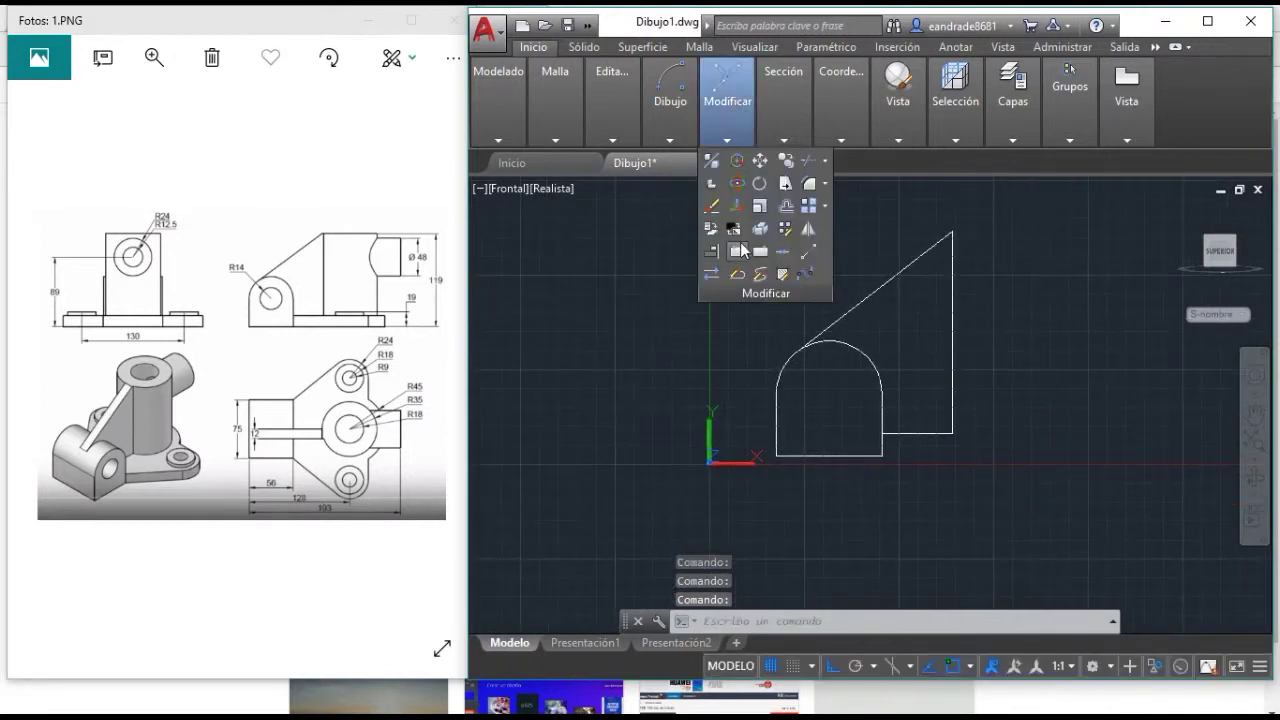
{"action": "left_click", "coordinate": [742, 253]}
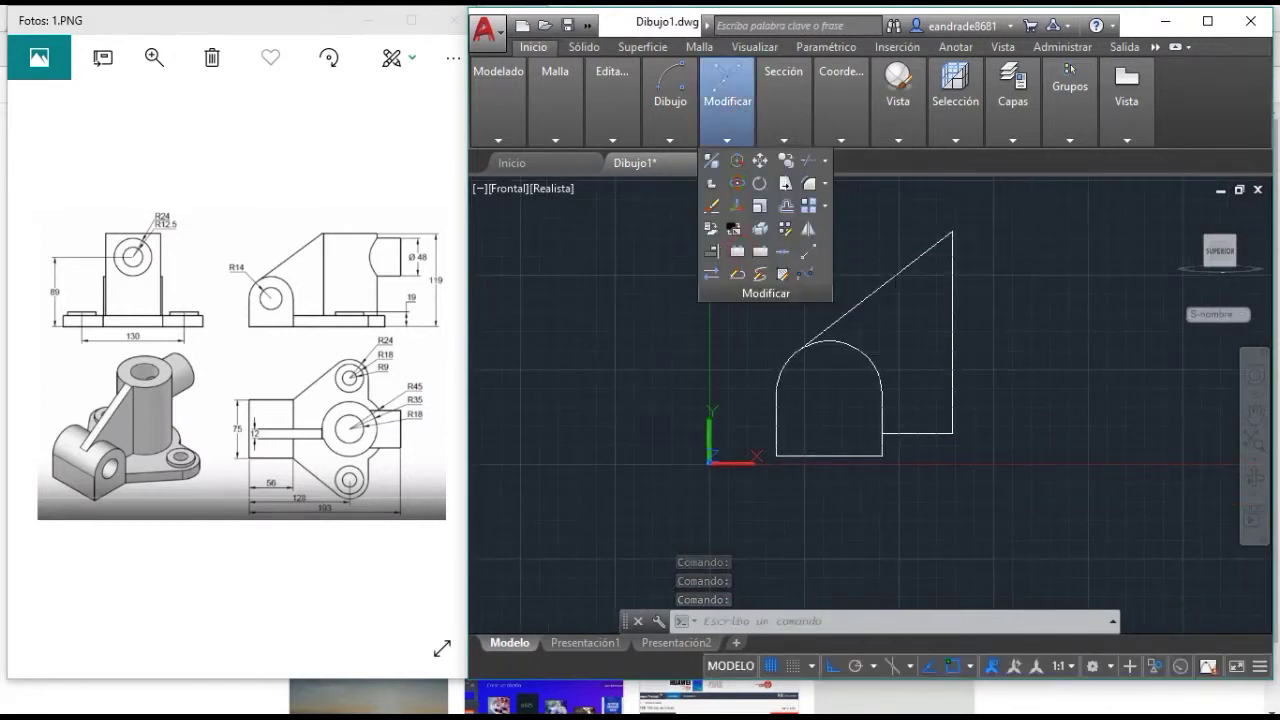
{"action": "scroll", "coordinate": [780, 345], "scroll_direction": "up", "scroll_amount": 1}
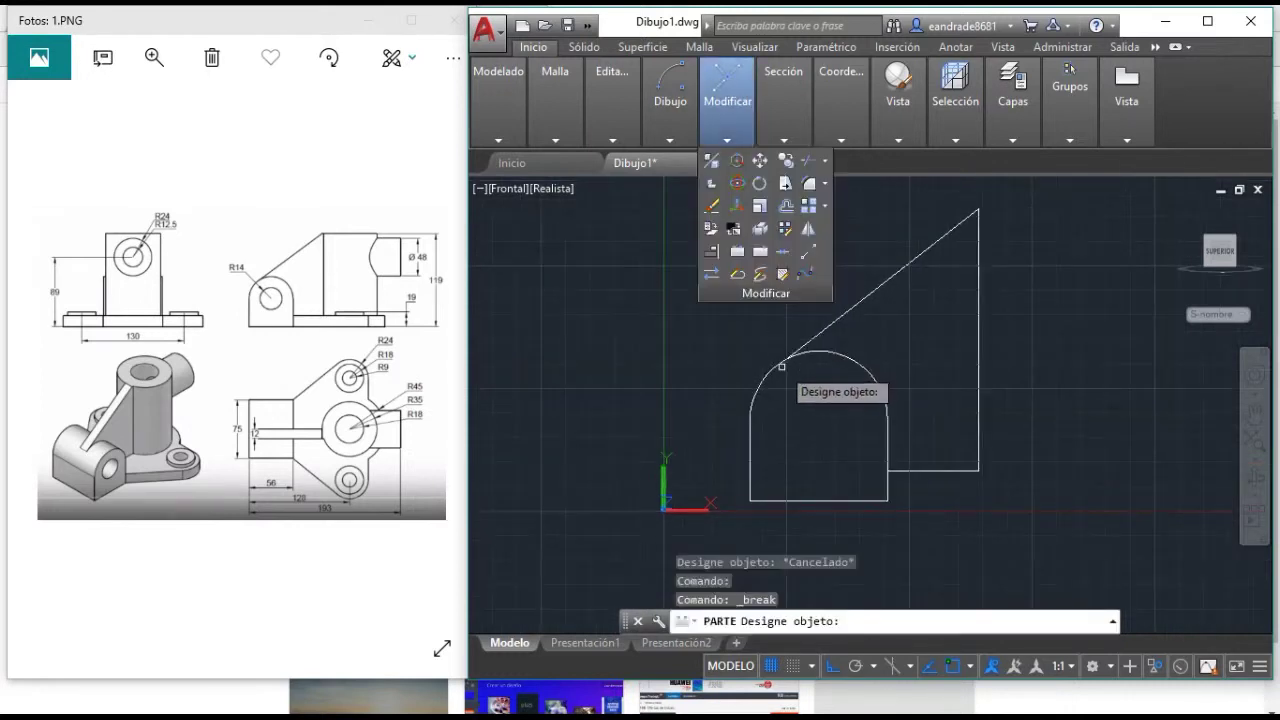
{"action": "left_click", "coordinate": [770, 367]}
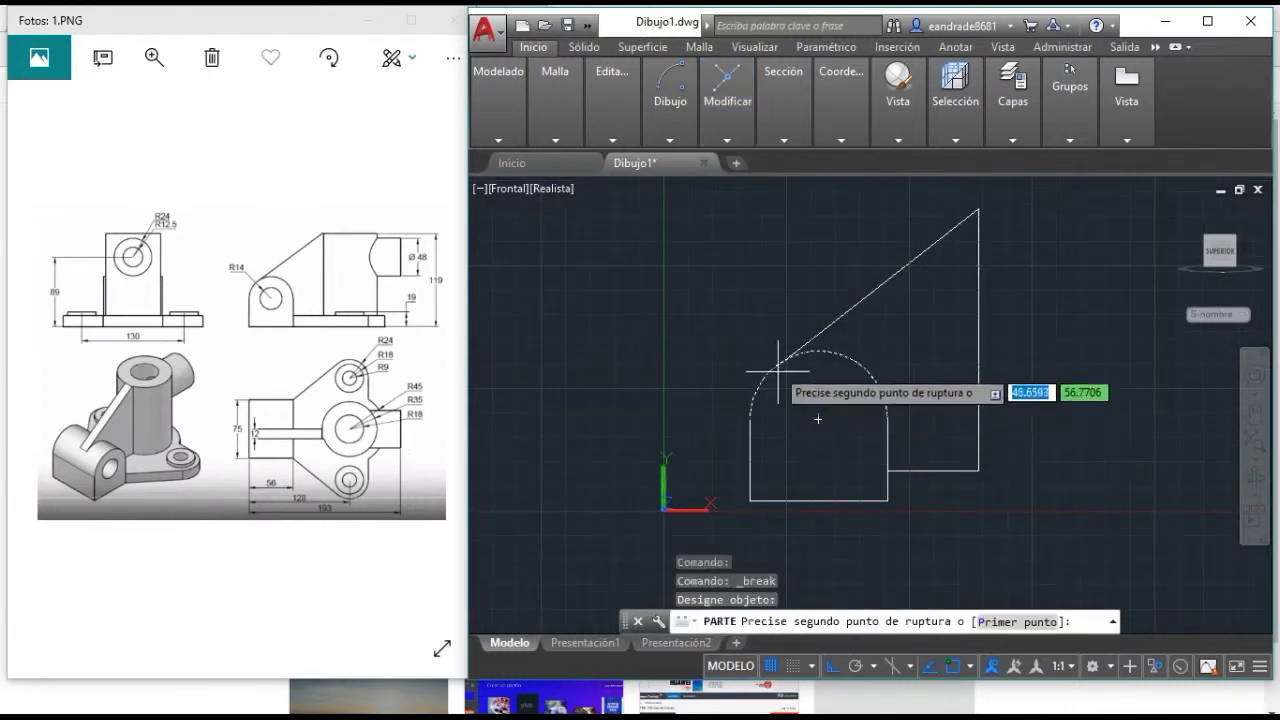
{"action": "left_click", "coordinate": [773, 377]}
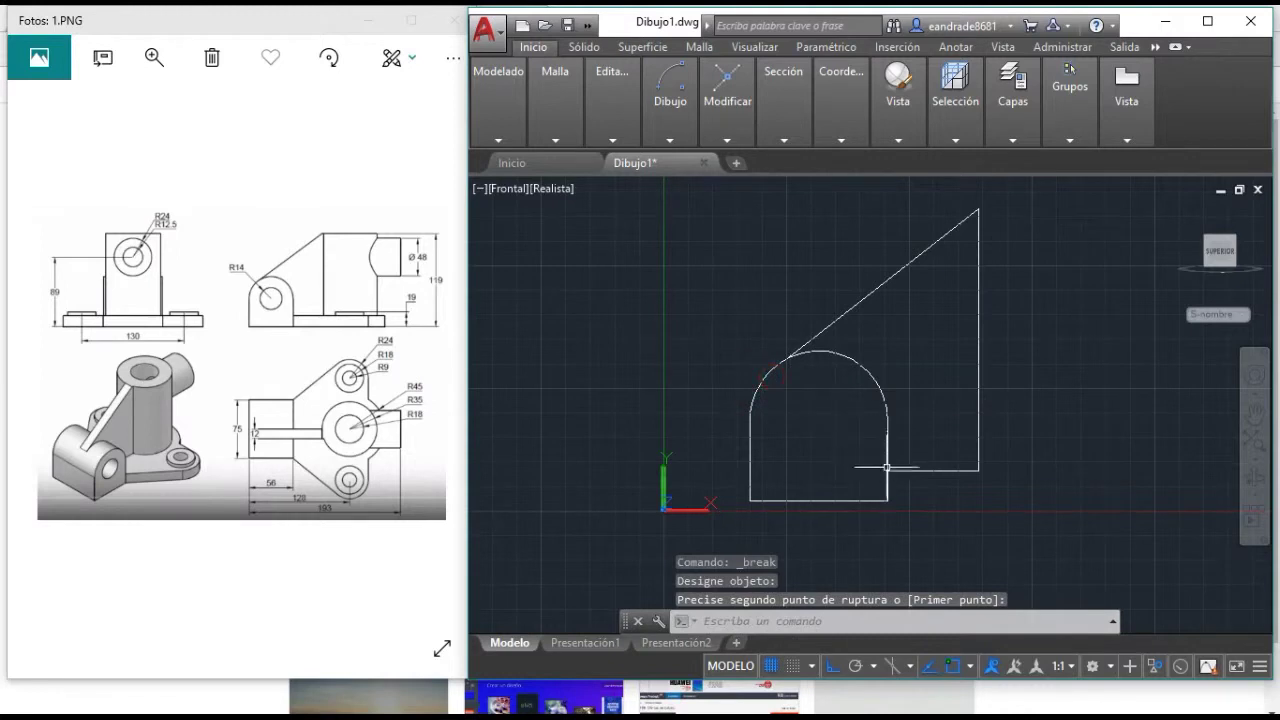
{"action": "key", "text": "Return"}
{"action": "left_click", "coordinate": [778, 360]}
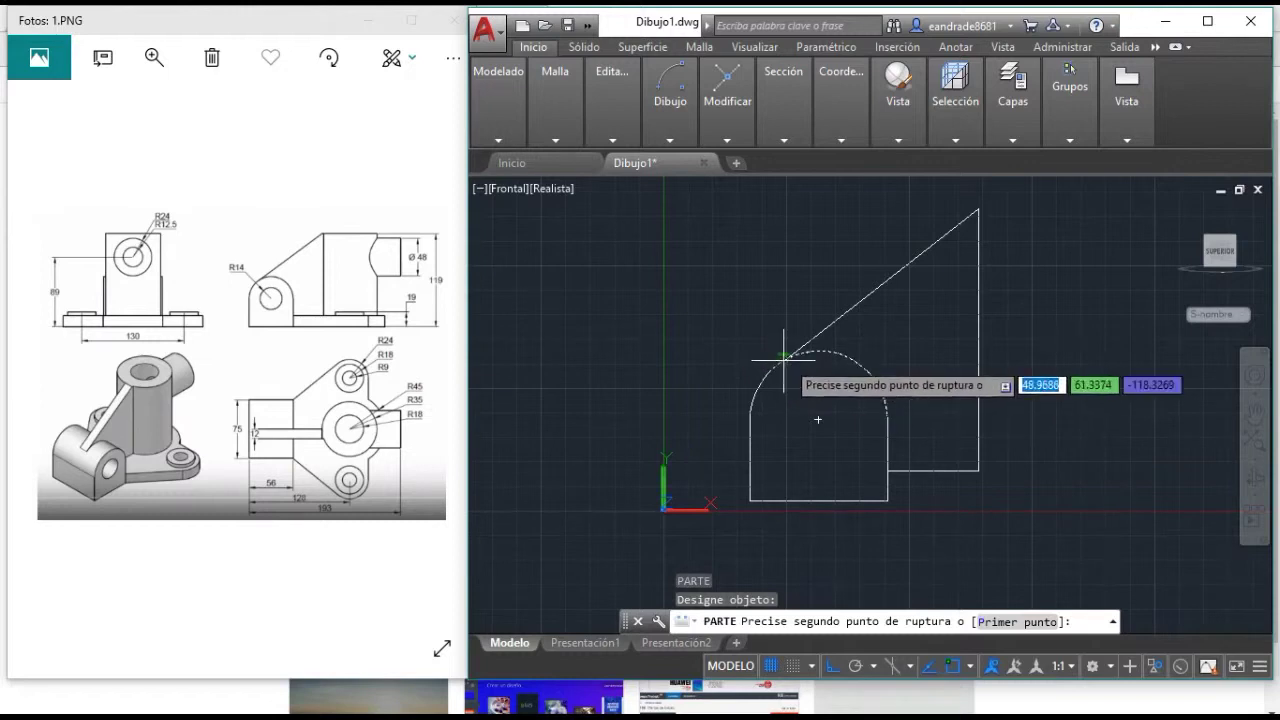
{"action": "left_click", "coordinate": [788, 355]}
{"action": "key", "text": "Return"}
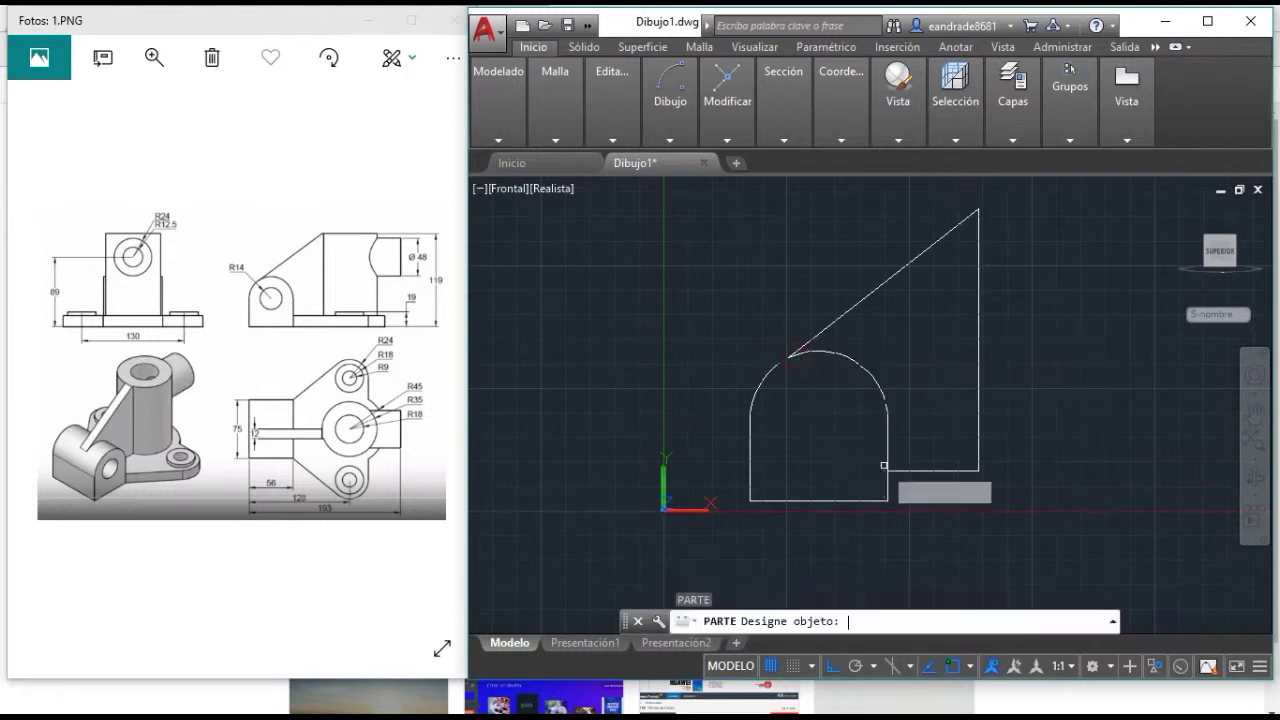
{"action": "left_click", "coordinate": [890, 484]}
{"action": "left_click", "coordinate": [887, 489]}
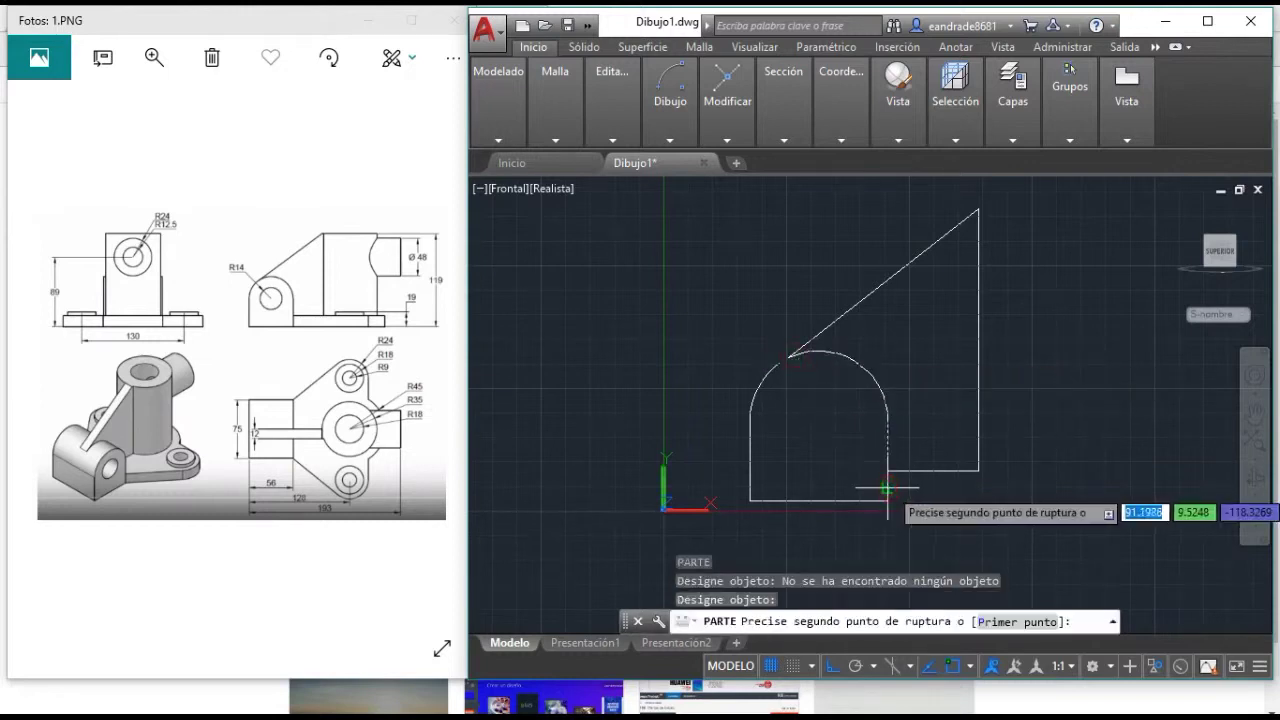
{"action": "left_click", "coordinate": [888, 470]}
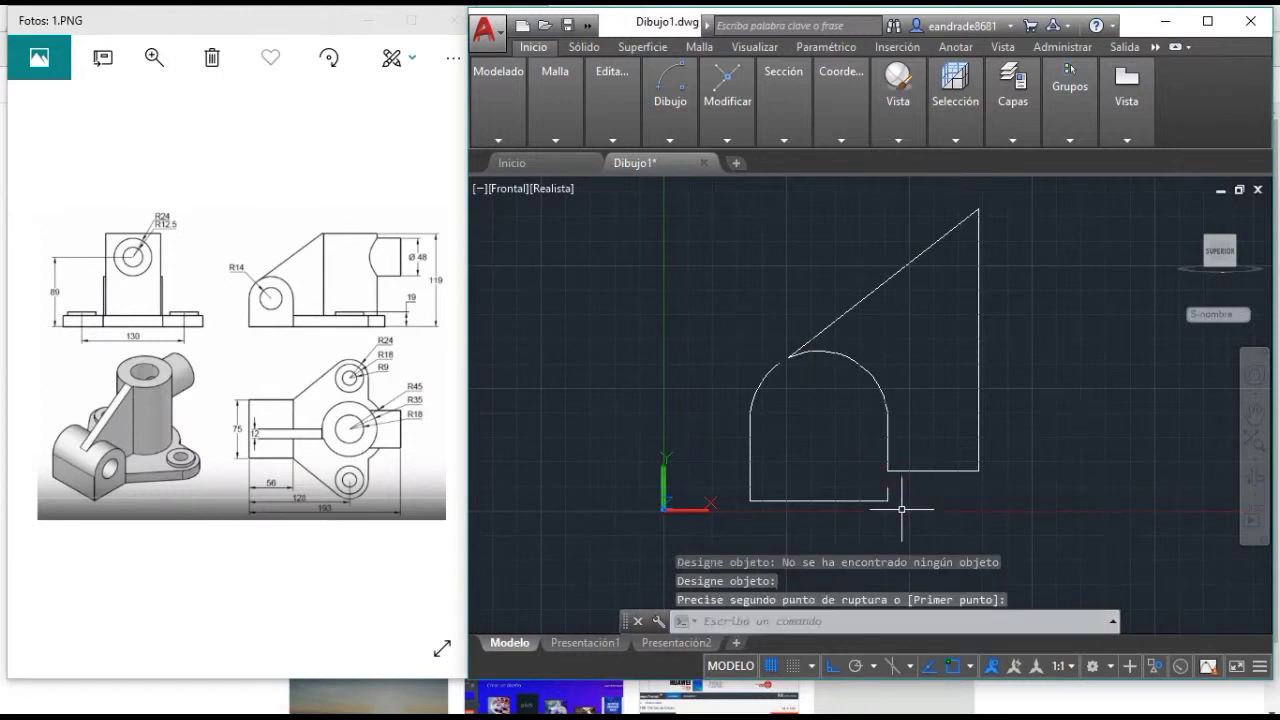
- Erase the bottom line, stubs, left vertical line and left arc, then recentre
{"action": "left_click", "coordinate": [901, 509]}
{"action": "left_click", "coordinate": [829, 478]}
{"action": "key", "text": "Delete"}
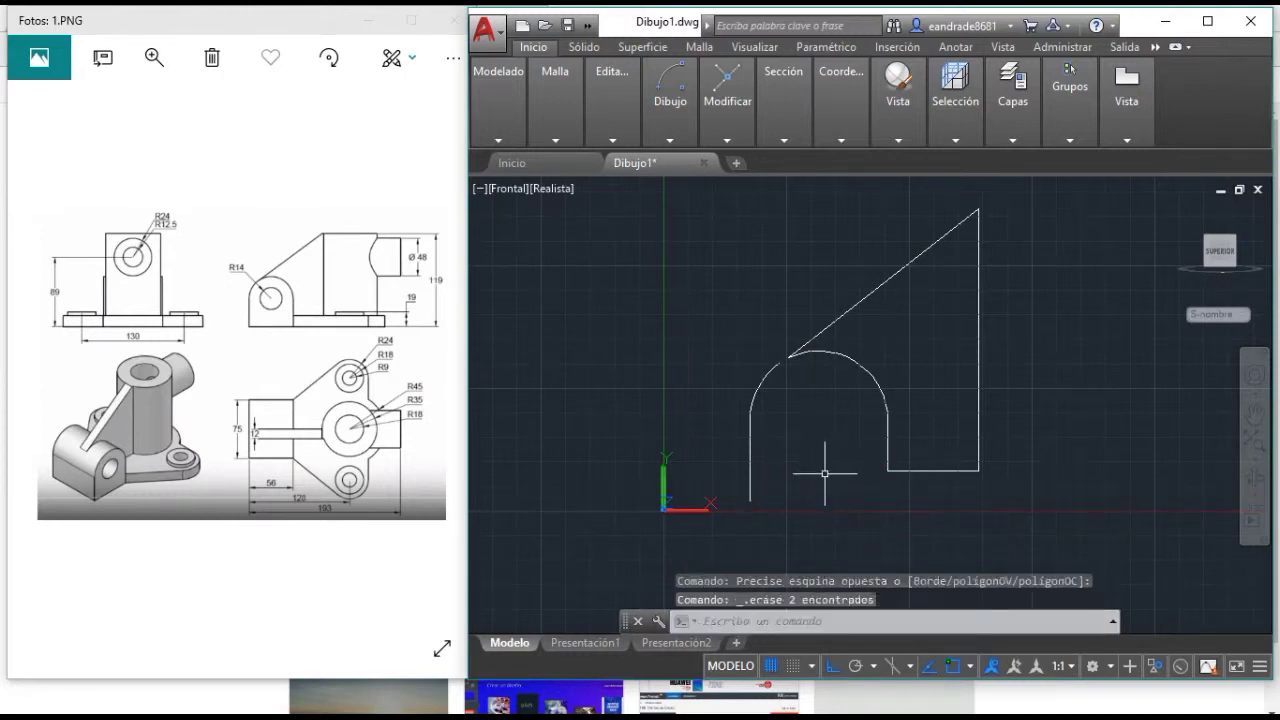
{"action": "left_click", "coordinate": [825, 473]}
{"action": "left_click", "coordinate": [752, 416]}
{"action": "key", "text": "Delete"}
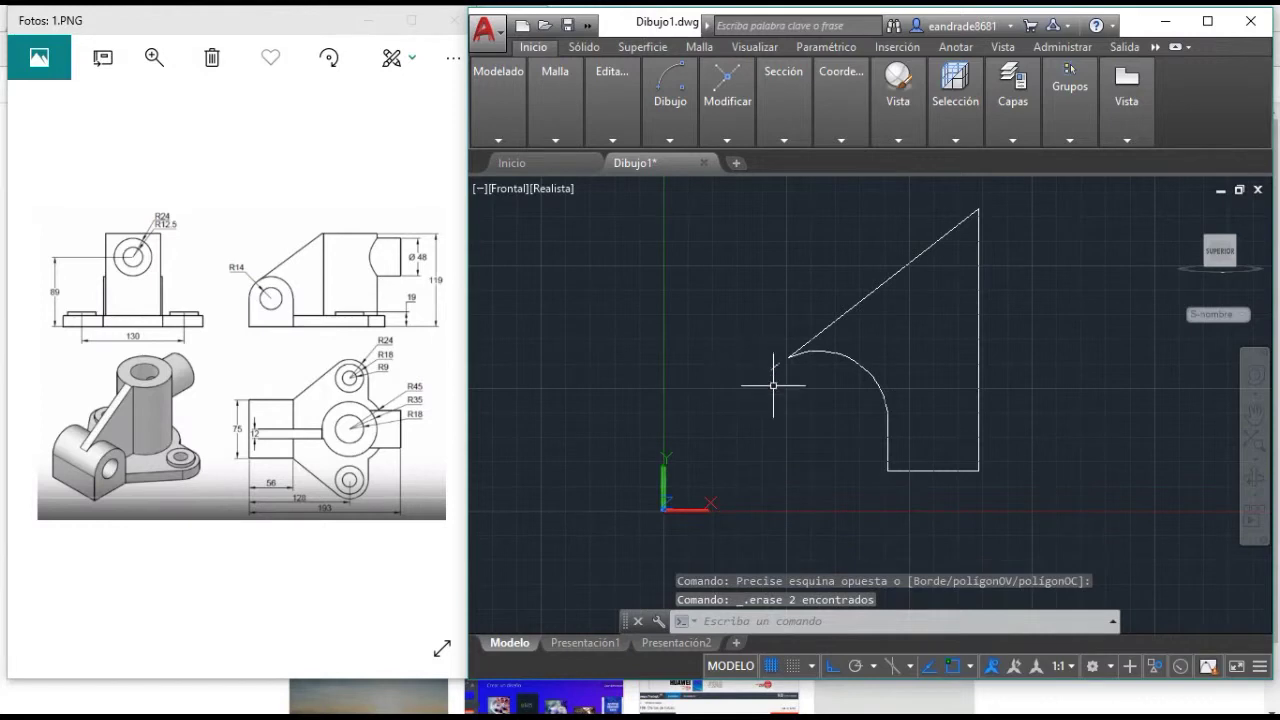
{"action": "left_click", "coordinate": [773, 384]}
{"action": "left_click", "coordinate": [766, 358]}
{"action": "key", "text": "Delete"}
{"action": "scroll", "coordinate": [905, 320], "scroll_direction": "down", "scroll_amount": 2}
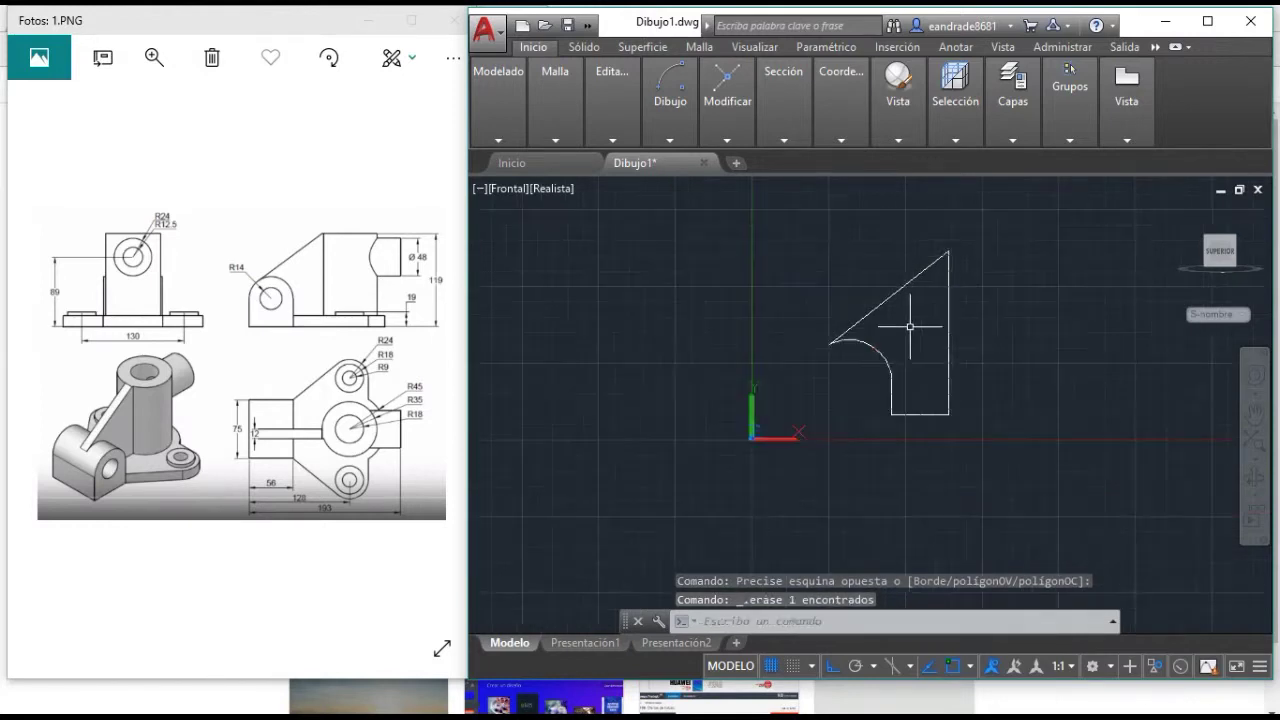
{"action": "middle_click_drag", "start_coordinate": [910, 326], "coordinate": [761, 353]}
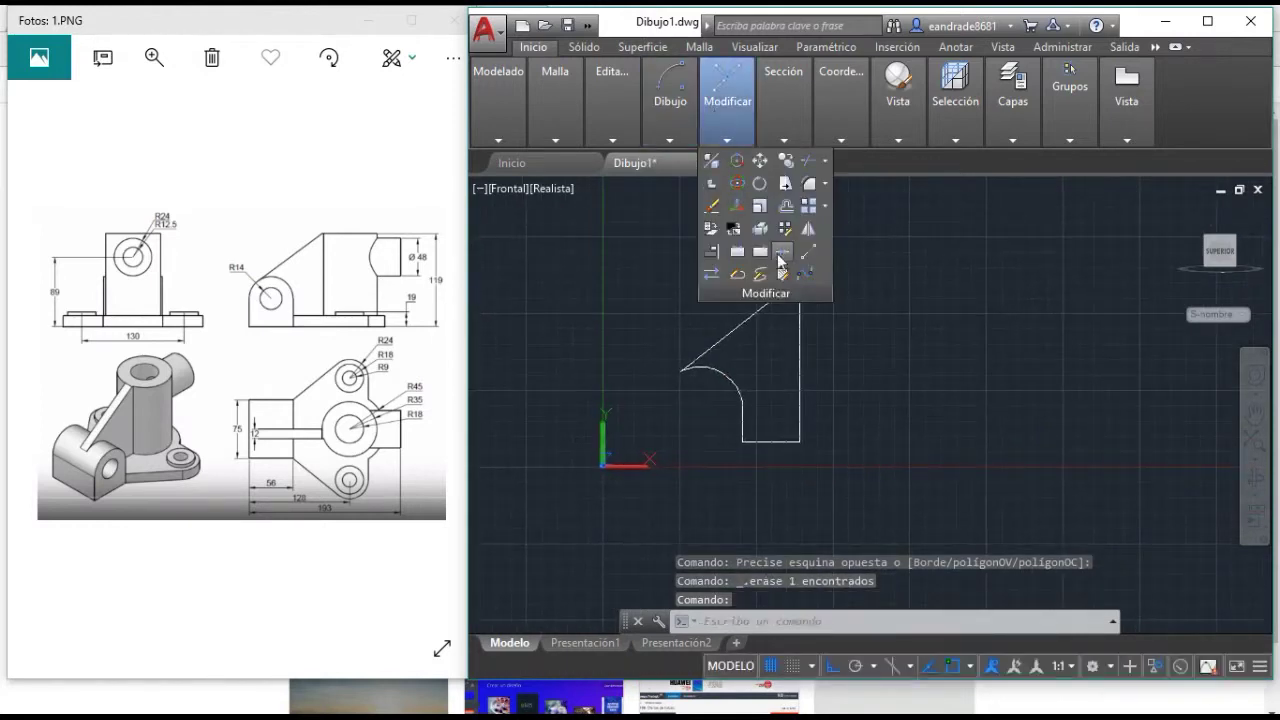
- Join the five rib profile pieces into a single polyline
{"action": "left_click", "coordinate": [783, 251]}
{"action": "left_click", "coordinate": [830, 458]}
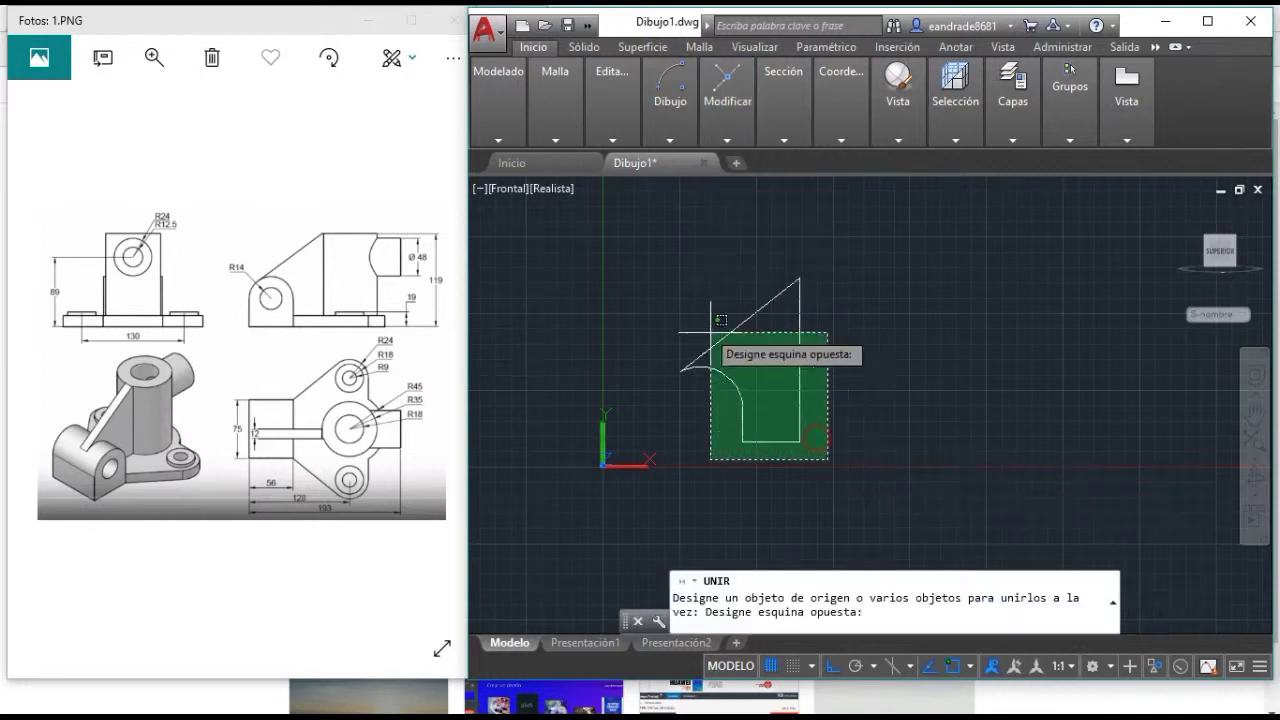
{"action": "left_click", "coordinate": [660, 262]}
{"action": "key", "text": "Return"}
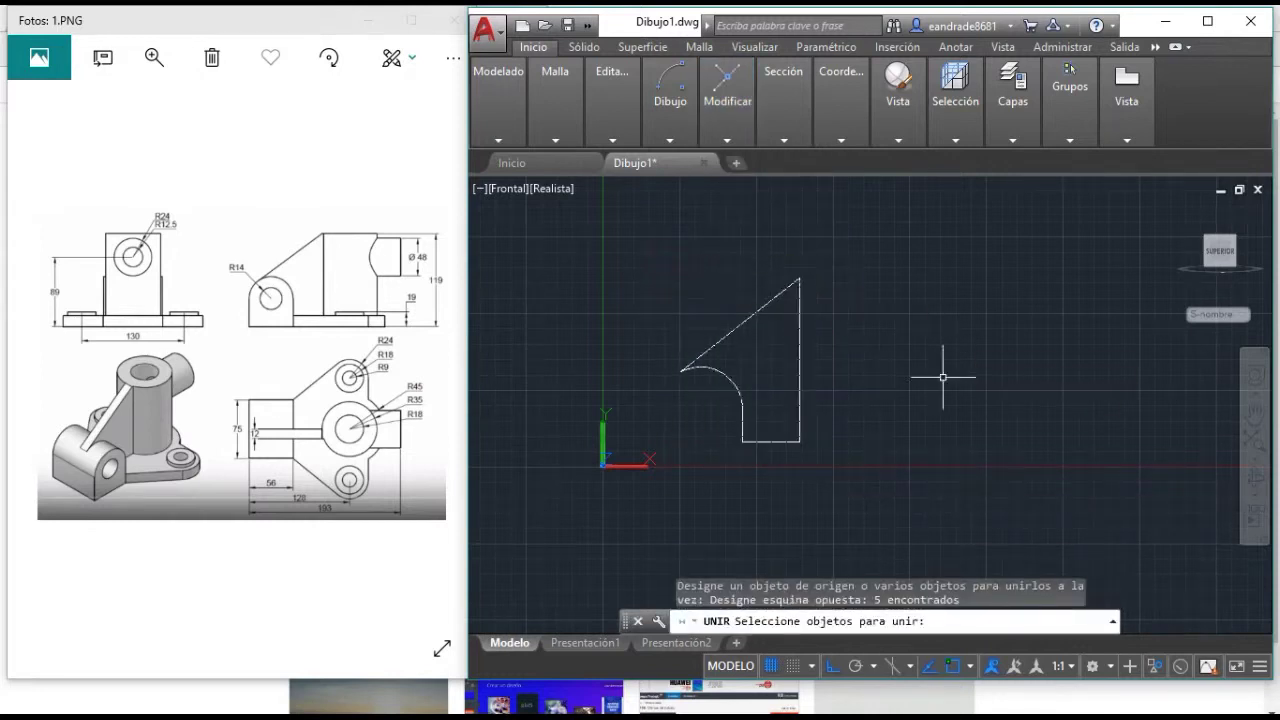
{"action": "left_click", "coordinate": [801, 368]}
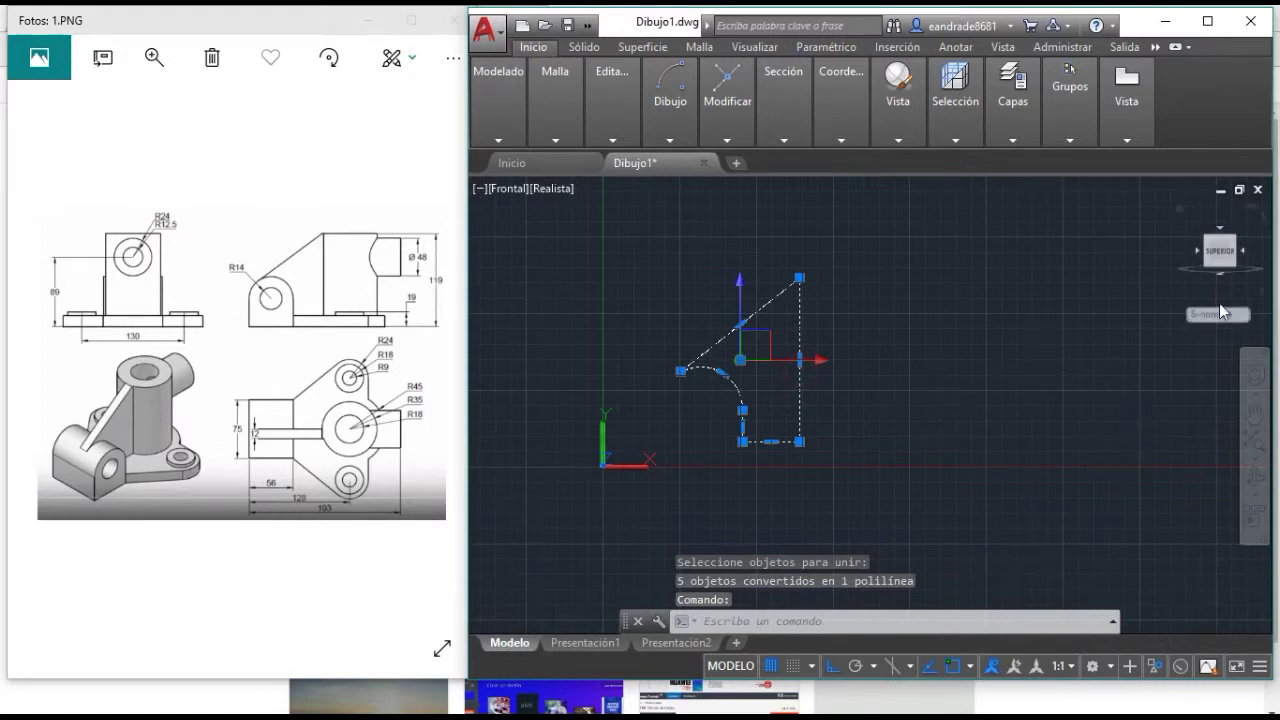
- Switch the view to rear, then to southwest isometric
{"action": "left_click", "coordinate": [522, 194]}
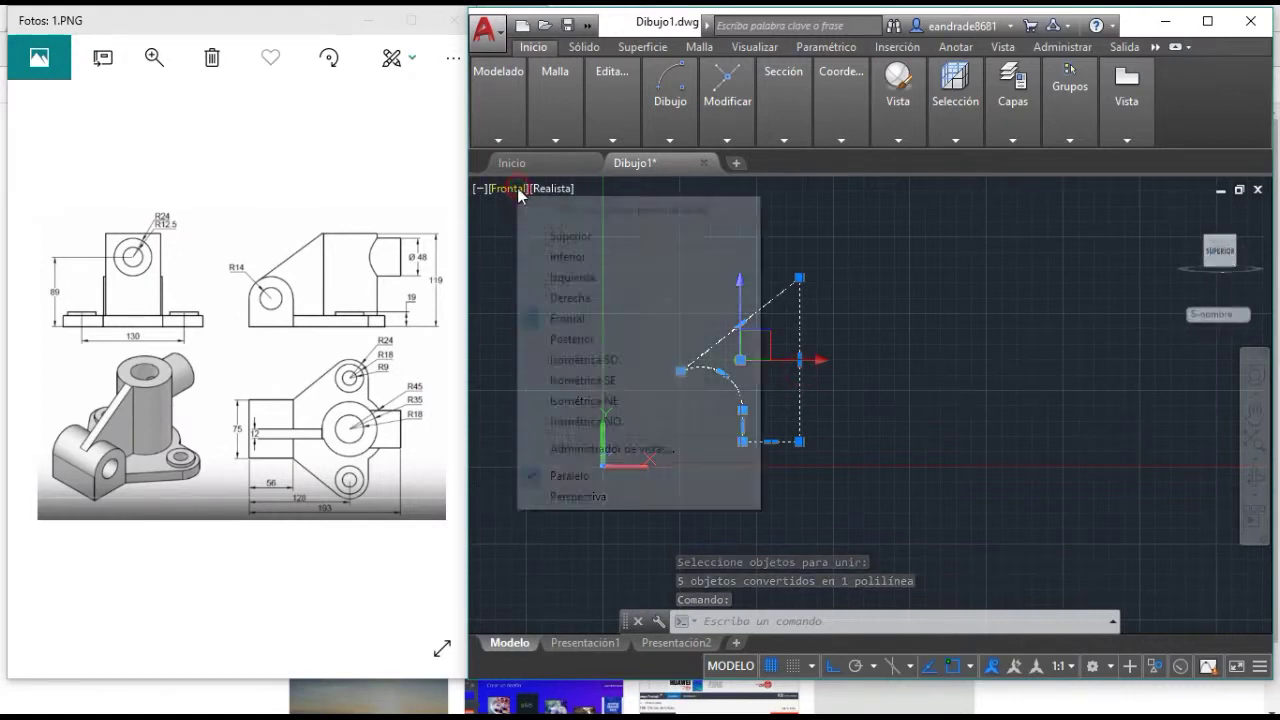
{"action": "left_click", "coordinate": [594, 337]}
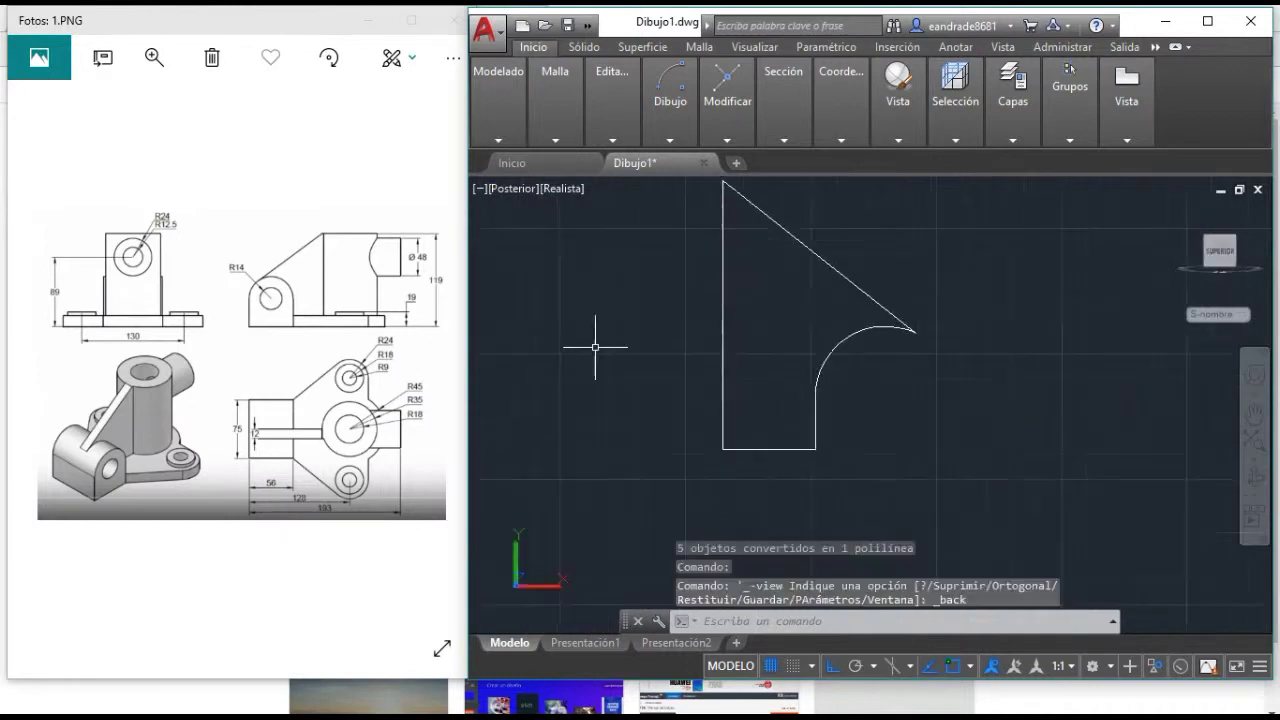
{"action": "left_click", "coordinate": [519, 192]}
{"action": "left_click", "coordinate": [571, 358]}
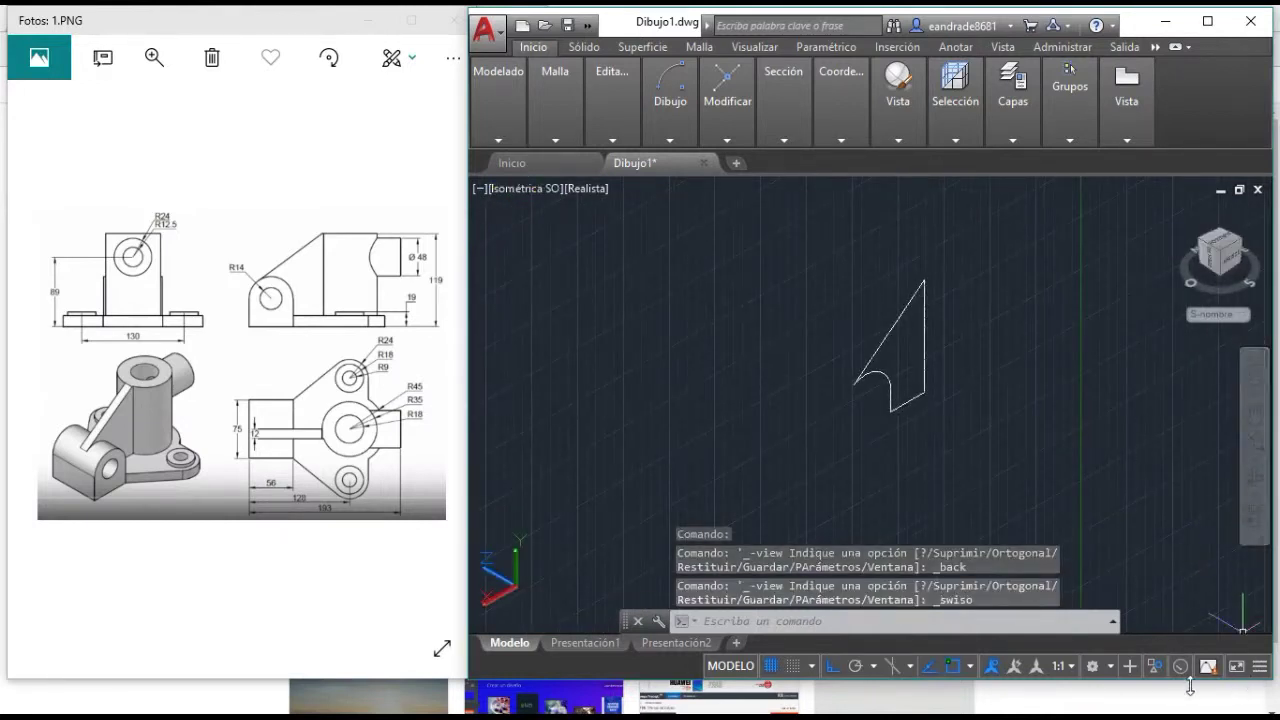
{"action": "left_click", "coordinate": [1160, 665]}
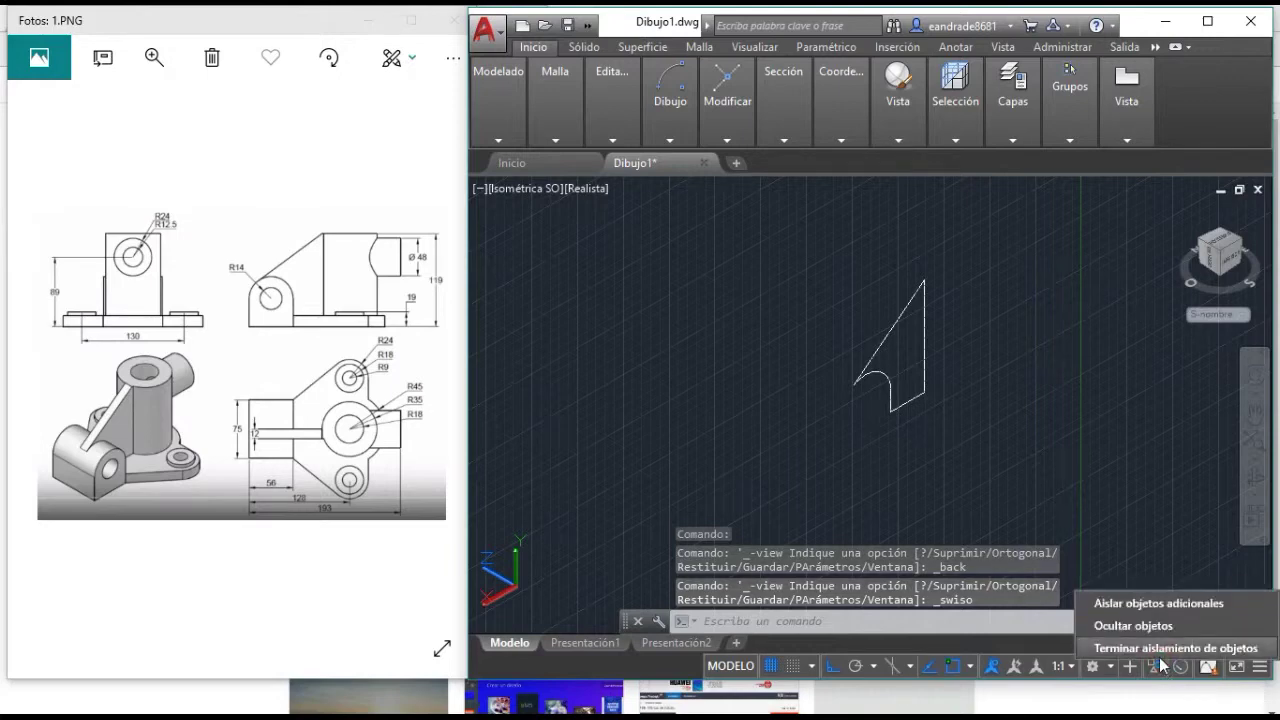
- End object isolation to restore the five hidden bracket solids, then centre the bracket in view
{"action": "left_click", "coordinate": [1160, 649]}
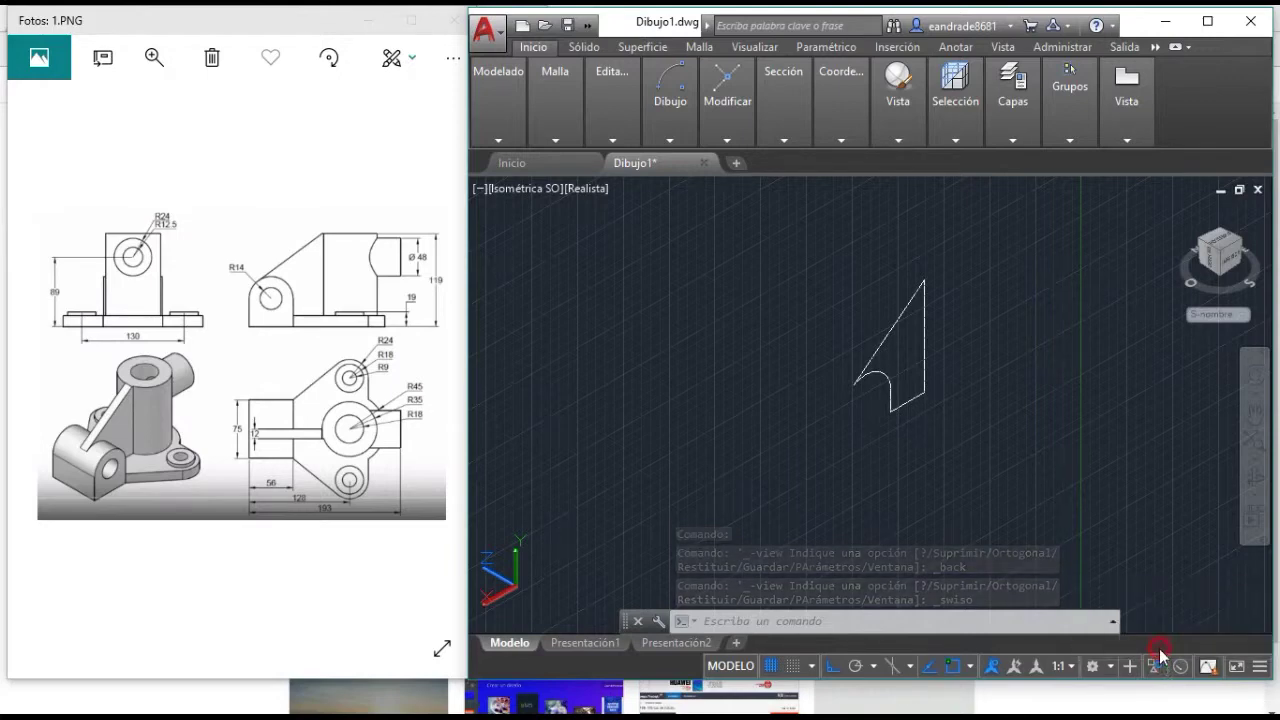
{"action": "scroll", "coordinate": [876, 362], "scroll_direction": "up", "scroll_amount": 4}
{"action": "scroll", "coordinate": [890, 358], "scroll_direction": "down", "scroll_amount": 3}
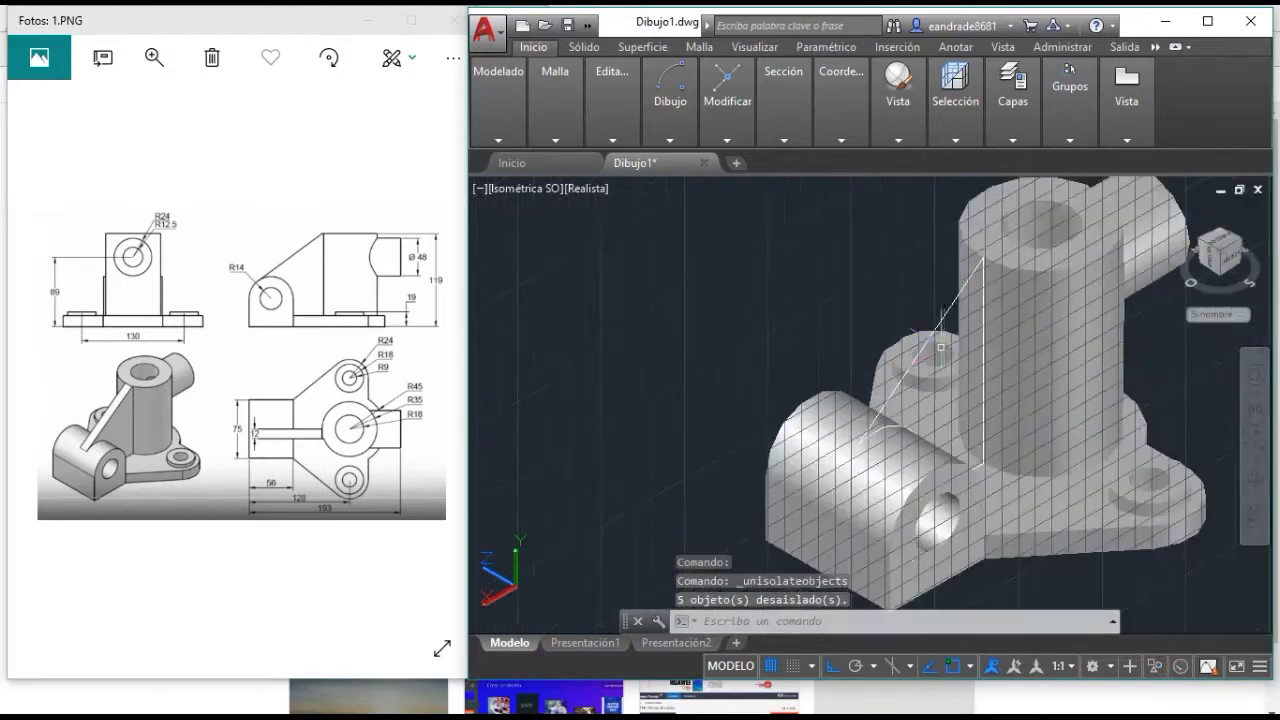
{"action": "scroll", "coordinate": [905, 354], "scroll_direction": "down", "scroll_amount": 1}
{"action": "middle_click_drag", "start_coordinate": [898, 377], "coordinate": [740, 341]}
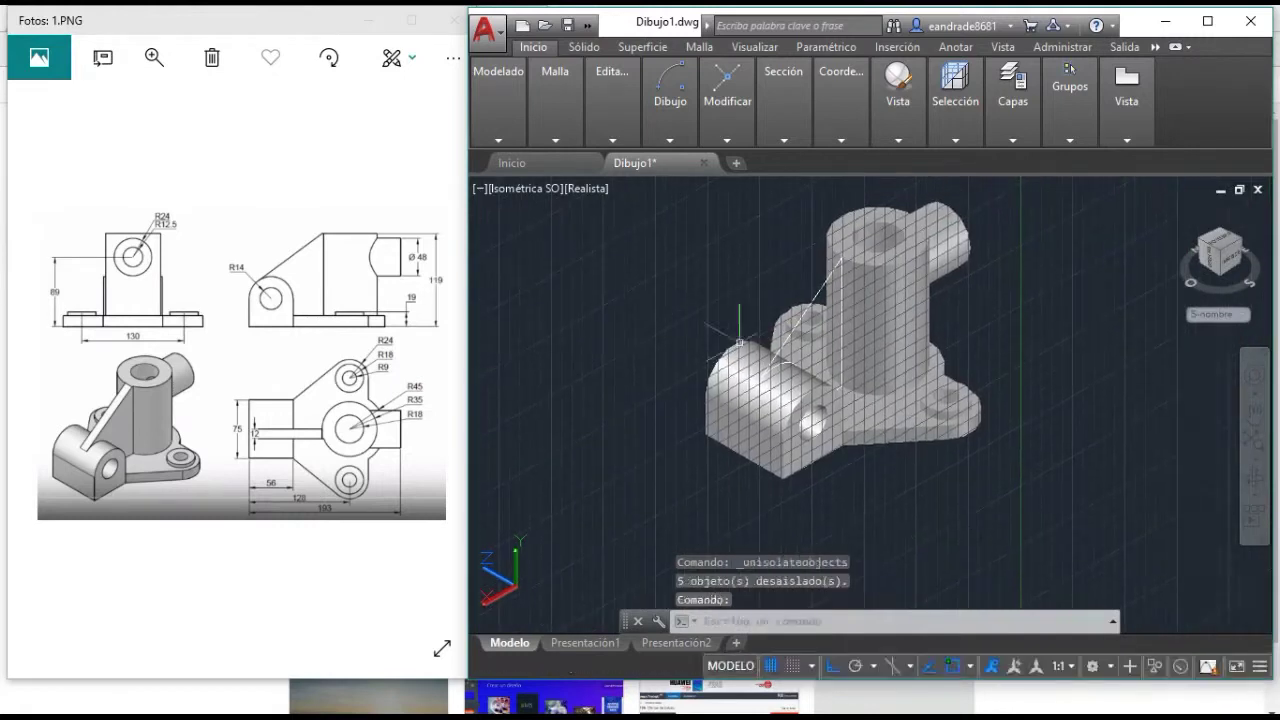
{"action": "scroll", "coordinate": [810, 300], "scroll_direction": "up", "scroll_amount": 1}
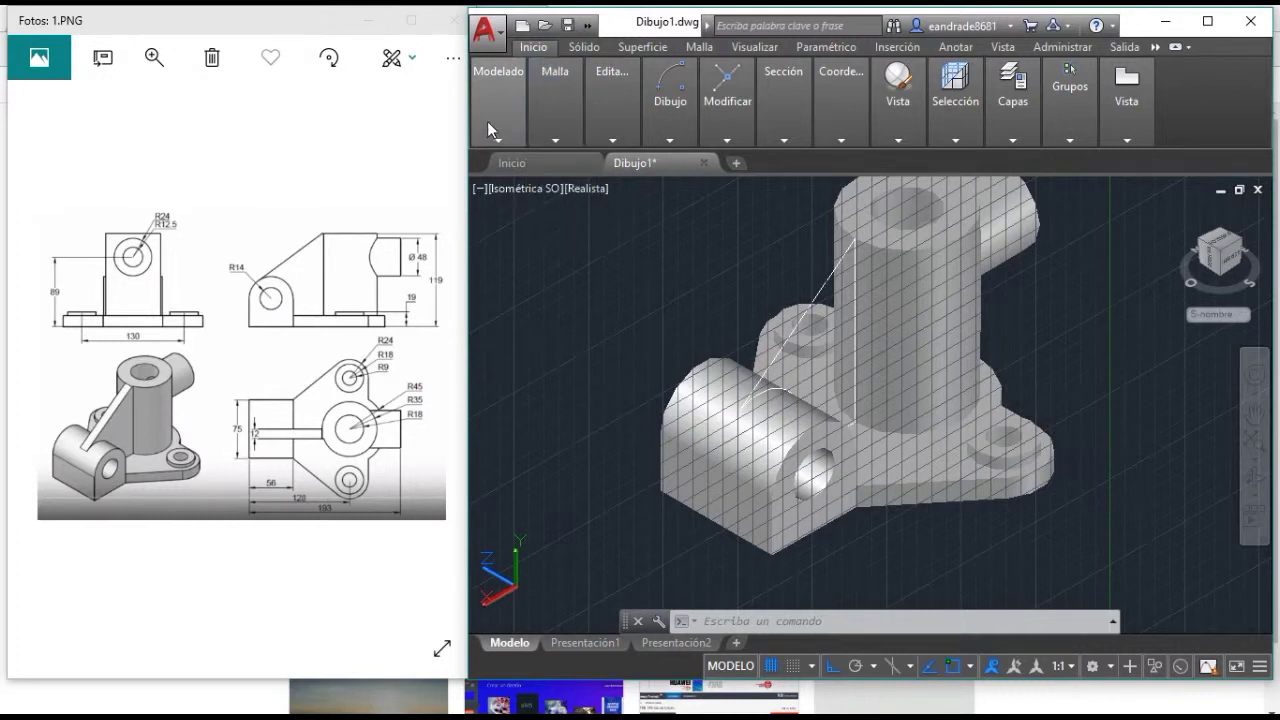
{"action": "mouse_move", "coordinate": [498, 100]}
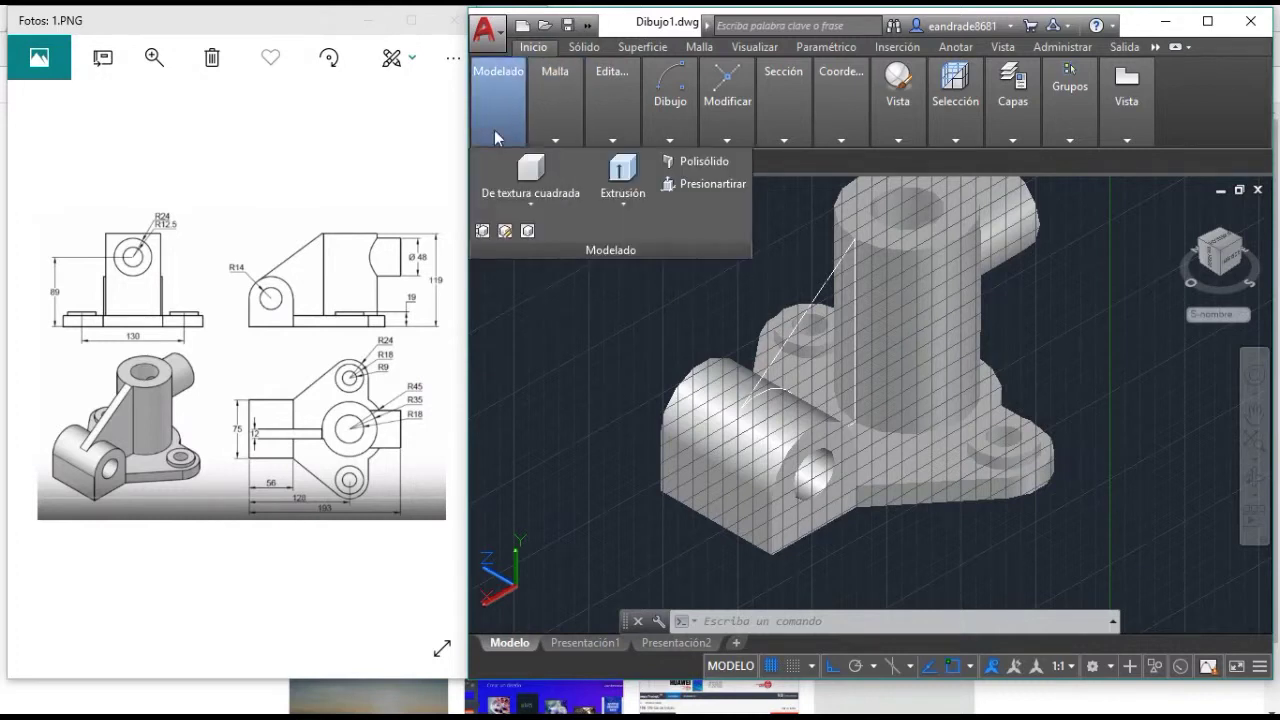
- Extrude the joined rib polyline 12 units into a thin solid and select it
{"action": "left_click", "coordinate": [622, 172]}
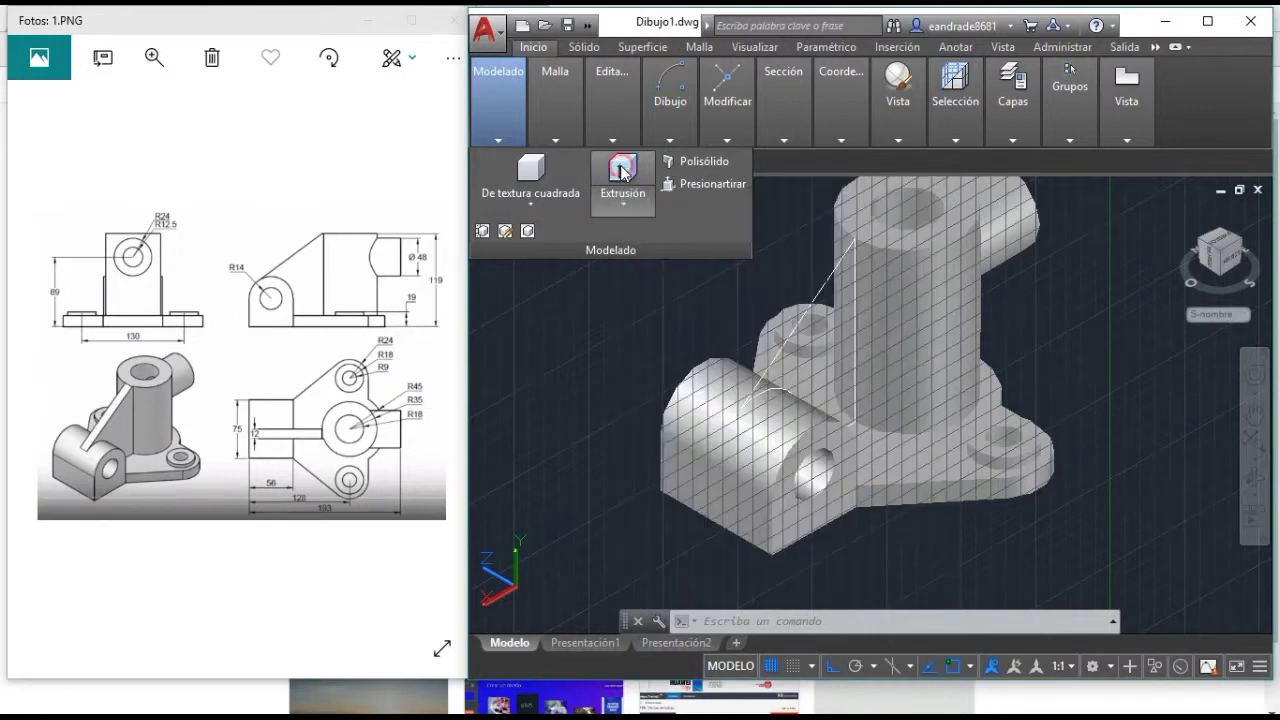
{"action": "left_click", "coordinate": [809, 309]}
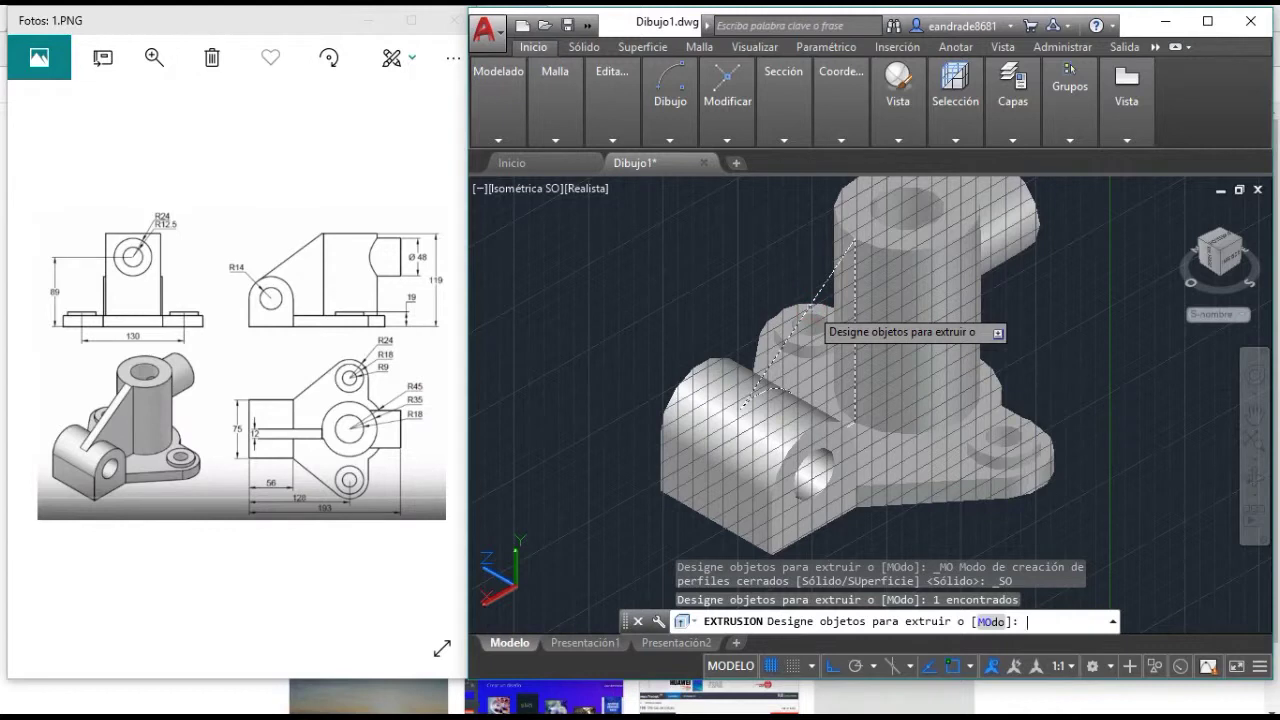
{"action": "key", "text": "Return"}
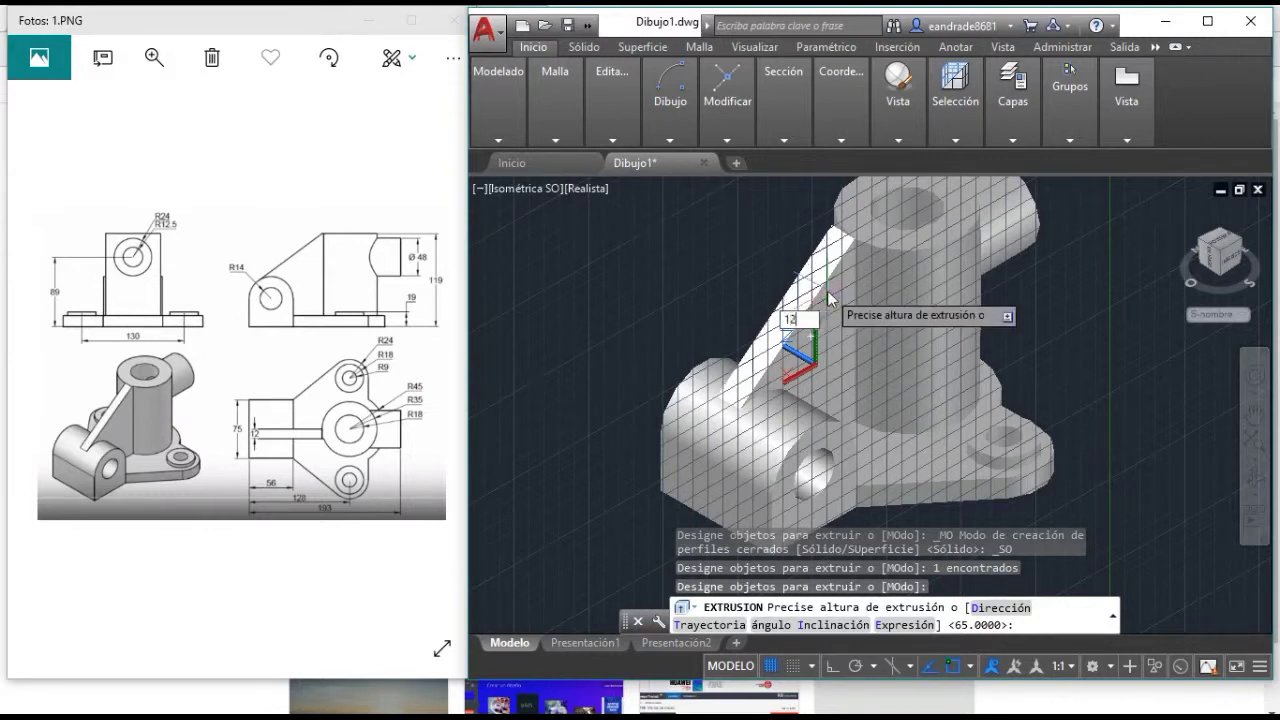
{"action": "key", "text": "Return"}
{"action": "left_click", "coordinate": [805, 285]}
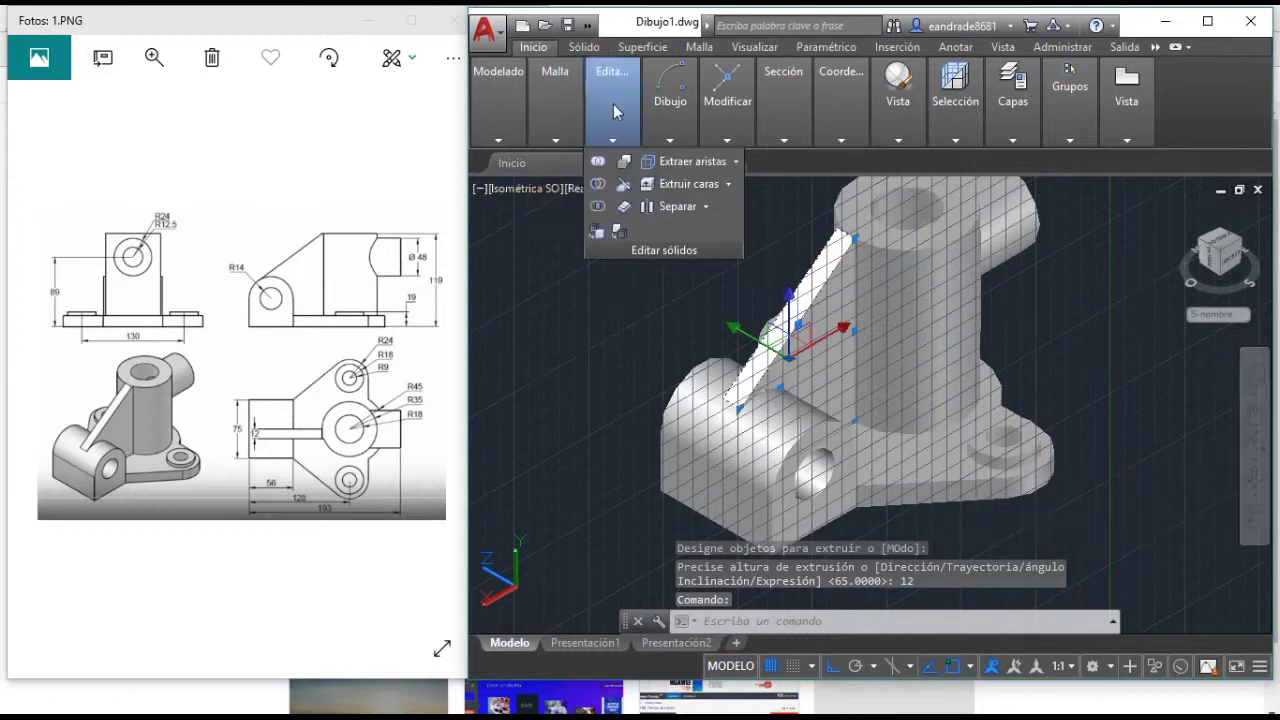
{"action": "mouse_move", "coordinate": [727, 100]}
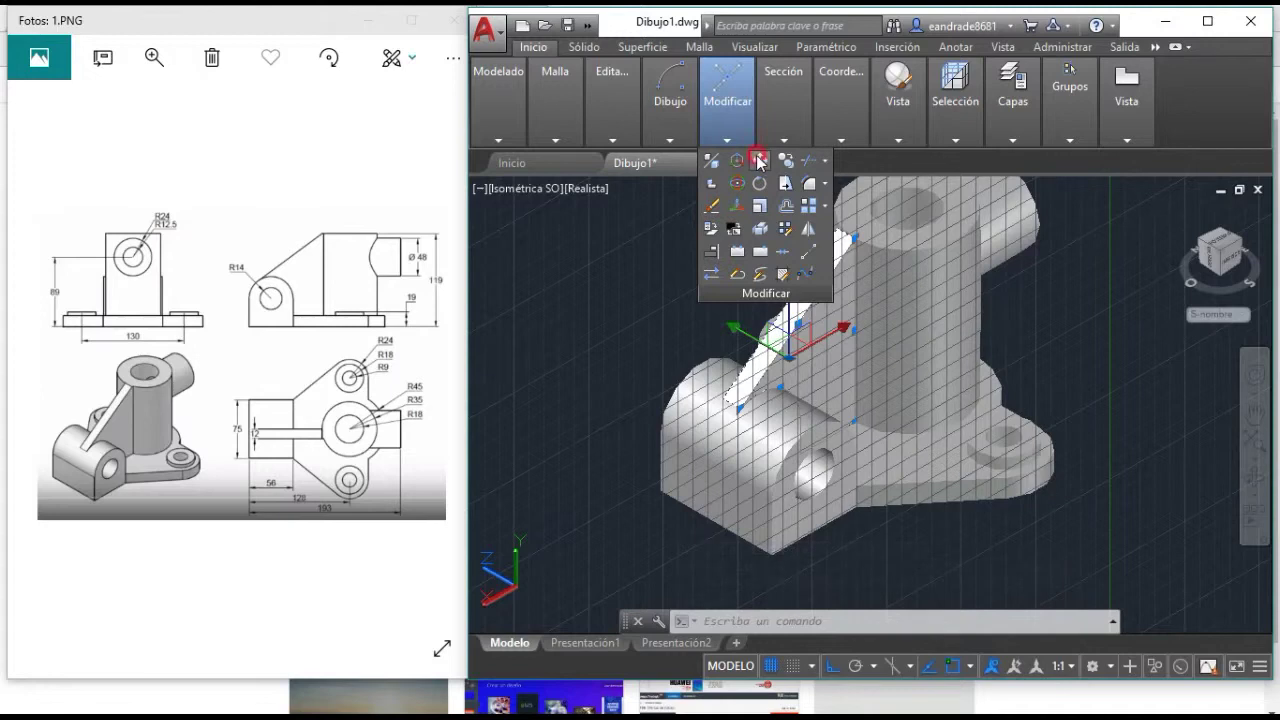
- Move the rib solid from its base point onto the bracket, bridging cylinder and side lug
{"action": "left_click", "coordinate": [759, 161]}
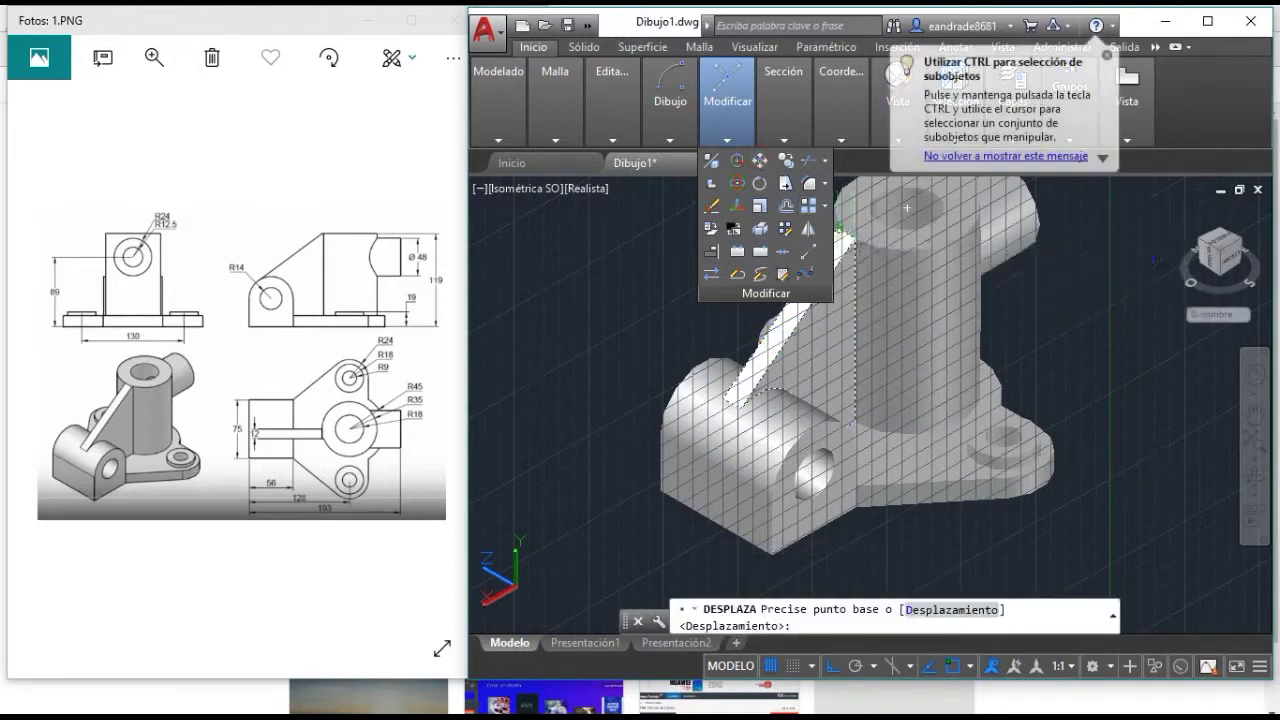
{"action": "left_click", "coordinate": [848, 232]}
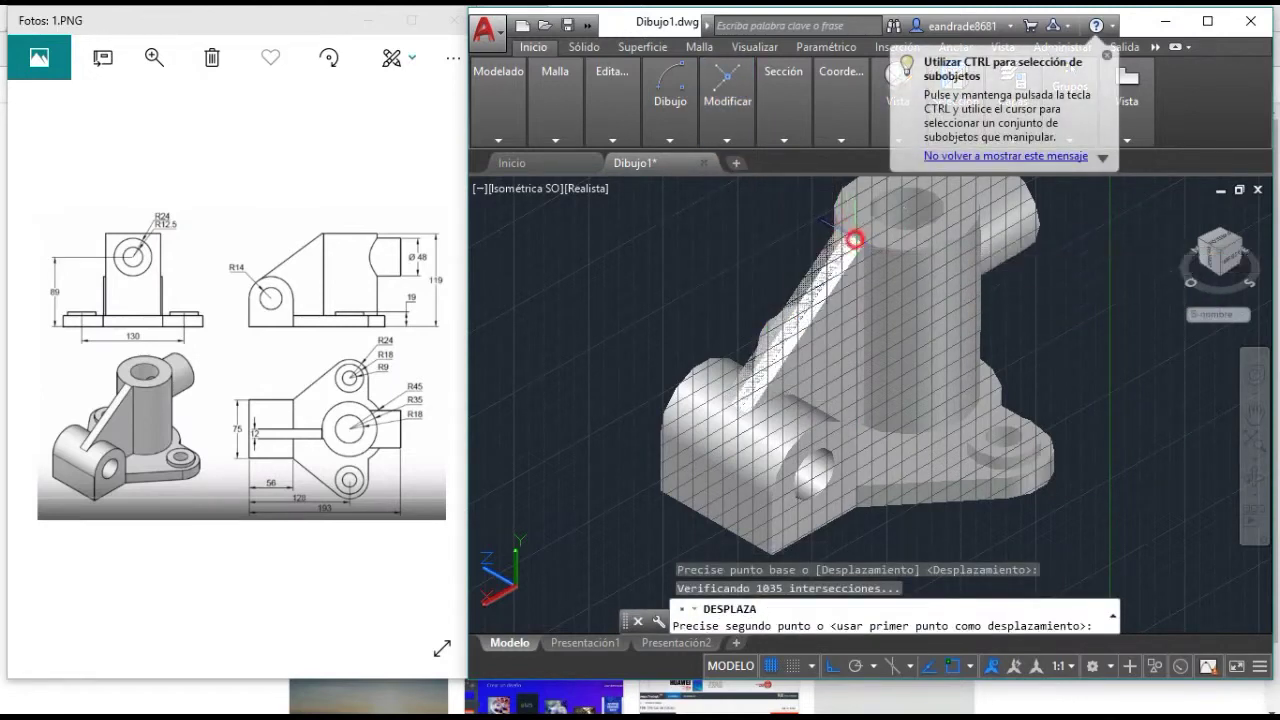
{"action": "left_click", "coordinate": [990, 377]}
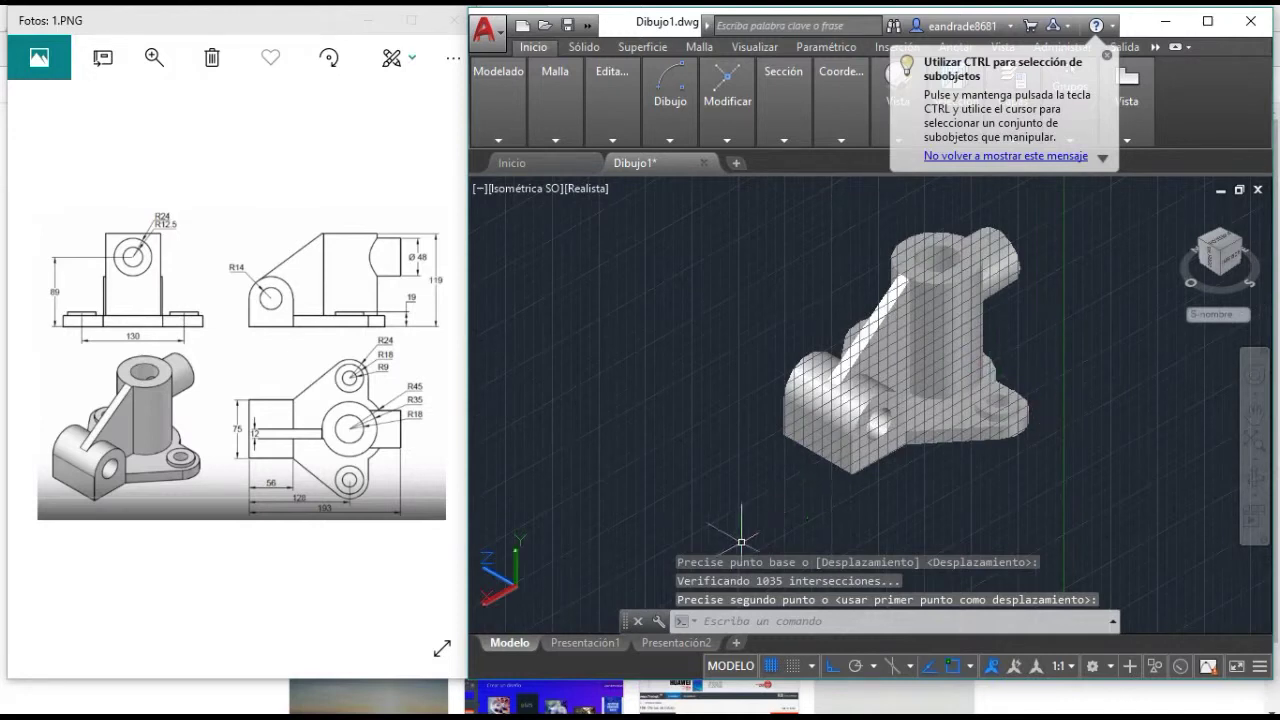
{"action": "left_click", "coordinate": [1106, 57]}
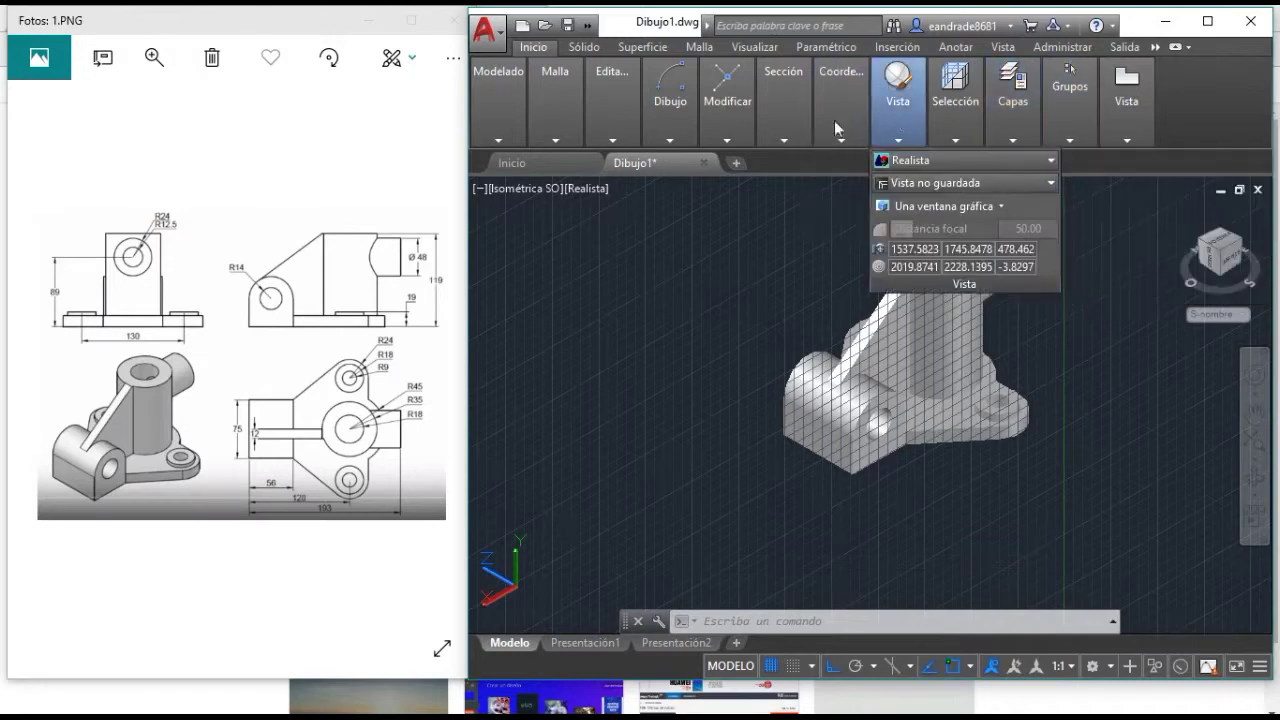
{"action": "mouse_move", "coordinate": [841, 100]}
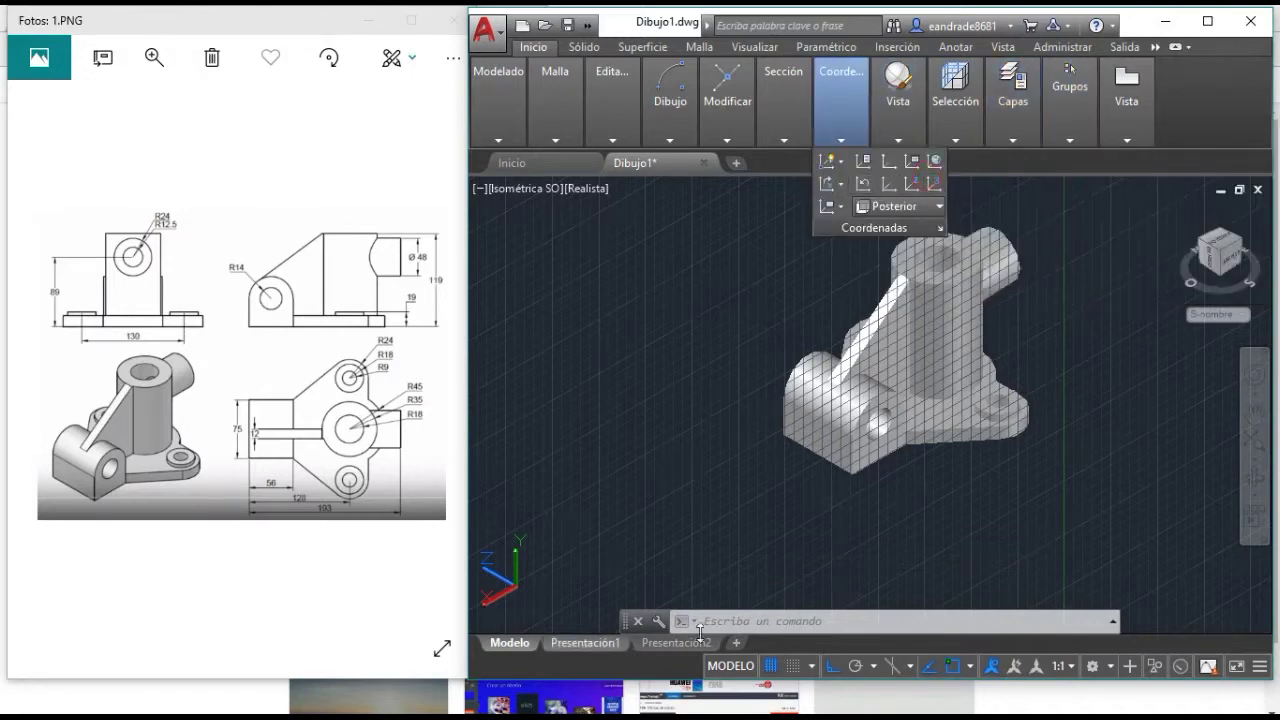
- Define a new 3-point UCS on the bracket with origin, X and Y points
{"action": "left_click", "coordinate": [930, 183]}
{"action": "left_click", "coordinate": [662, 490]}
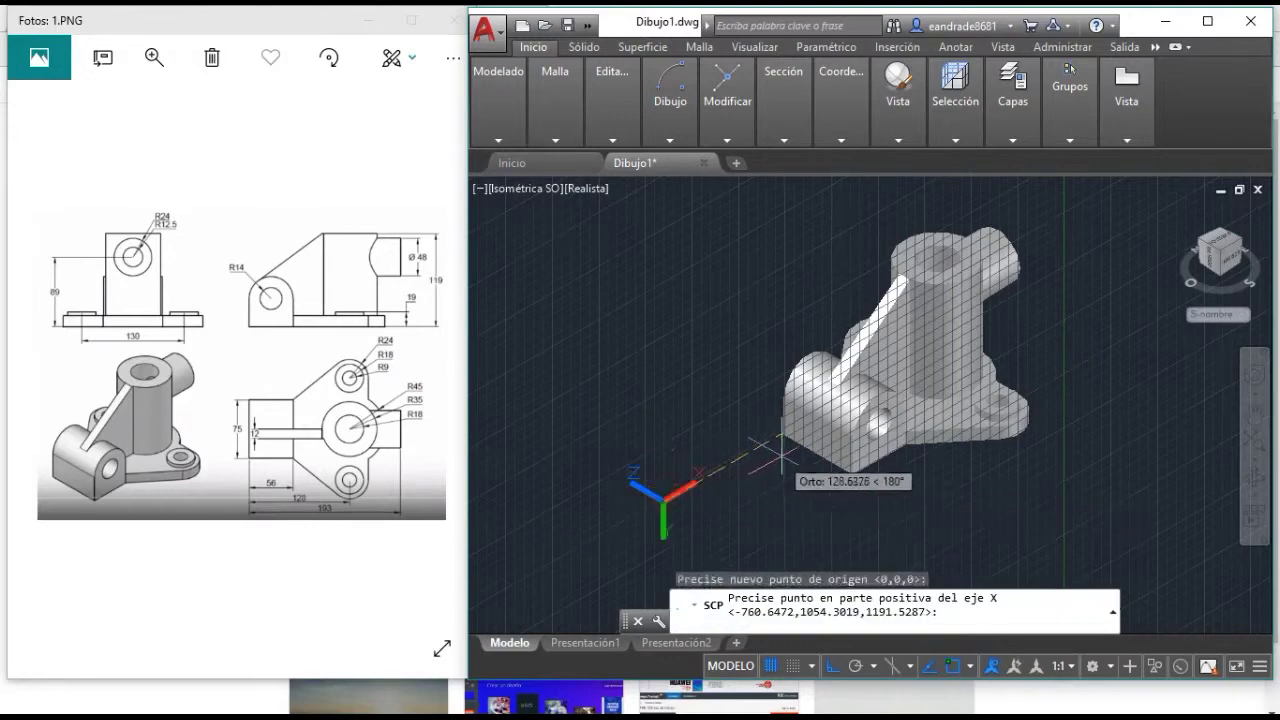
{"action": "left_click", "coordinate": [774, 446]}
{"action": "left_click", "coordinate": [903, 516]}
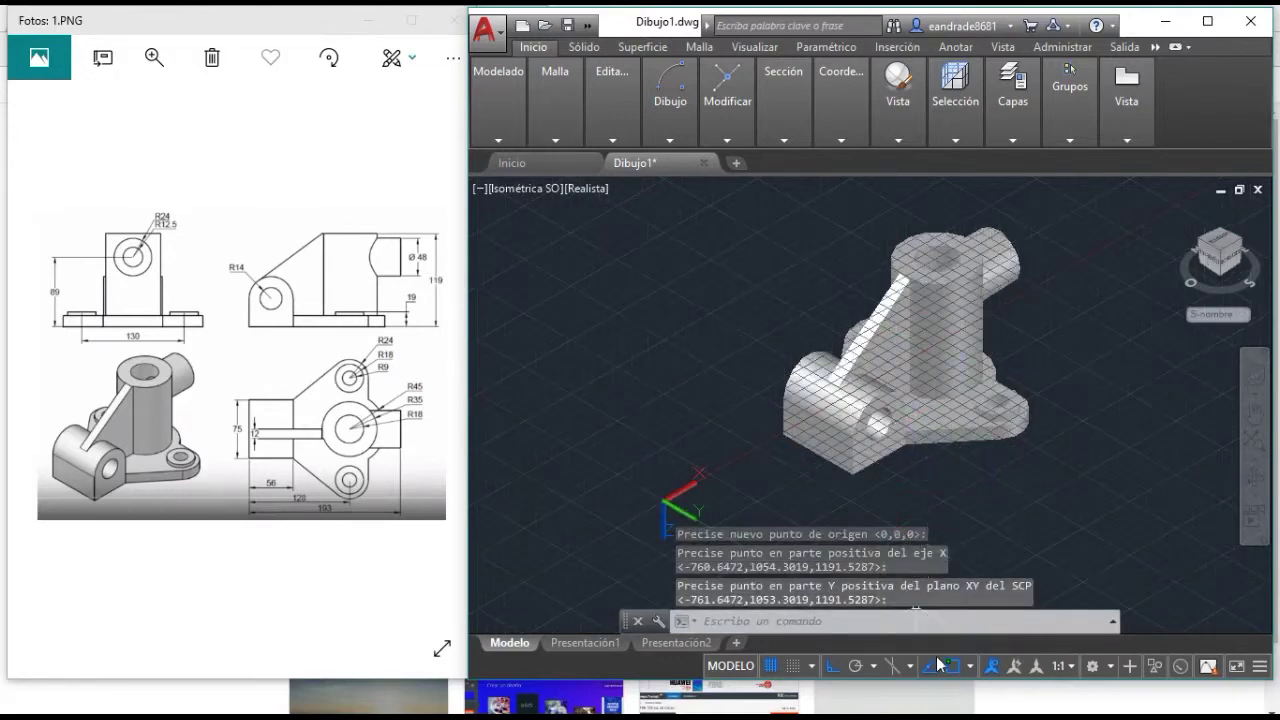
- Turn off the drawing grid and orbit the model to a clearer angle
{"action": "left_click", "coordinate": [772, 666]}
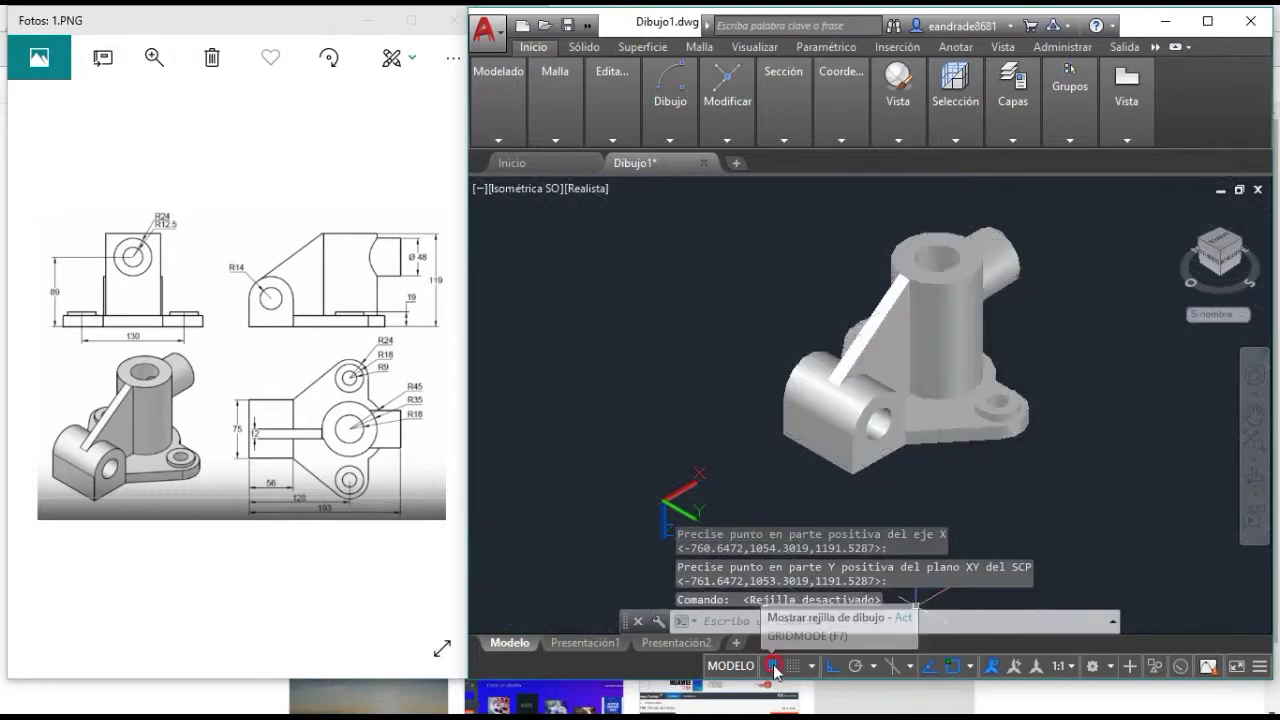
{"action": "scroll", "coordinate": [966, 434], "scroll_direction": "up", "scroll_amount": 2}
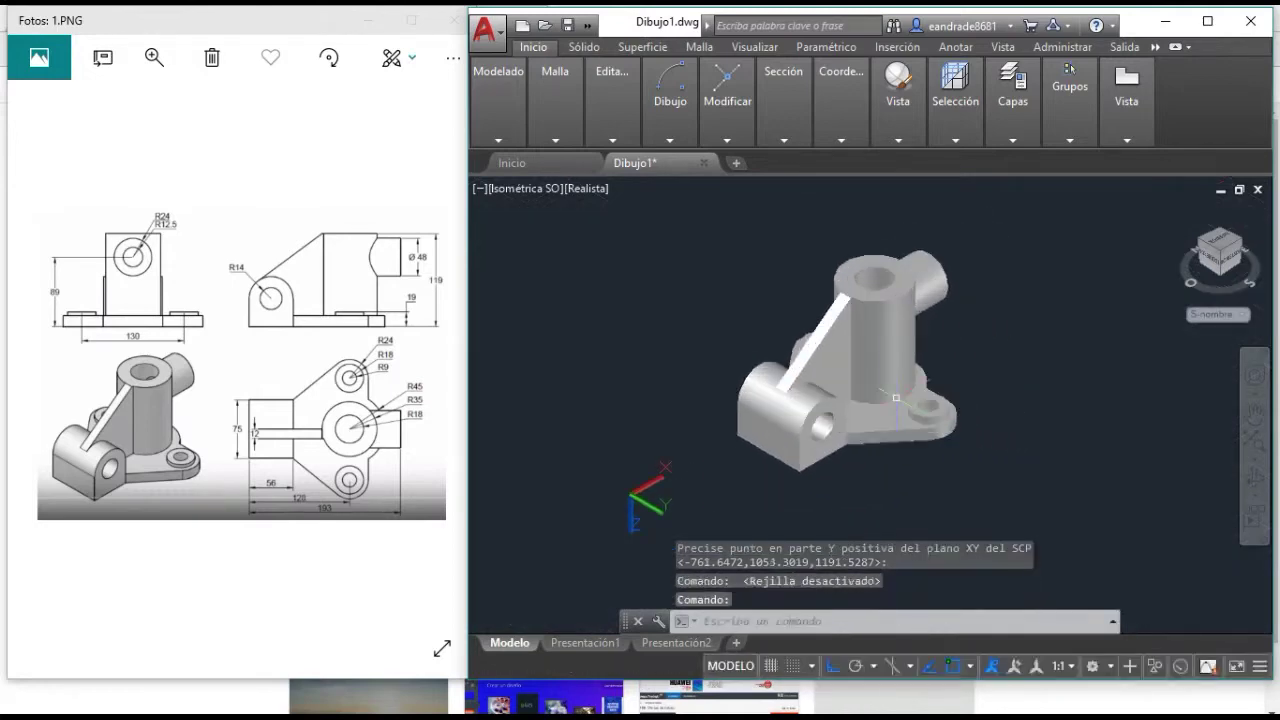
{"action": "scroll", "coordinate": [966, 434], "scroll_direction": "up", "scroll_amount": 2}
{"action": "left_click", "coordinate": [1254, 475]}
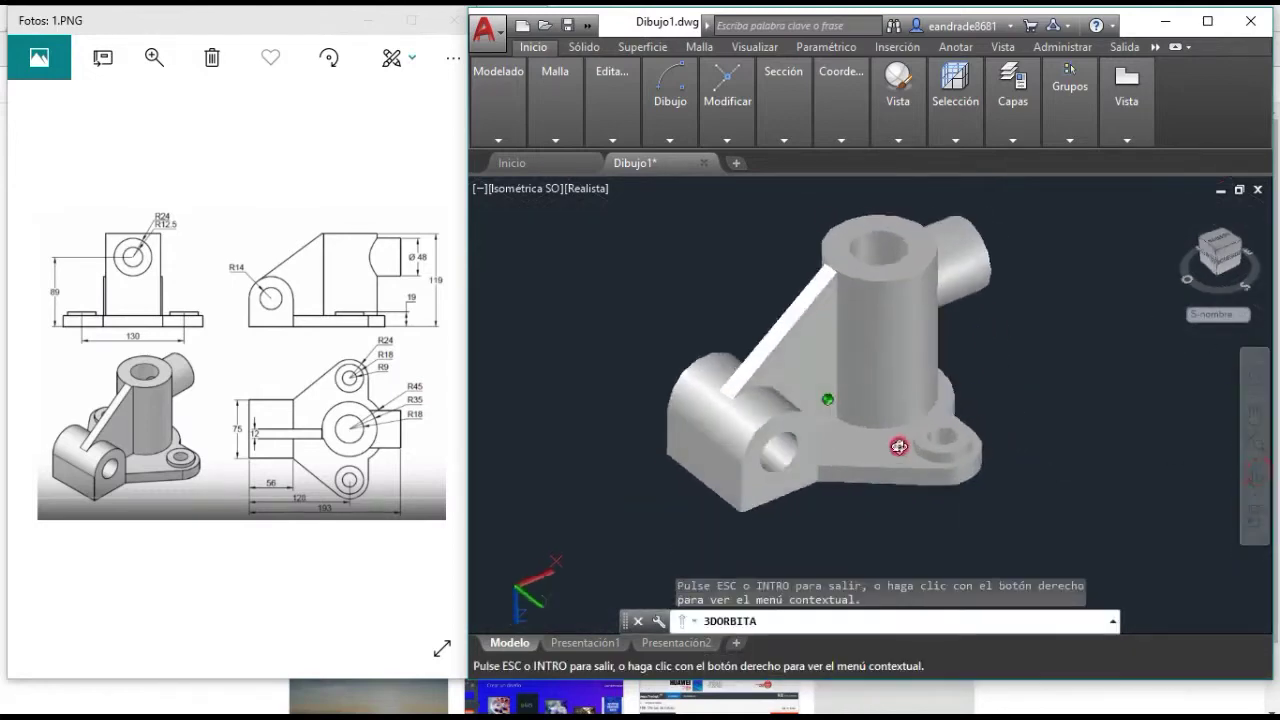
{"action": "mouse_move", "coordinate": [900, 446]}
{"action": "left_mouse_down"}
{"action": "mouse_move", "coordinate": [863, 446]}
{"action": "mouse_move", "coordinate": [958, 427]}
{"action": "mouse_move", "coordinate": [903, 443]}
{"action": "mouse_move", "coordinate": [820, 340]}
{"action": "left_mouse_up"}
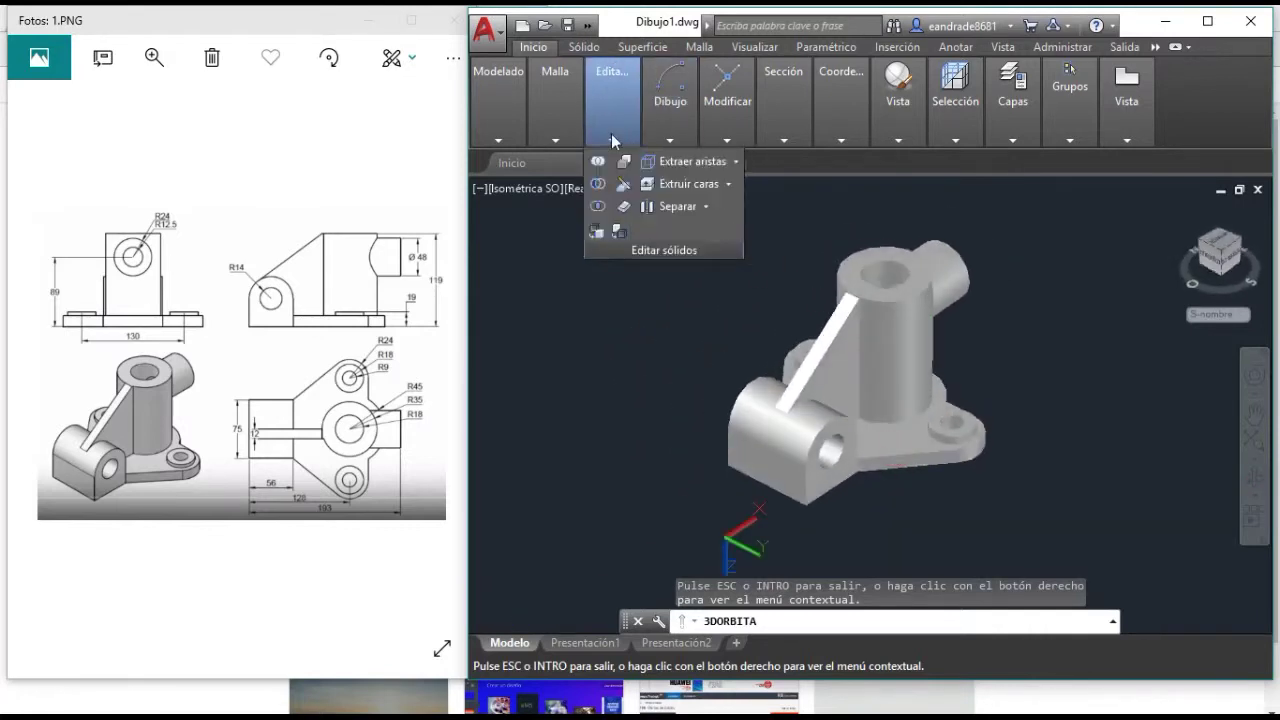
- Union all six bracket and rib solids by window-selecting them
{"action": "left_click", "coordinate": [1038, 522]}
{"action": "left_click", "coordinate": [680, 221]}
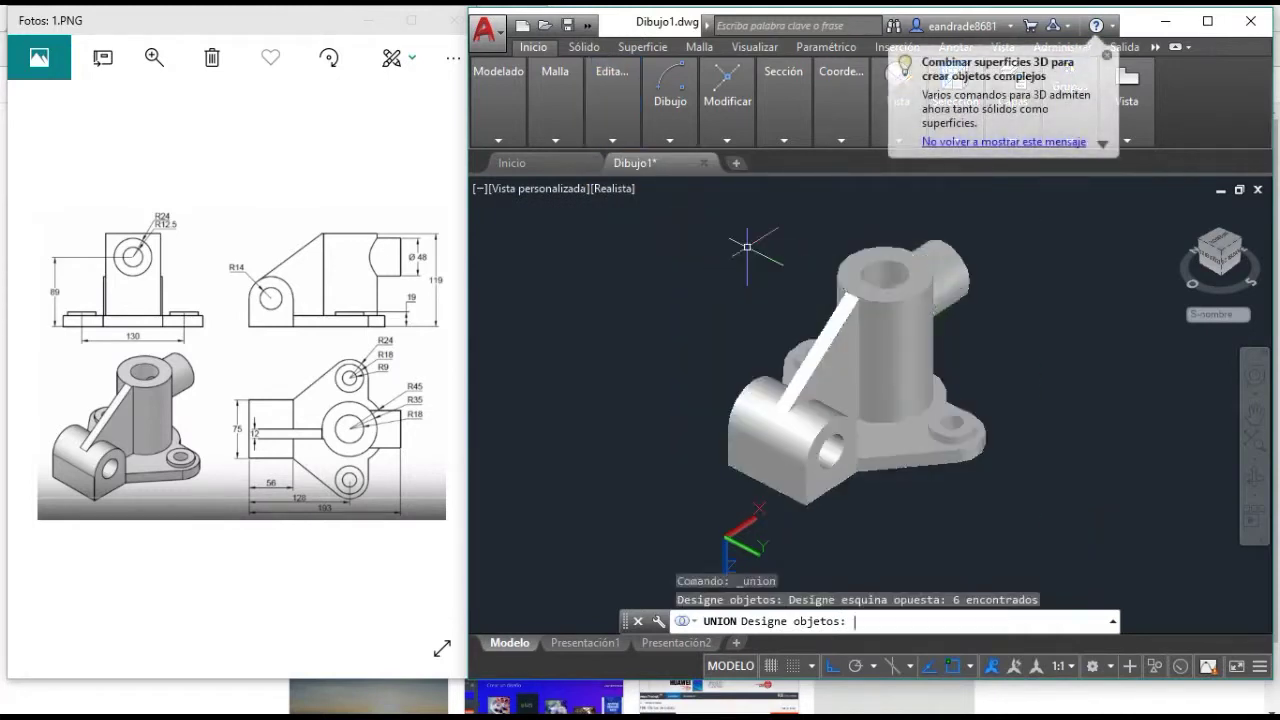
{"action": "scroll", "coordinate": [973, 451], "scroll_direction": "up", "scroll_amount": 2}
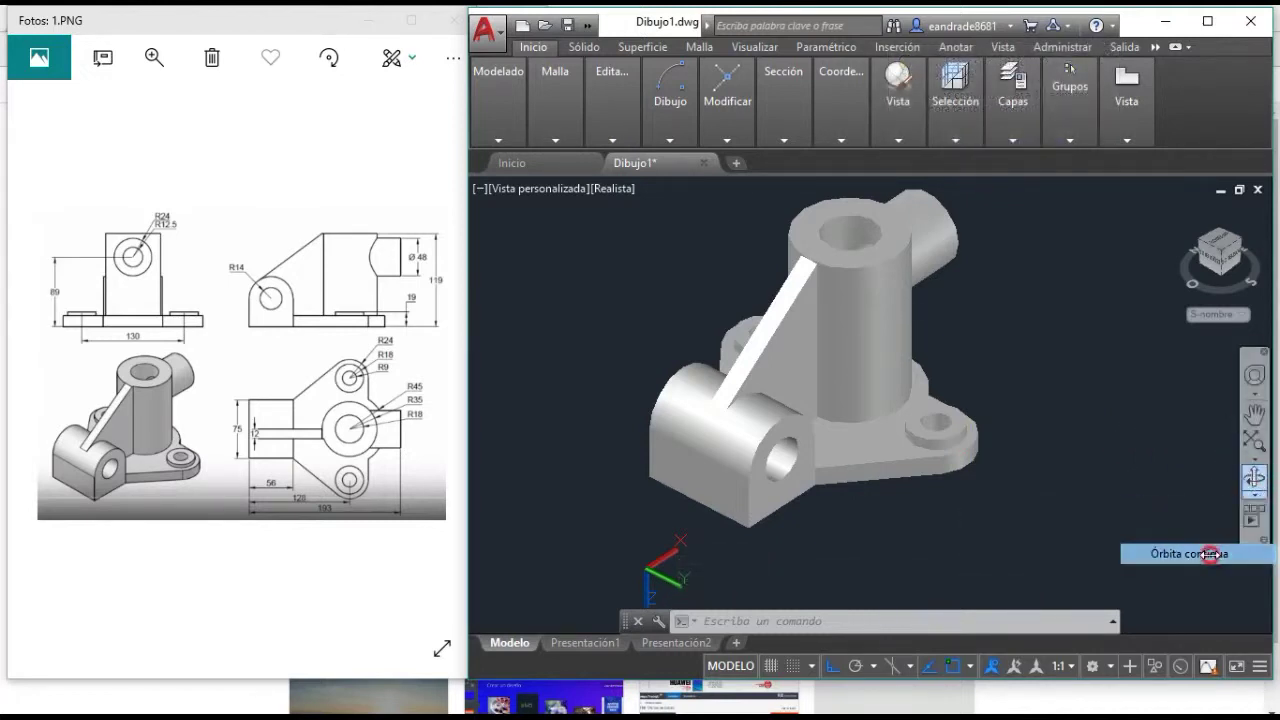
- Spin the merged bracket in a continuous orbit with the AutoCAD window maximized
{"action": "left_click", "coordinate": [1210, 554]}
{"action": "left_click_drag", "start_coordinate": [943, 423], "coordinate": [917, 421]}
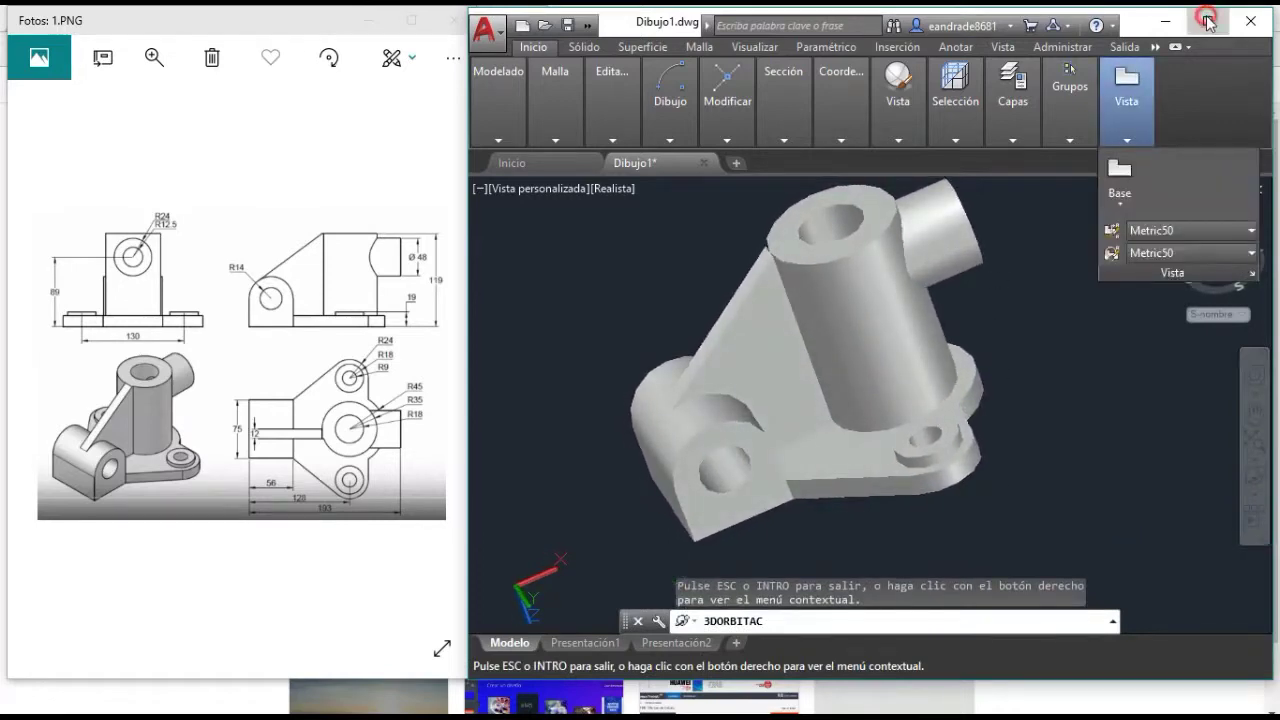
{"action": "key", "text": "super+Up"}
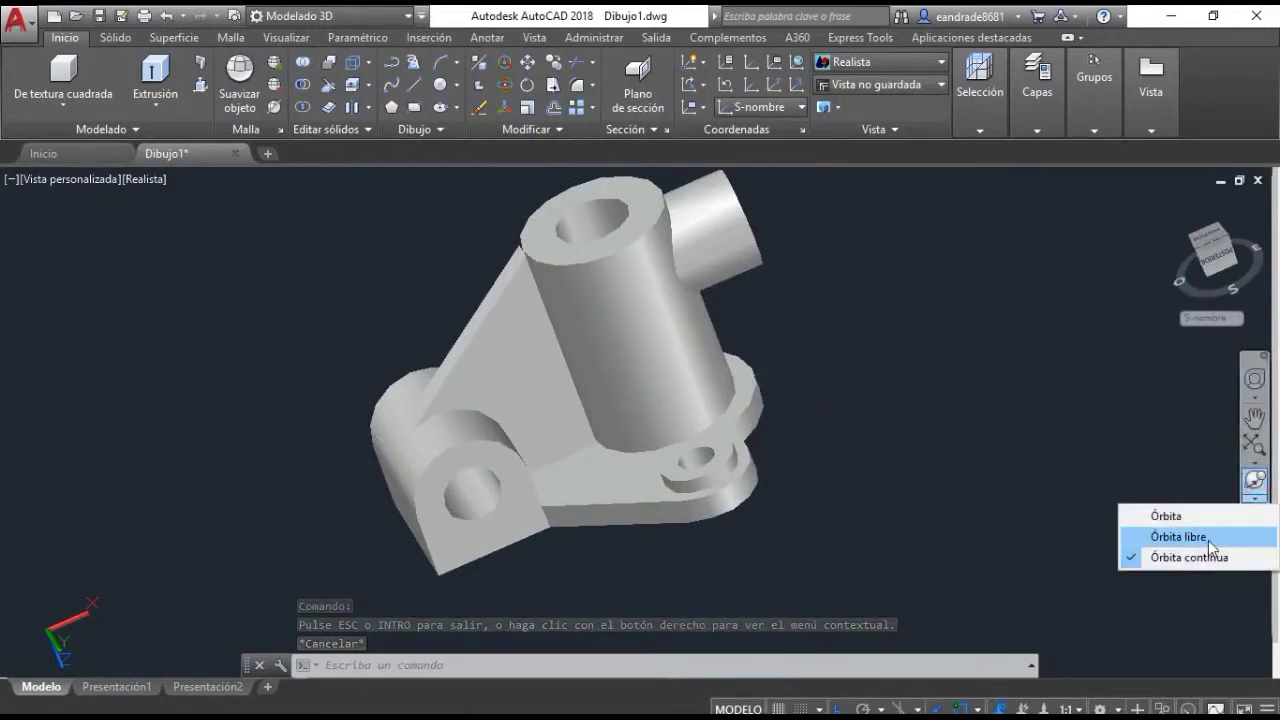
{"action": "left_click", "coordinate": [1128, 560]}
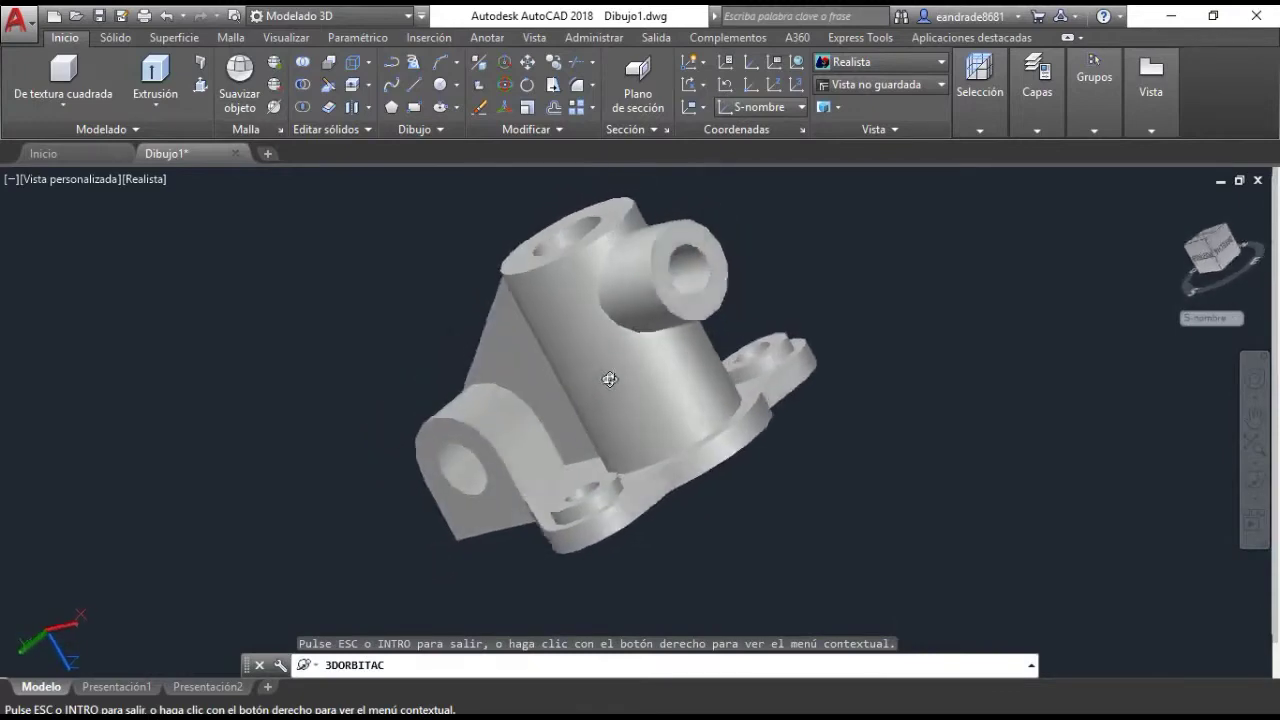